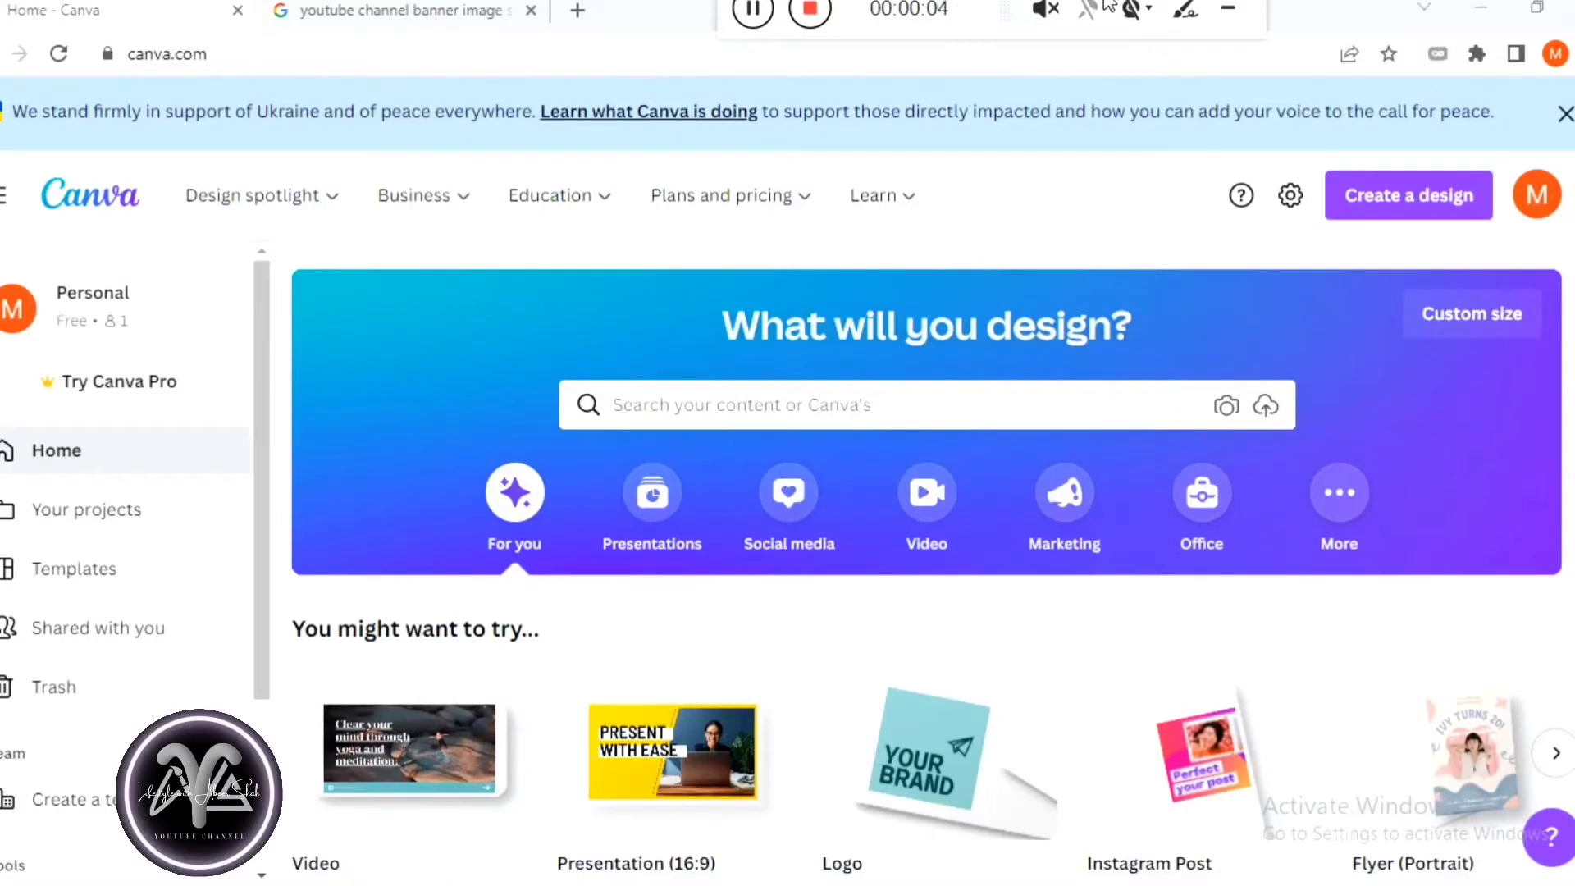
Browse the suggested design types under "You might want to try" on the home page.
mouse_move(188, 157)
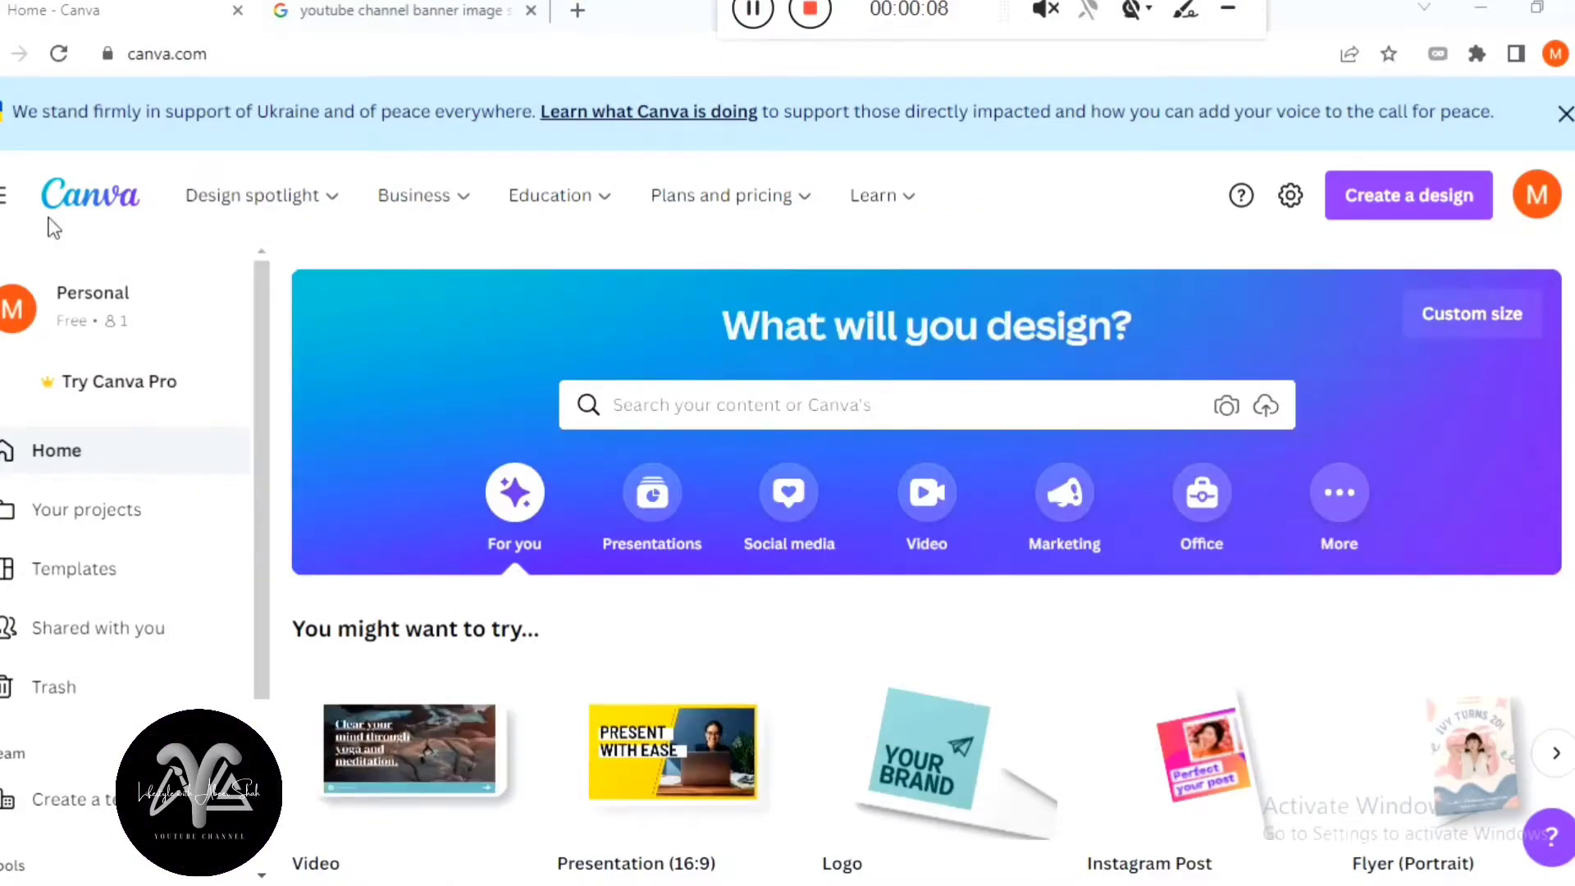
scroll(976, 640, "down", 2)
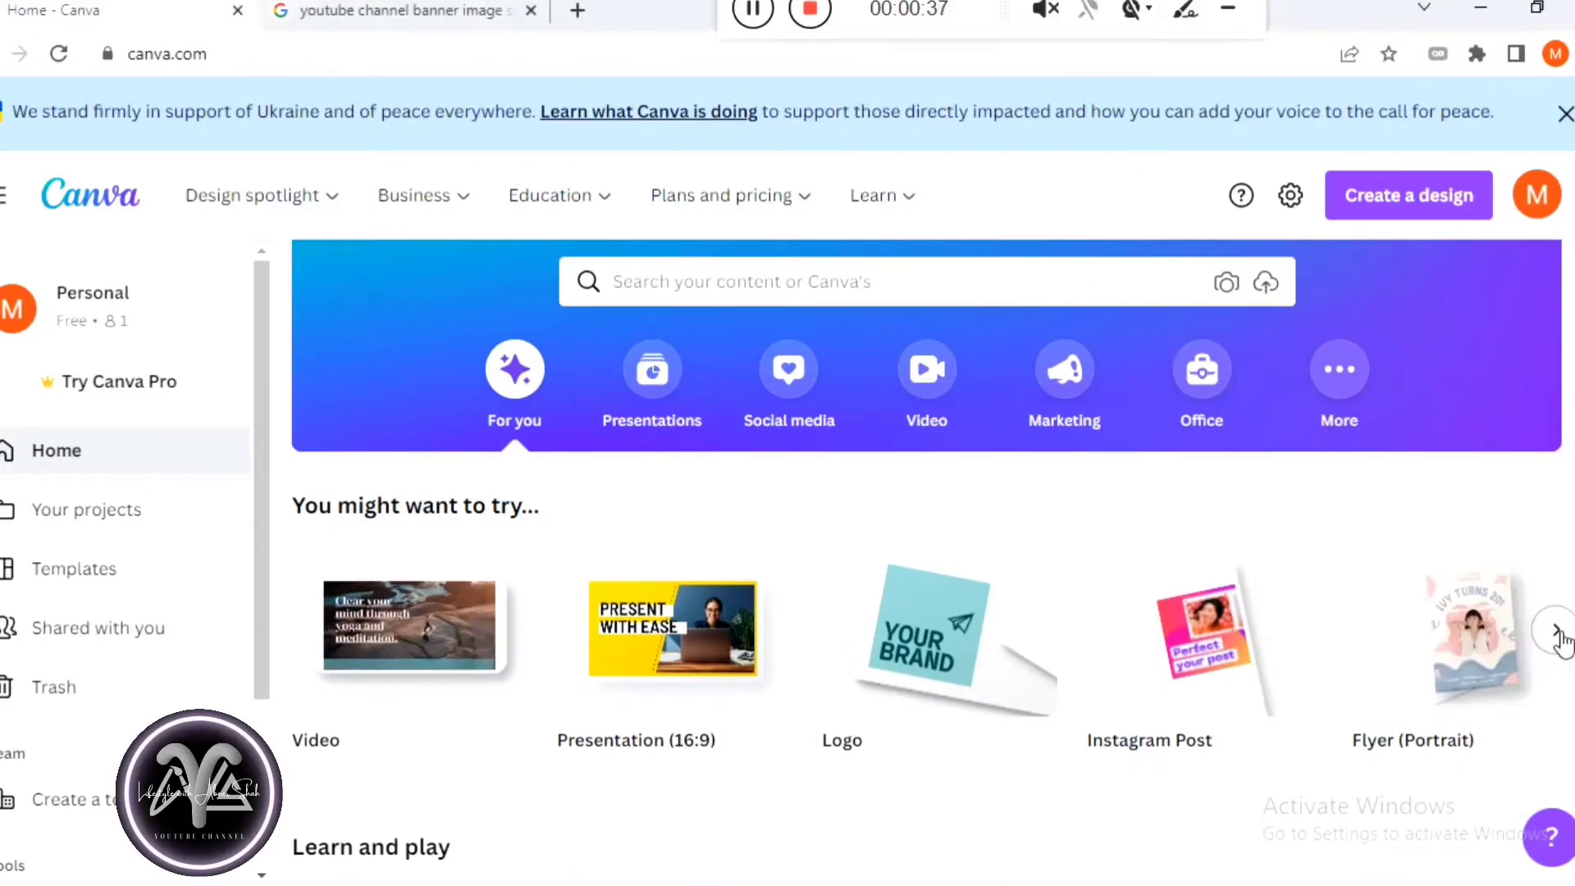
left_click(1555, 634)
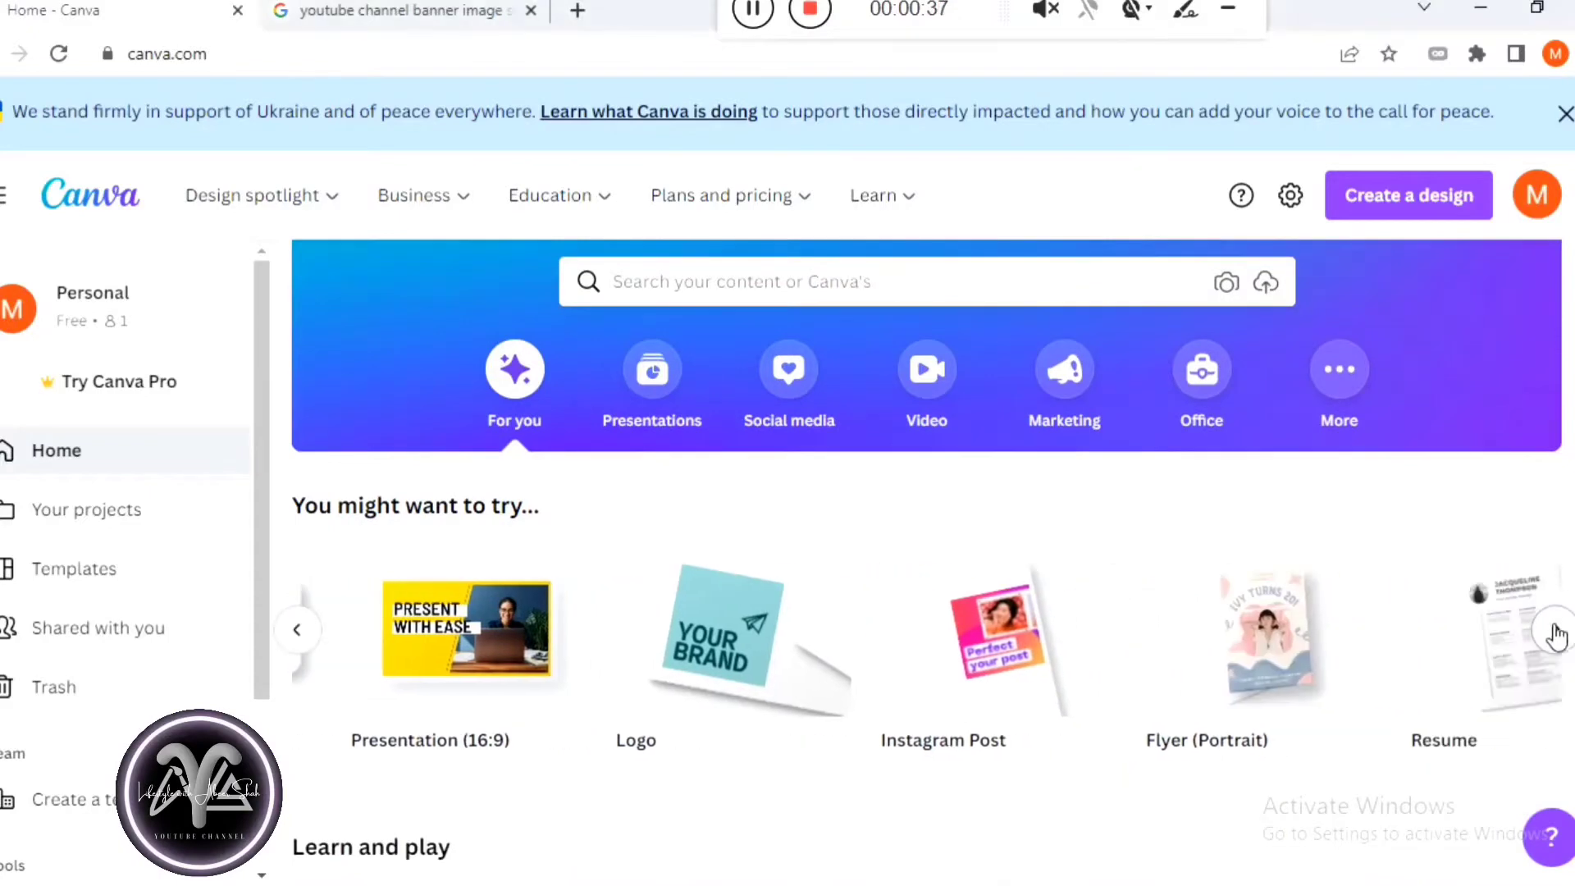
left_click(1554, 634)
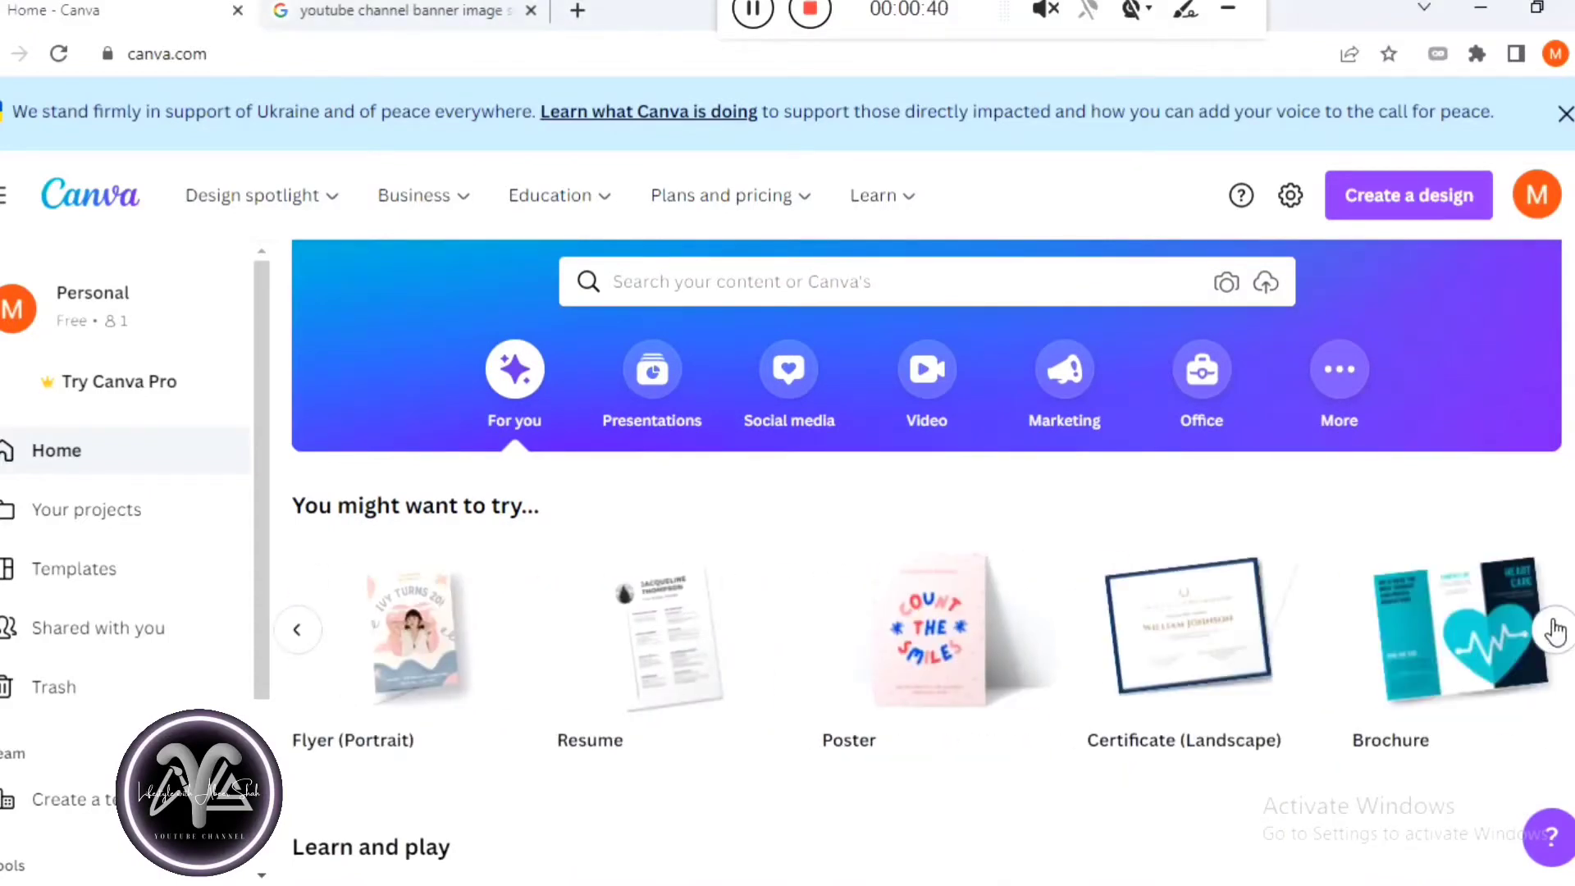
left_click(1556, 632)
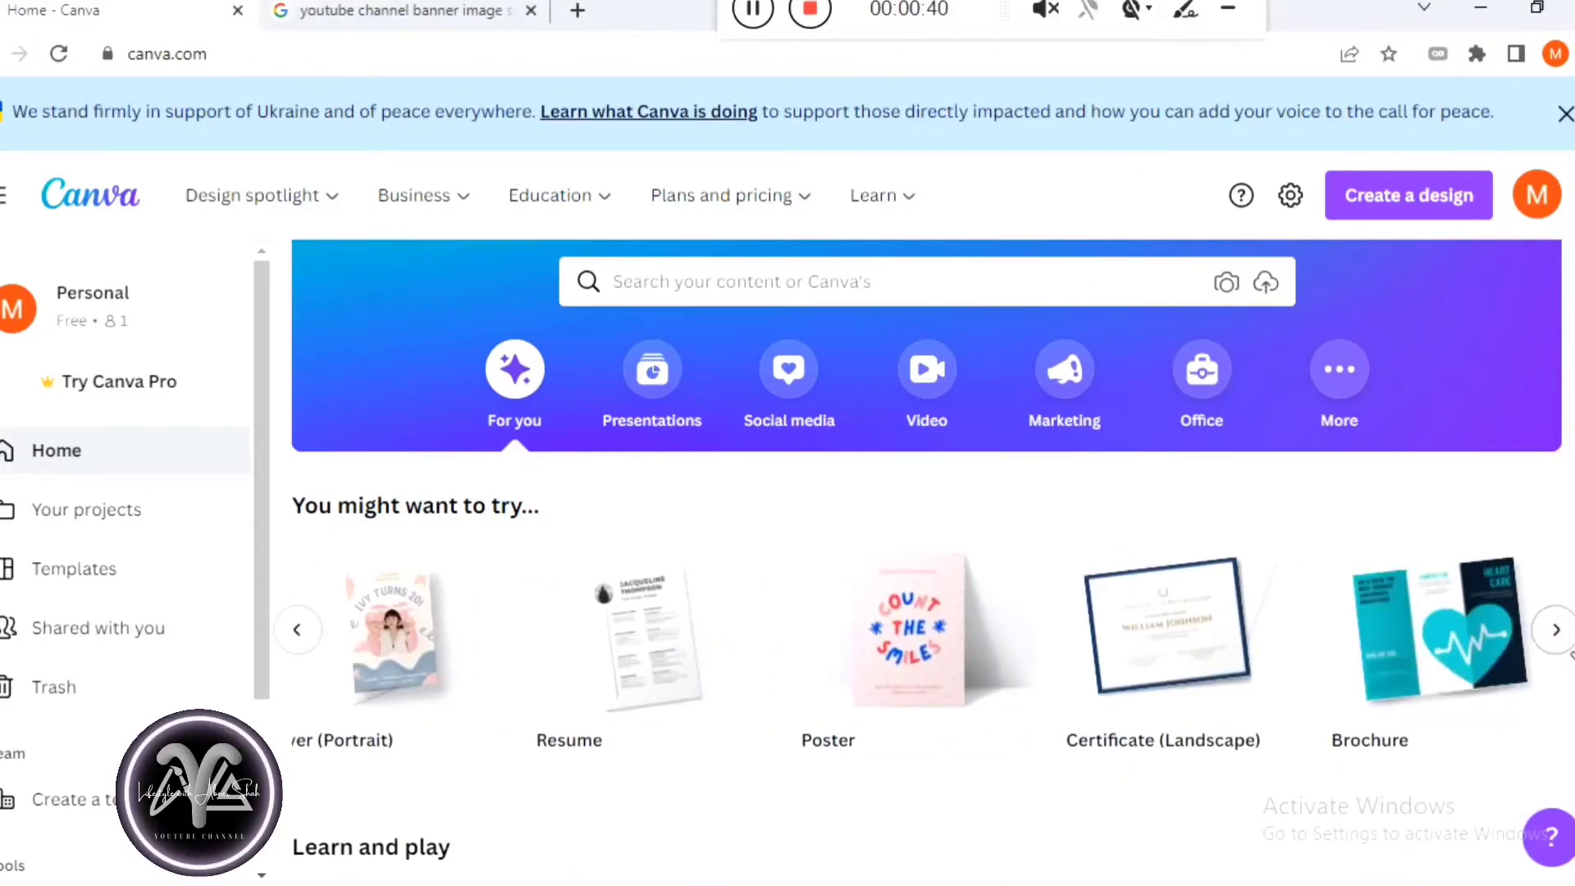
left_click(1569, 648)
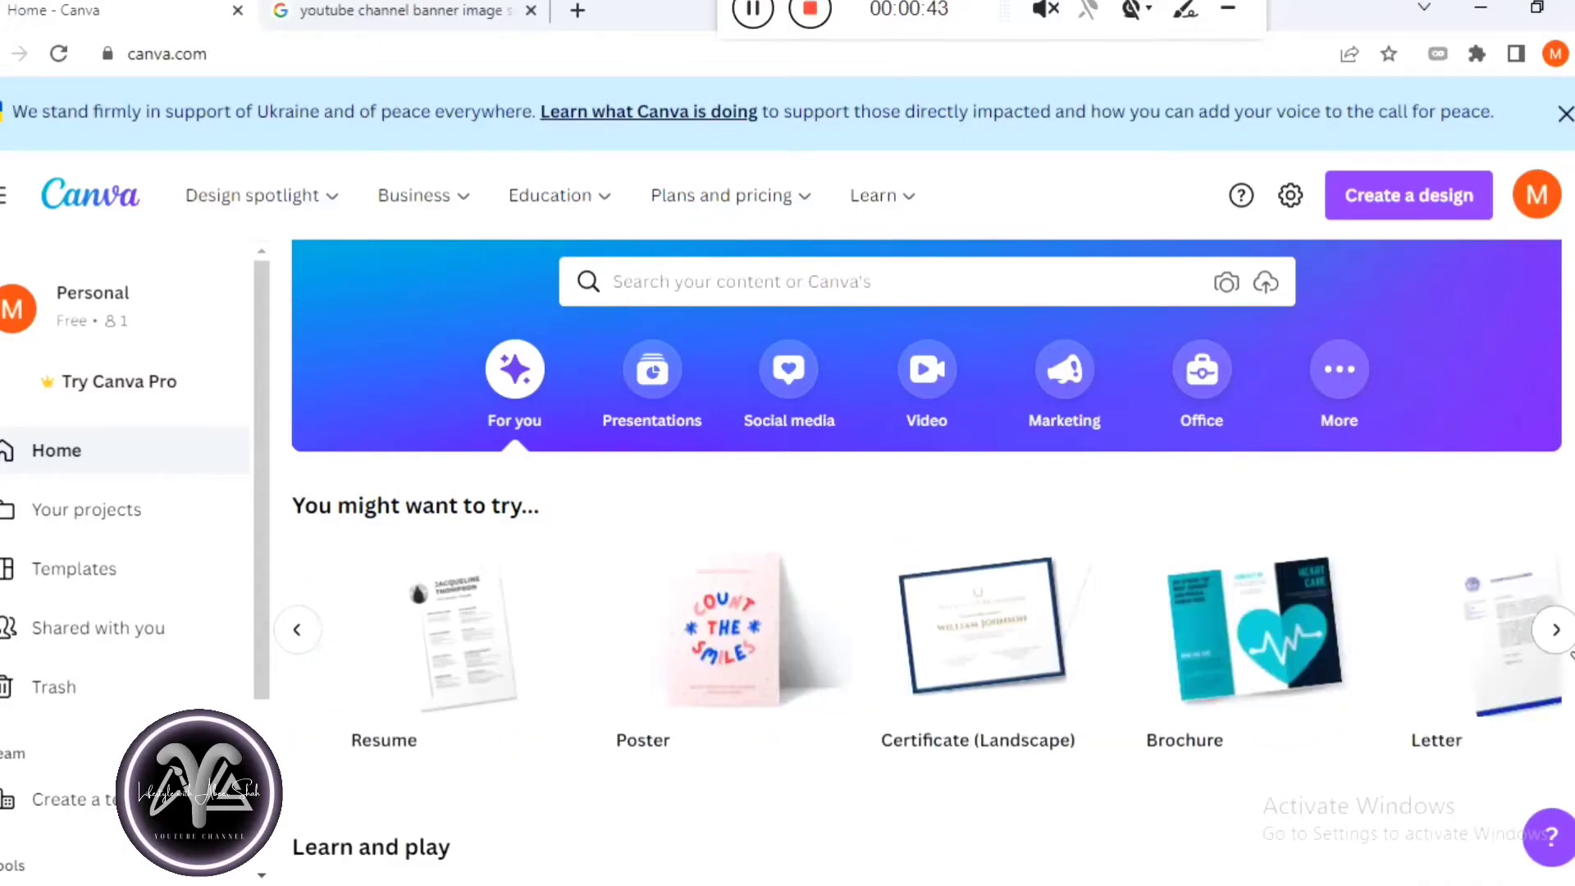
left_click(1562, 648)
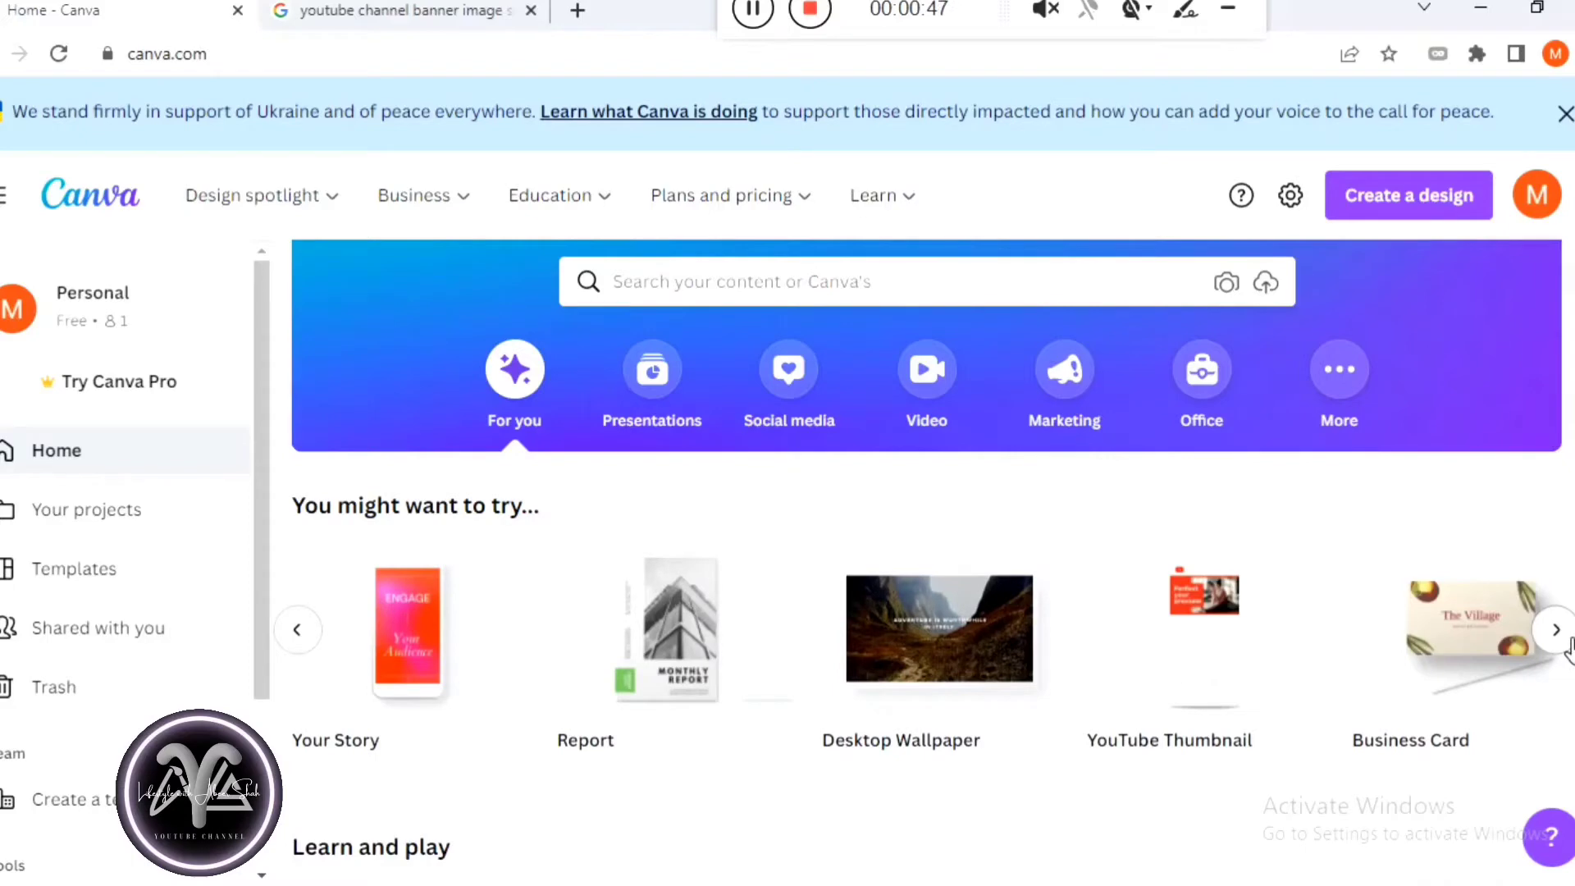
left_click(1567, 647)
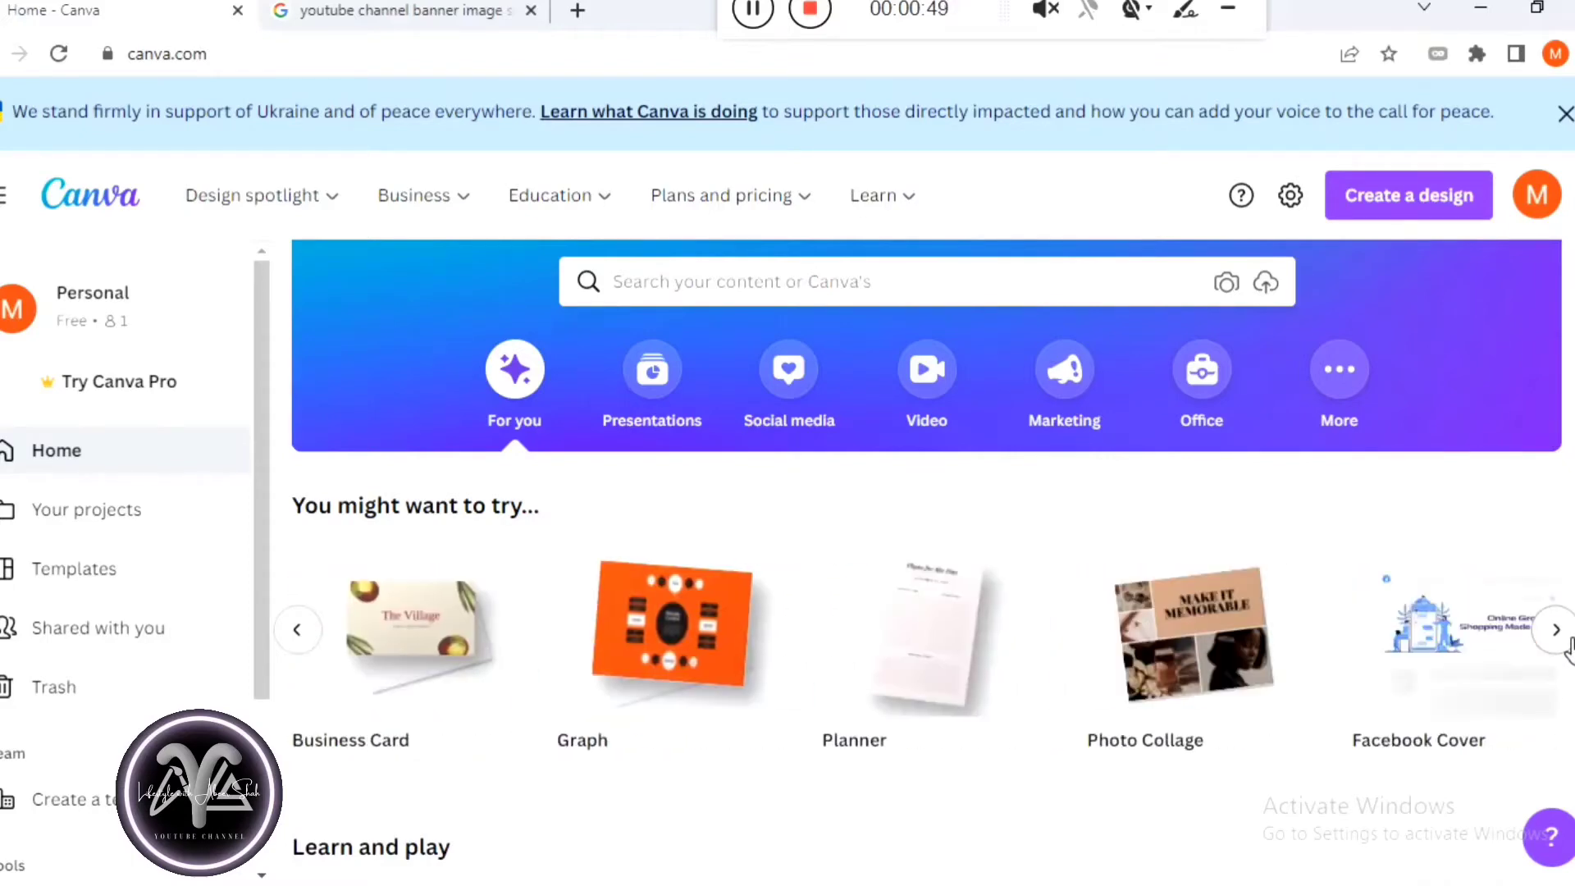
left_click(1563, 631)
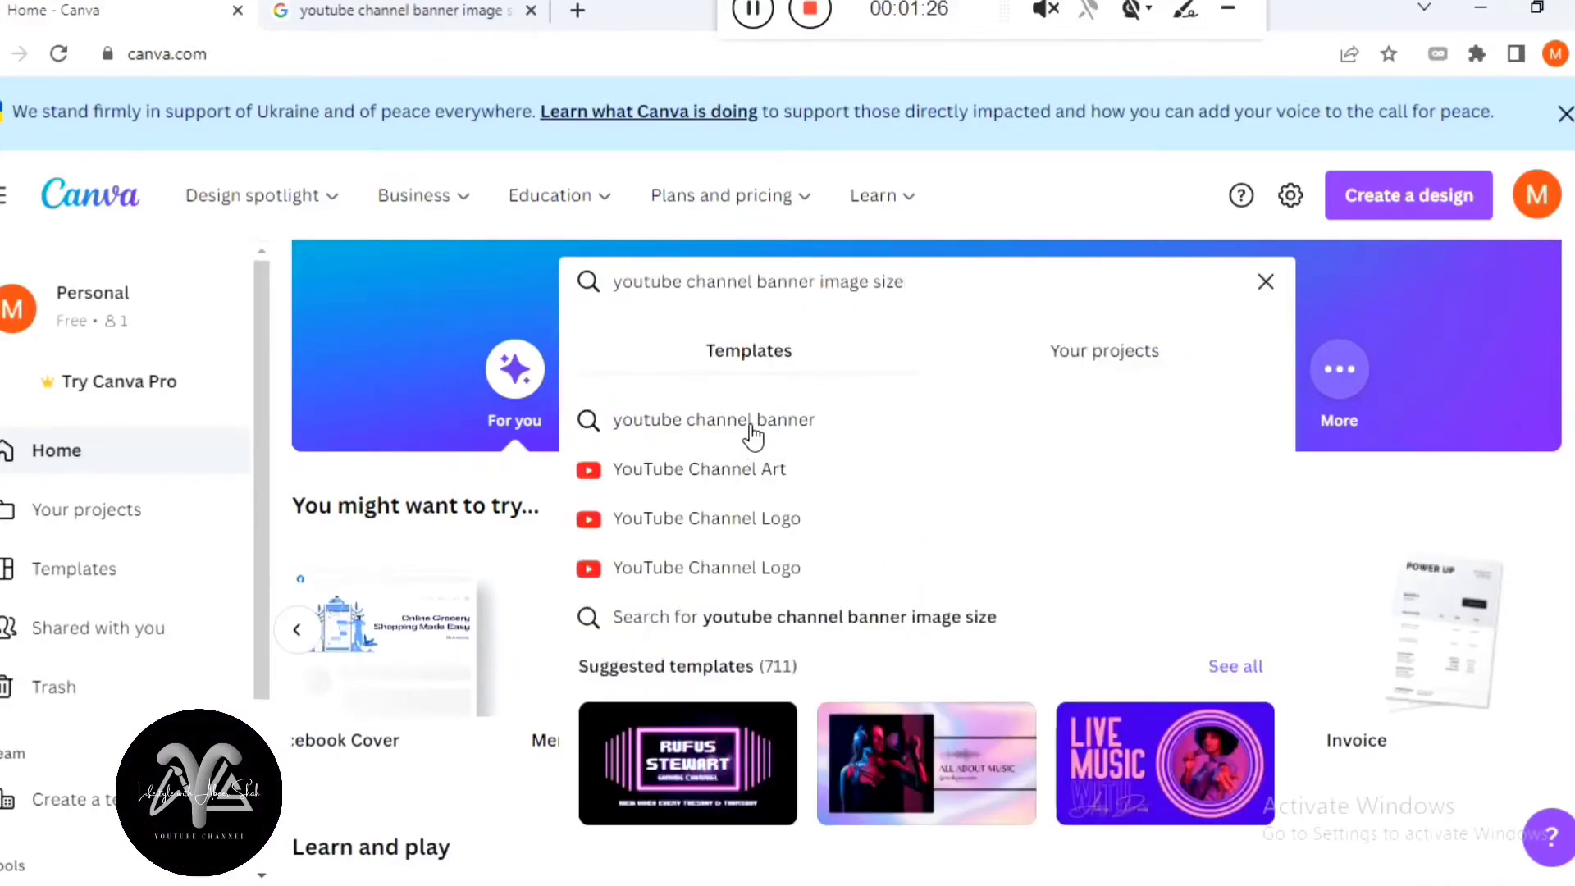
Search the templates for "youtube channel banner" and look through the banner designs.
left_click(750, 421)
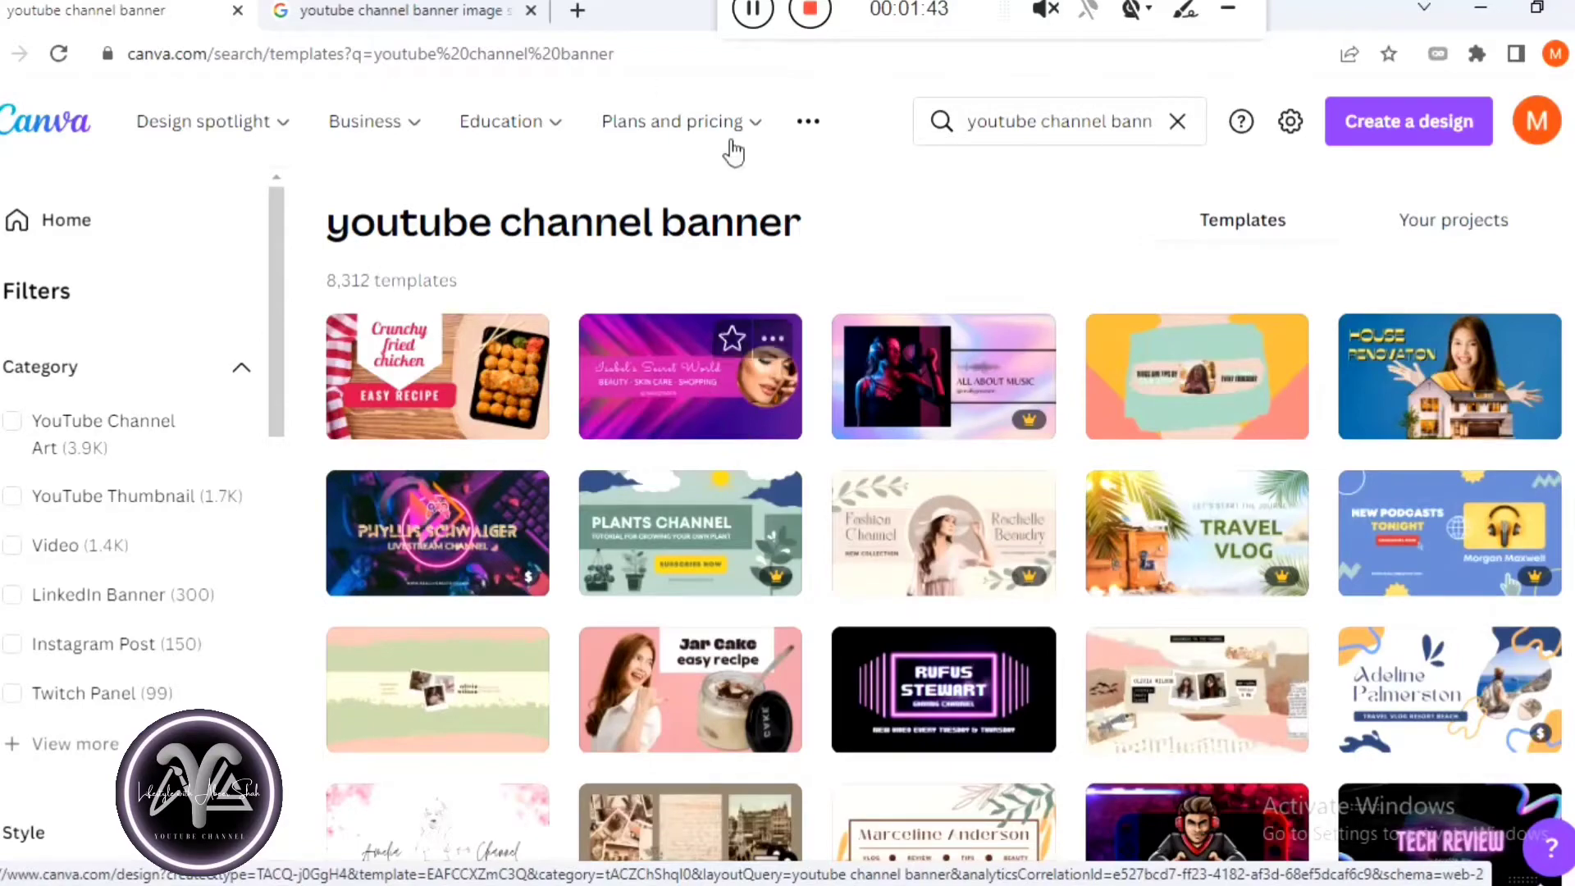
scroll(672, 607, "down", 3)
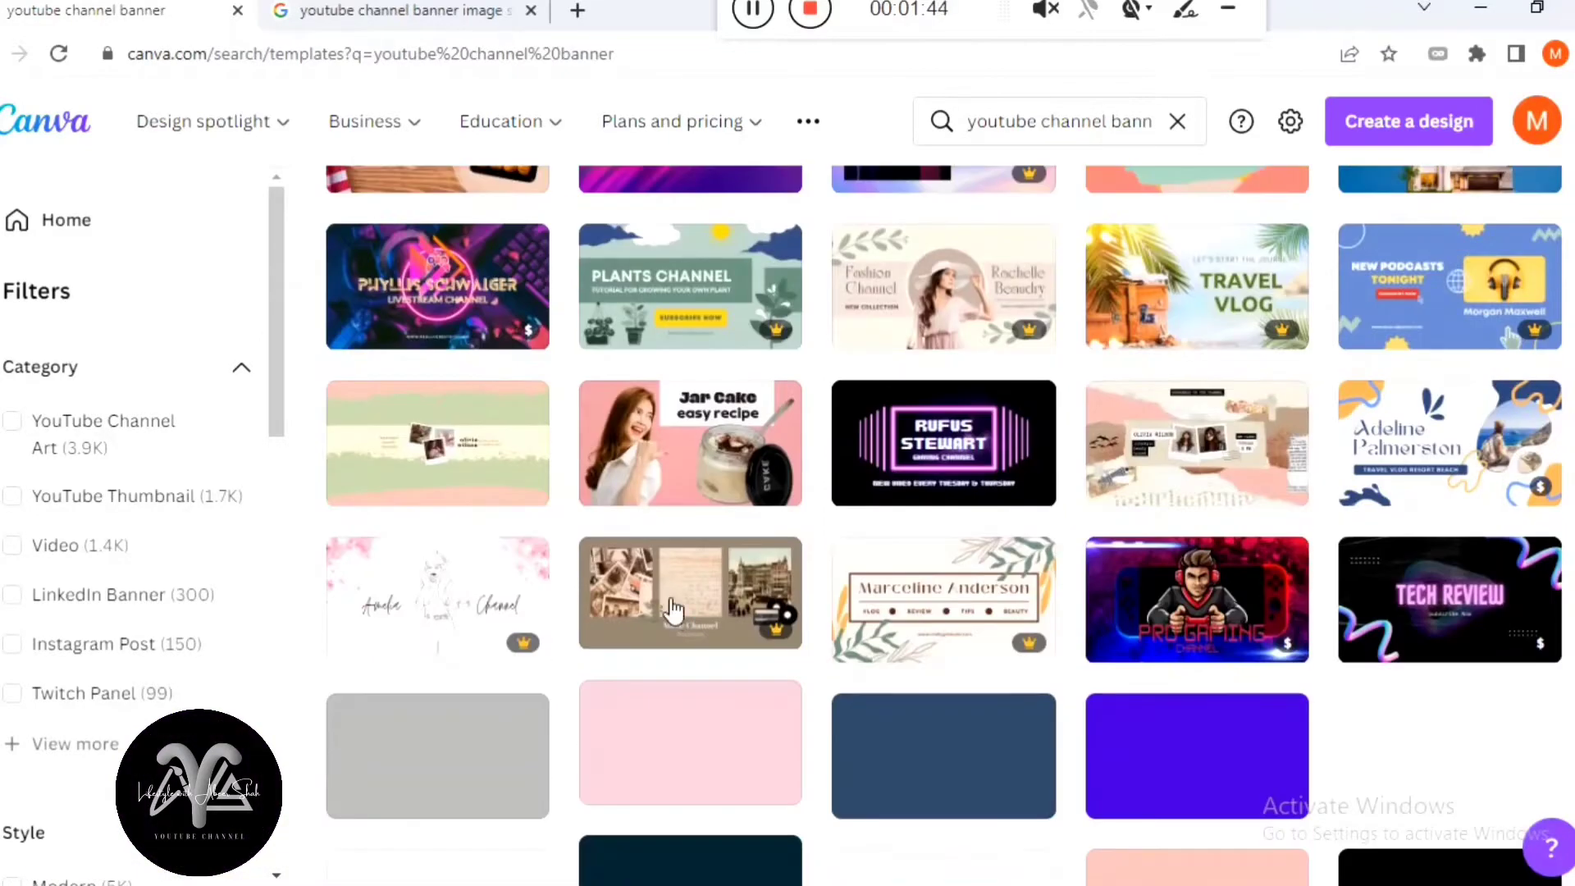
scroll(673, 611, "up", 3)
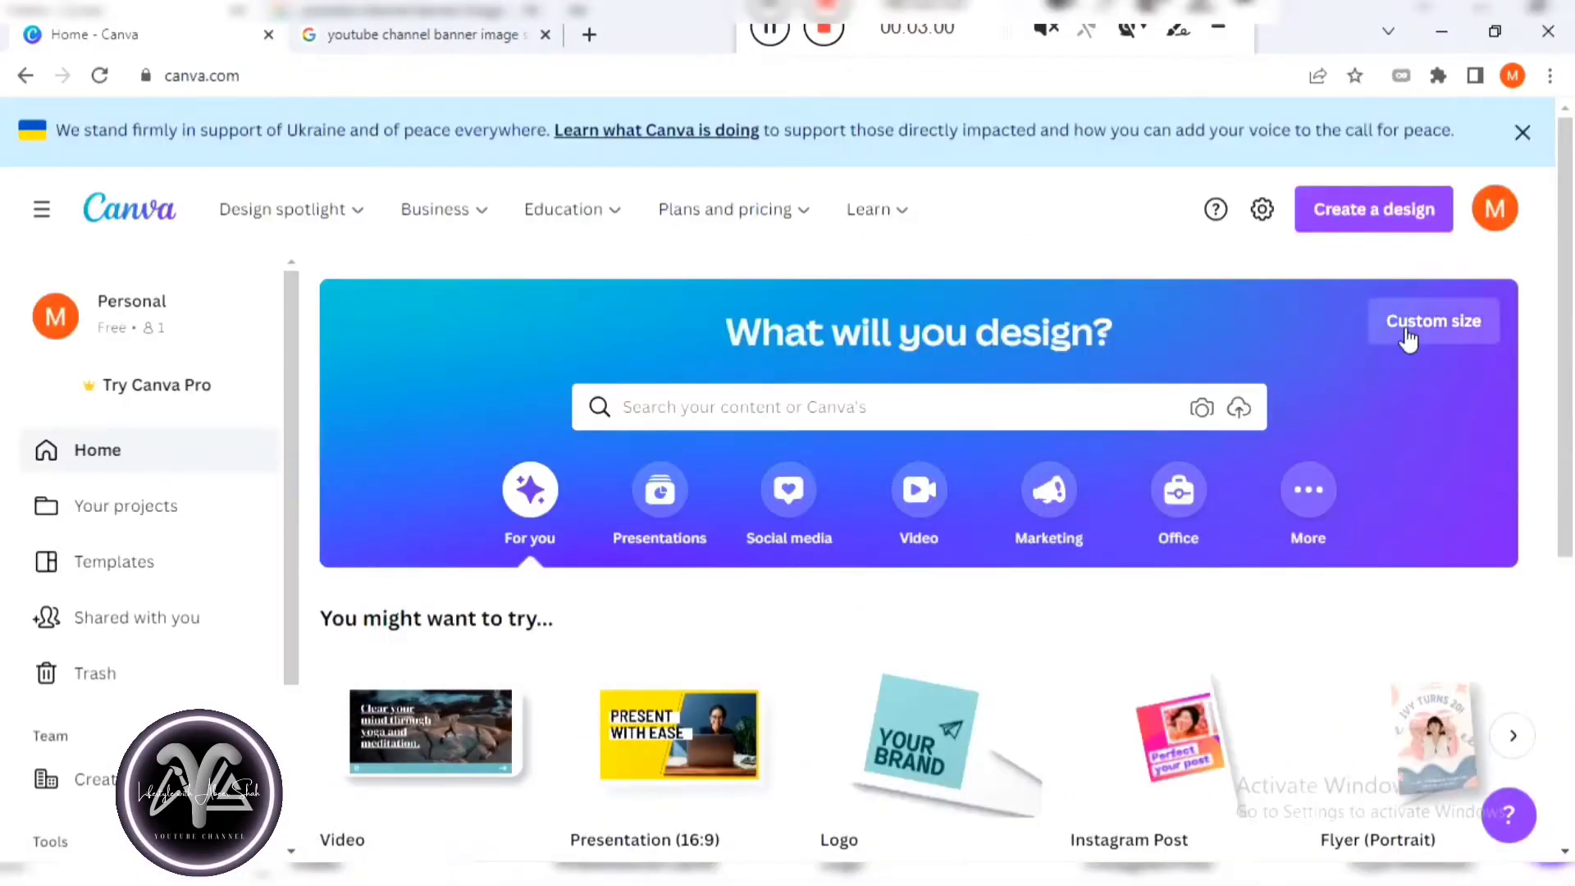
Begin a custom-size design and set its width to 2560 px, copied from the Google result for the YouTube channel banner size.
left_click(1407, 333)
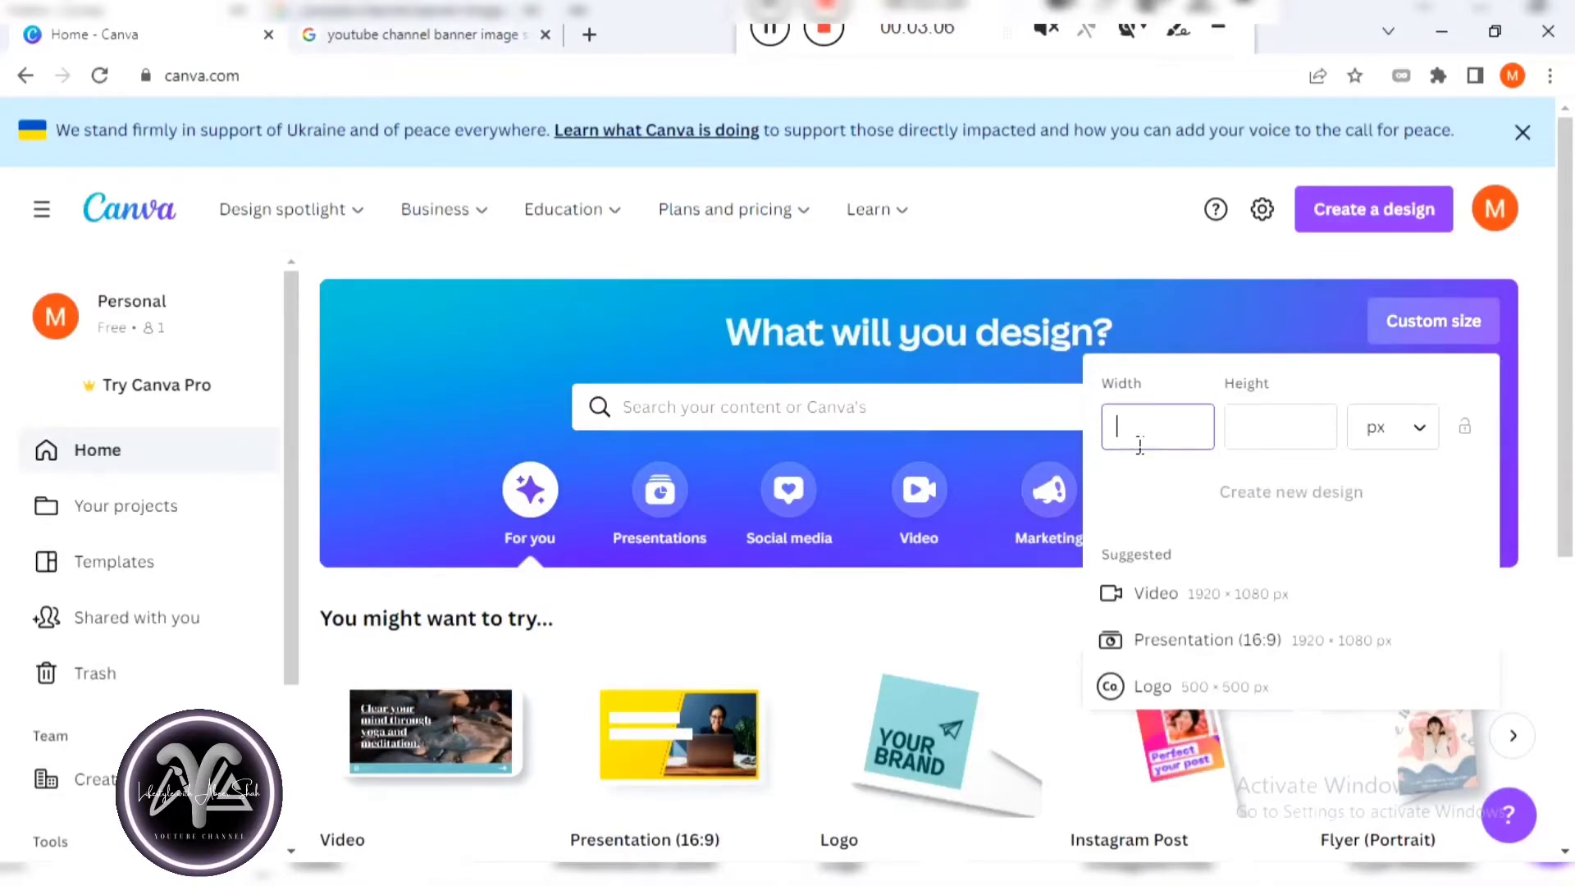
right_click(1137, 443)
left_click(425, 31)
double_click(268, 329)
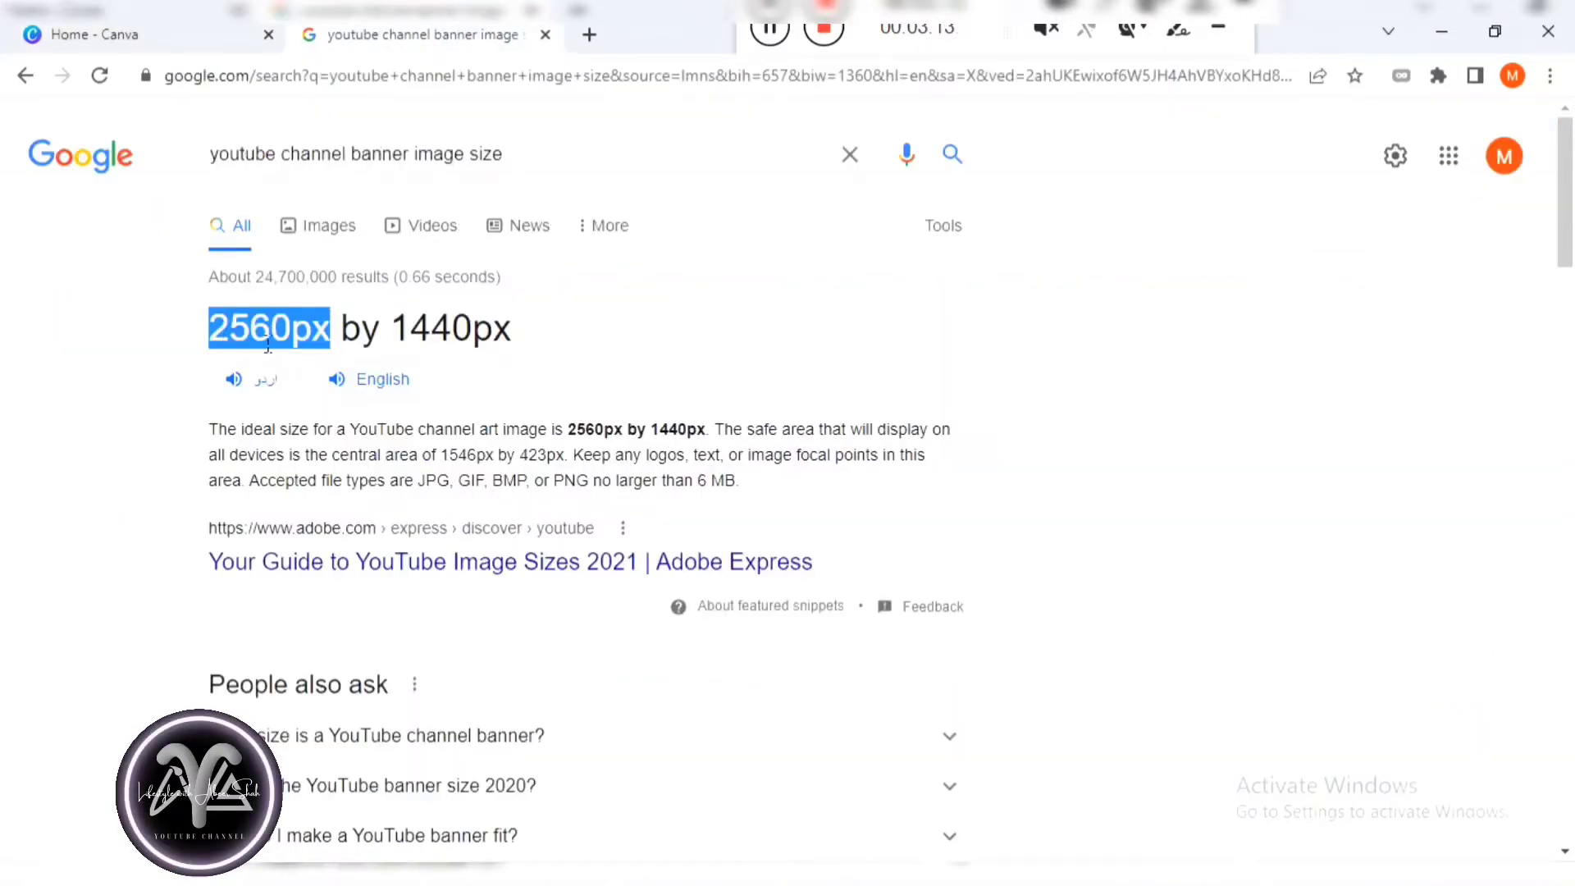
right_click(246, 348)
left_click(282, 352)
left_click(94, 34)
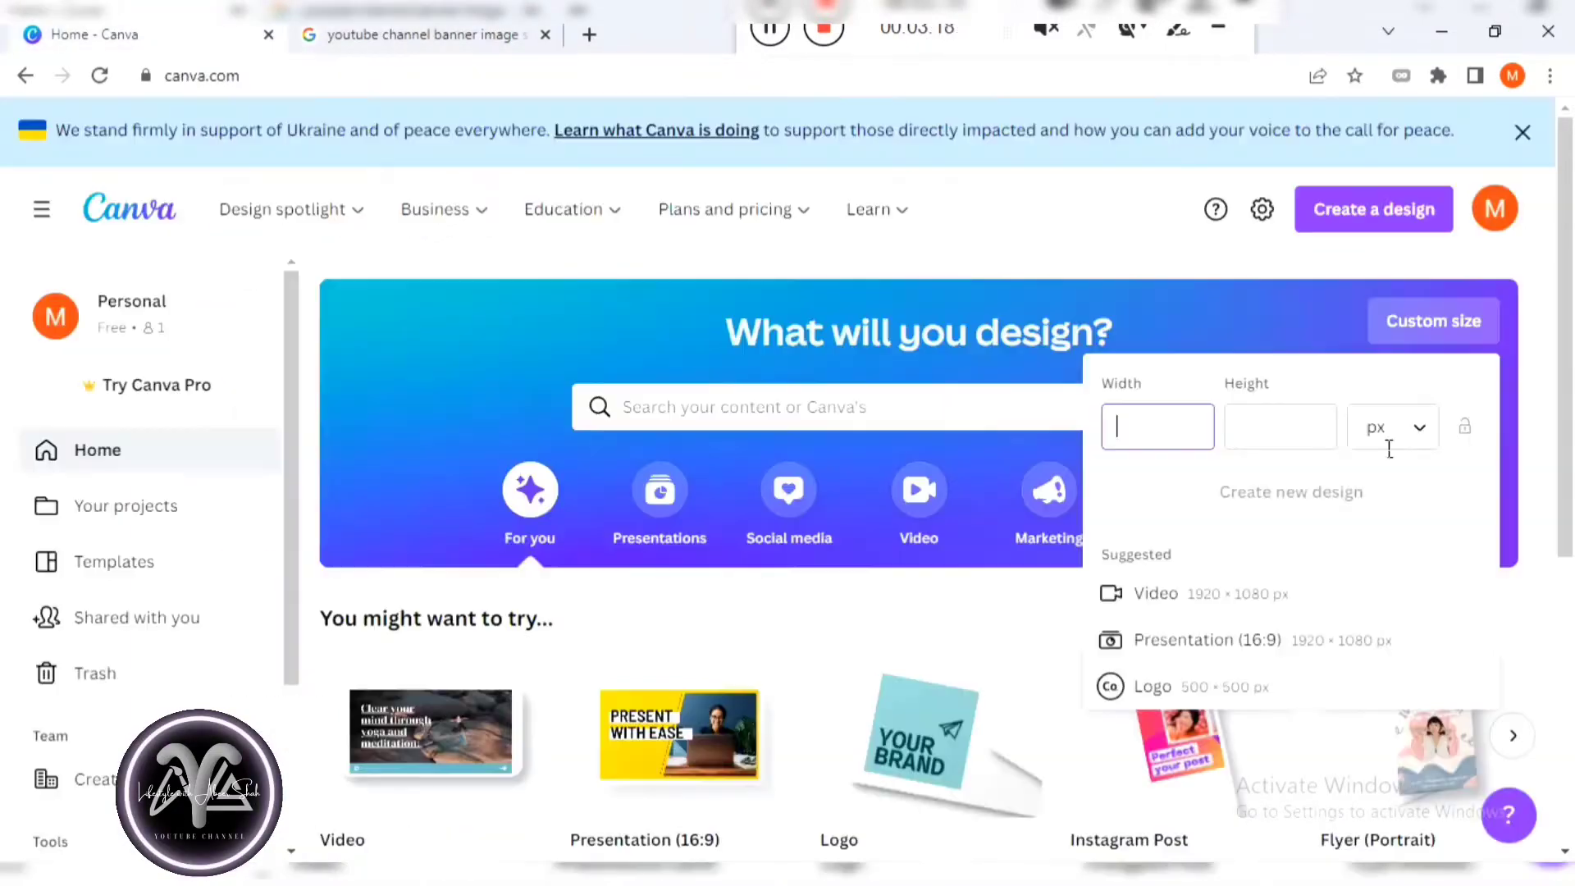
right_click(1136, 426)
Set the height to 1440 px, copied from the same Google result, and create the design, skipping the introductory tour.
left_click(459, 31)
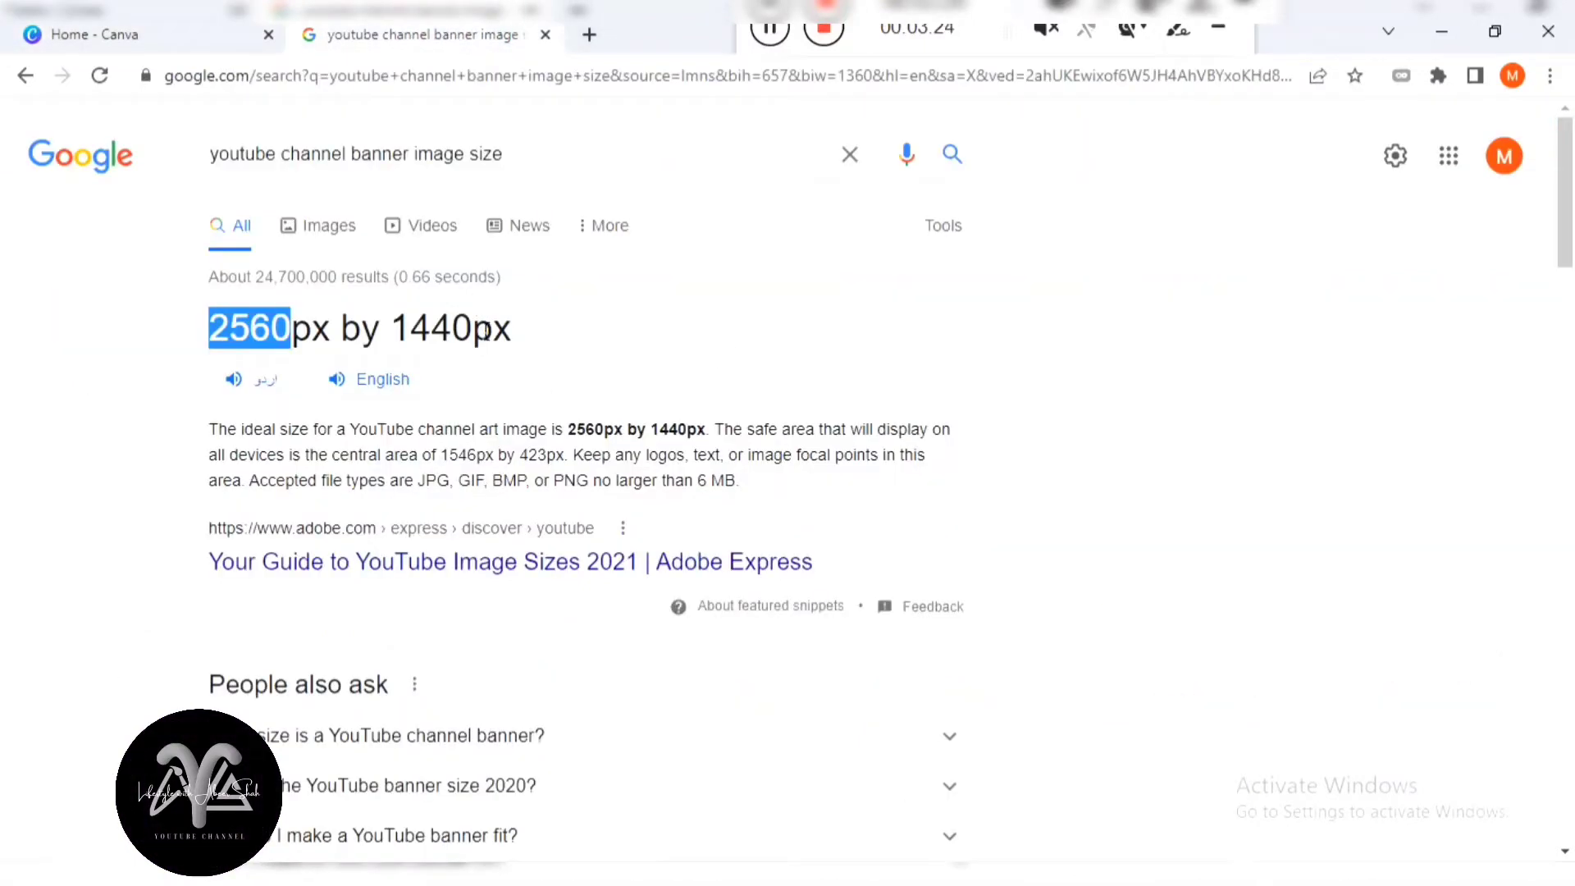
right_click(416, 327)
left_click(440, 334)
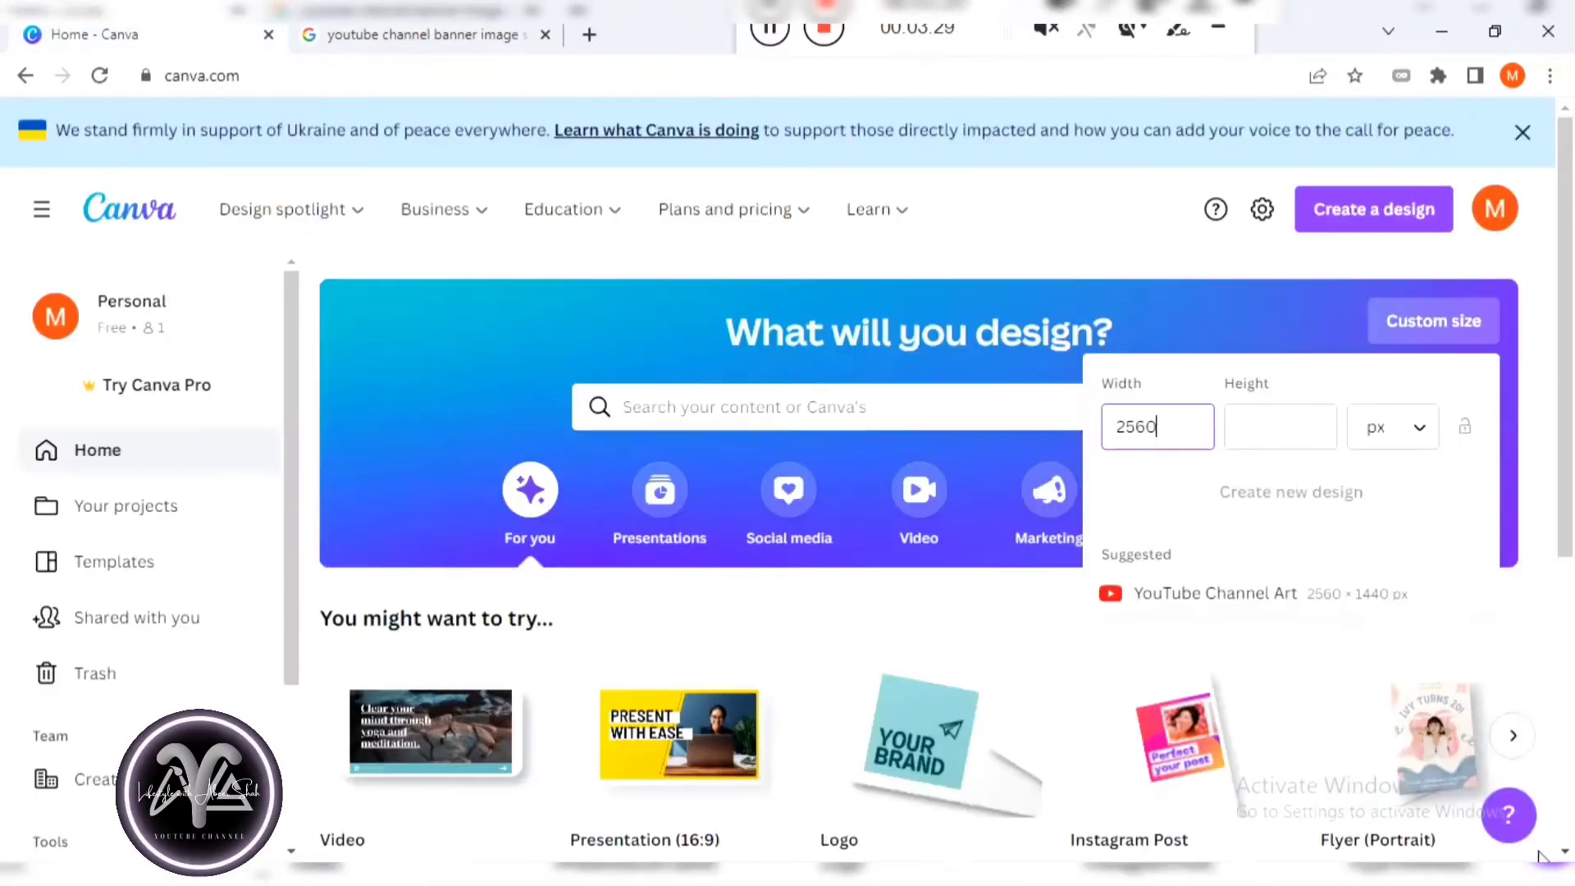
key("Tab")
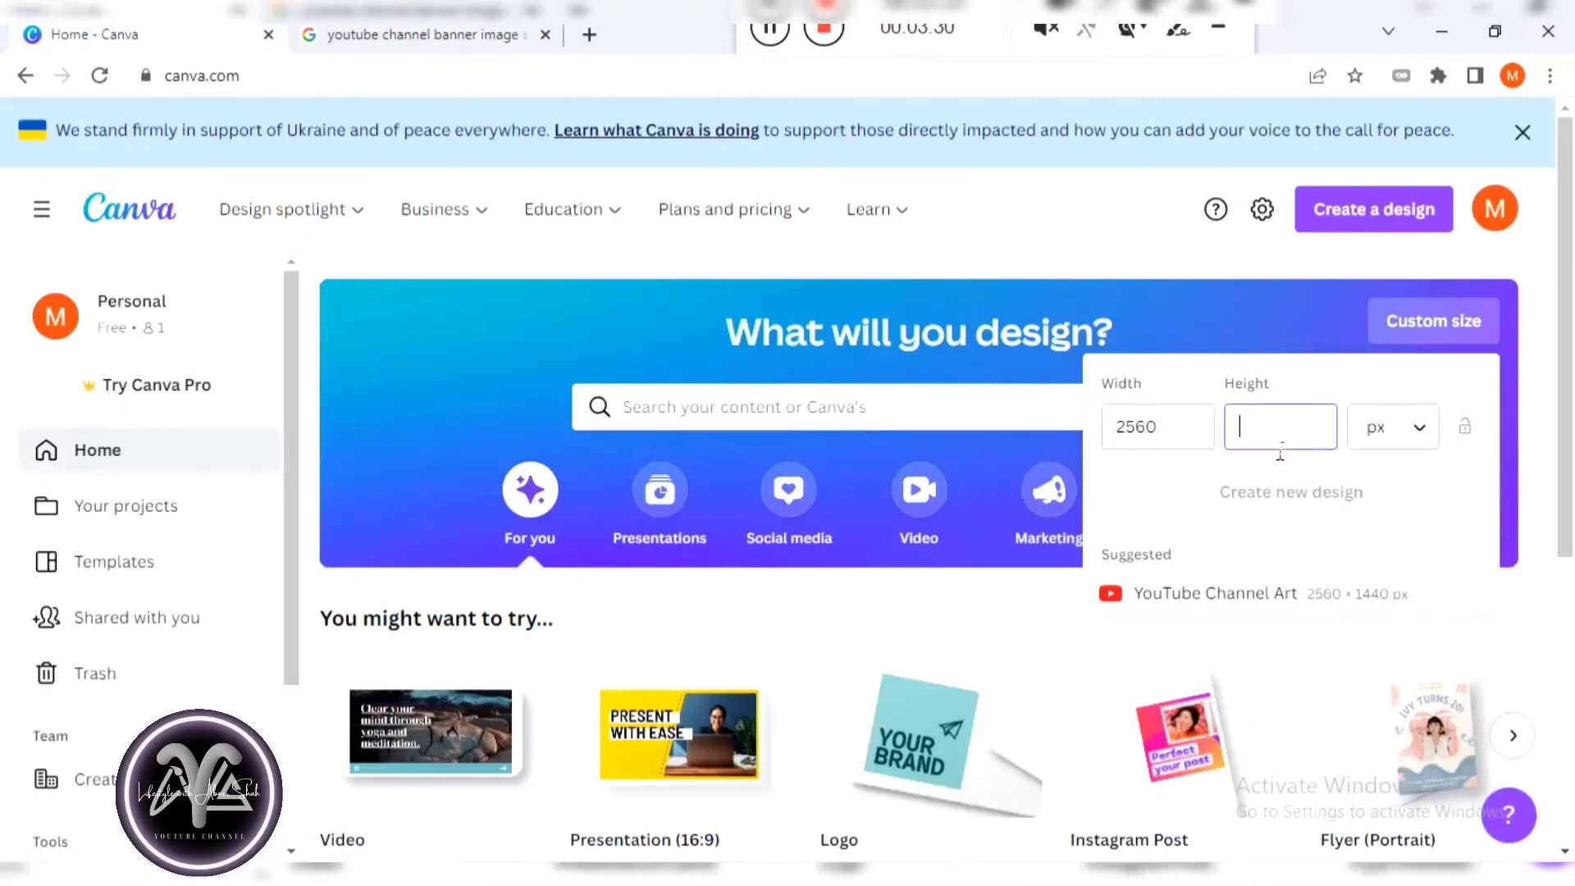
key("ctrl+v")
left_click(1371, 494)
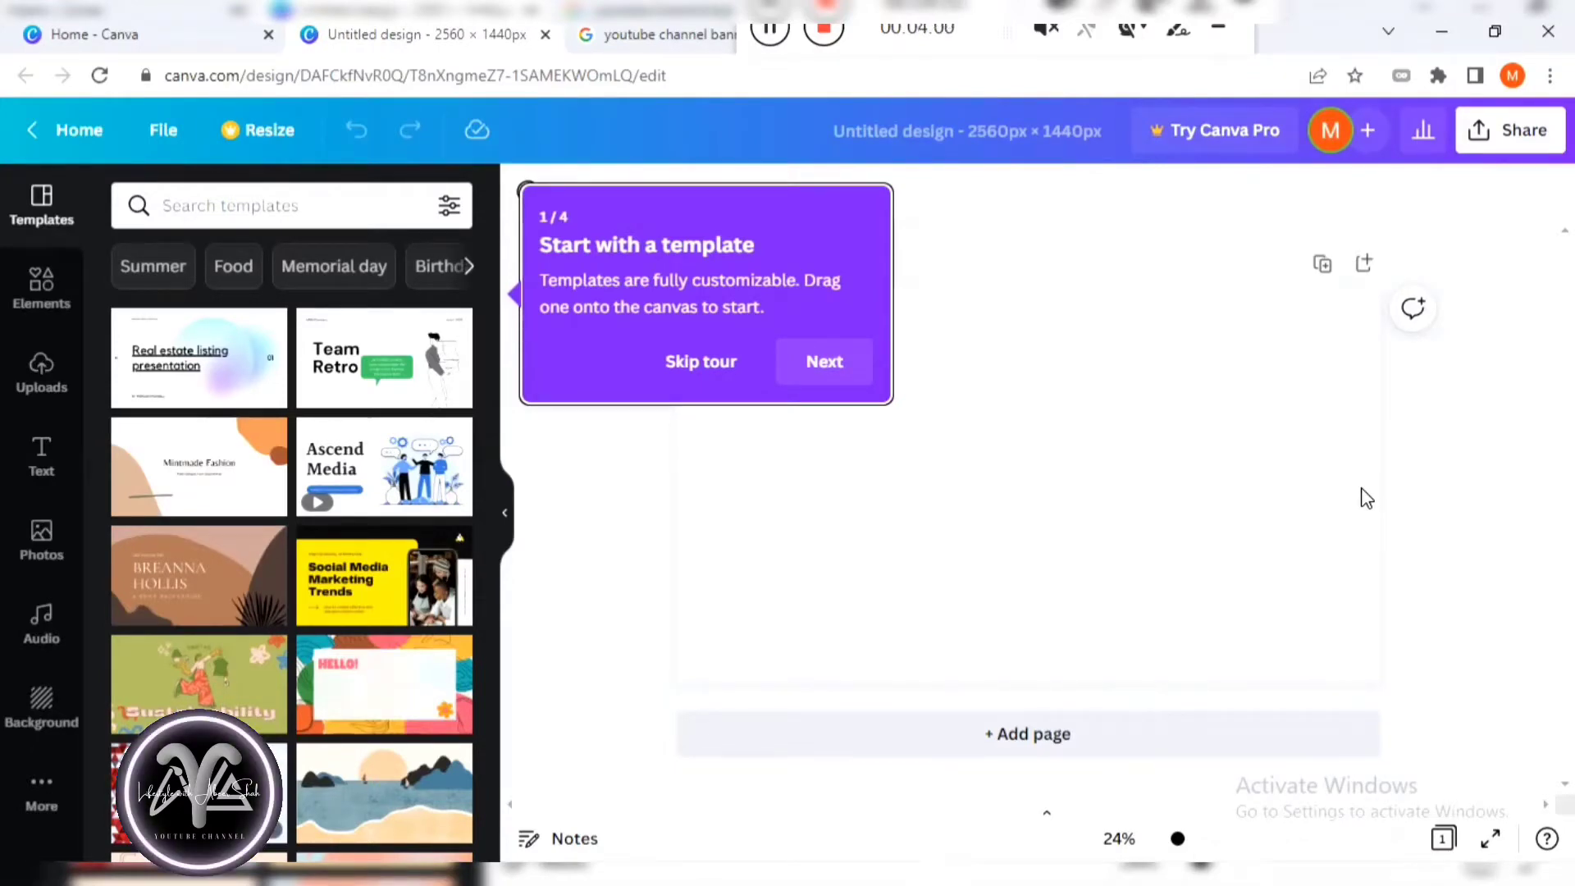
left_click(743, 379)
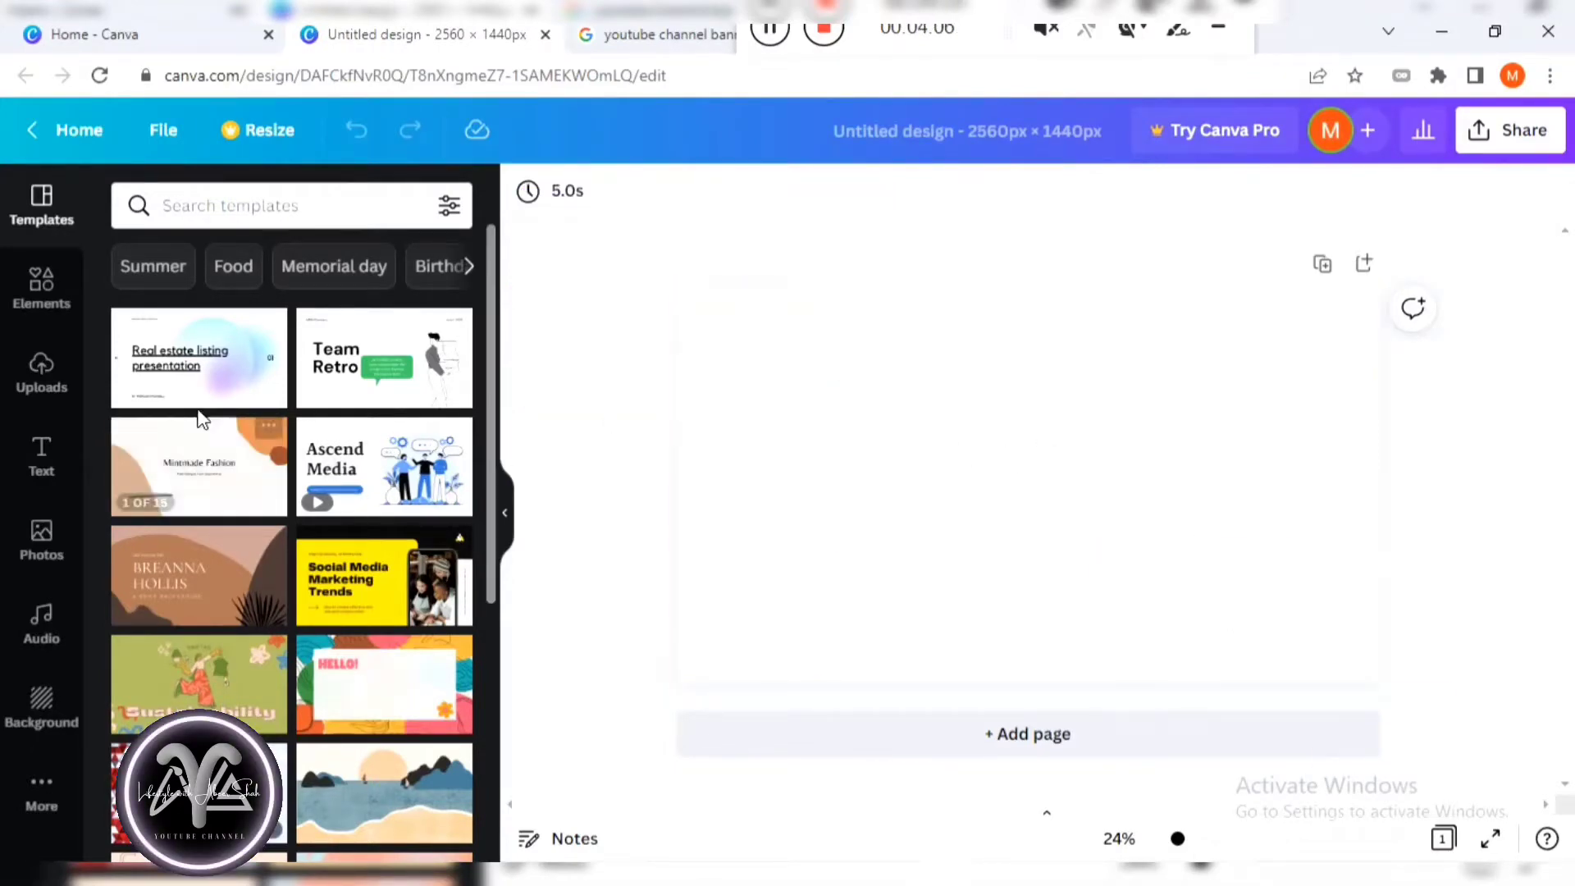
Apply the "All About Teacher Pat" page of the Colorful Handwritten About Me template to the canvas and preview it.
scroll(239, 484, "down", 5)
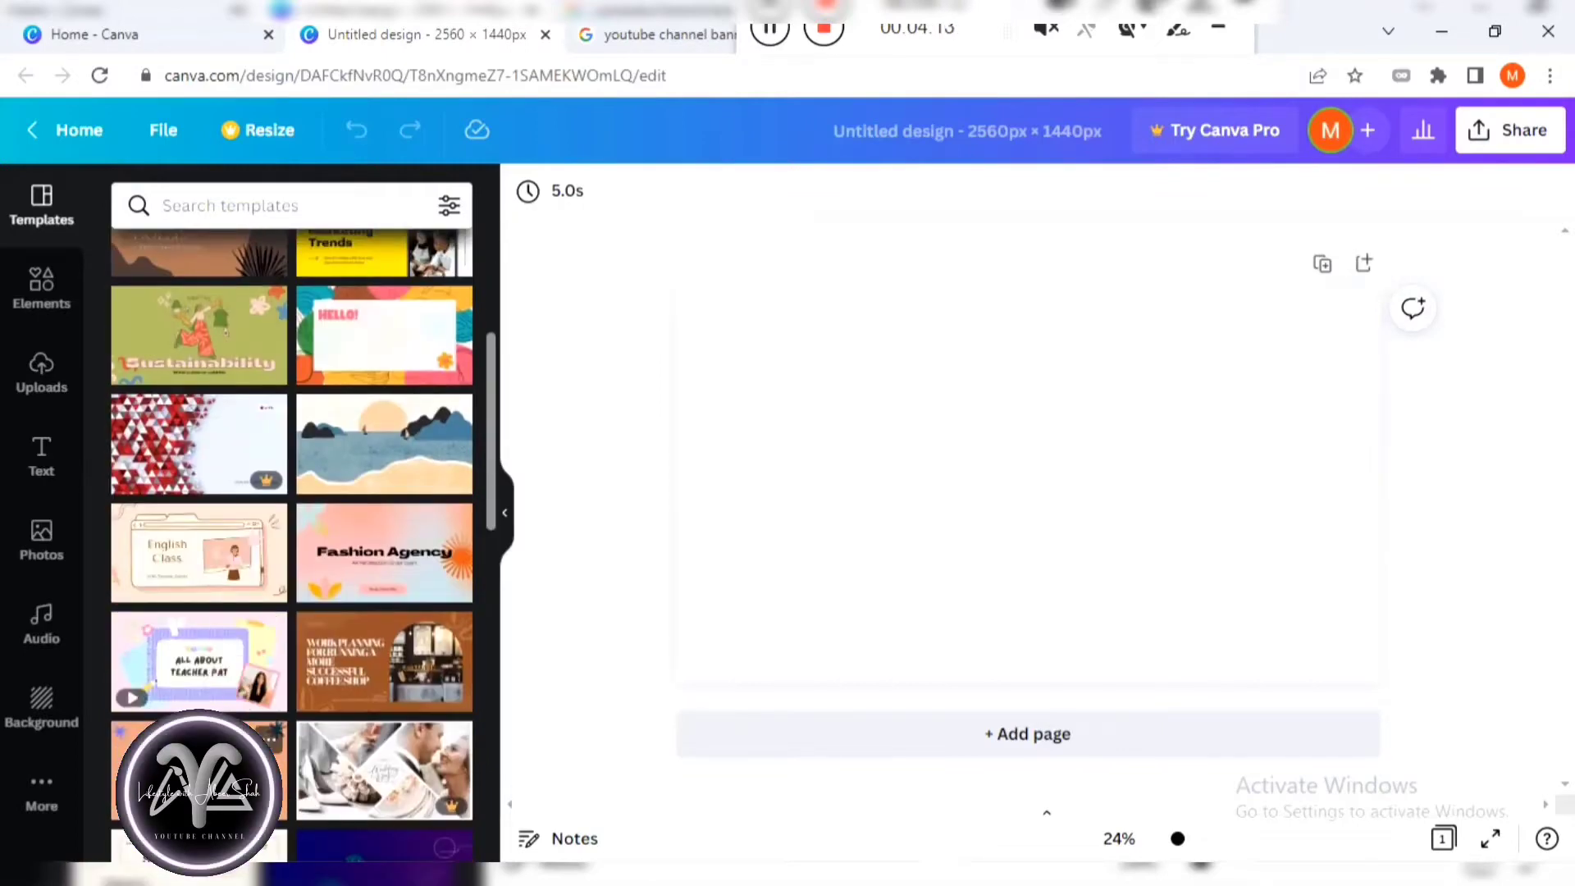
left_click(205, 684)
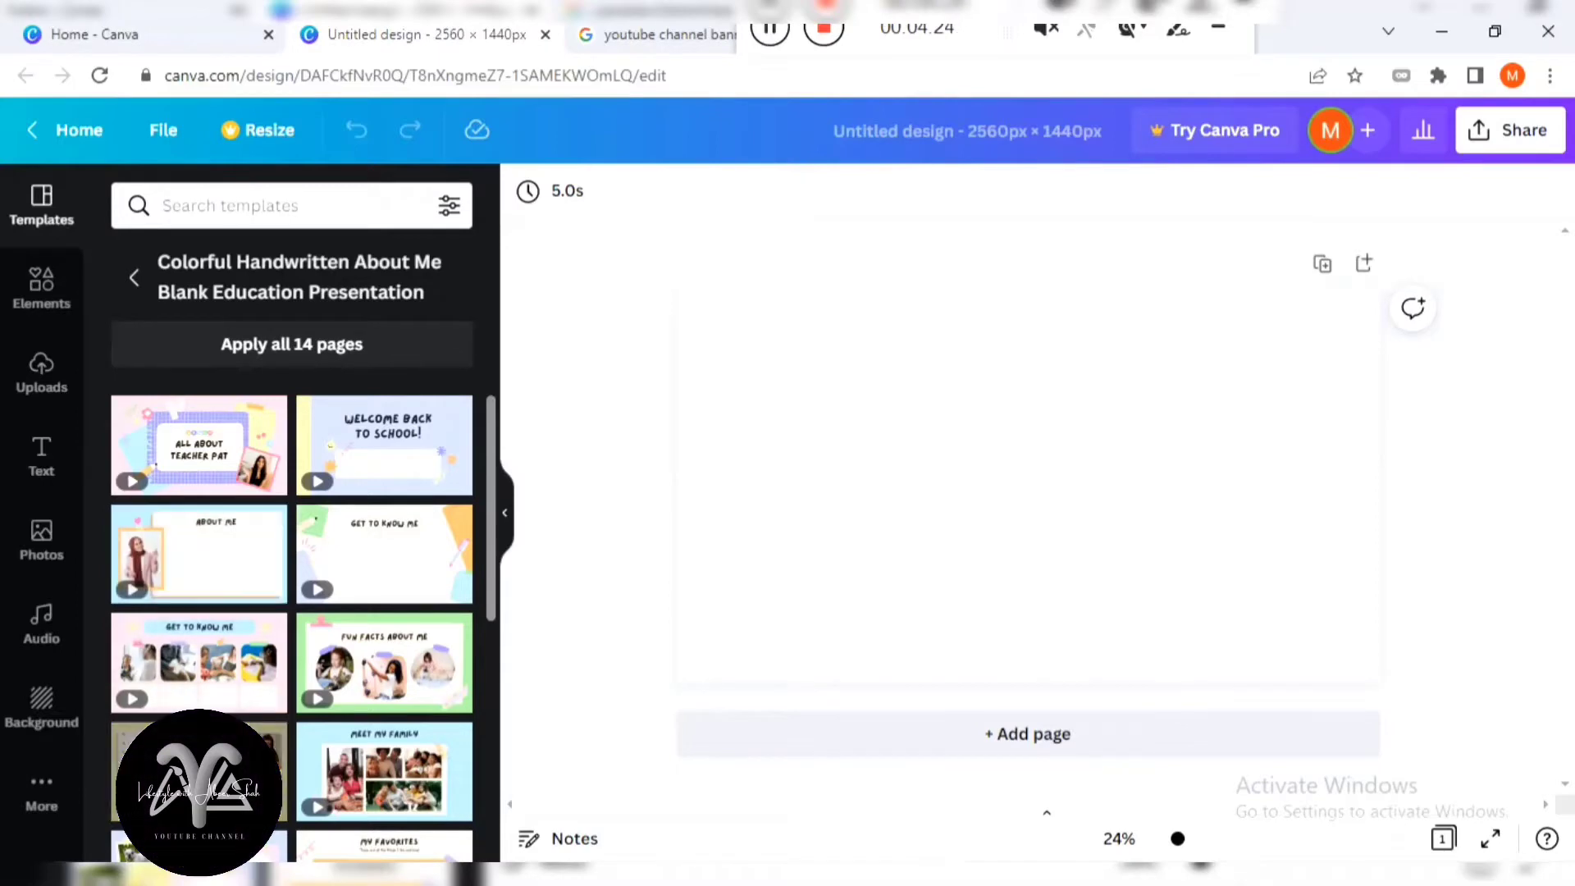
left_click_drag(191, 464, 892, 454)
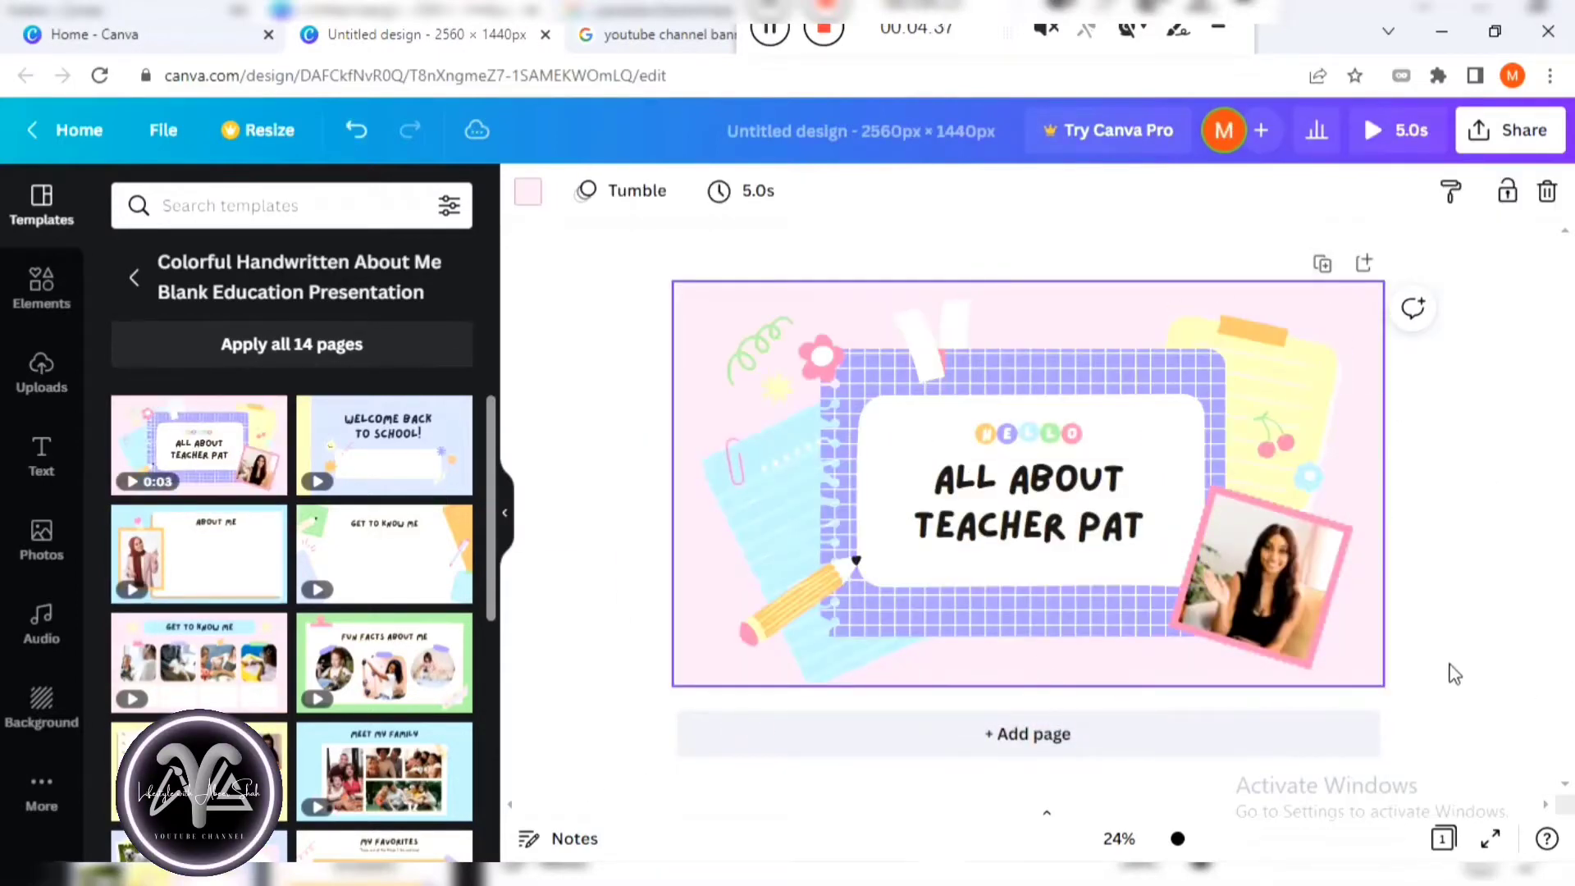
left_click(1370, 129)
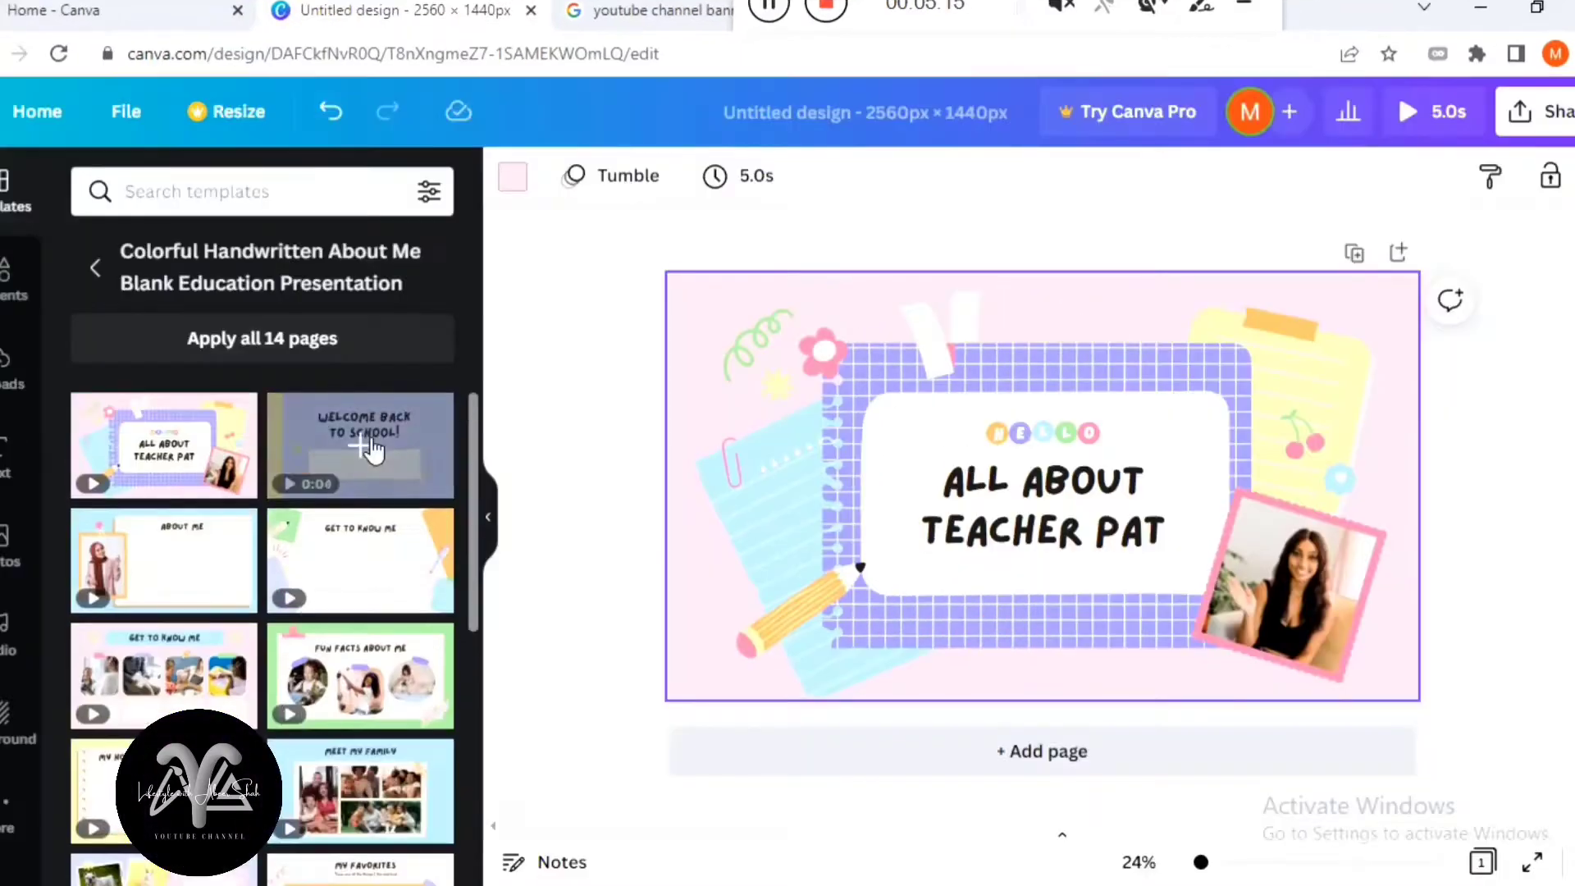
Try the template's "Welcome Back to School!" page and its "It's lovely to meet all of you!" page, previewing the second one.
left_click(373, 449)
left_click(722, 552)
scroll(250, 724, "down", 3)
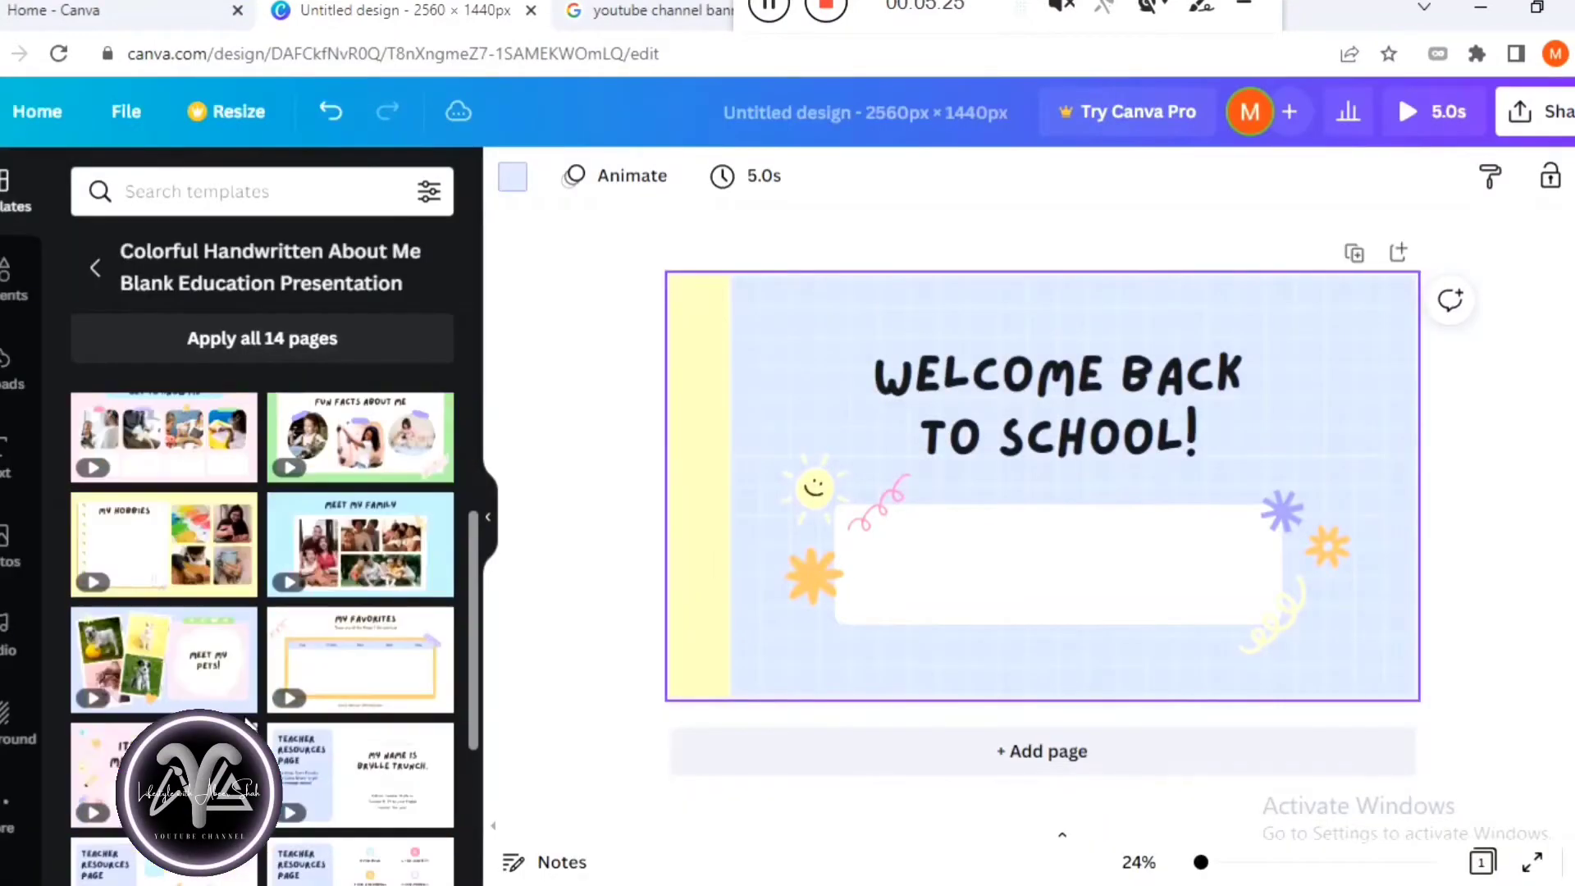
left_click(242, 734)
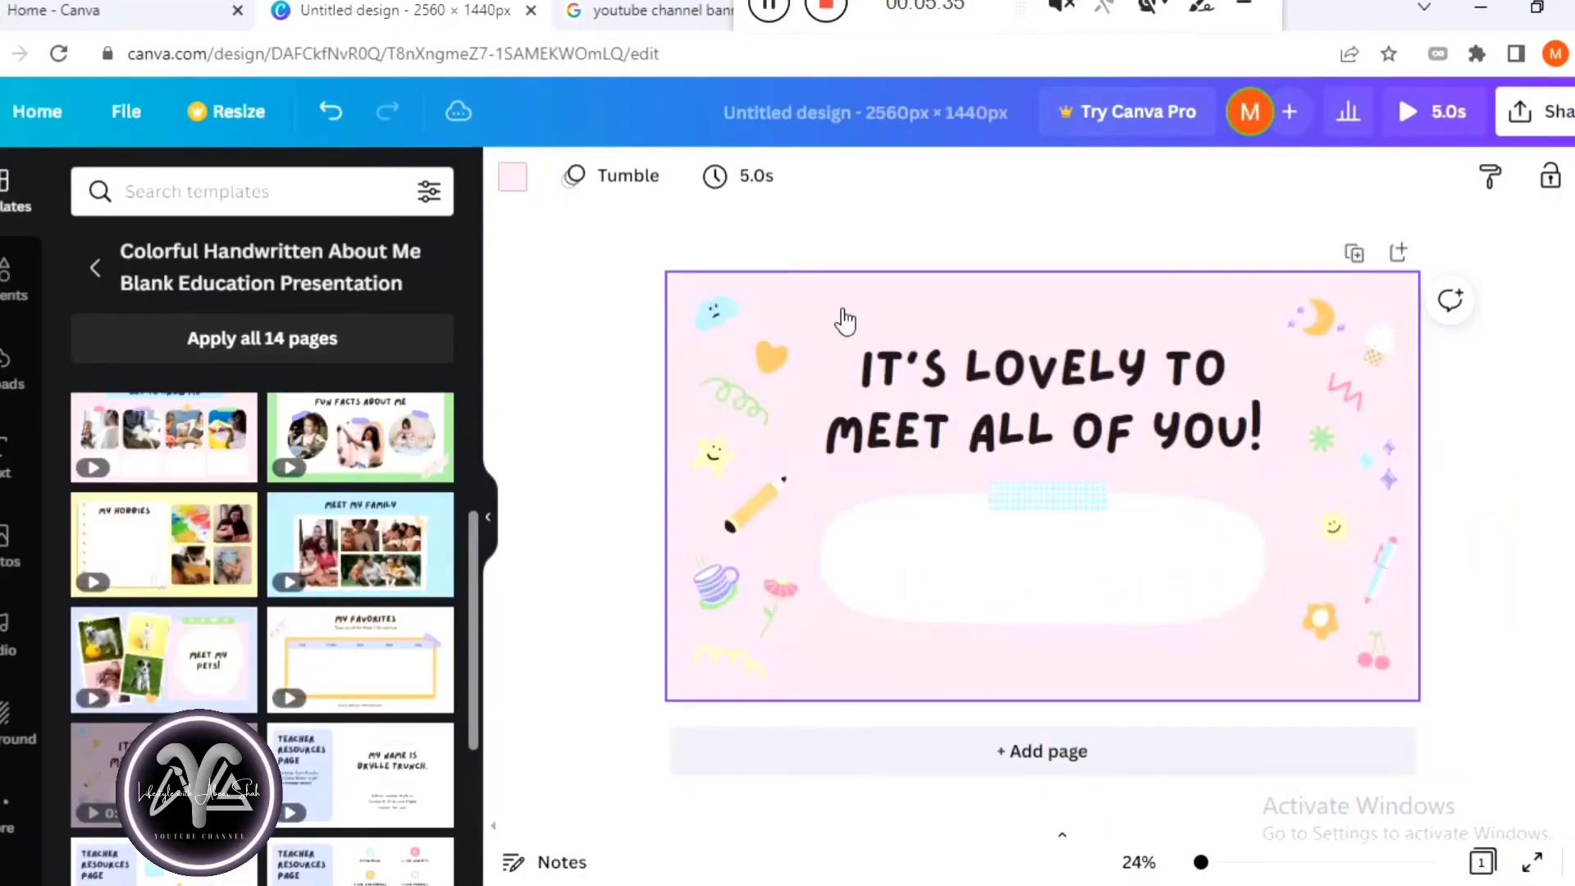
left_click(1394, 110)
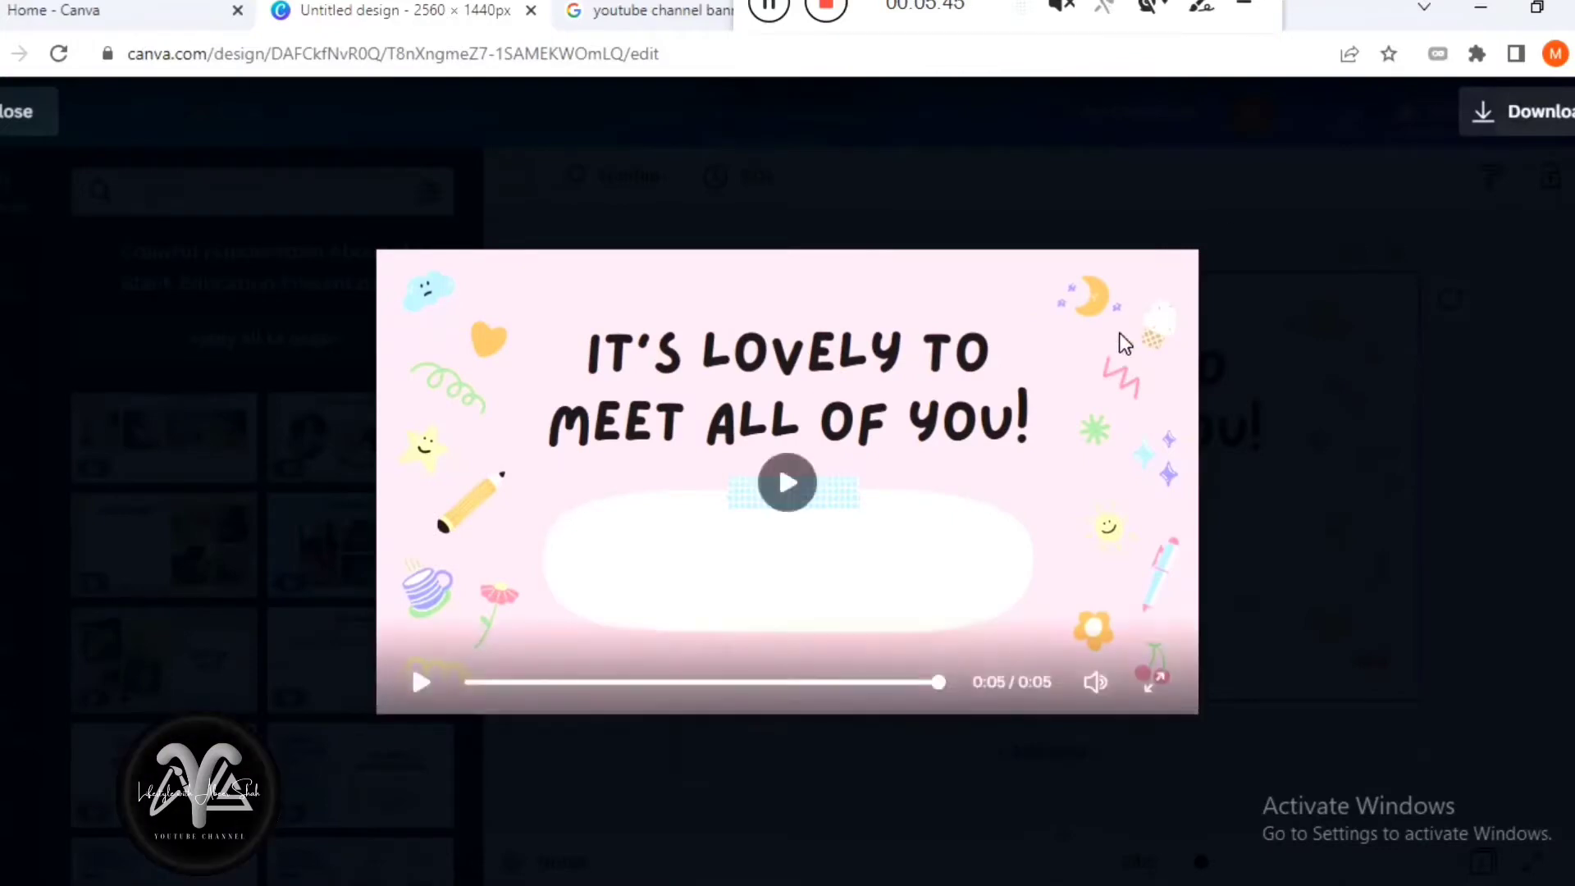
left_click(18, 131)
Search the templates for "vlog" and choose the pastel torn-paper banner with a small photo in its centre.
left_click(205, 191)
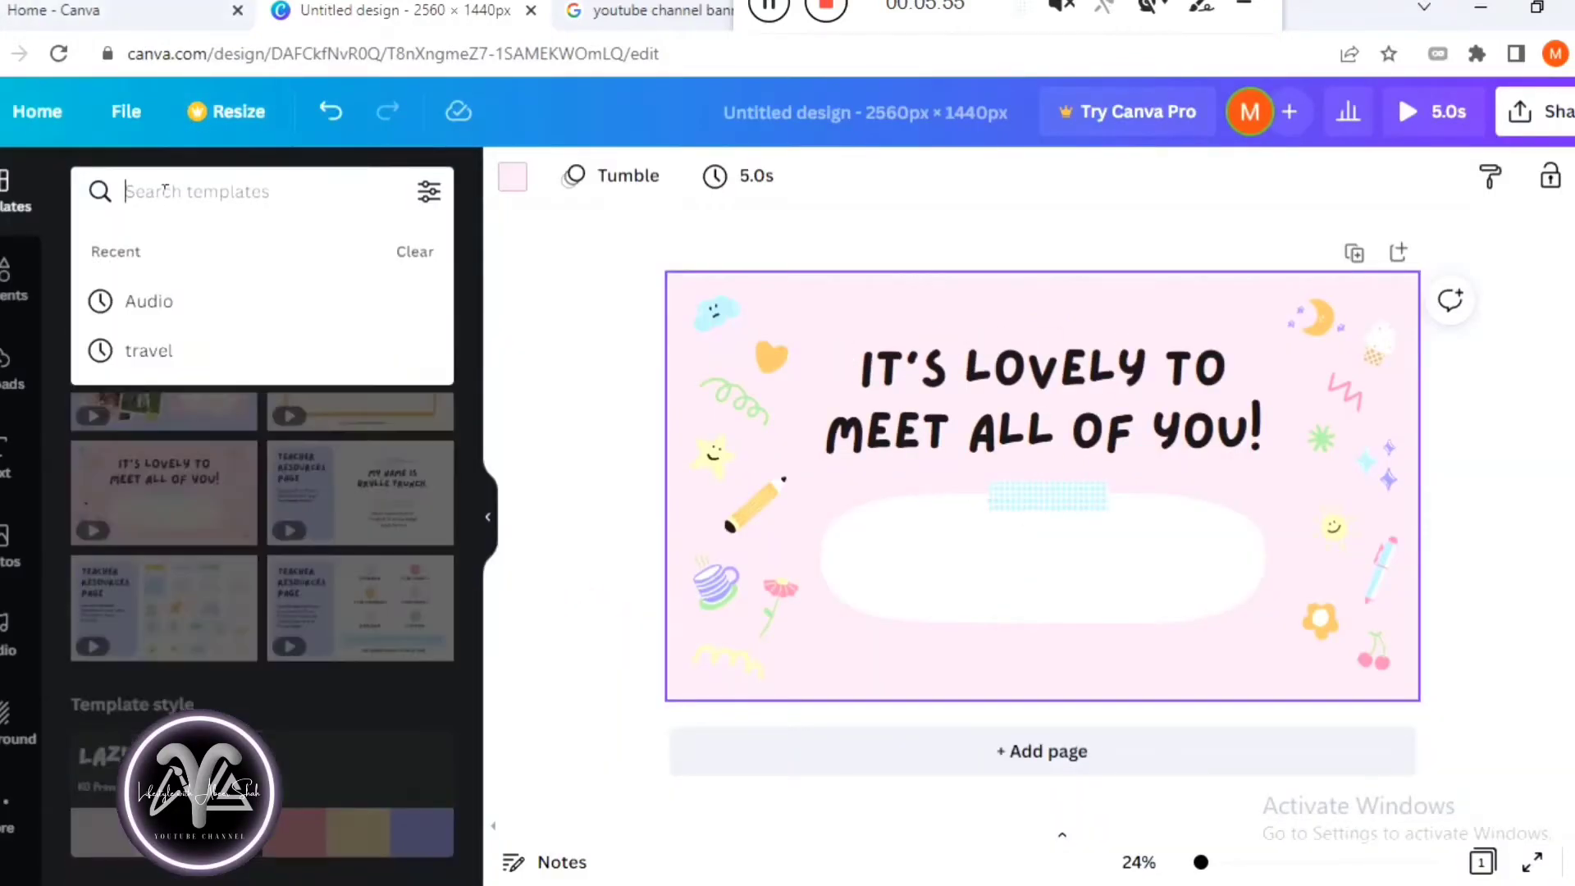
type("blog")
key("BackSpace")
key("BackSpace")
key("BackSpace")
key("BackSpace")
type("vlog")
key("Return")
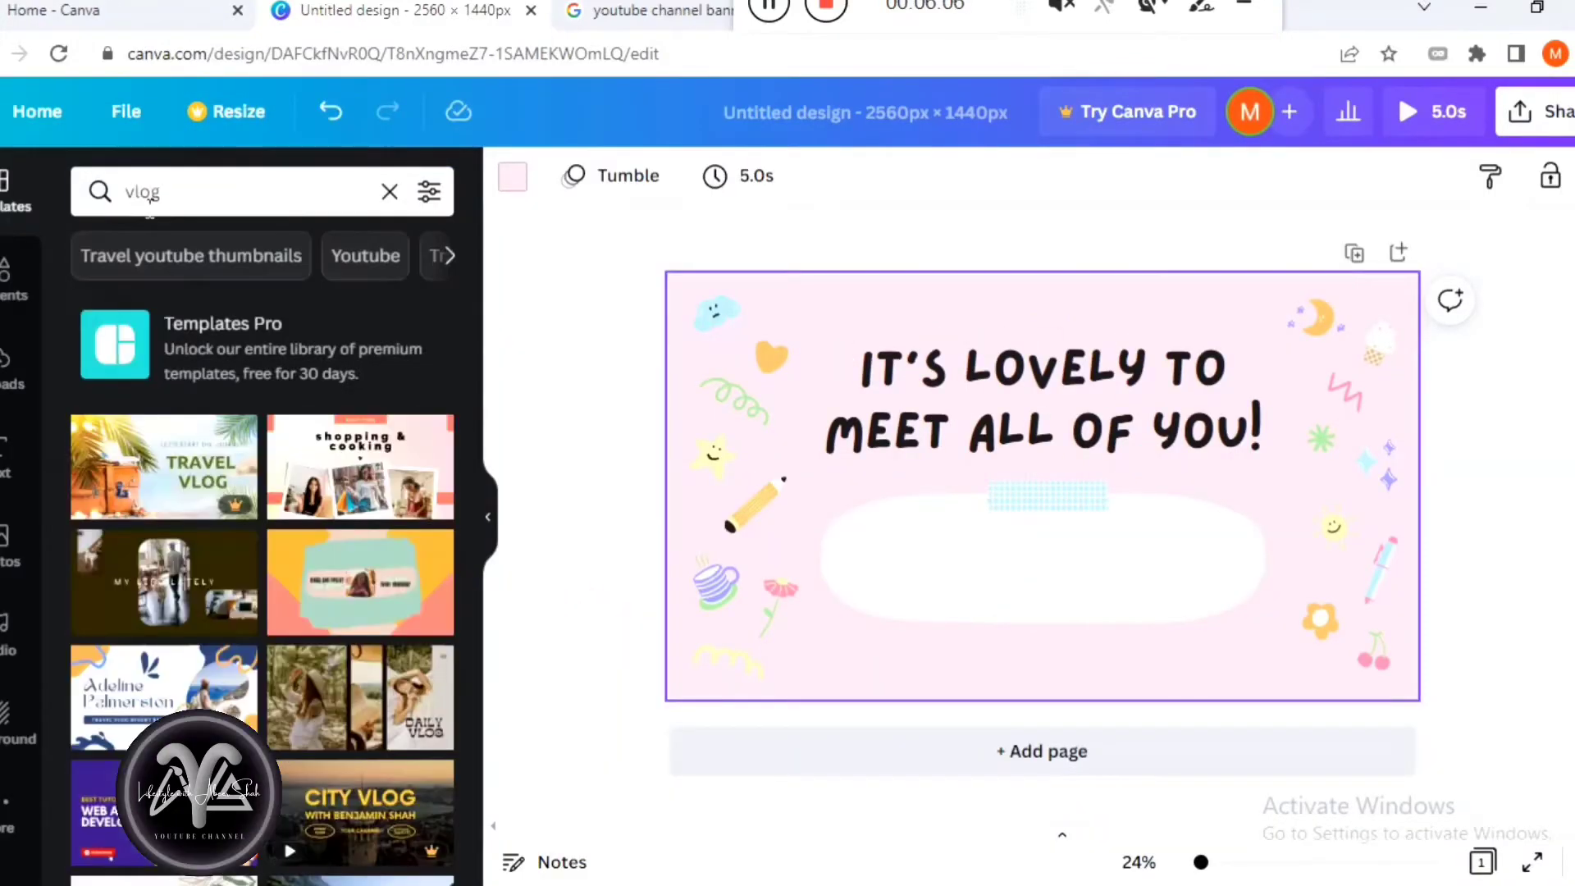
left_click(361, 583)
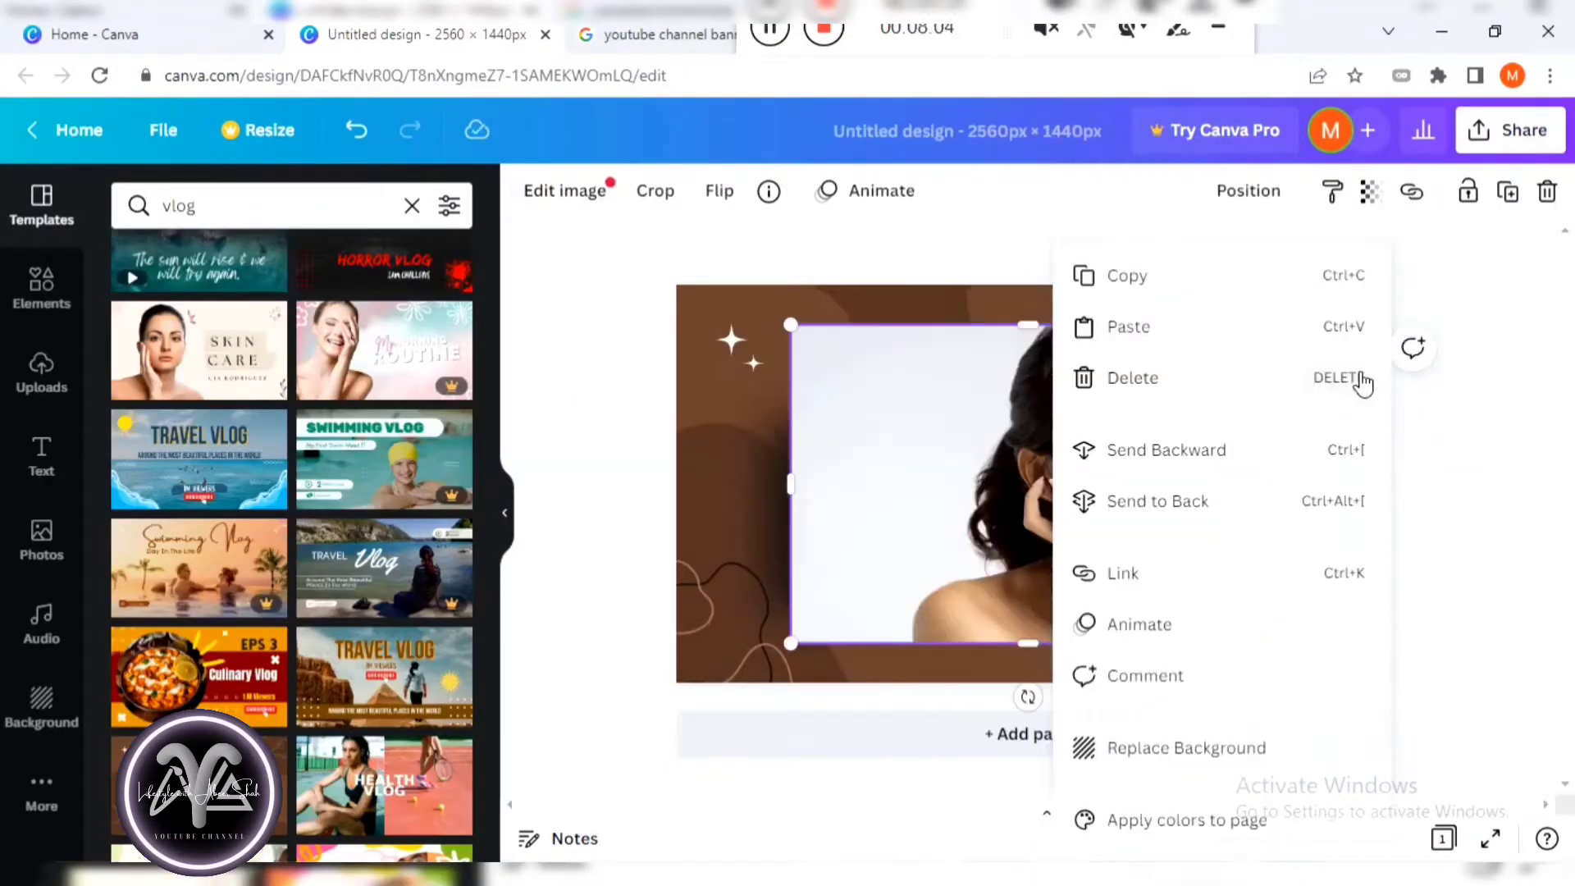
Delete the woman's photo from the brown beauty vlog banner and slightly enlarge and reposition the blurred dark square beside the title.
left_click(1105, 432)
key("Delete")
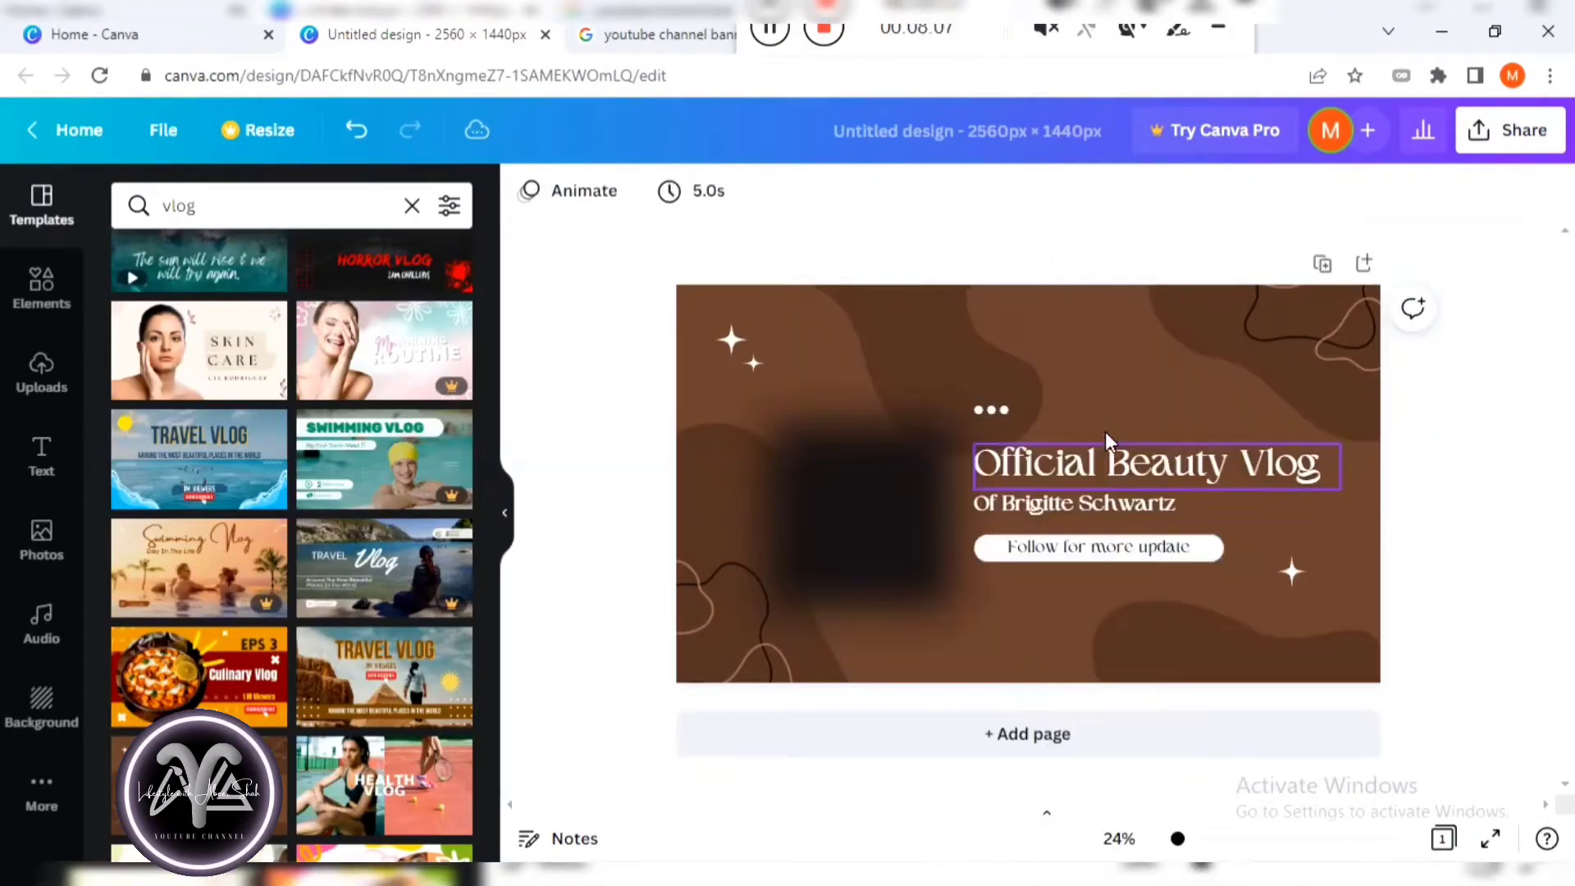
left_click(828, 489)
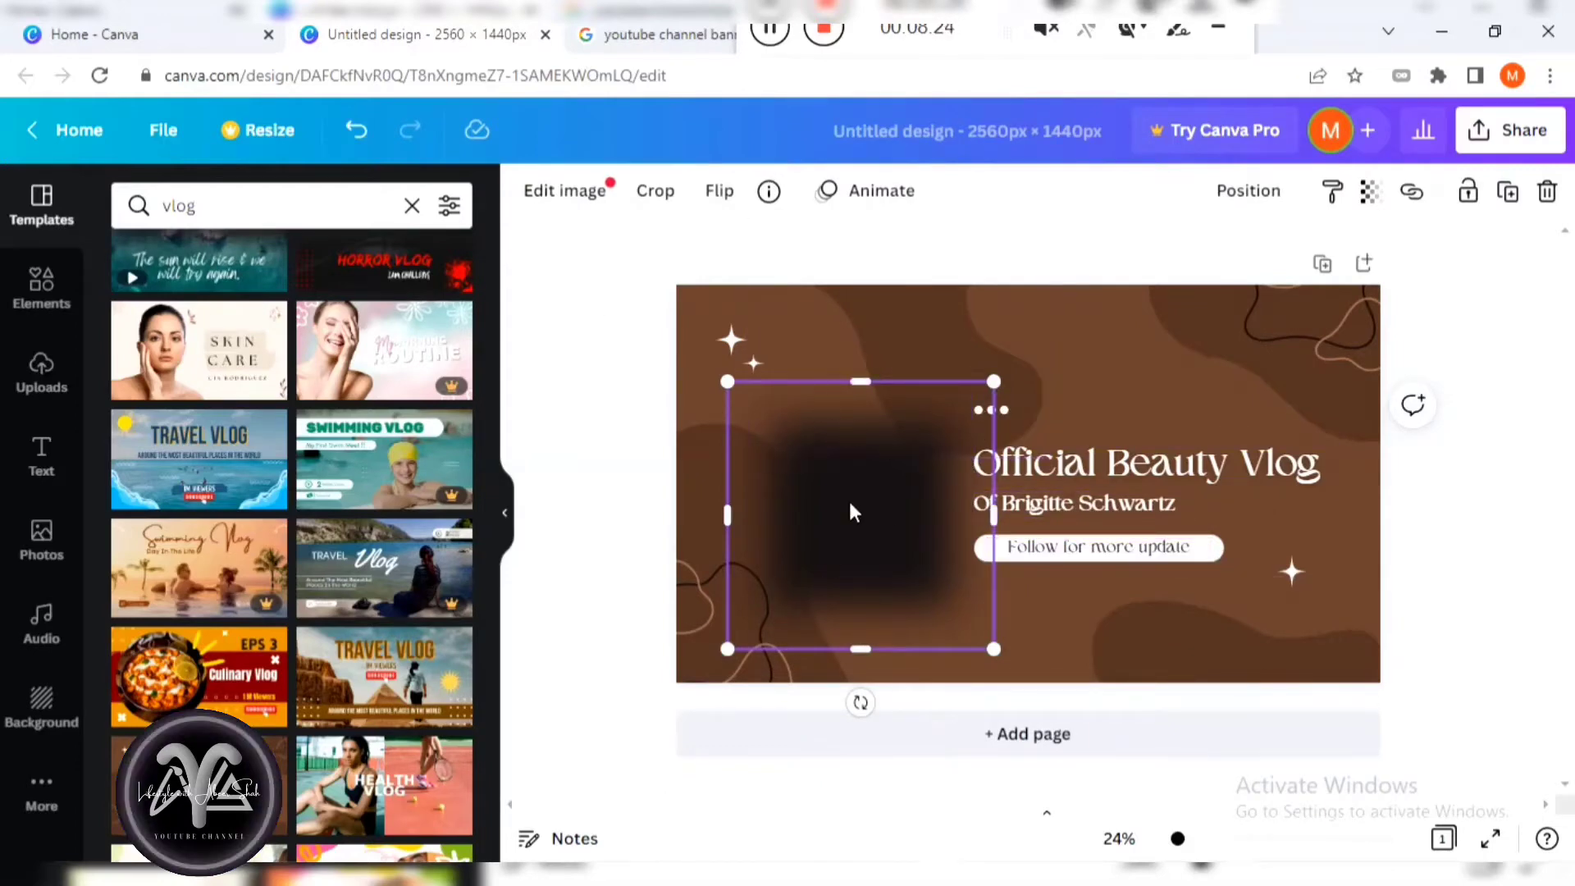
left_click_drag(733, 385, 714, 358)
mouse_move(813, 455)
left_mouse_down()
mouse_move(780, 454)
mouse_move(797, 464)
left_mouse_up()
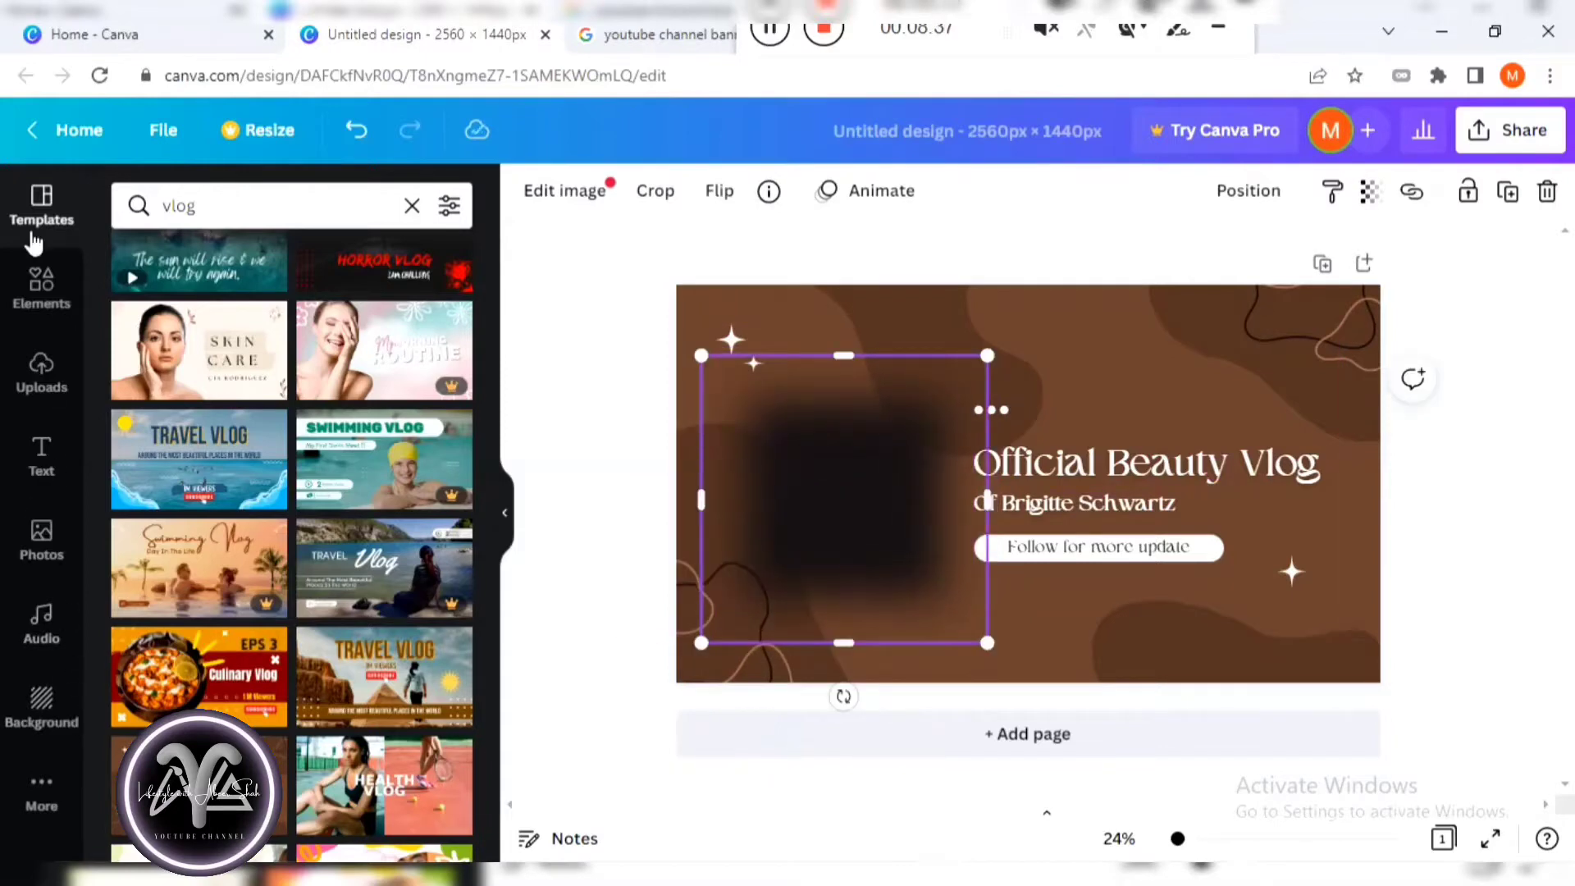
Search the design elements for "Frame".
left_click(41, 288)
scroll(244, 656, "down", 10)
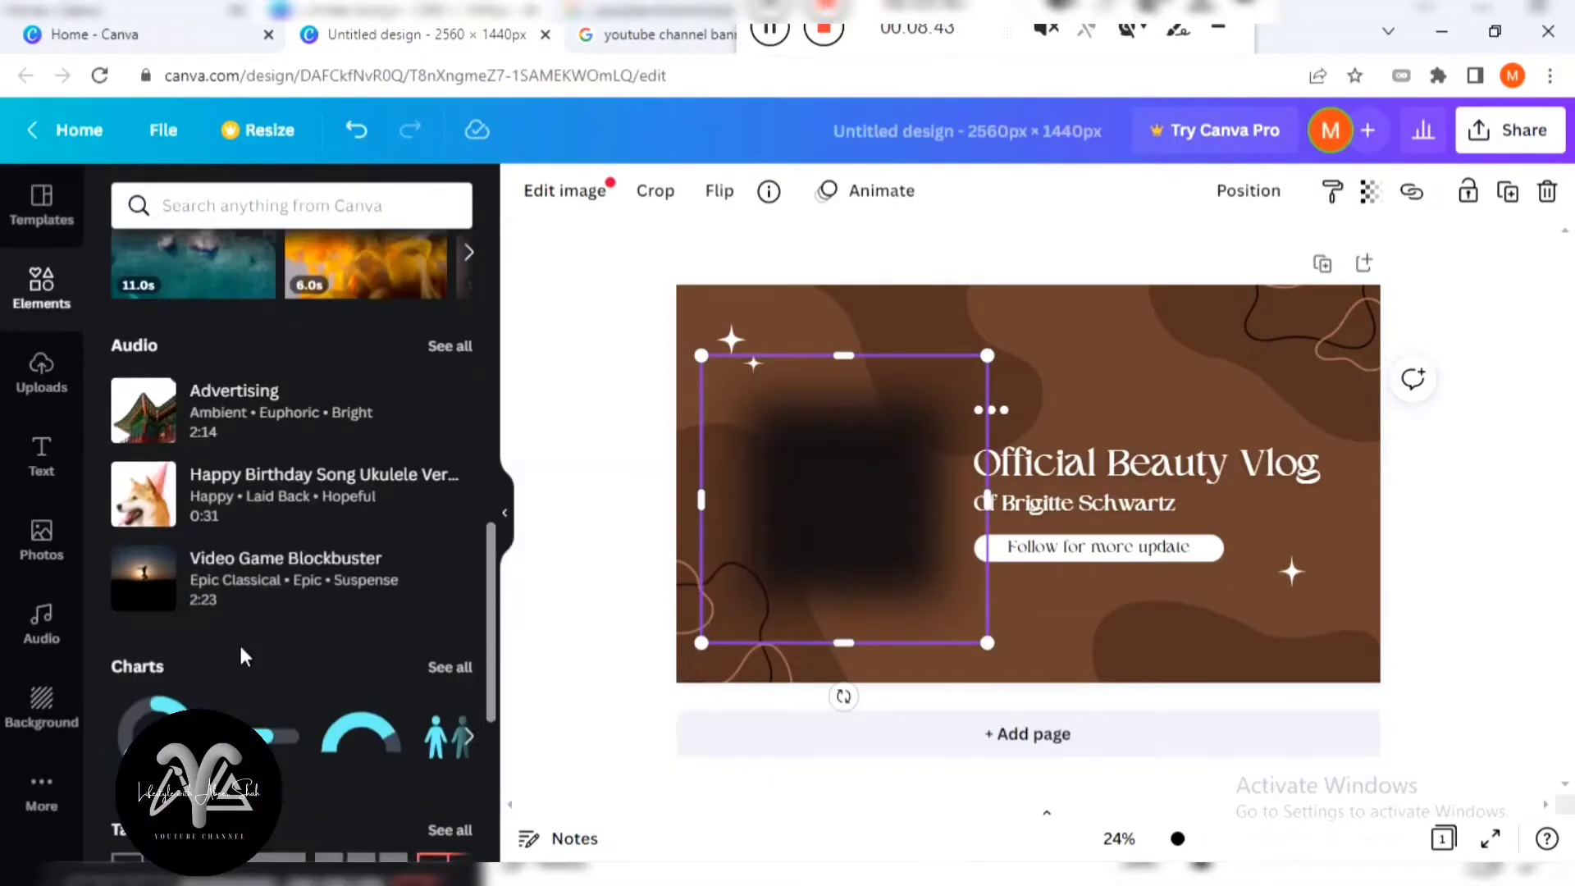
scroll(239, 642, "up", 10)
left_click(271, 205)
type("Frame")
key("Return")
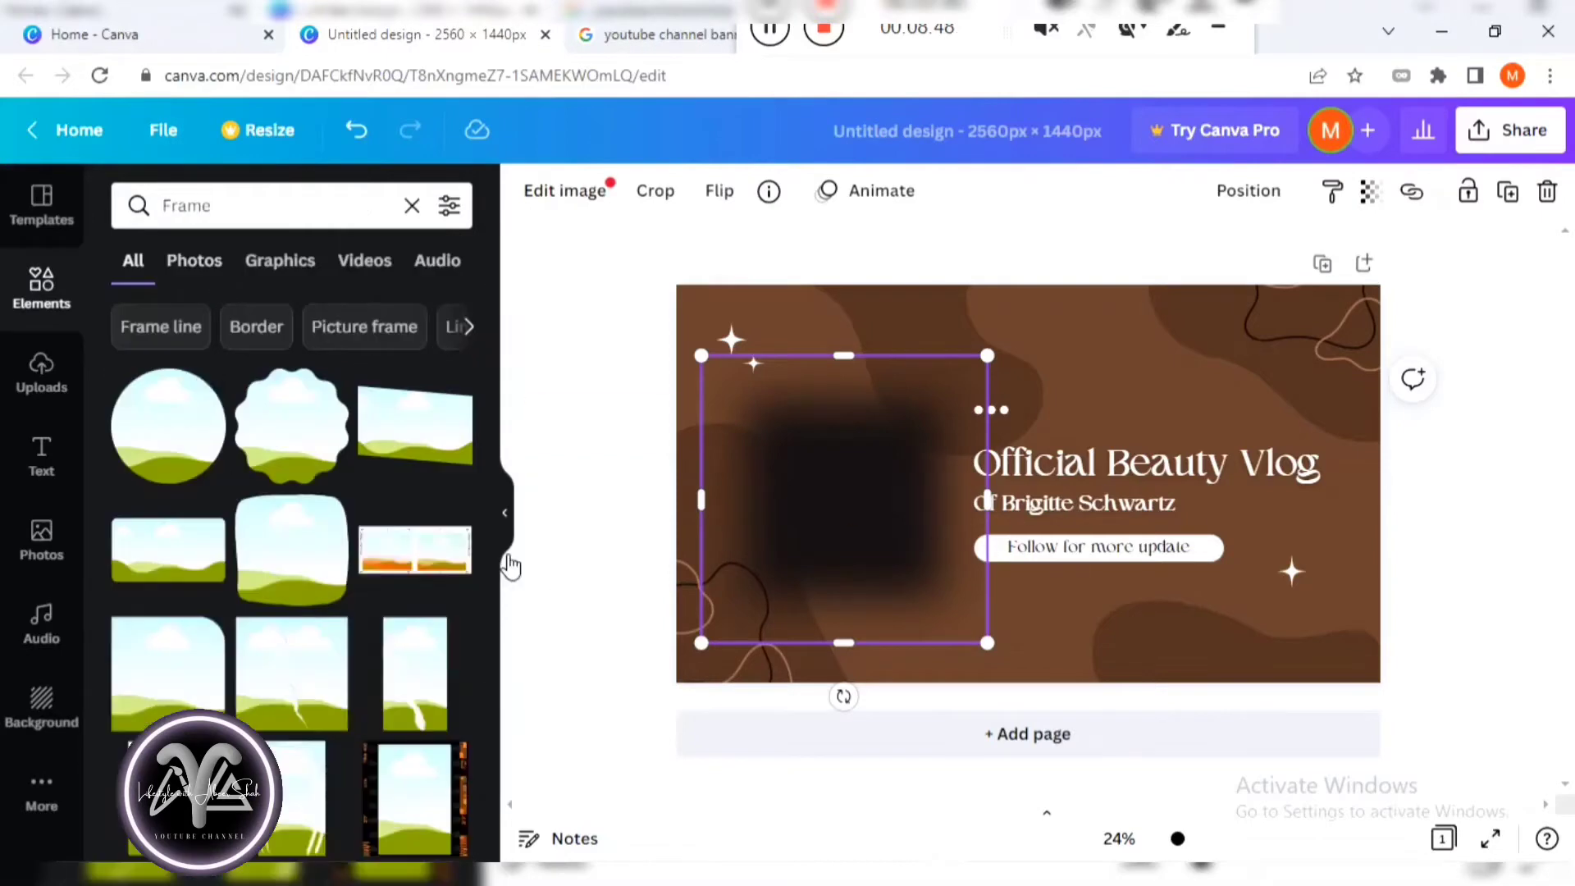
Place the brush-stroke picture frame over the blurred dark square and enlarge the square behind it.
scroll(205, 654, "down", 5)
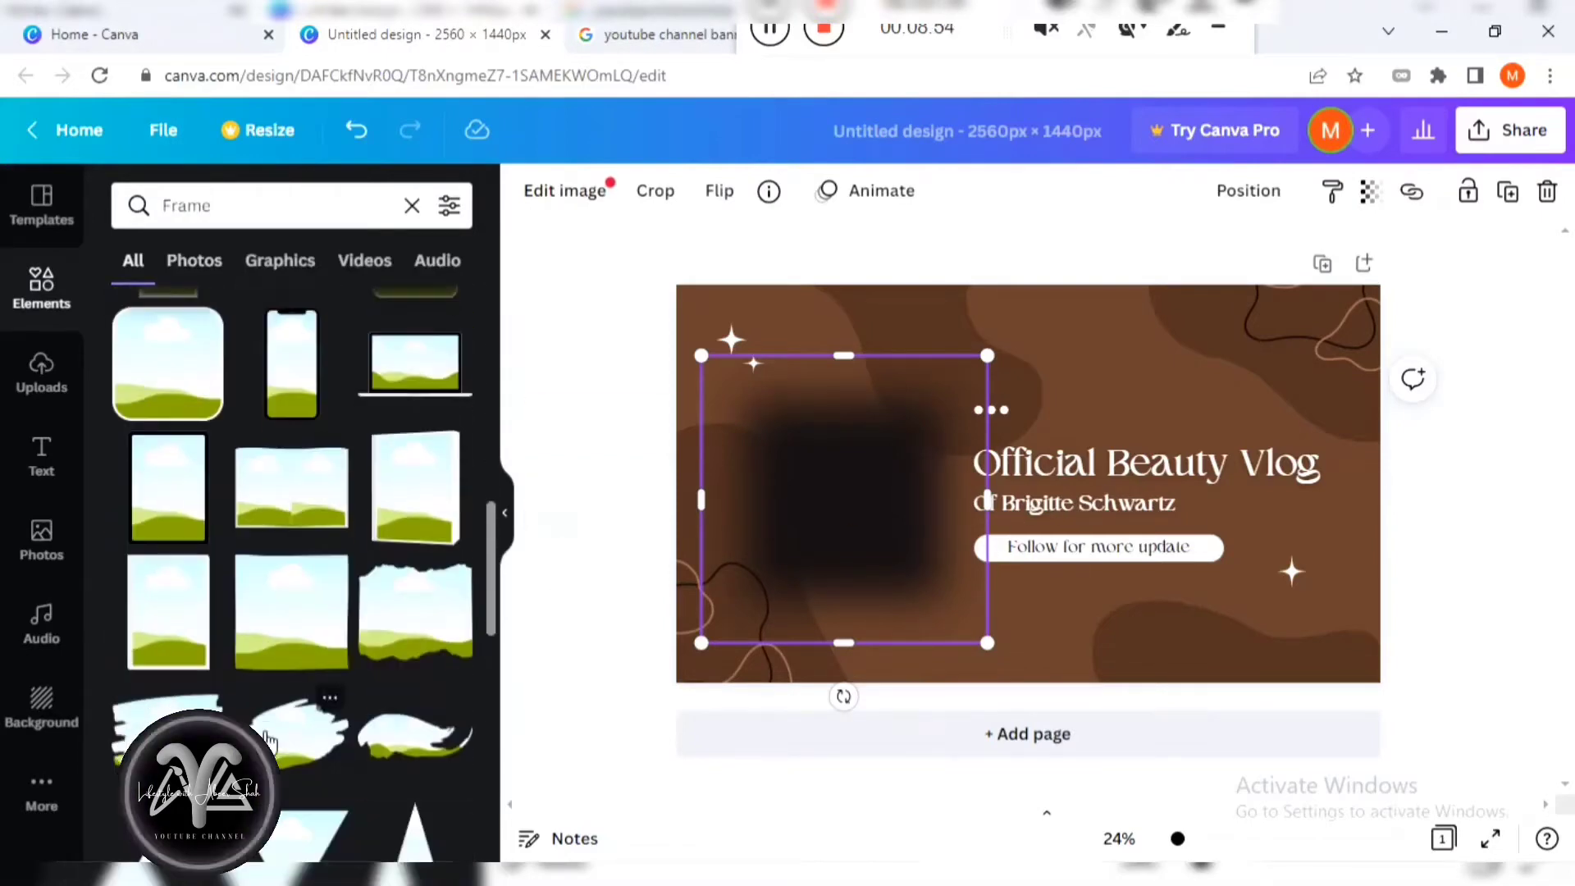
scroll(320, 837, "down", 2)
mouse_move(168, 619)
left_mouse_down()
mouse_move(721, 470)
mouse_move(826, 467)
left_mouse_up()
left_click(897, 440)
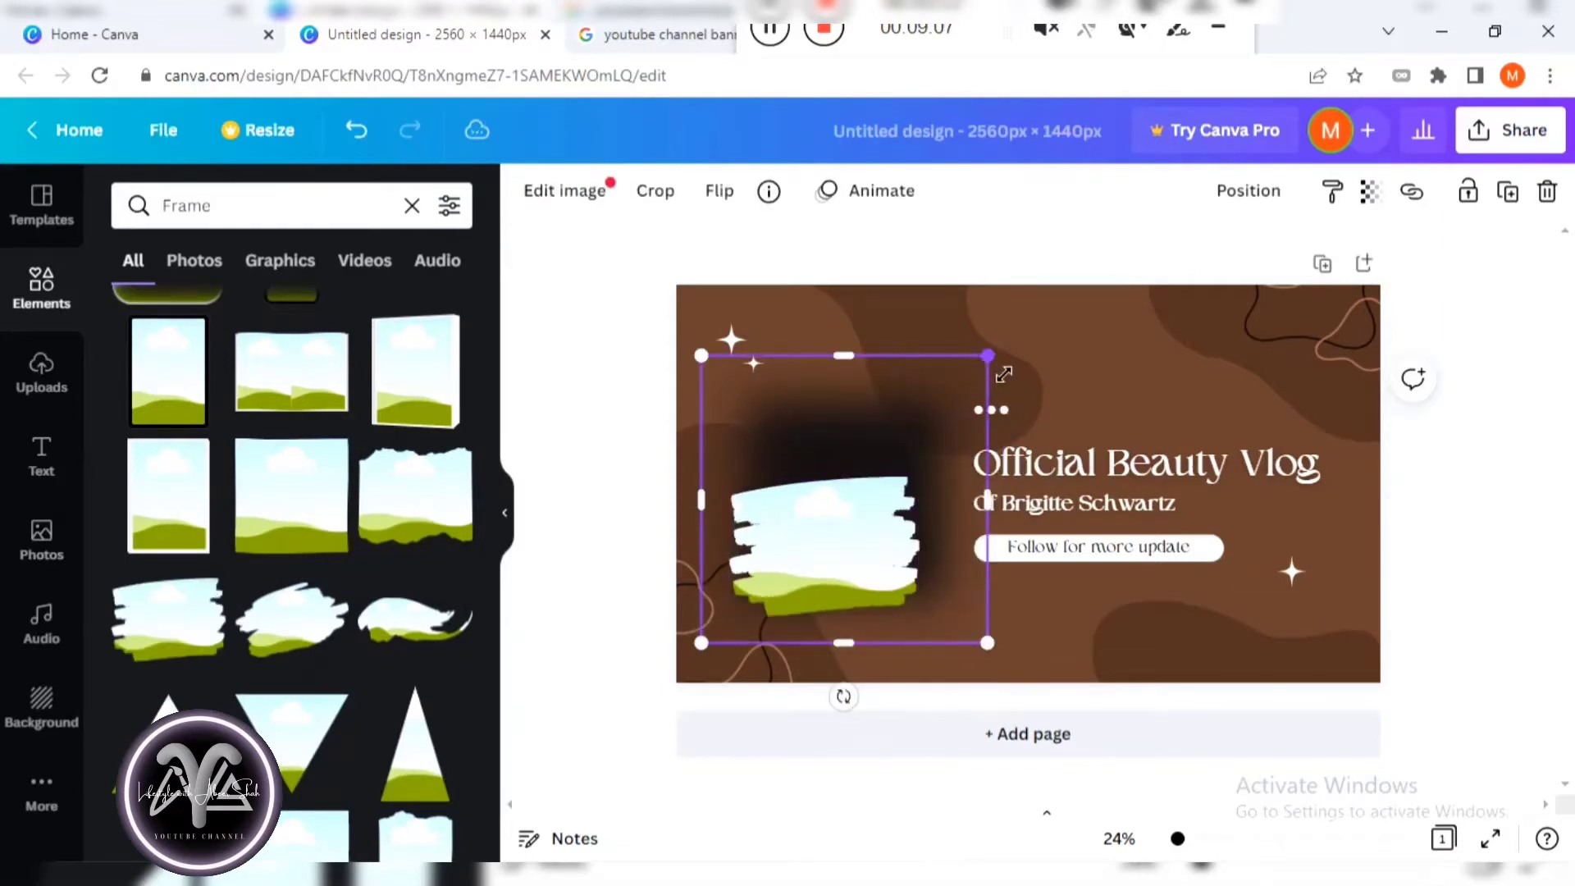
left_click_drag(992, 356, 1066, 278)
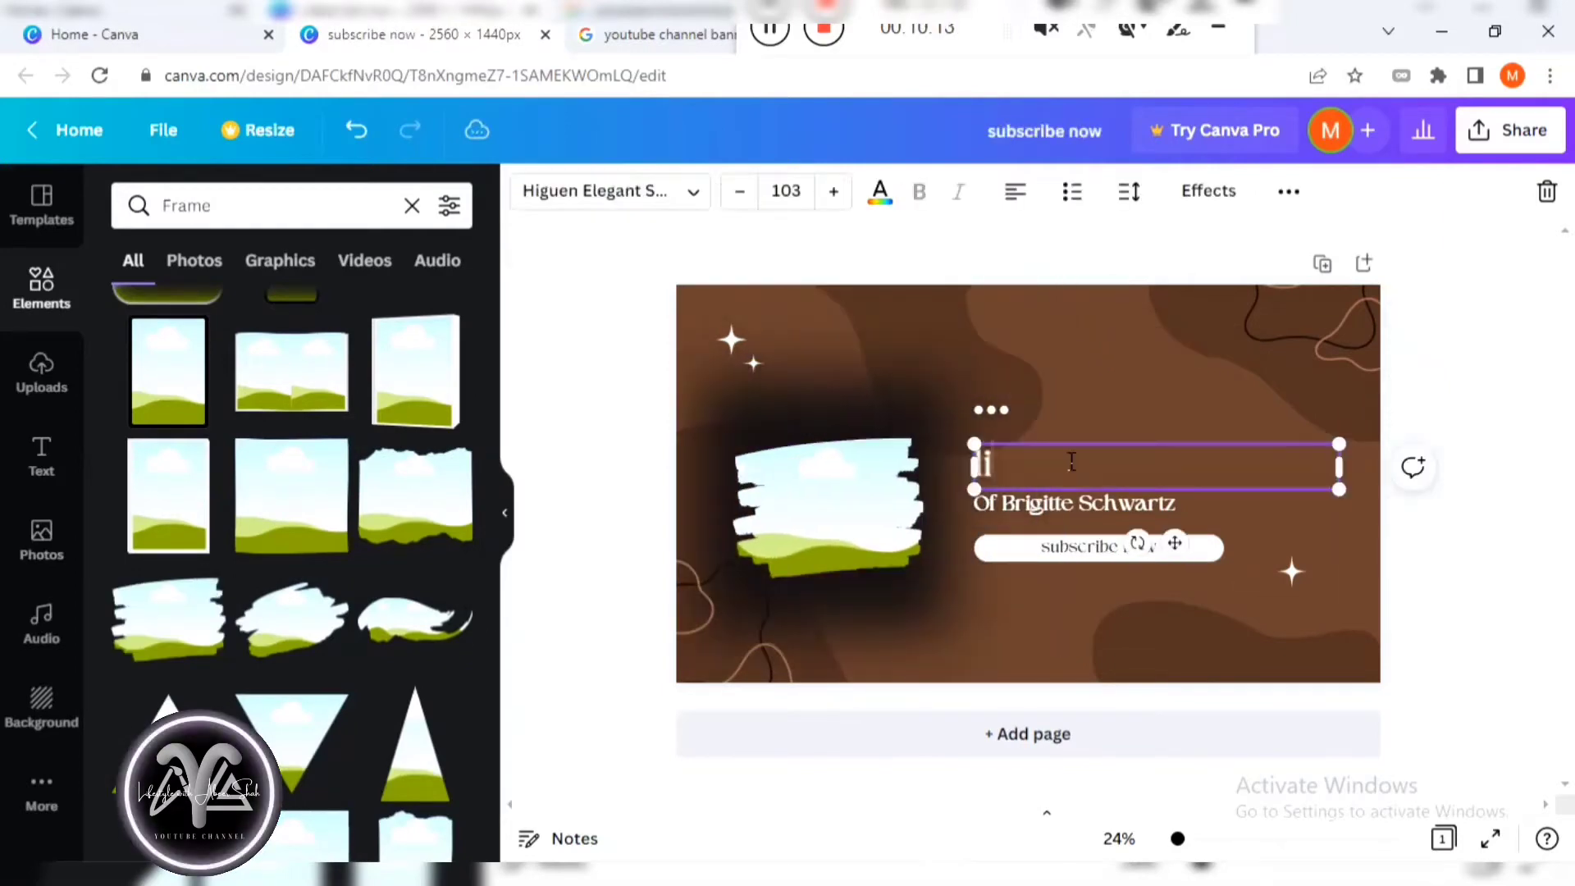
Replace the banner title with the lifestyle channel's name, reduce it to size 77.7 and place it just above the subtitle.
type("festyle with abeer shah")
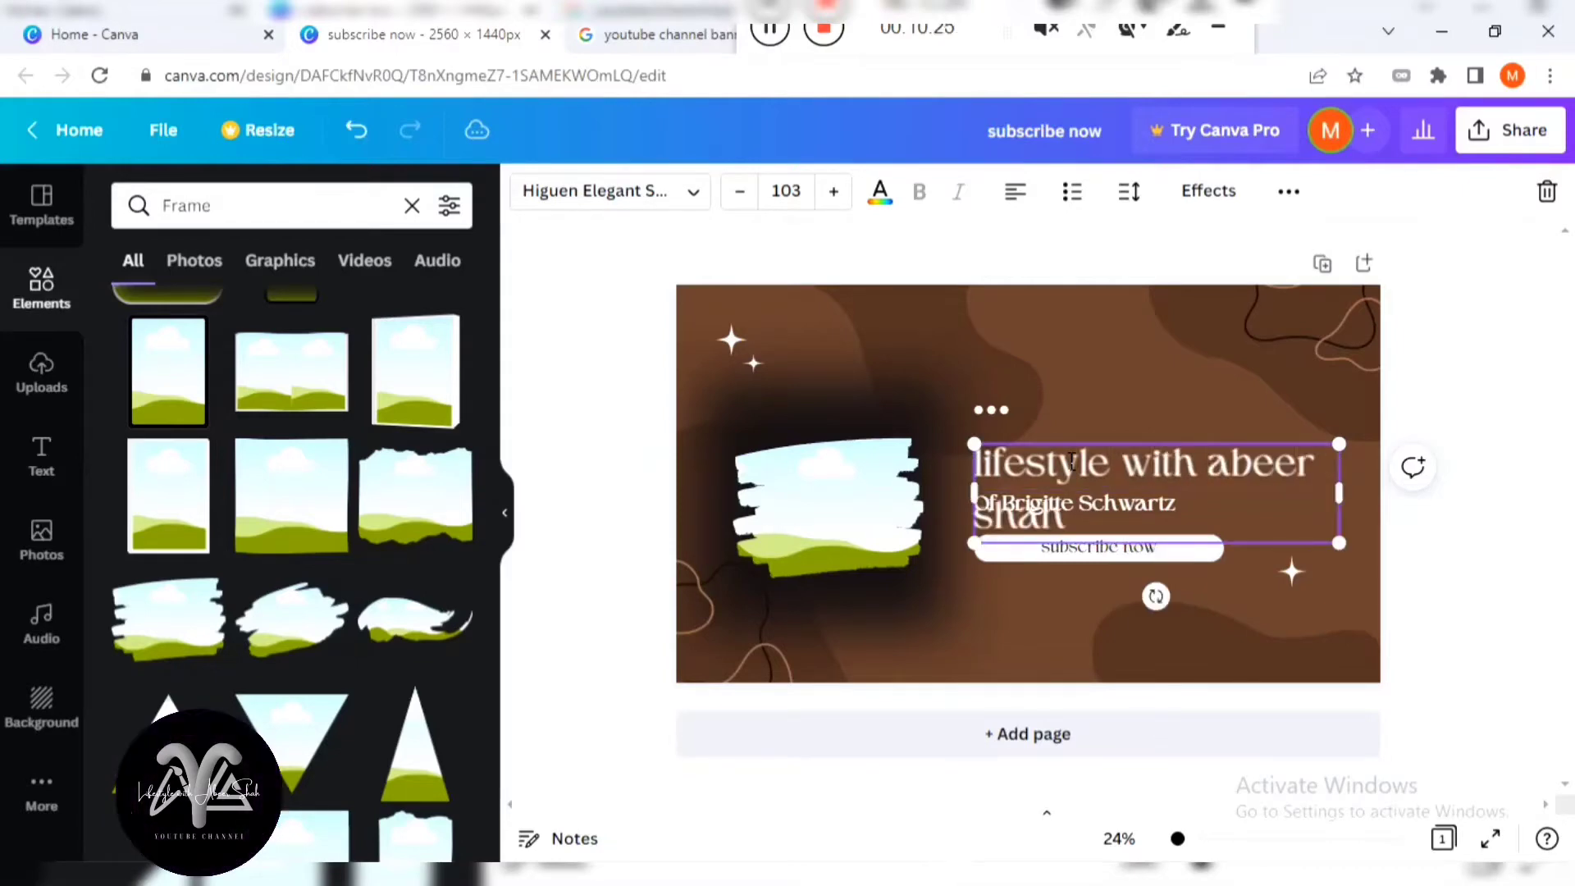
left_click(1160, 428)
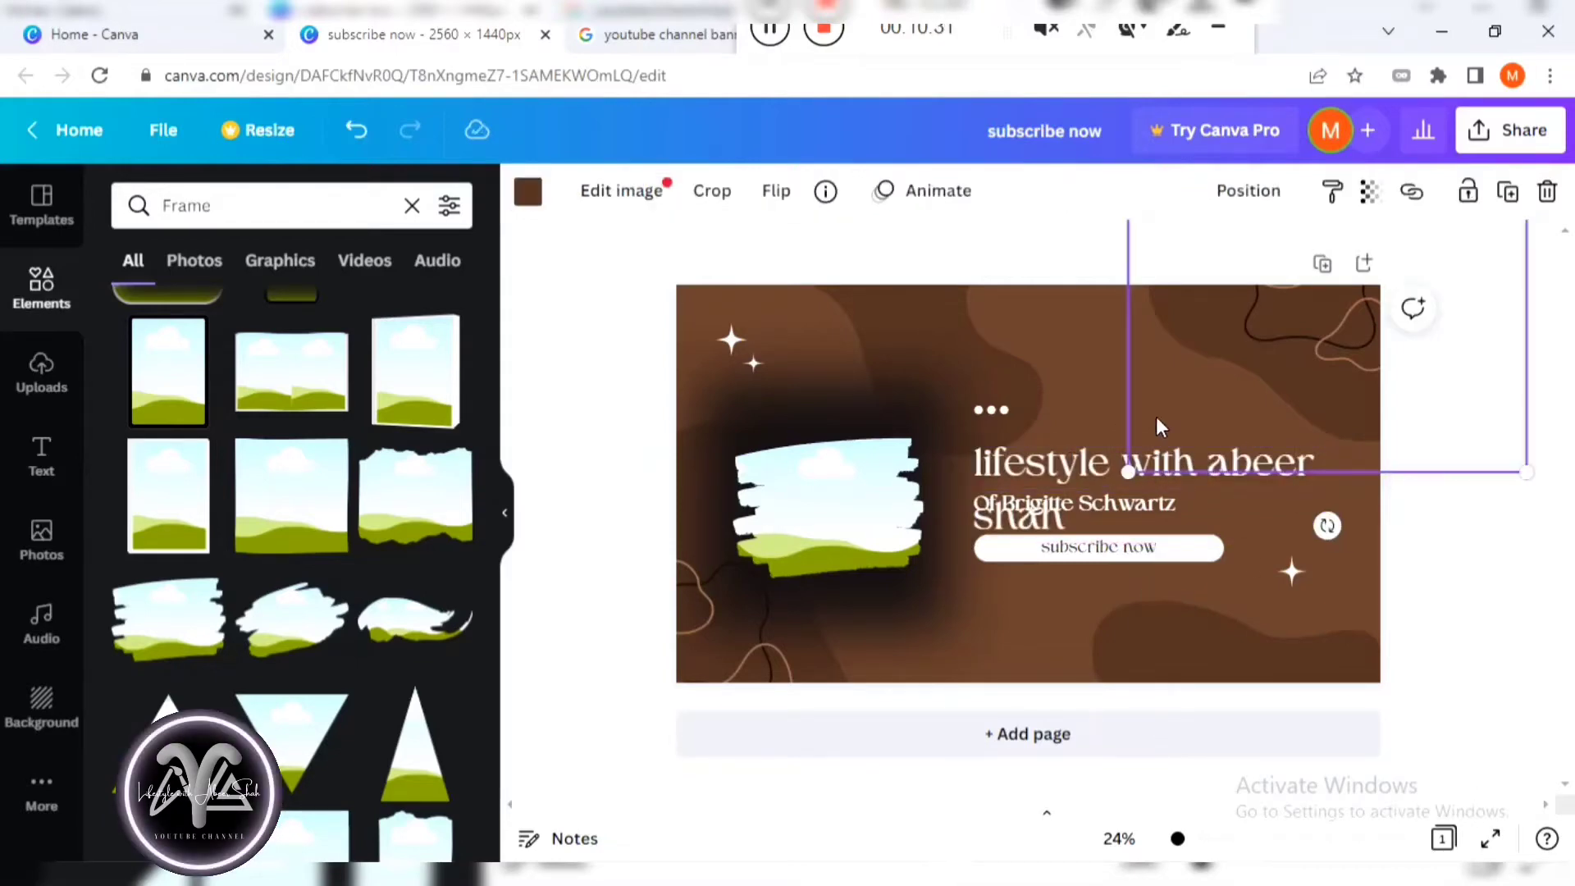
left_click(1113, 430)
left_click(1103, 465)
left_click_drag(1103, 464, 977, 410)
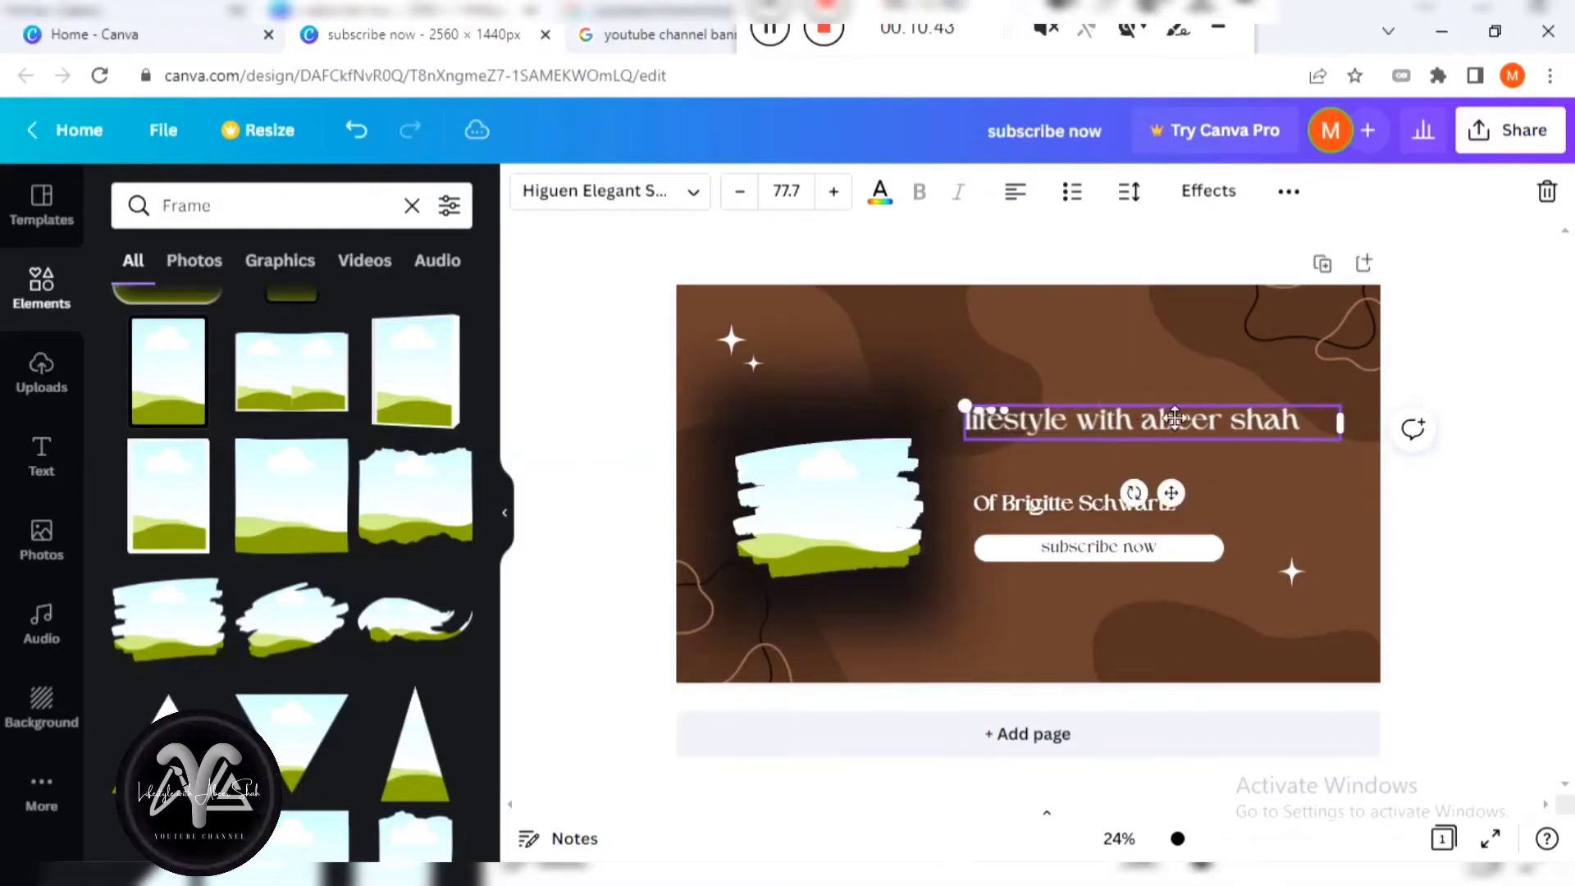
left_click_drag(1175, 418, 1164, 453)
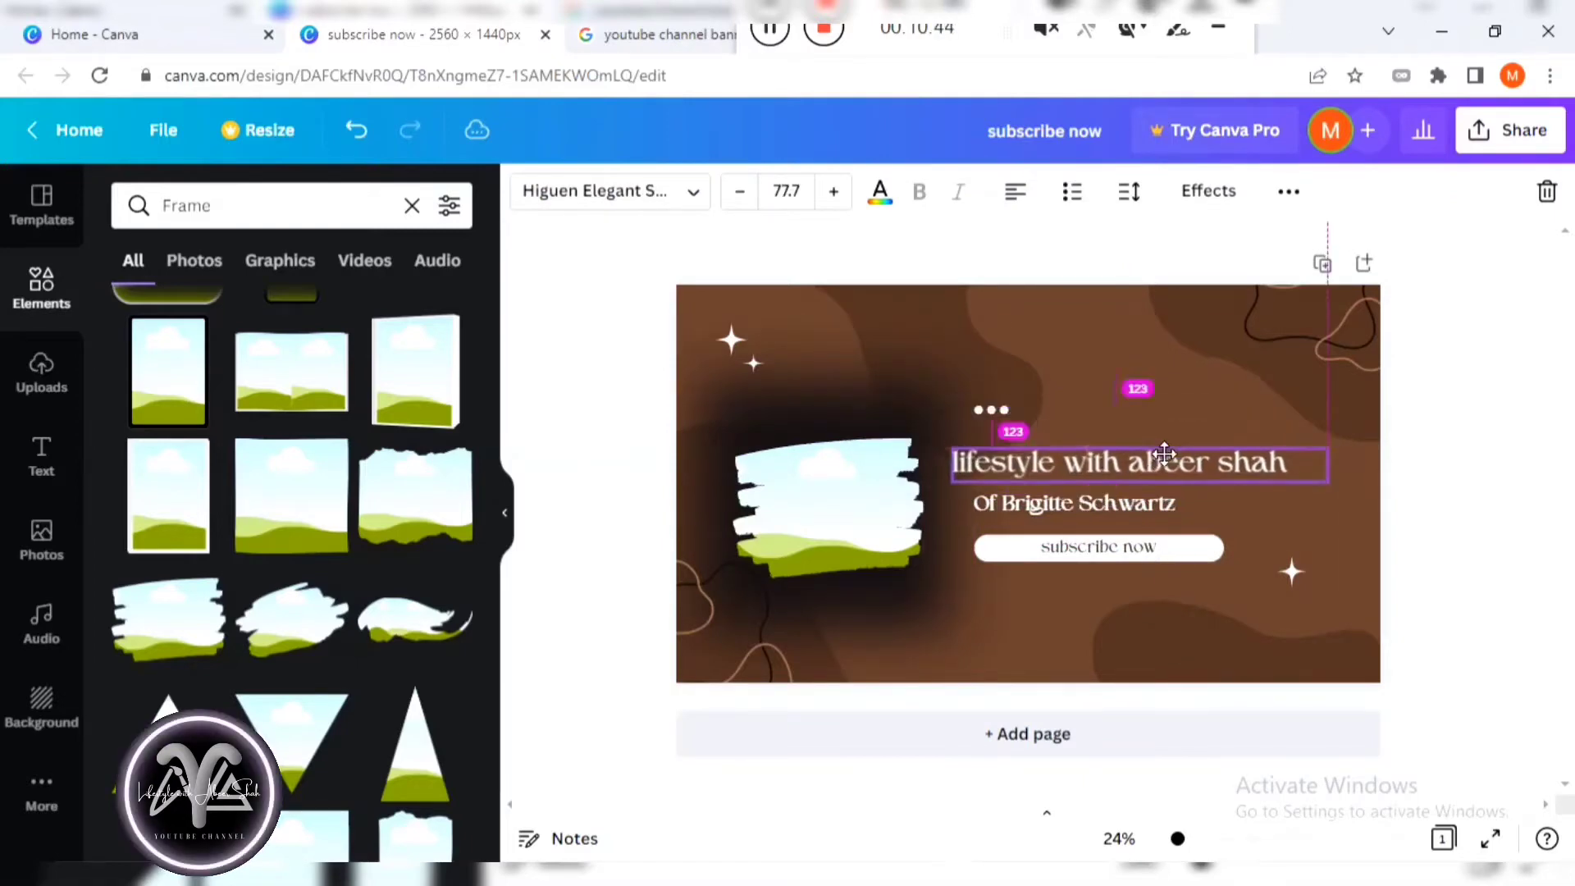
left_click(996, 509)
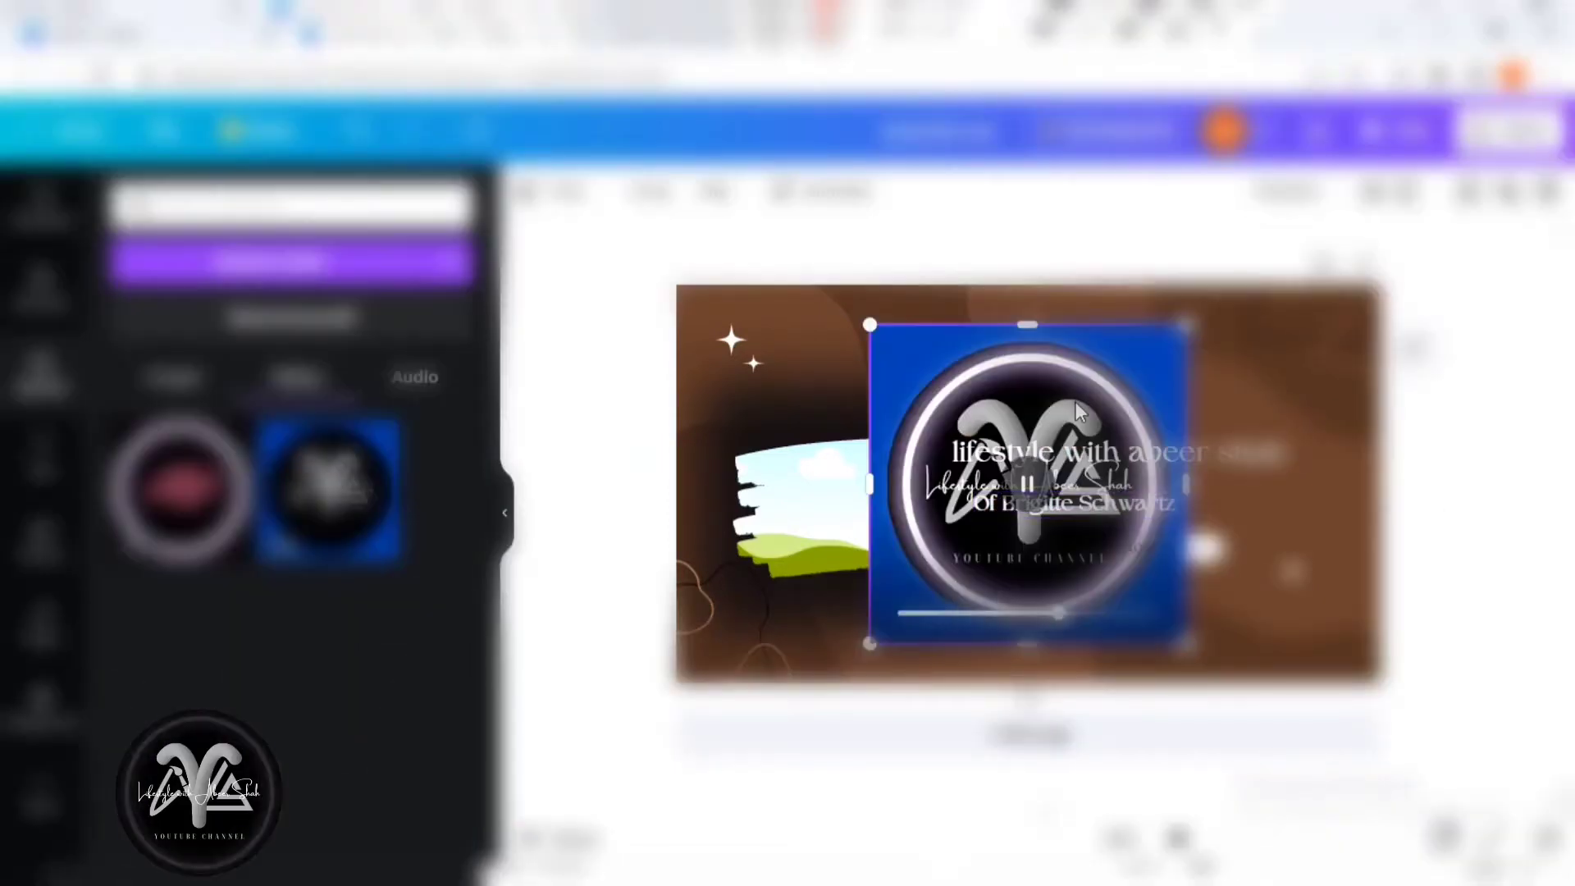
Try the uploaded logo video in the brush-stroke frame and delete that frame.
left_click_drag(1080, 412, 814, 468)
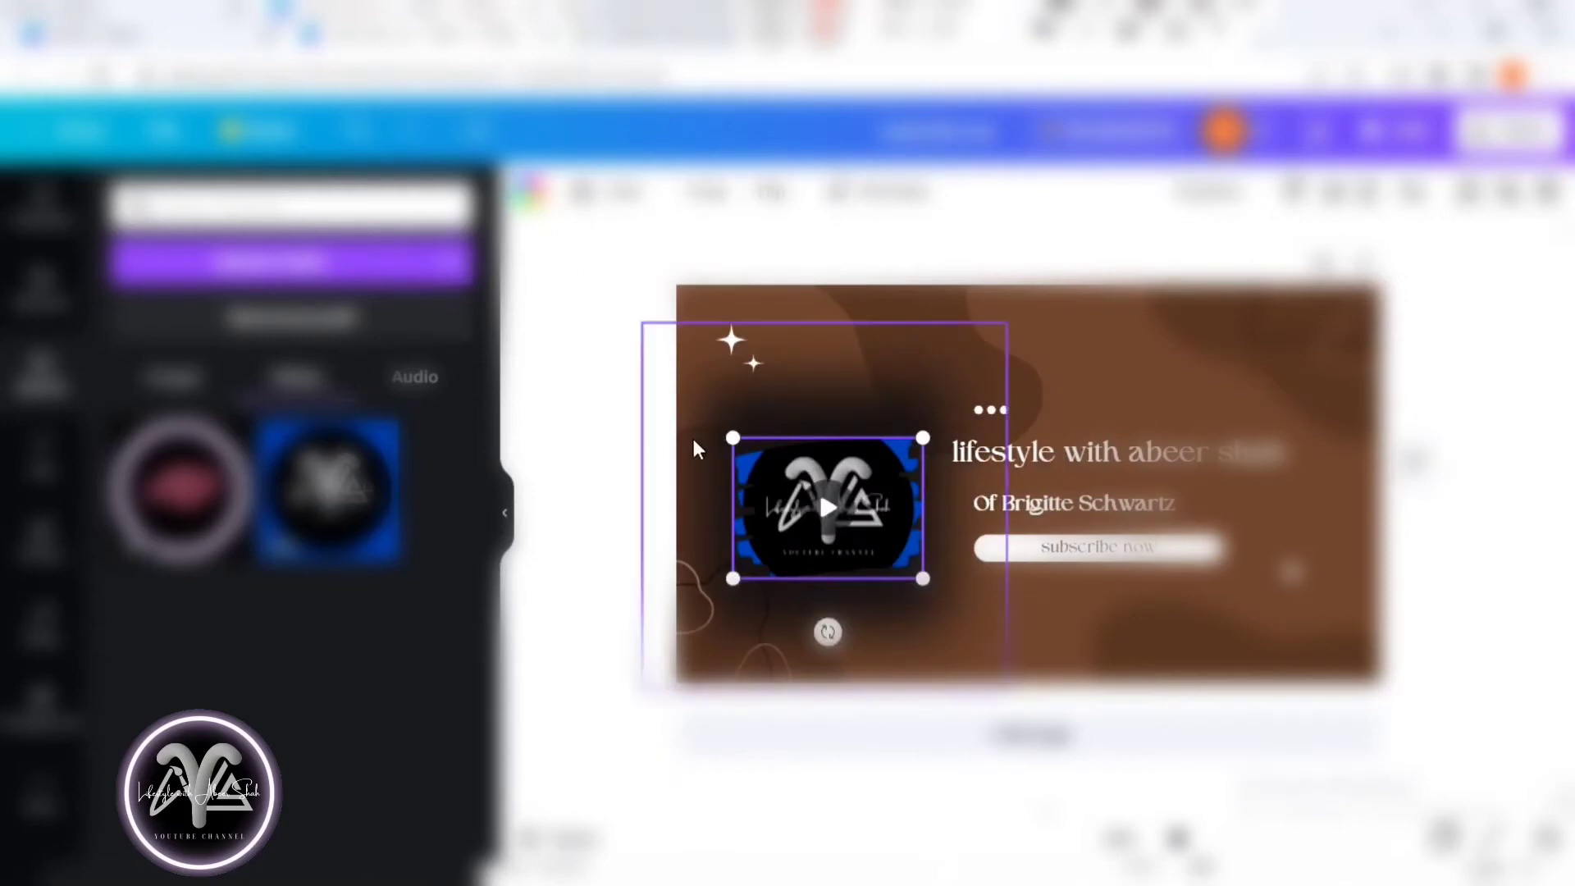
right_click(1109, 364)
left_click(819, 485)
right_click(817, 485)
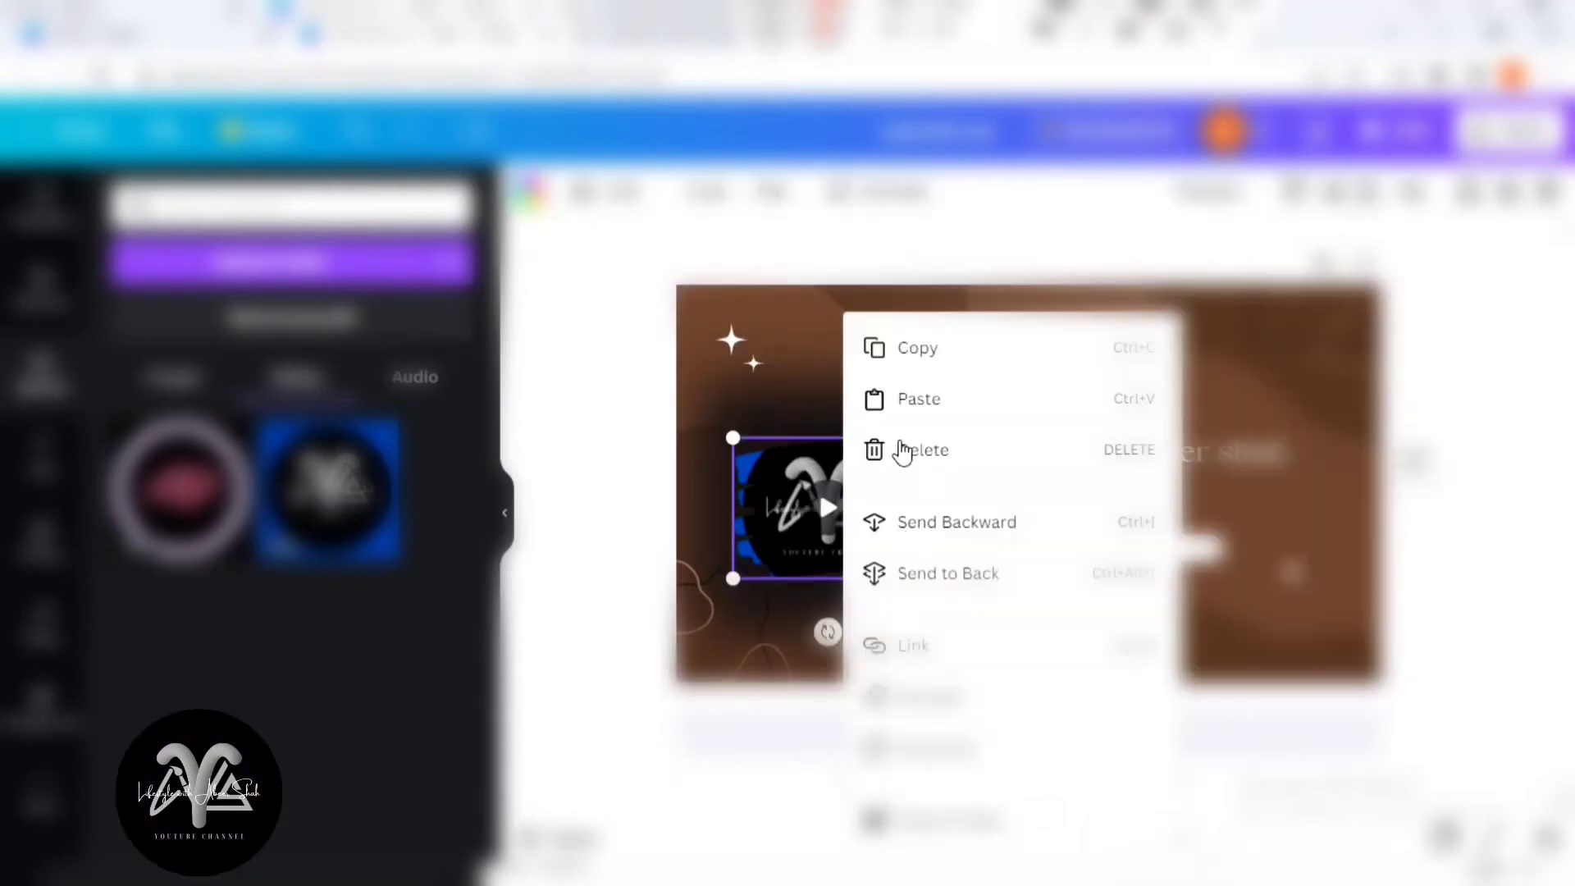
left_click(900, 449)
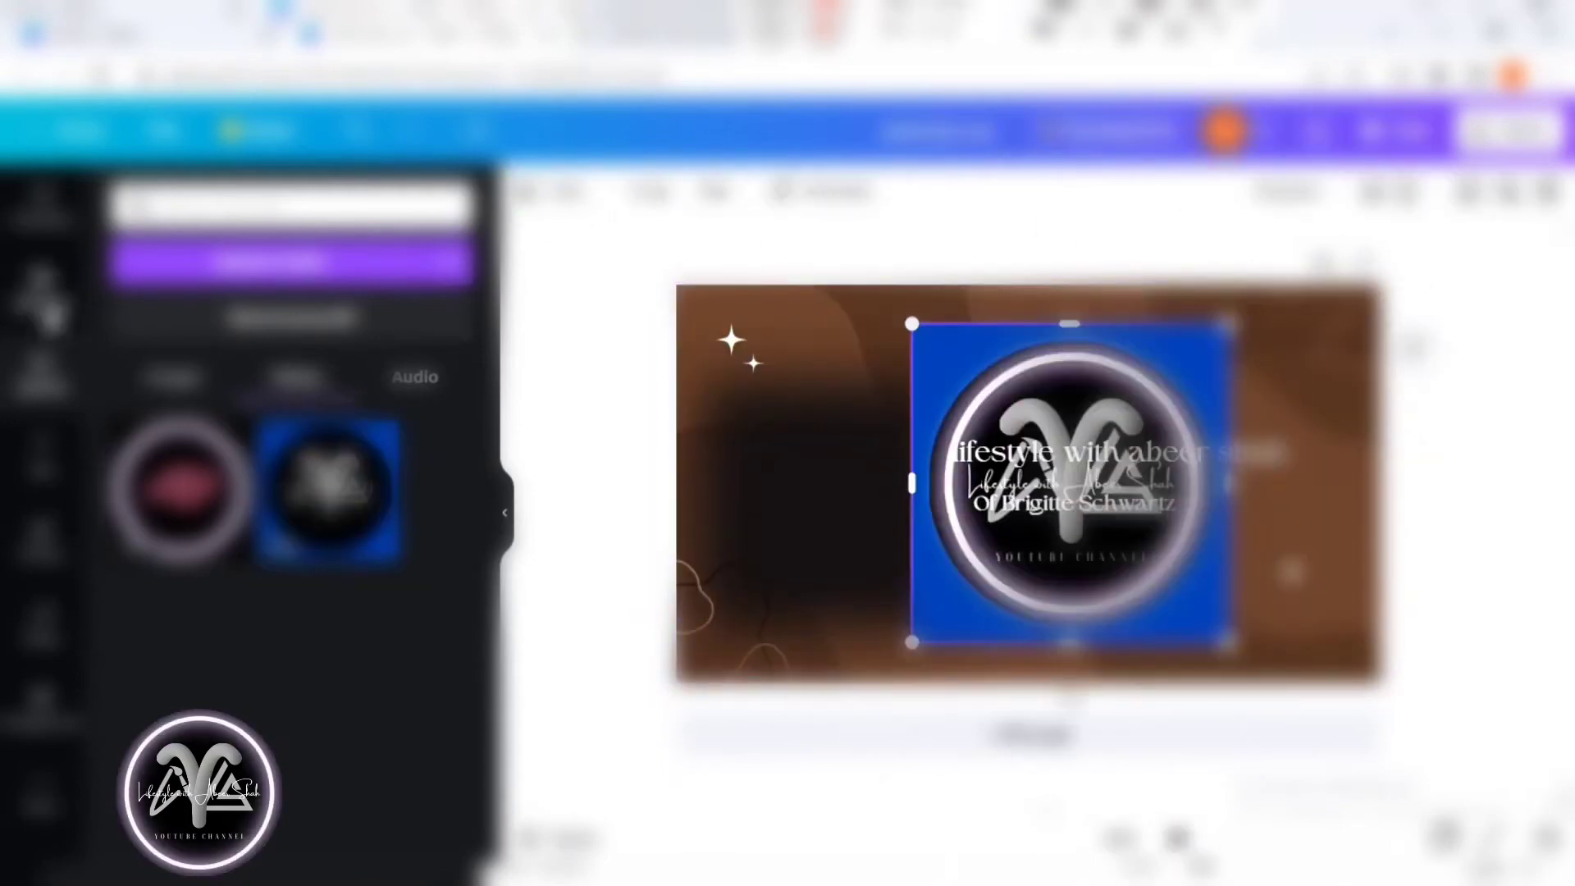
Add the orange circular frame with one square corner from the frame results and place it over the blurred dark square.
left_click(42, 287)
scroll(288, 450, "down", 10)
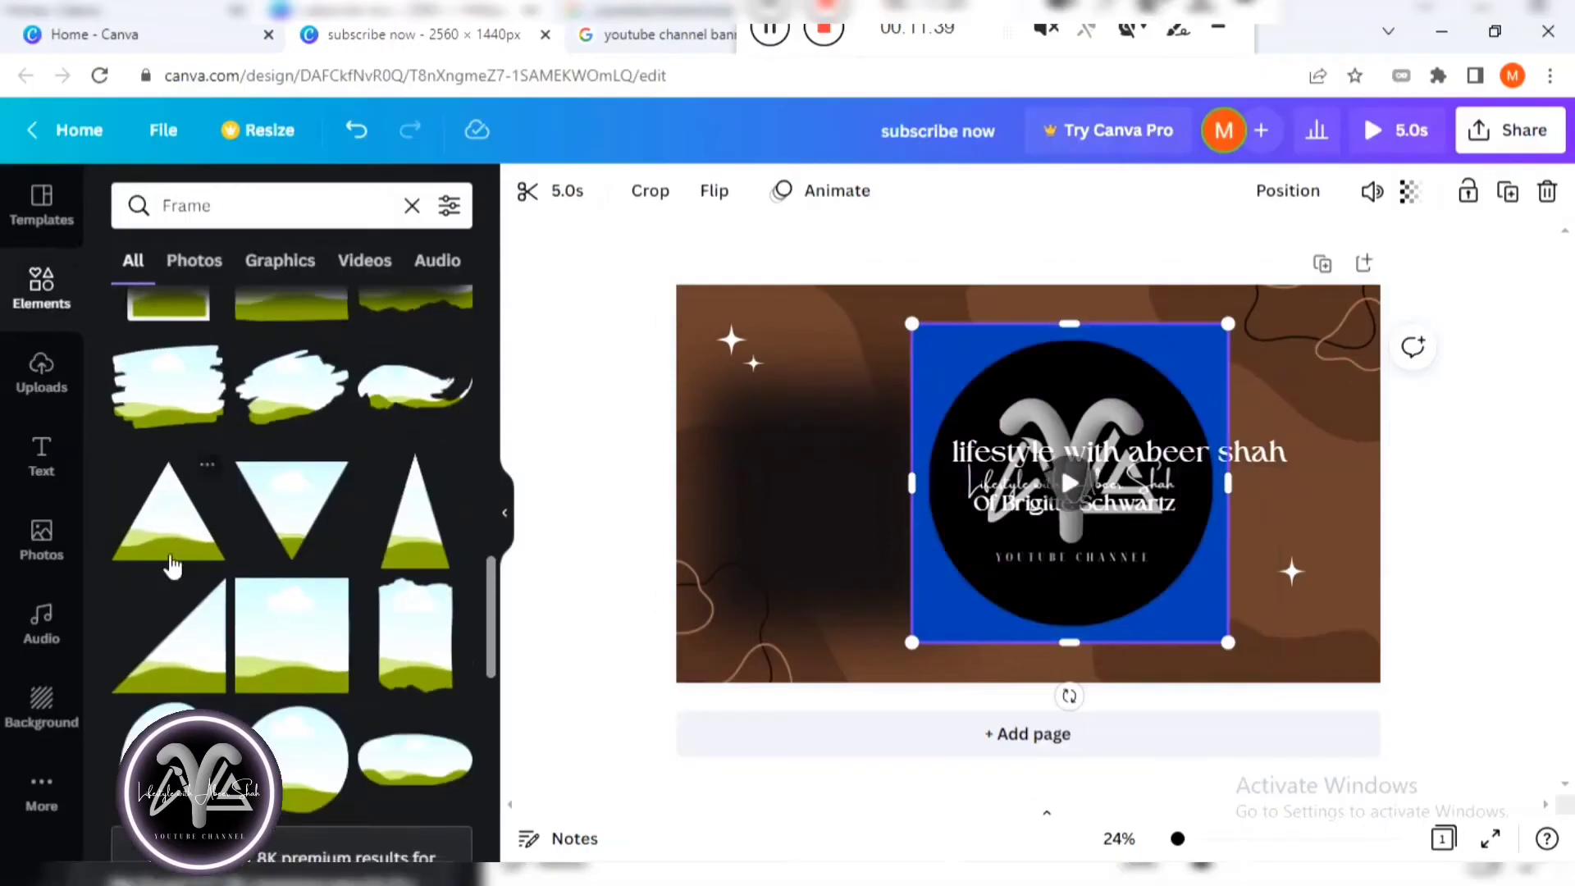
scroll(147, 487, "down", 10)
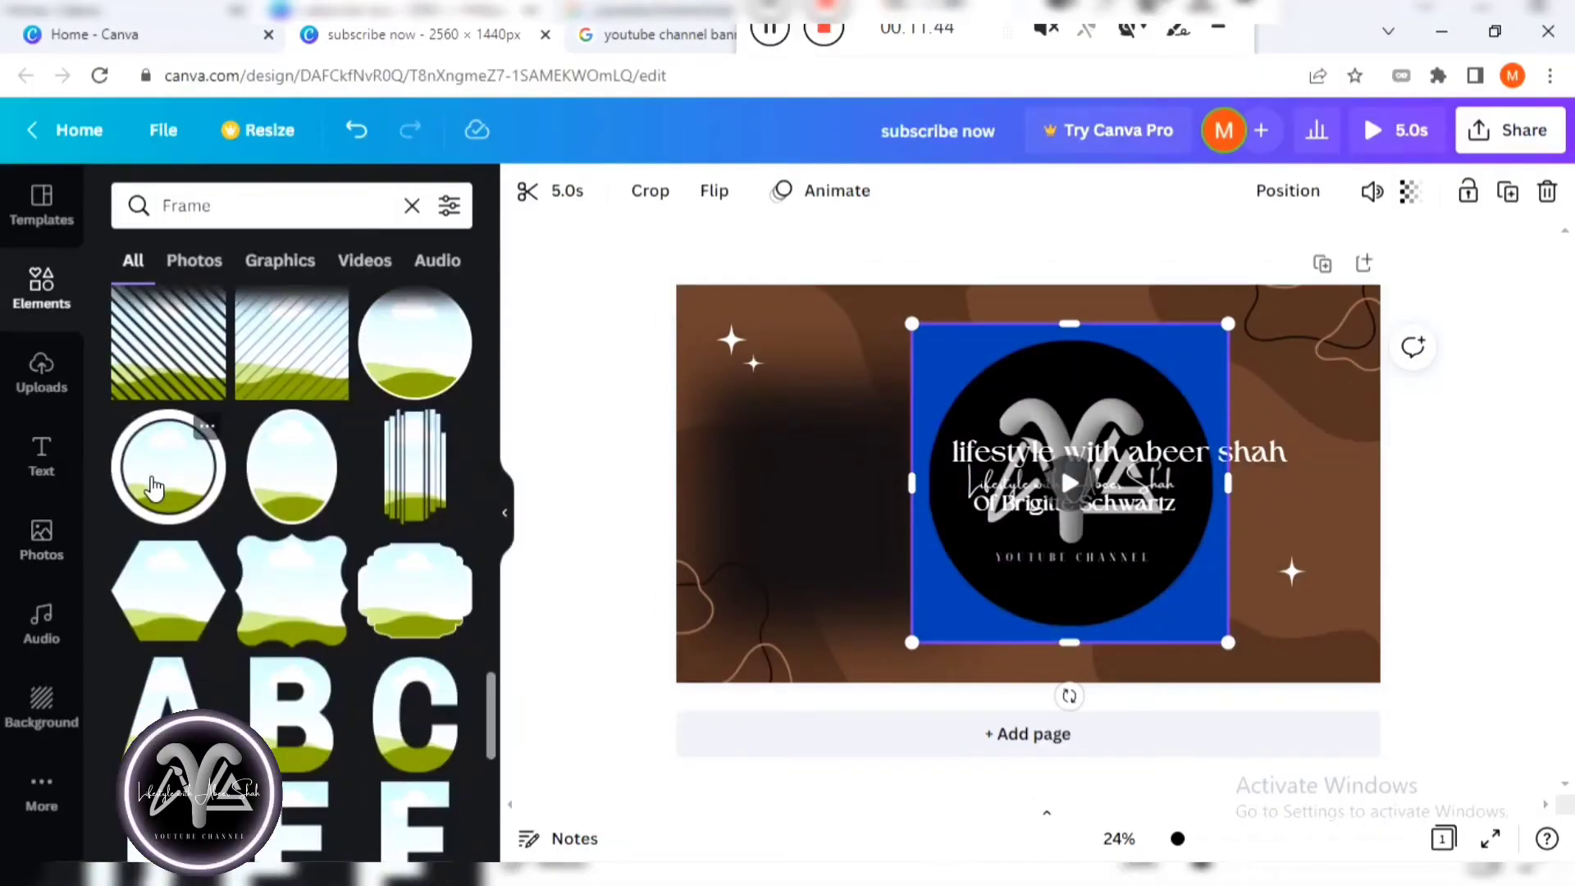
scroll(189, 574, "down", 15)
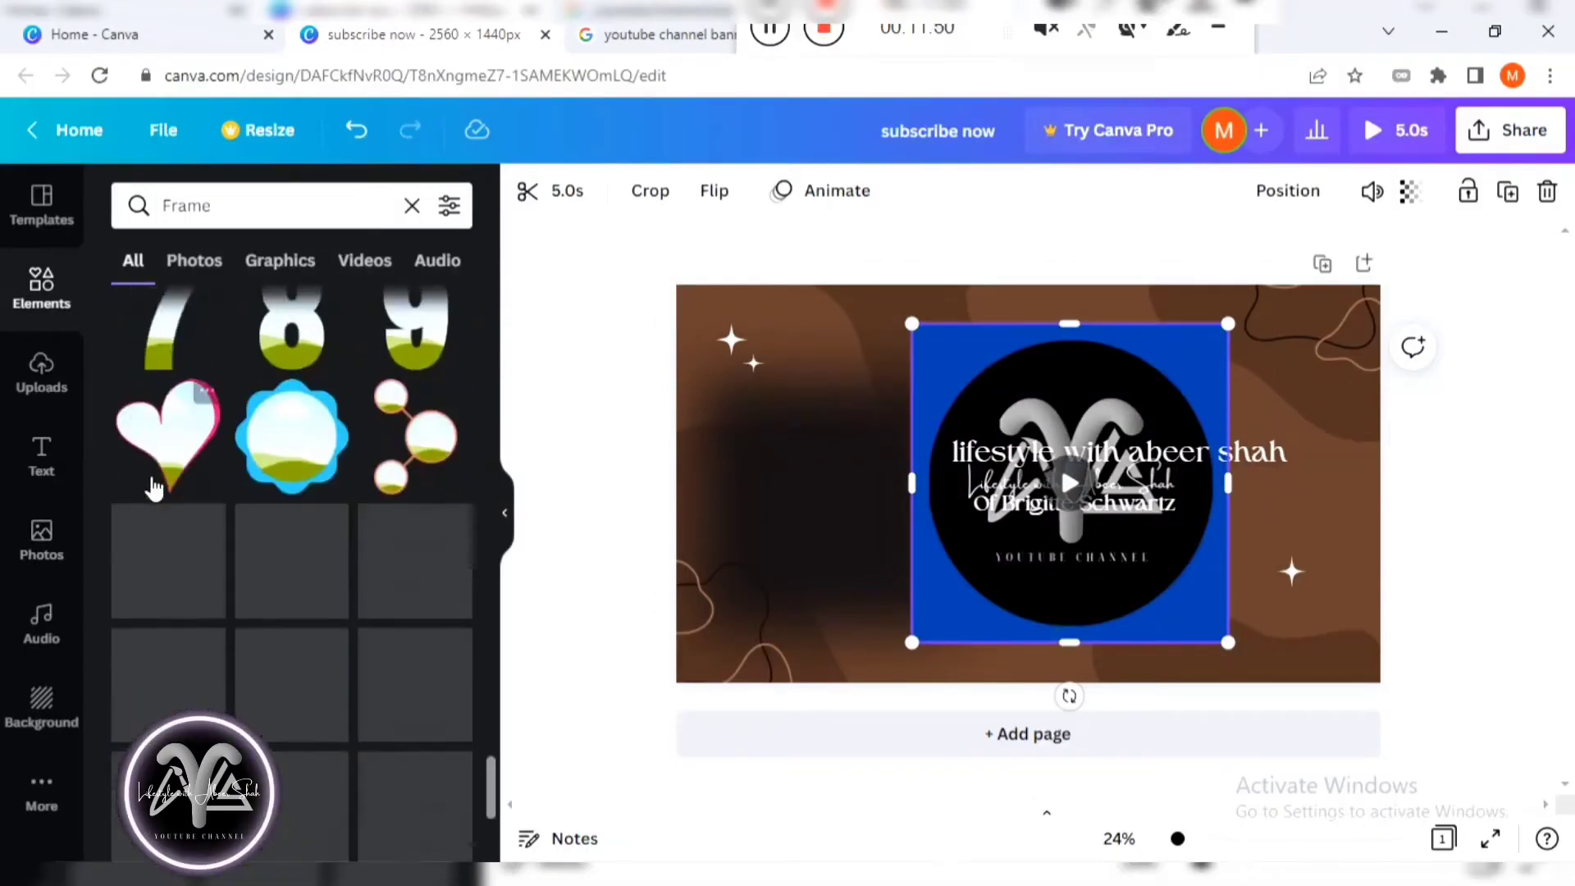
left_click(435, 492)
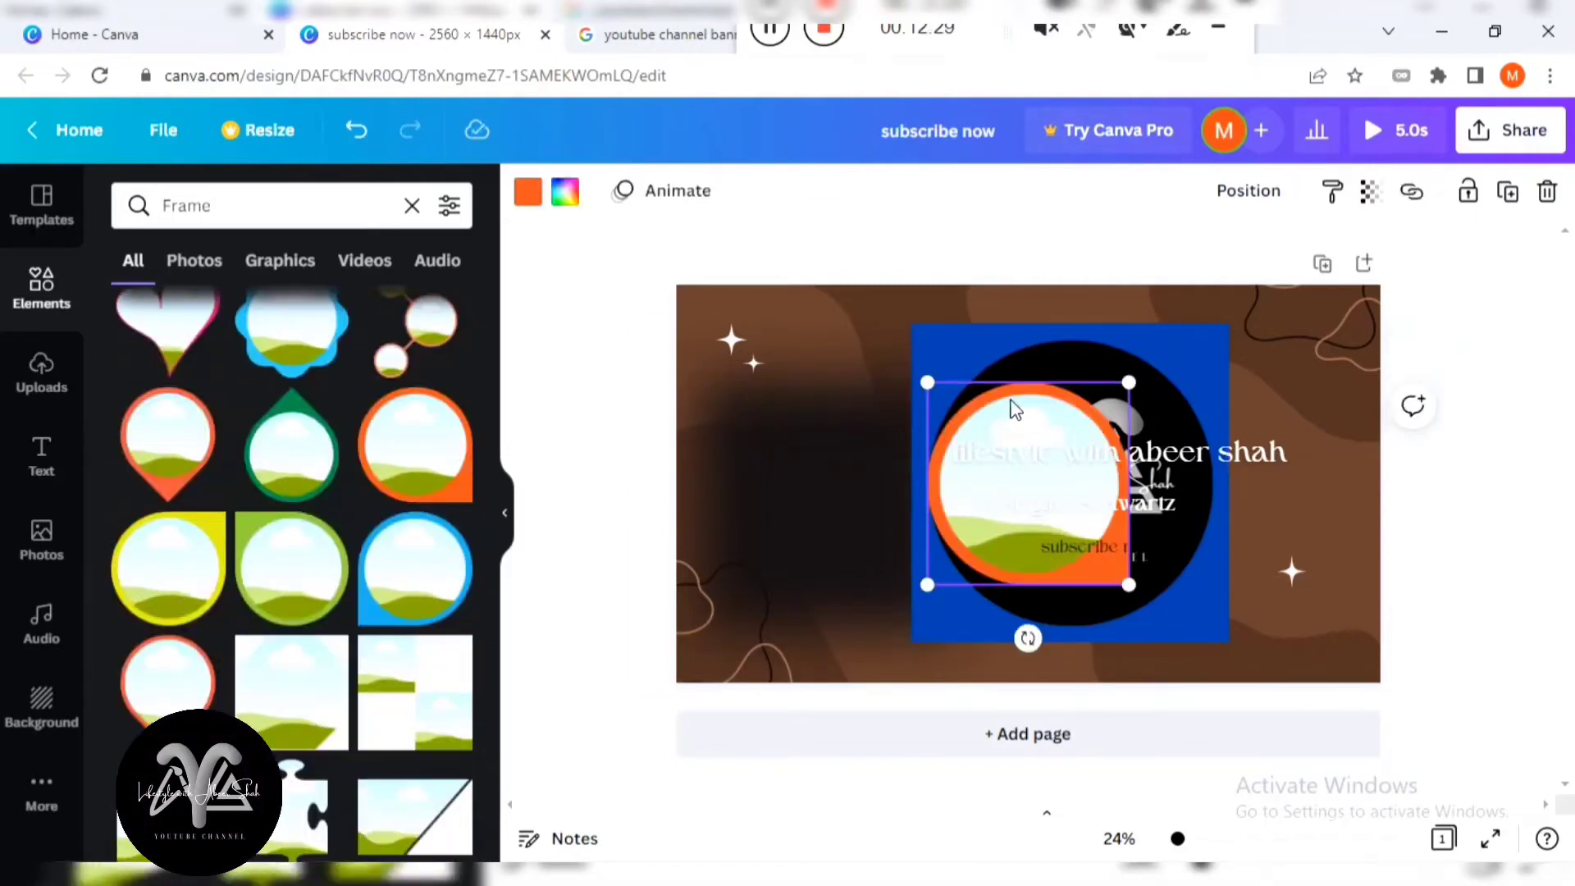
left_click_drag(1024, 410, 806, 422)
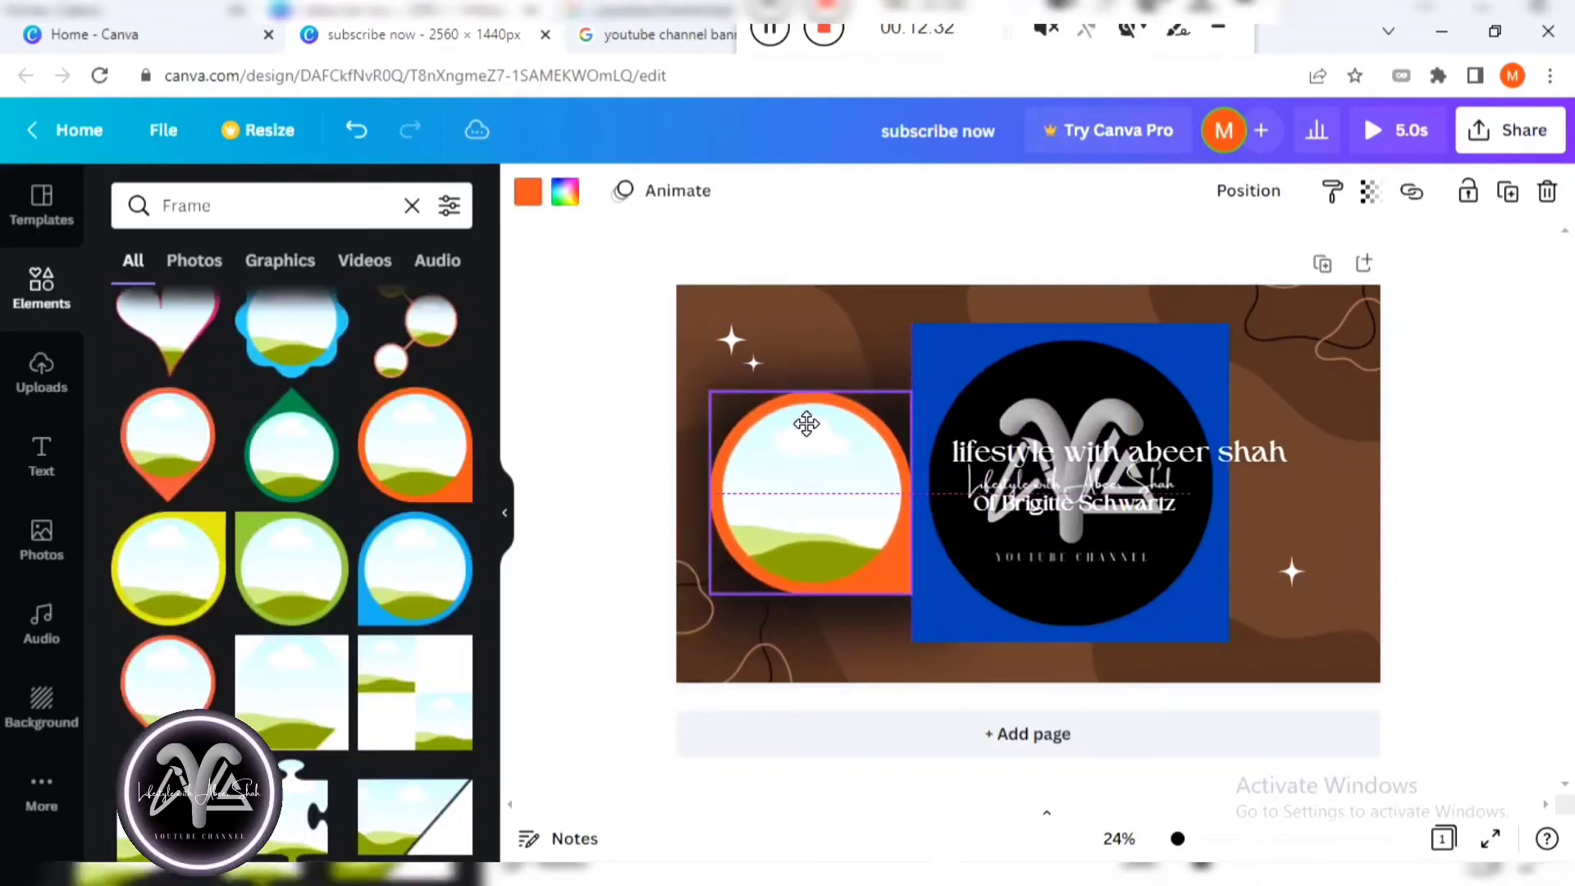
left_click(807, 370)
left_click_drag(1011, 322, 1021, 322)
left_click(1280, 507)
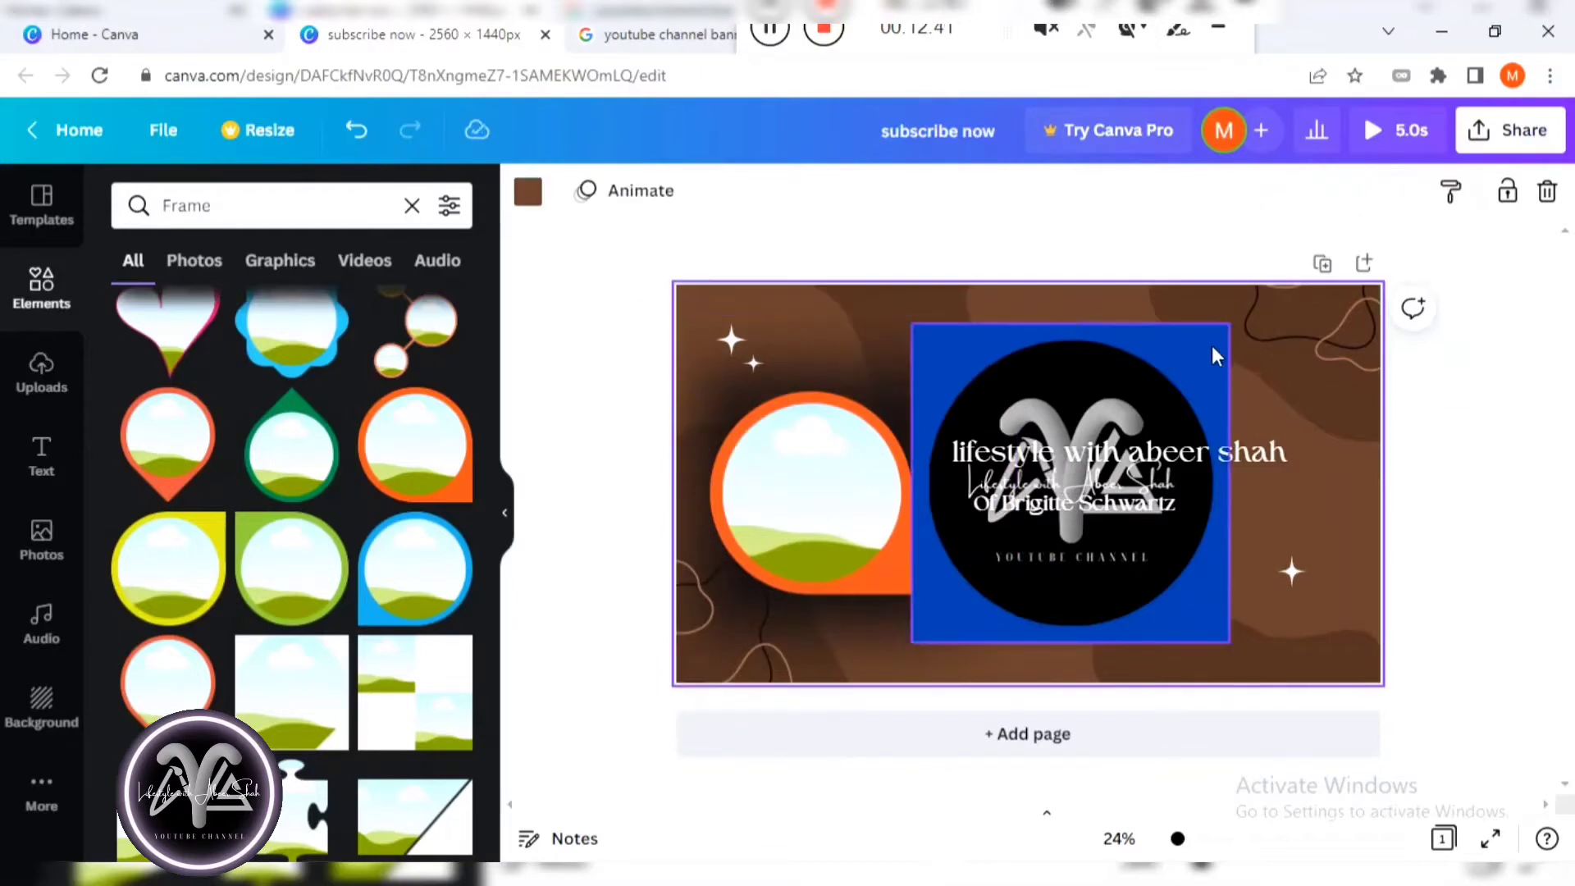
Shrink the logo video, insert it into the orange frame and position the filled frame over the blurred square.
left_click(1205, 339)
left_click_drag(1228, 323, 1139, 415)
left_click(1111, 441)
left_click_drag(1016, 496, 824, 443)
left_click(804, 589)
left_click(857, 509)
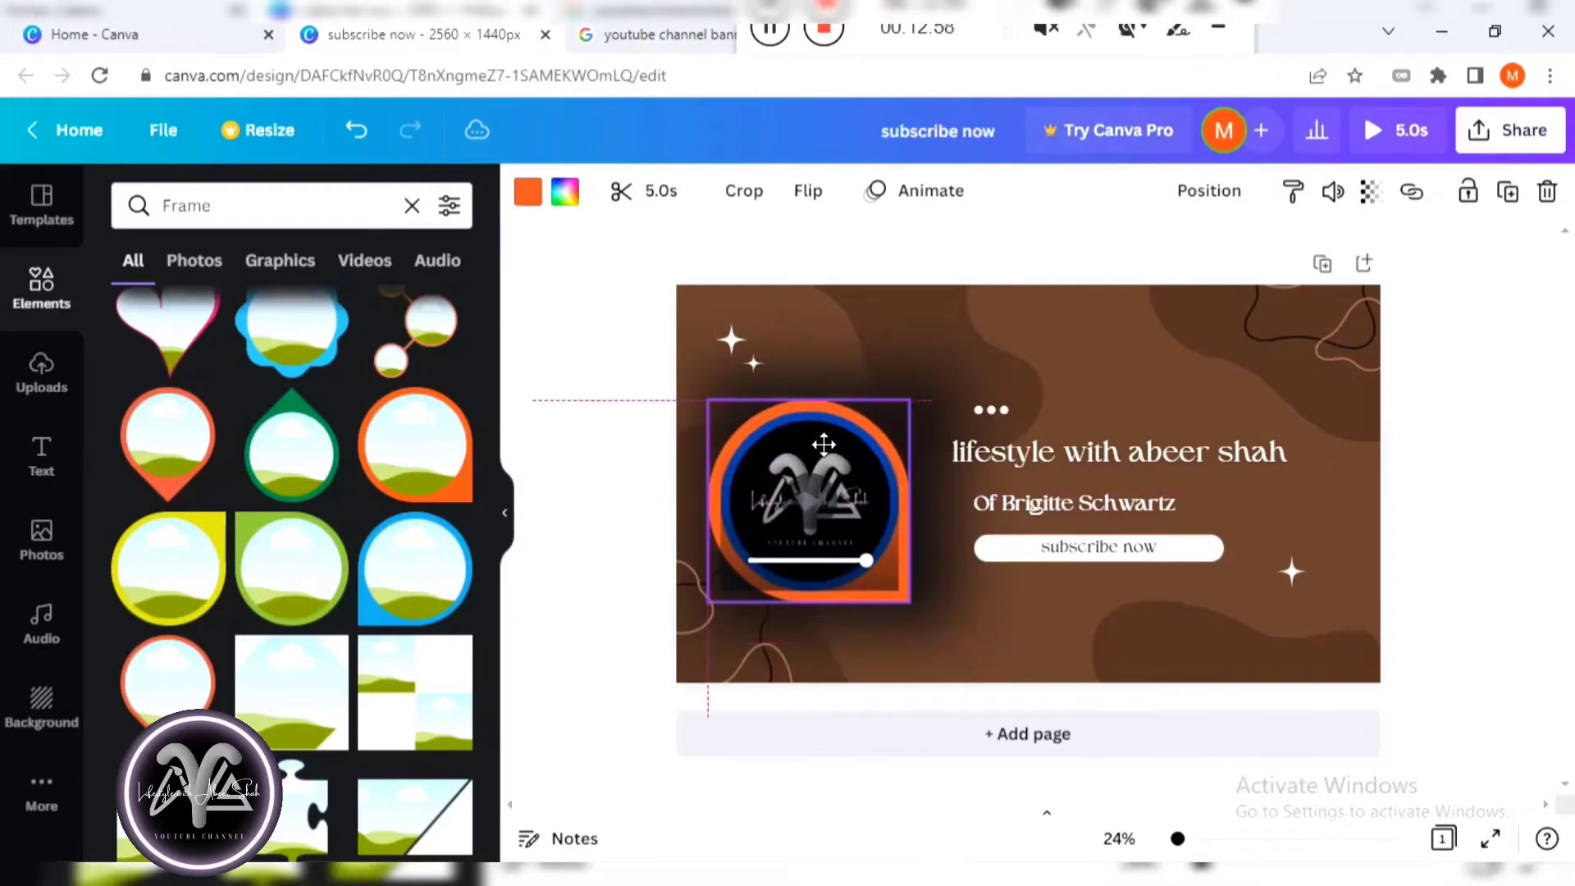
left_click(952, 590)
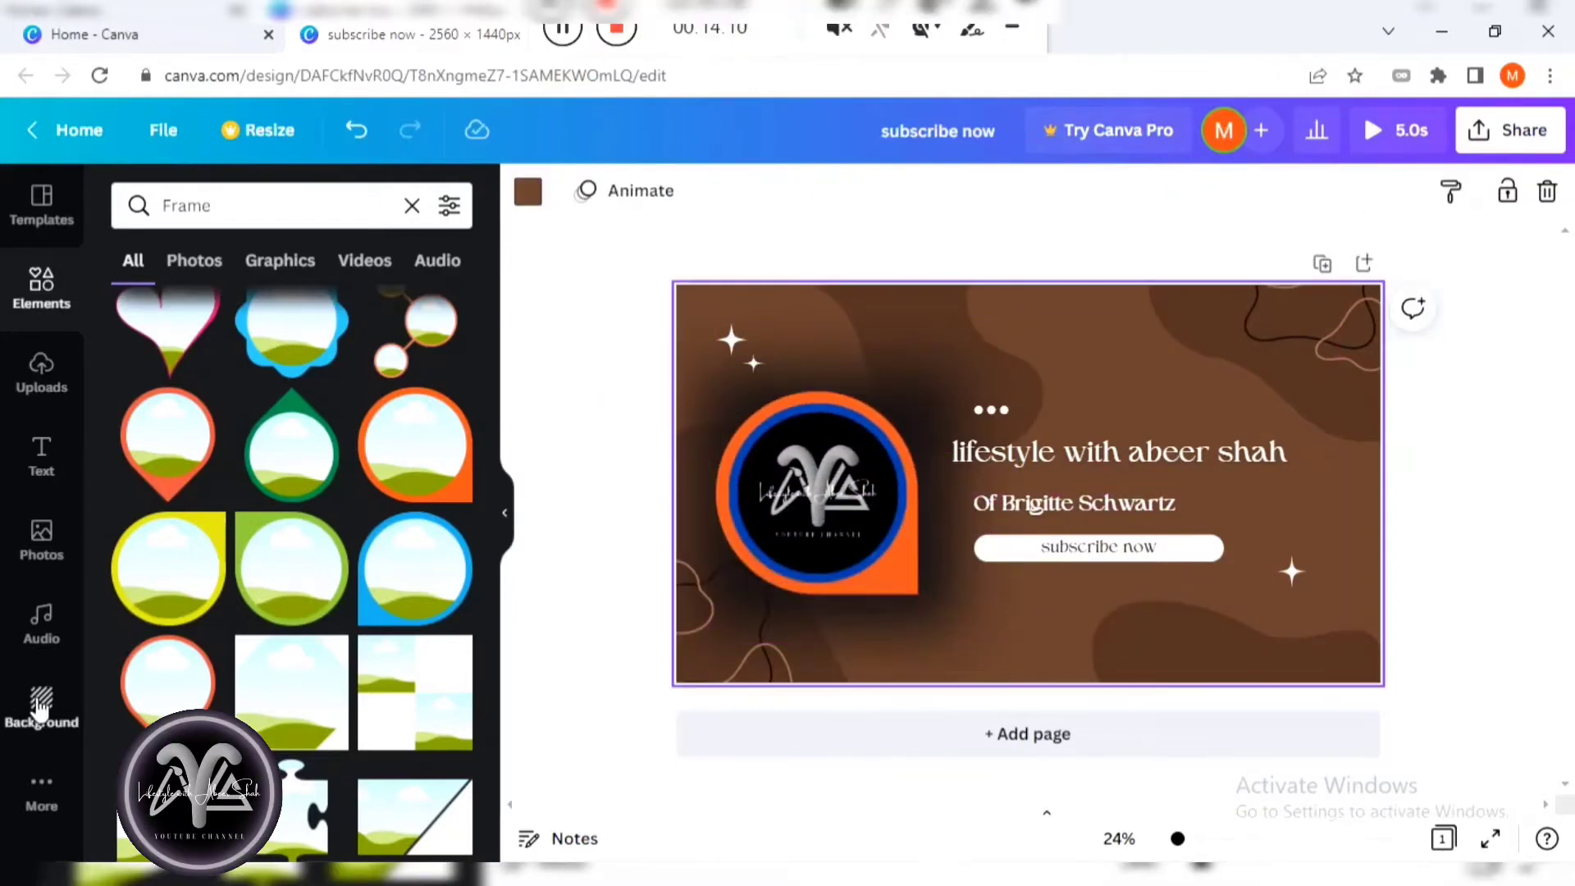
Try the golden blurred-lights background and replace it with the pale blue bokeh background.
left_click(38, 710)
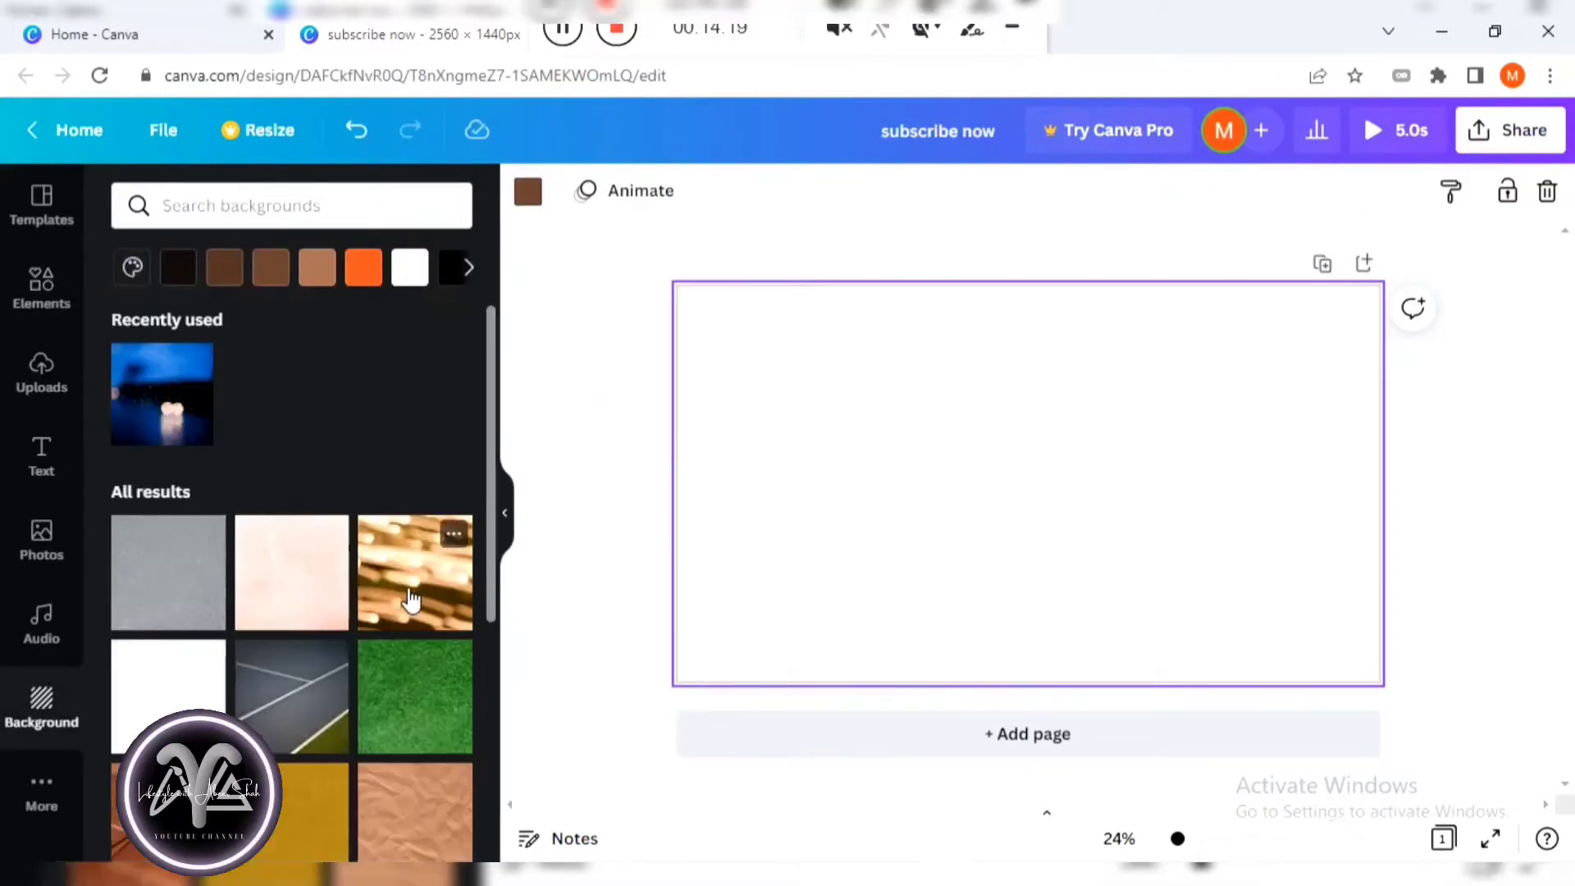
left_click(410, 600)
scroll(418, 587, "down", 4)
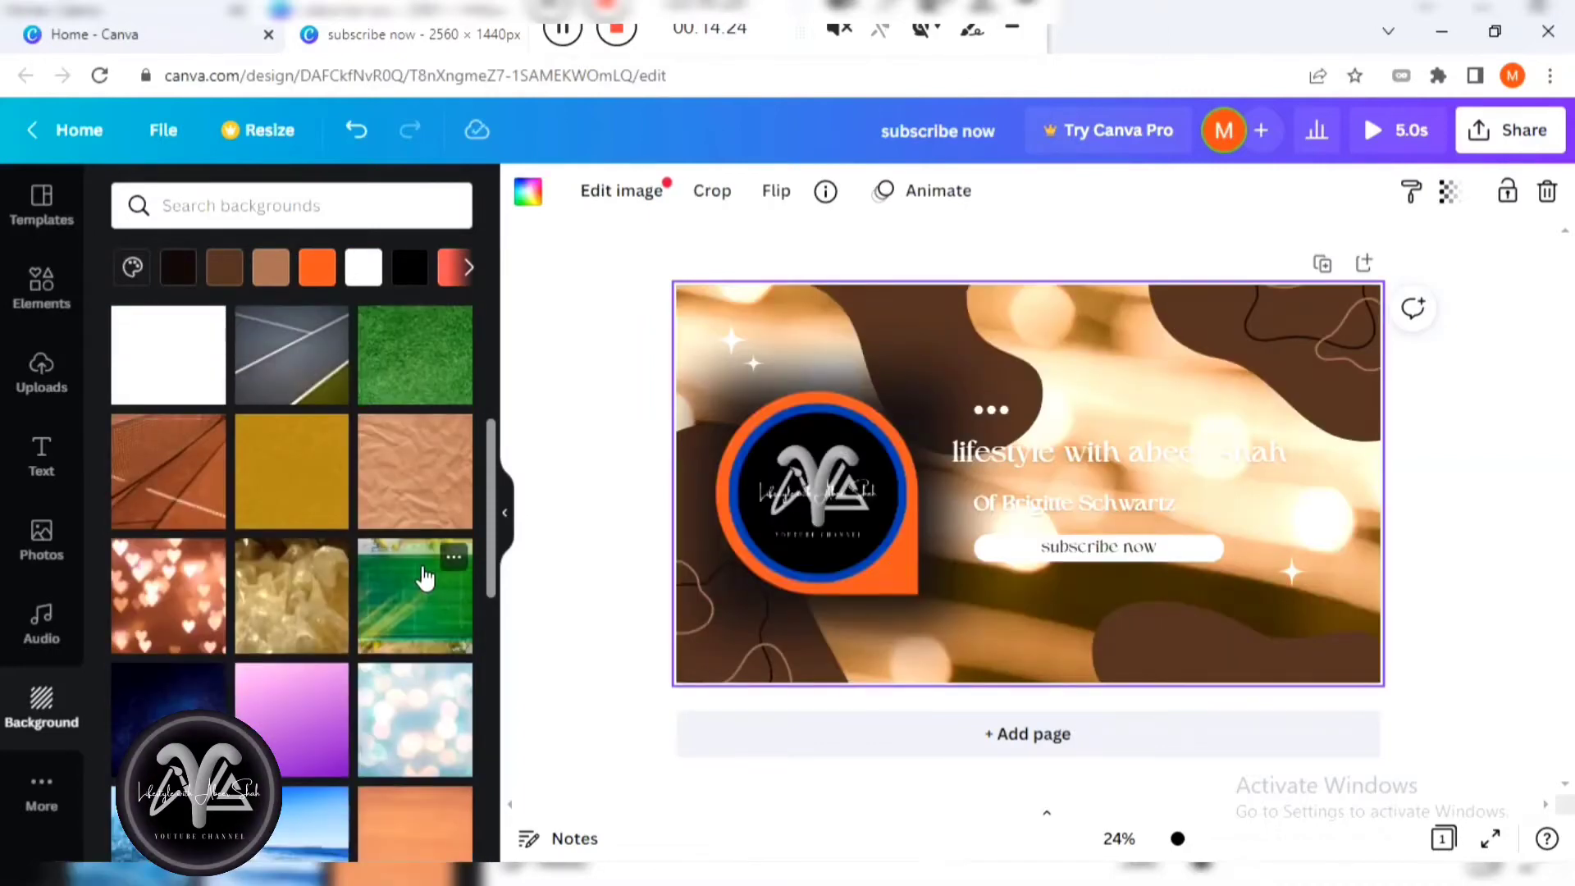
scroll(425, 579, "down", 3)
left_click(432, 534)
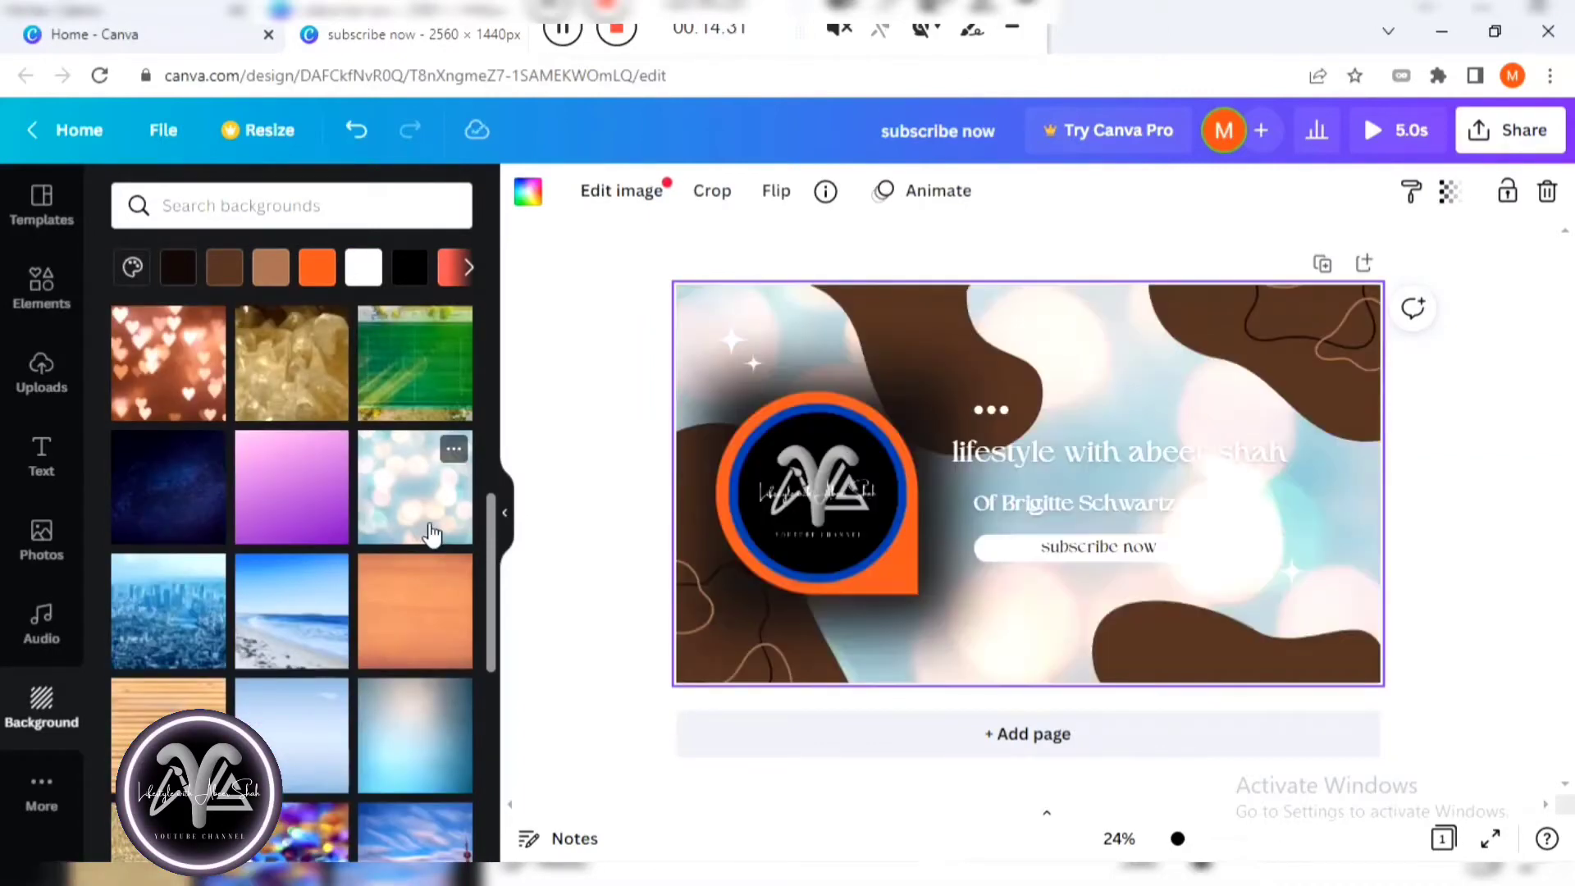
Try the dark grey textured background and switch back to the pale blue bokeh one.
scroll(432, 534, "up", 5)
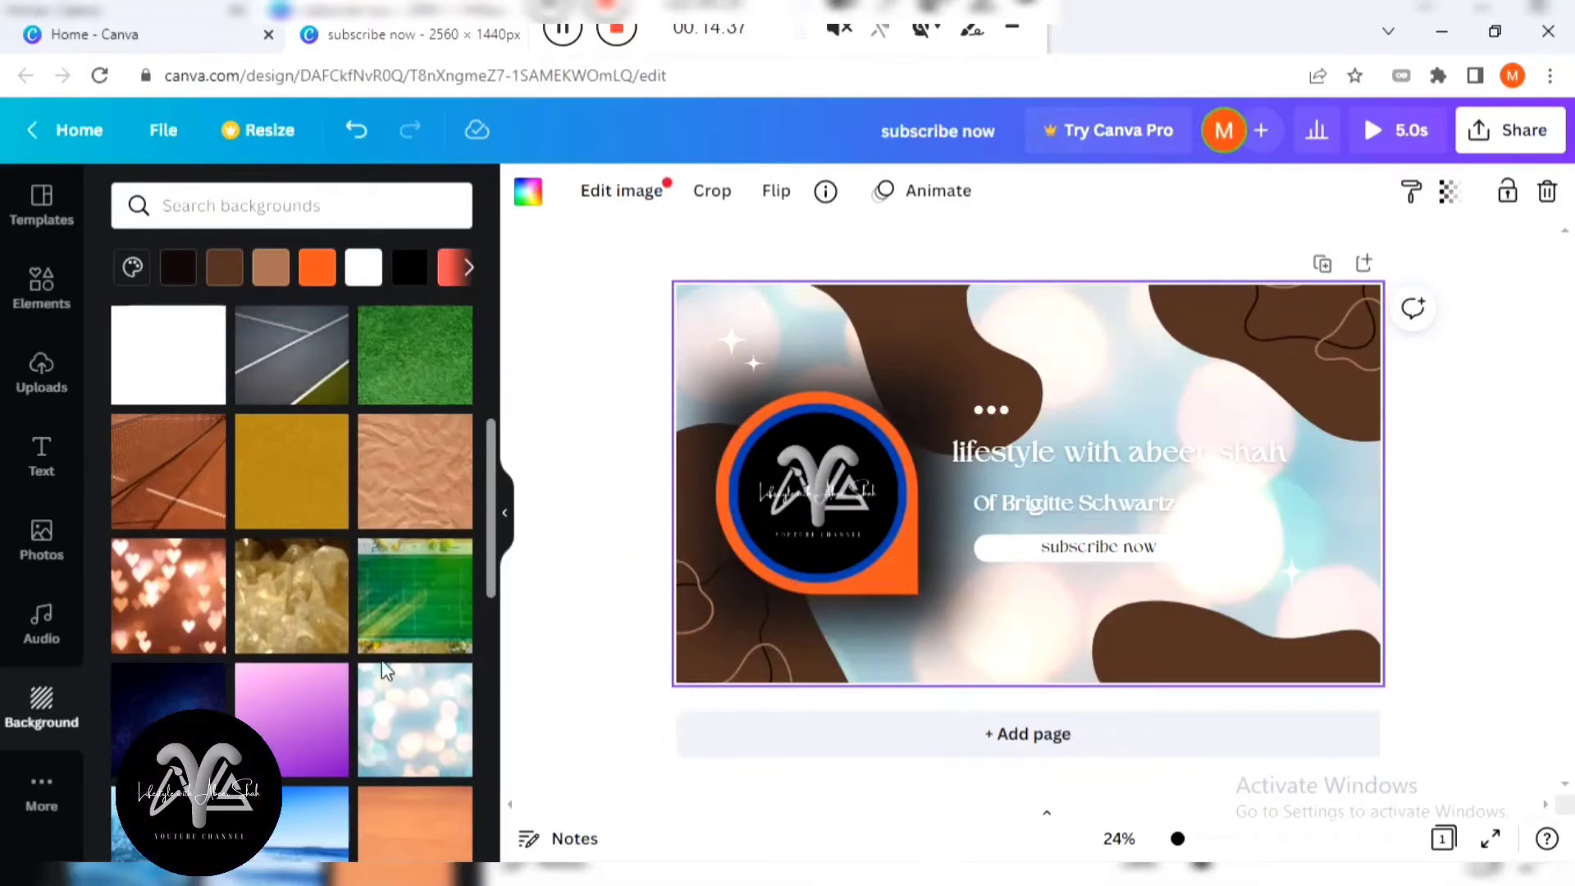
scroll(402, 669, "down", 7)
scroll(378, 685, "down", 2)
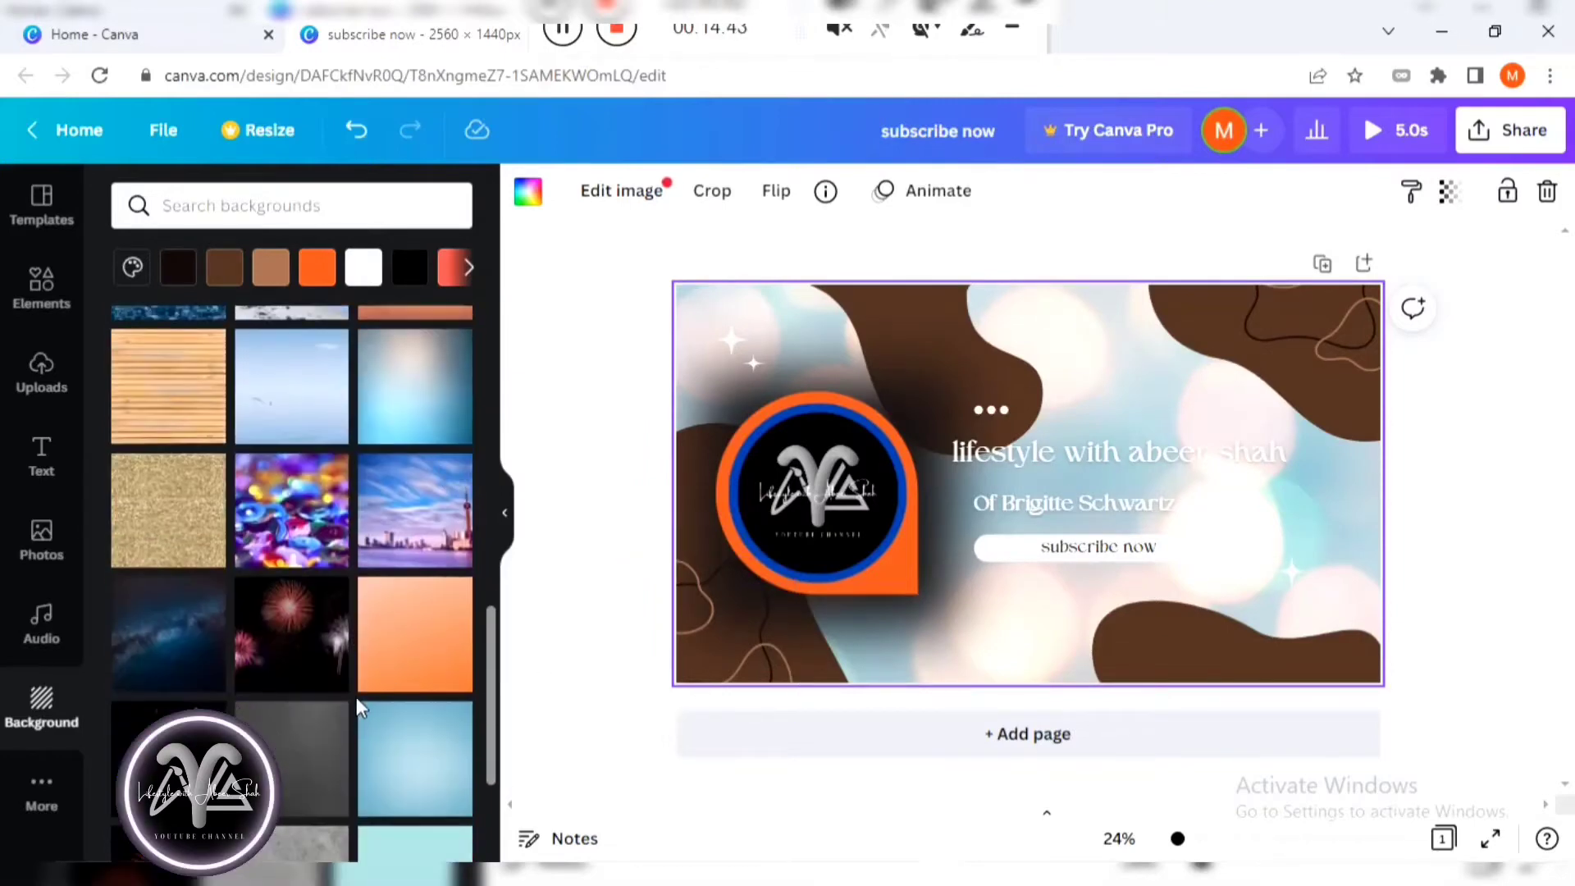
scroll(356, 697, "down", 5)
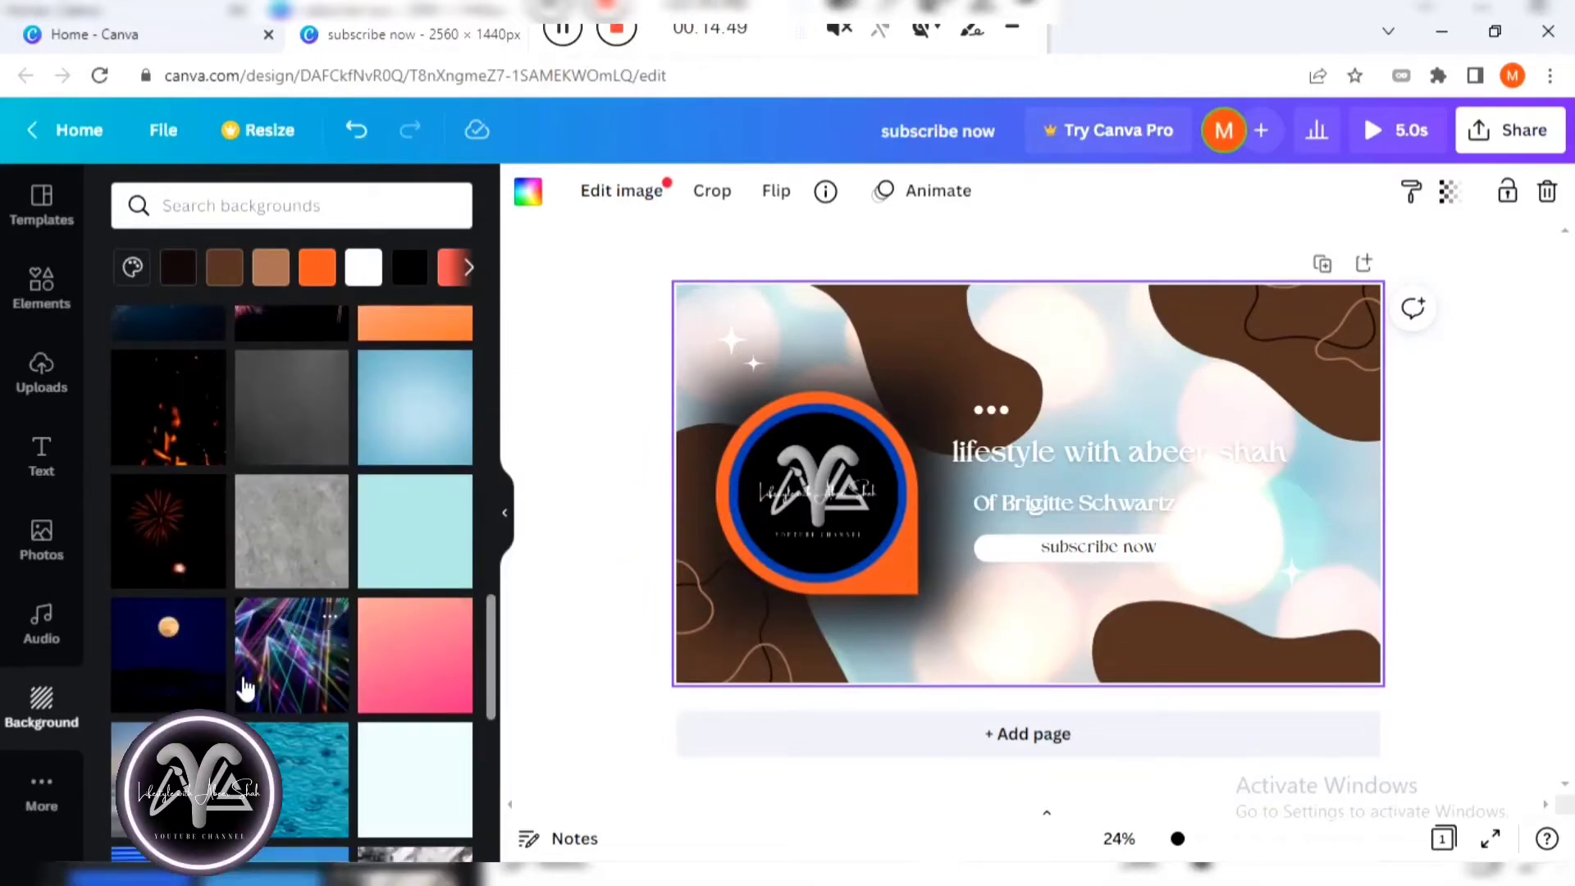
left_click(903, 358)
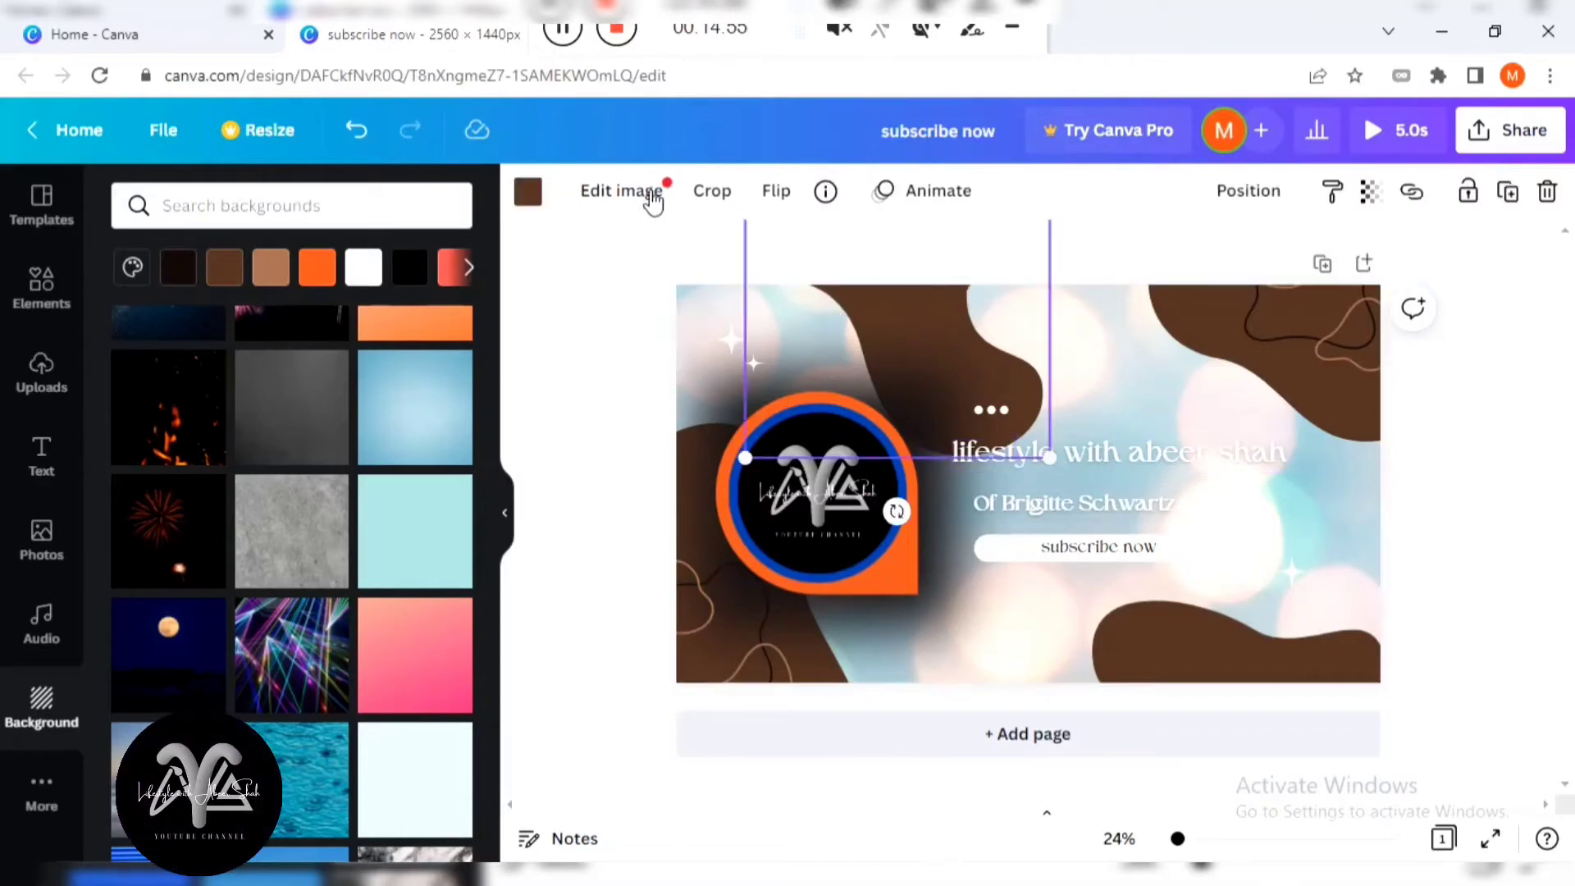
left_click(645, 192)
left_click(645, 191)
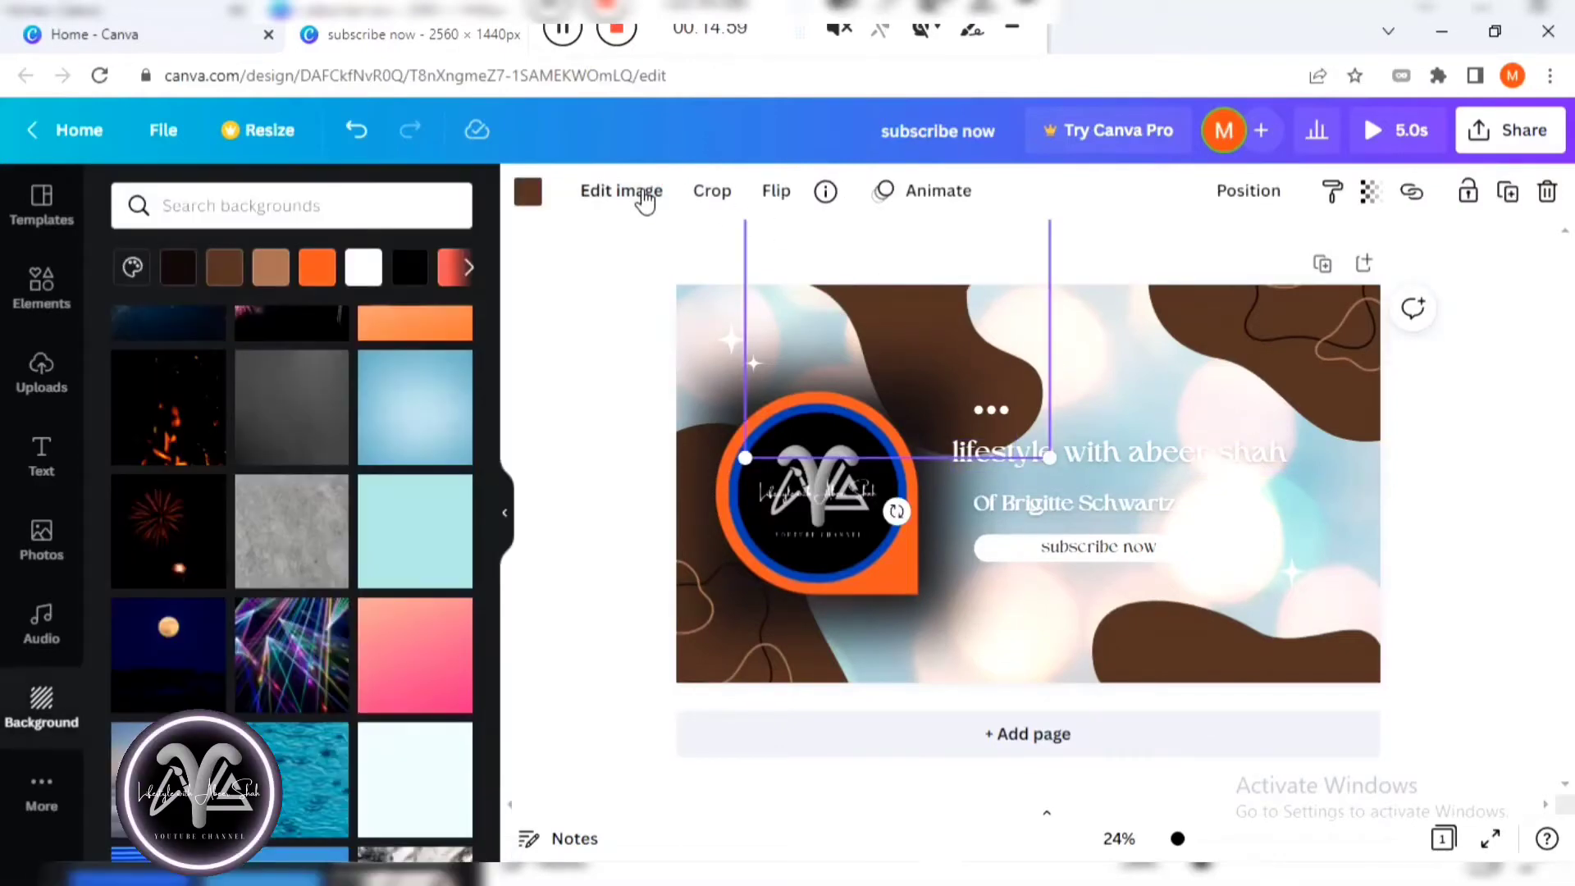
left_click(275, 427)
scroll(308, 422, "up", 3)
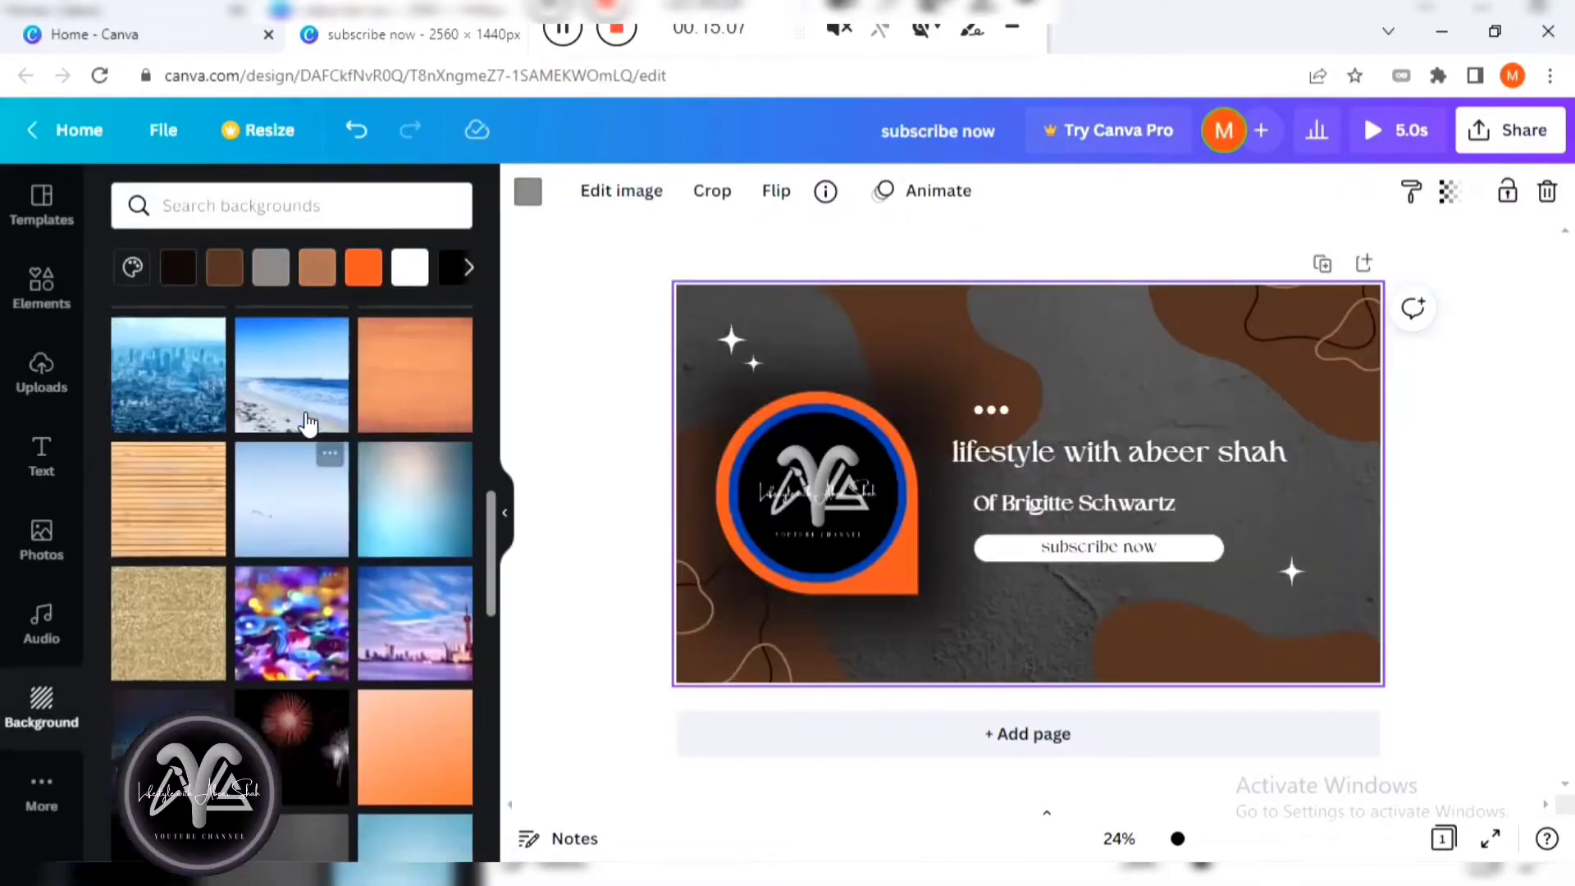
scroll(308, 422, "up", 2)
left_click(420, 384)
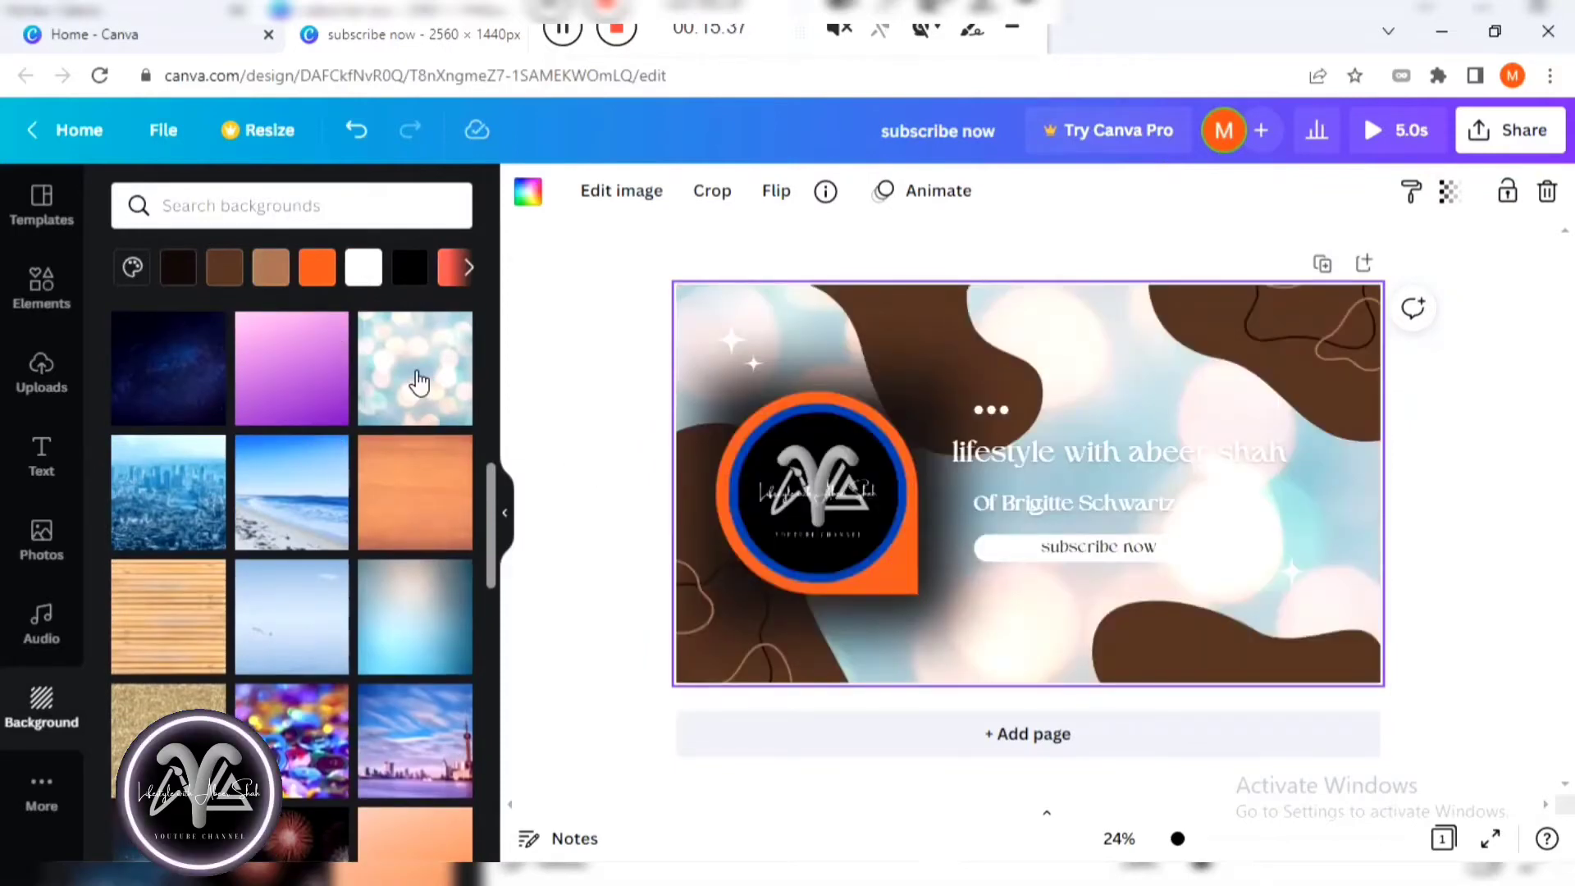
Try several document, photo and default colours on the brown shape in the banner's upper-right corner and settle on light grey.
left_click(1171, 309)
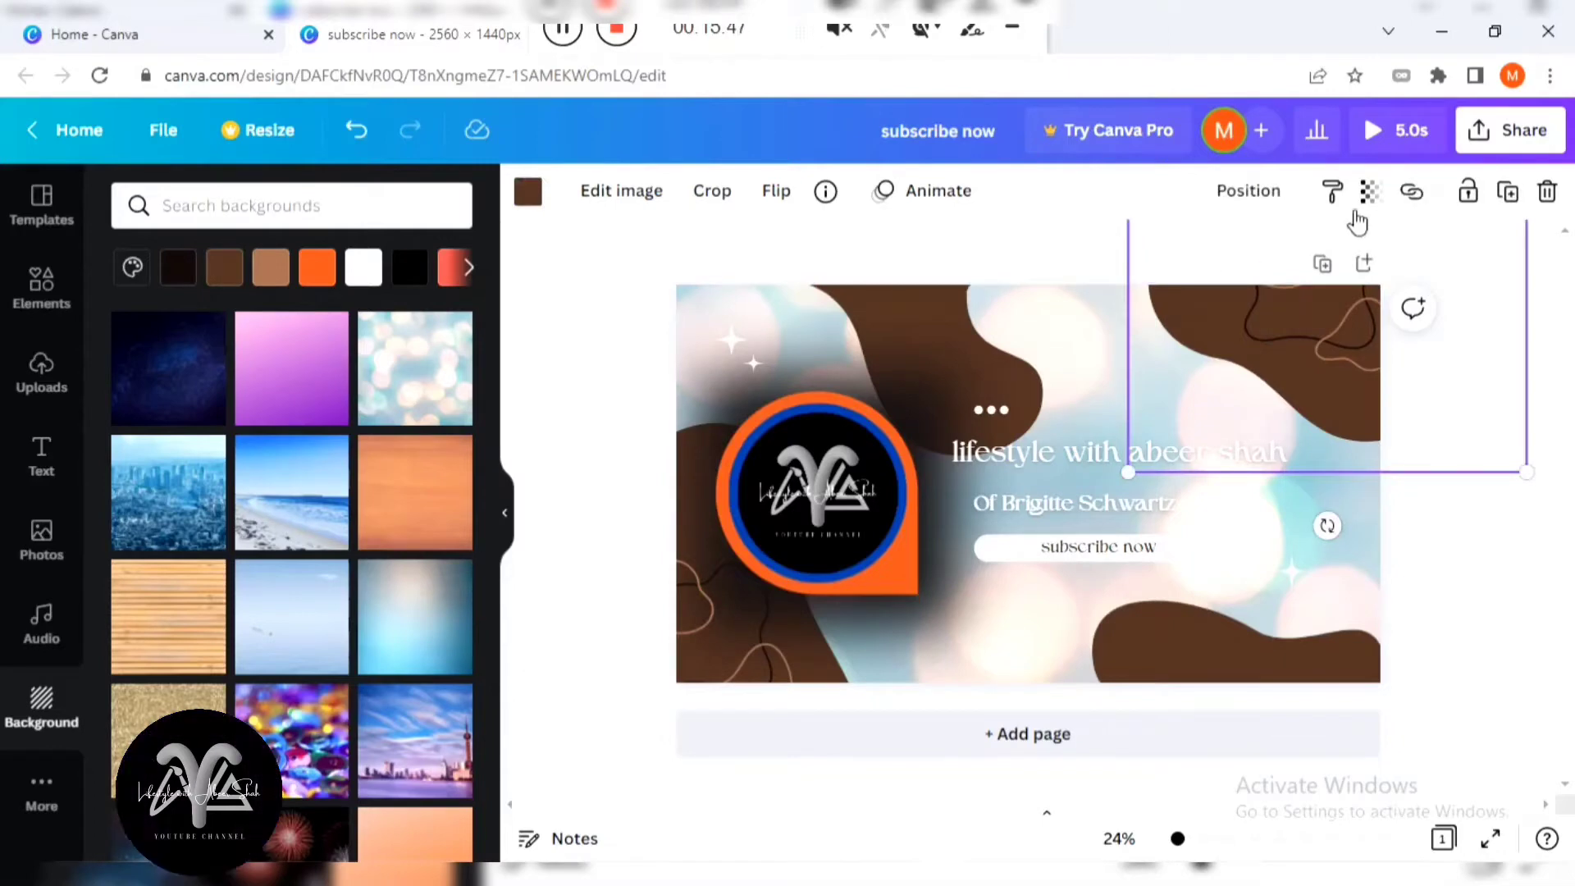
left_click(527, 191)
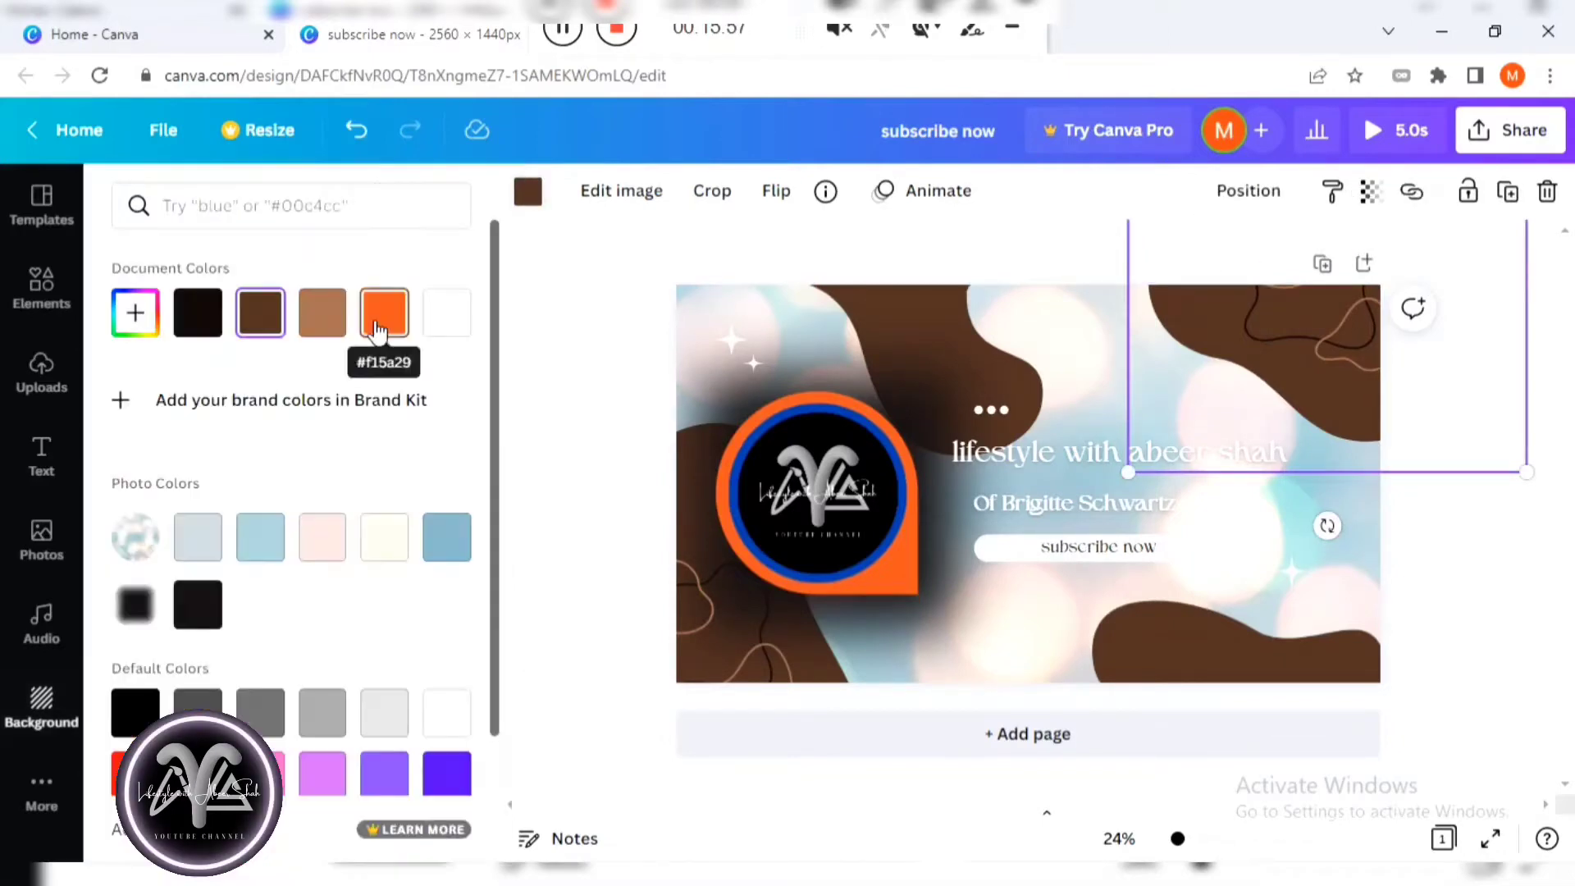
left_click(382, 312)
left_click(260, 536)
left_click(322, 537)
left_click(446, 536)
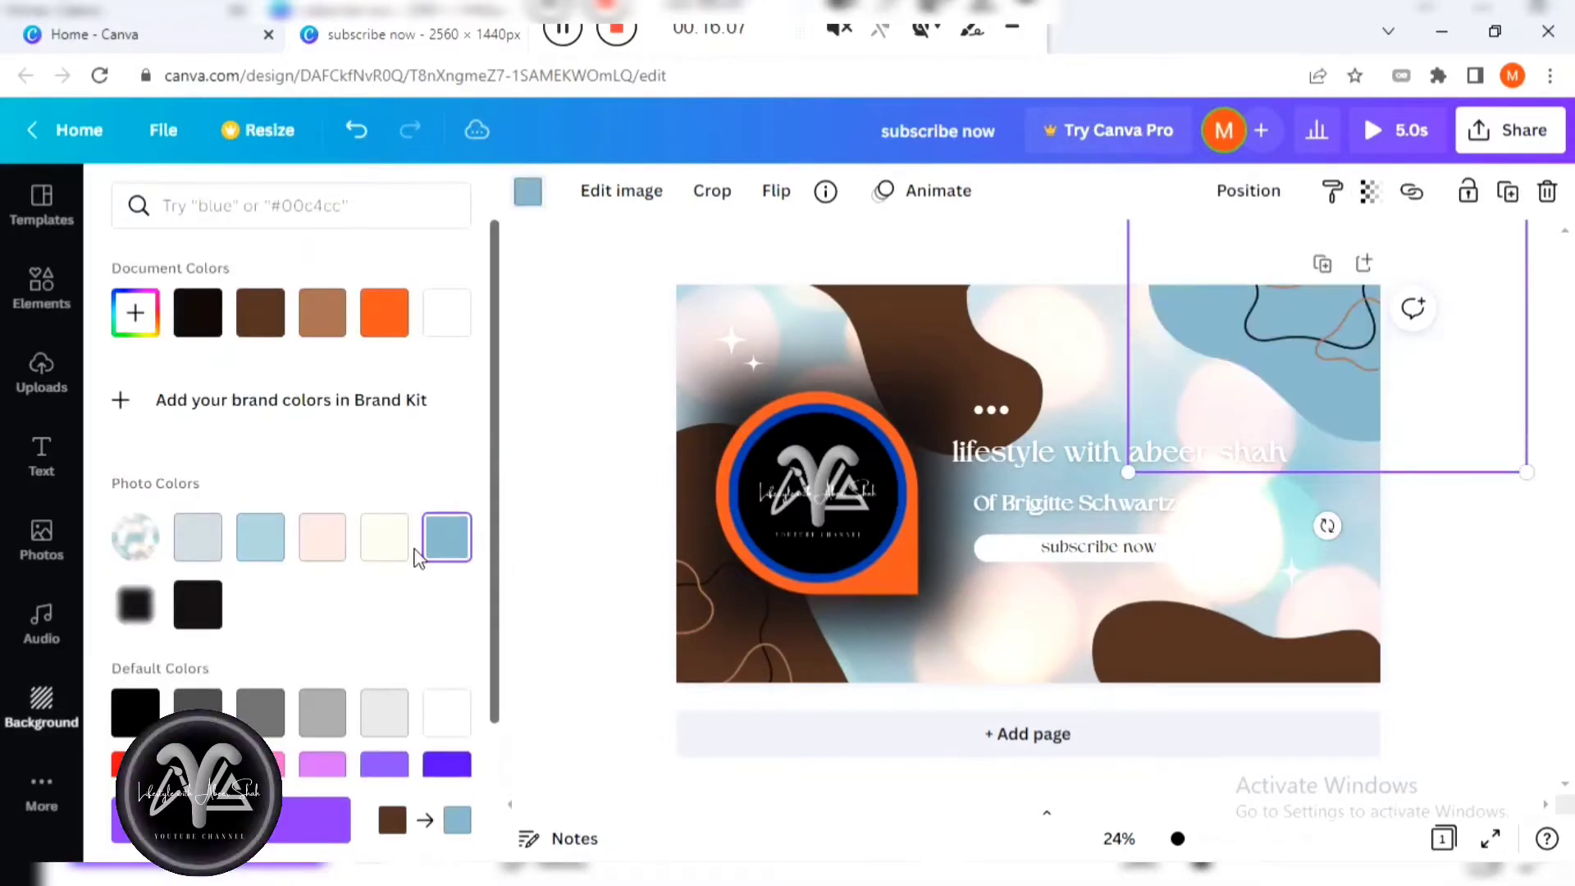
left_click(384, 537)
left_click(197, 605)
left_click(197, 538)
left_click(197, 712)
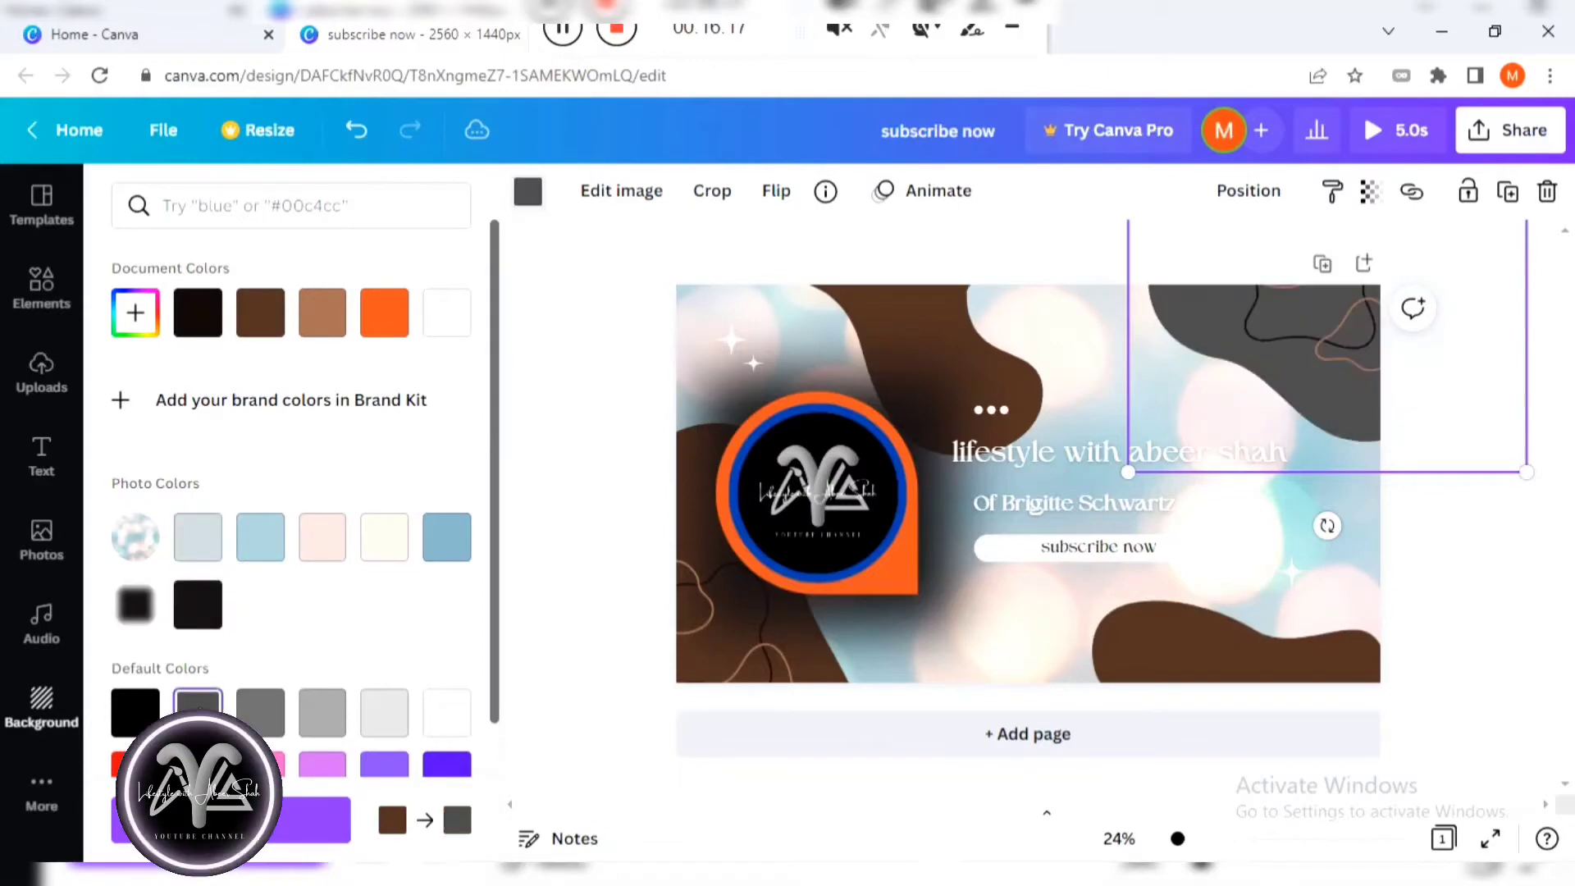
left_click(323, 712)
left_click(384, 712)
Recolour the brown shape at the banner's upper centre light grey and reapply the pale blue bokeh background.
left_click(901, 307)
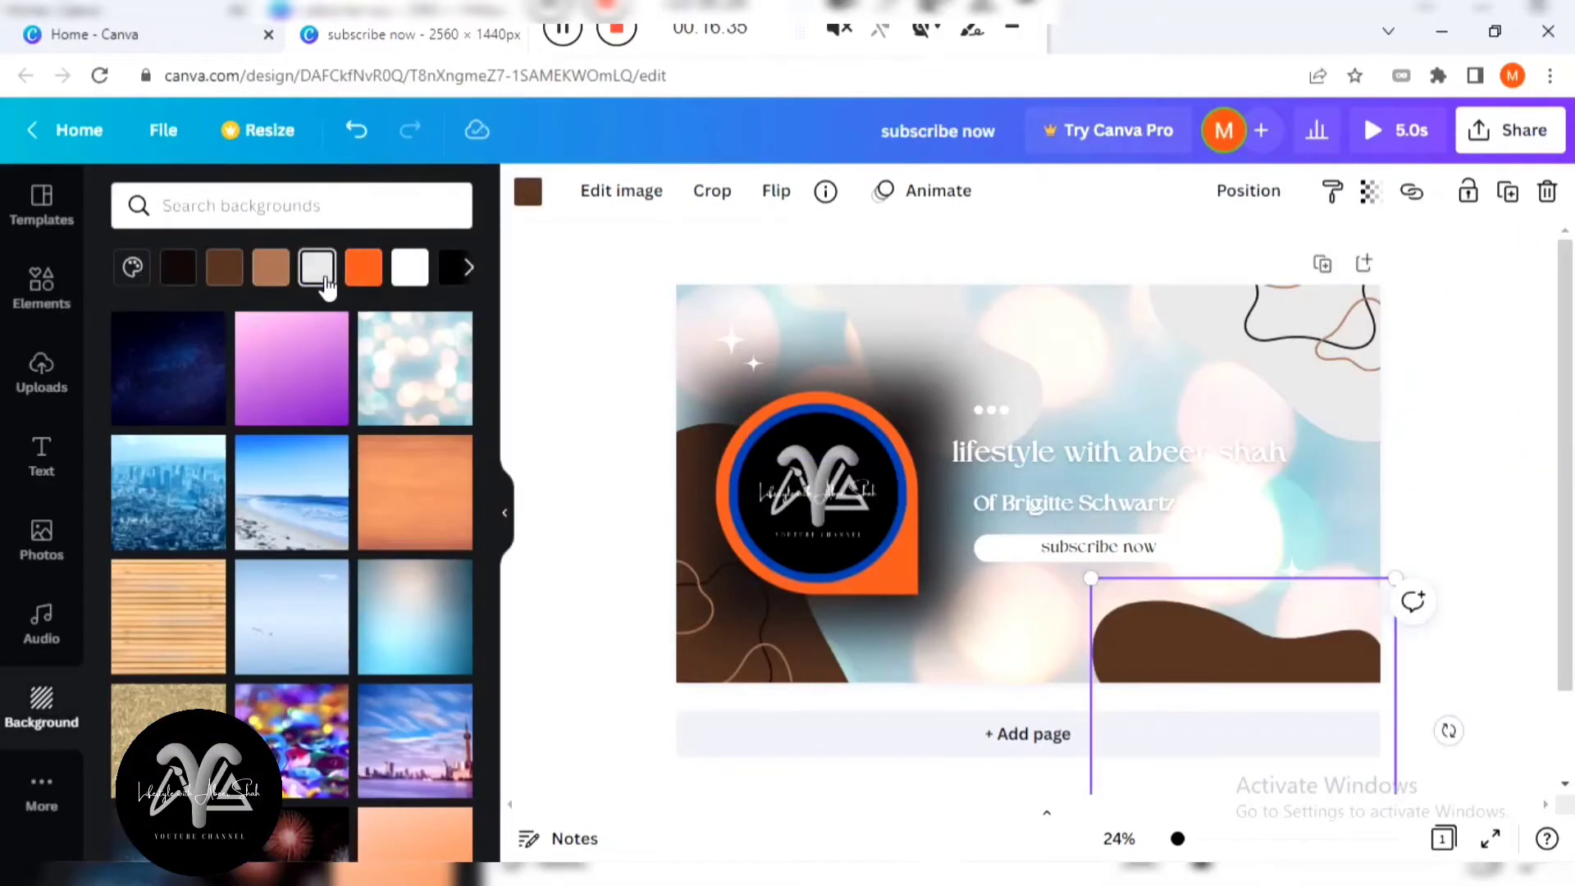
left_click(398, 369)
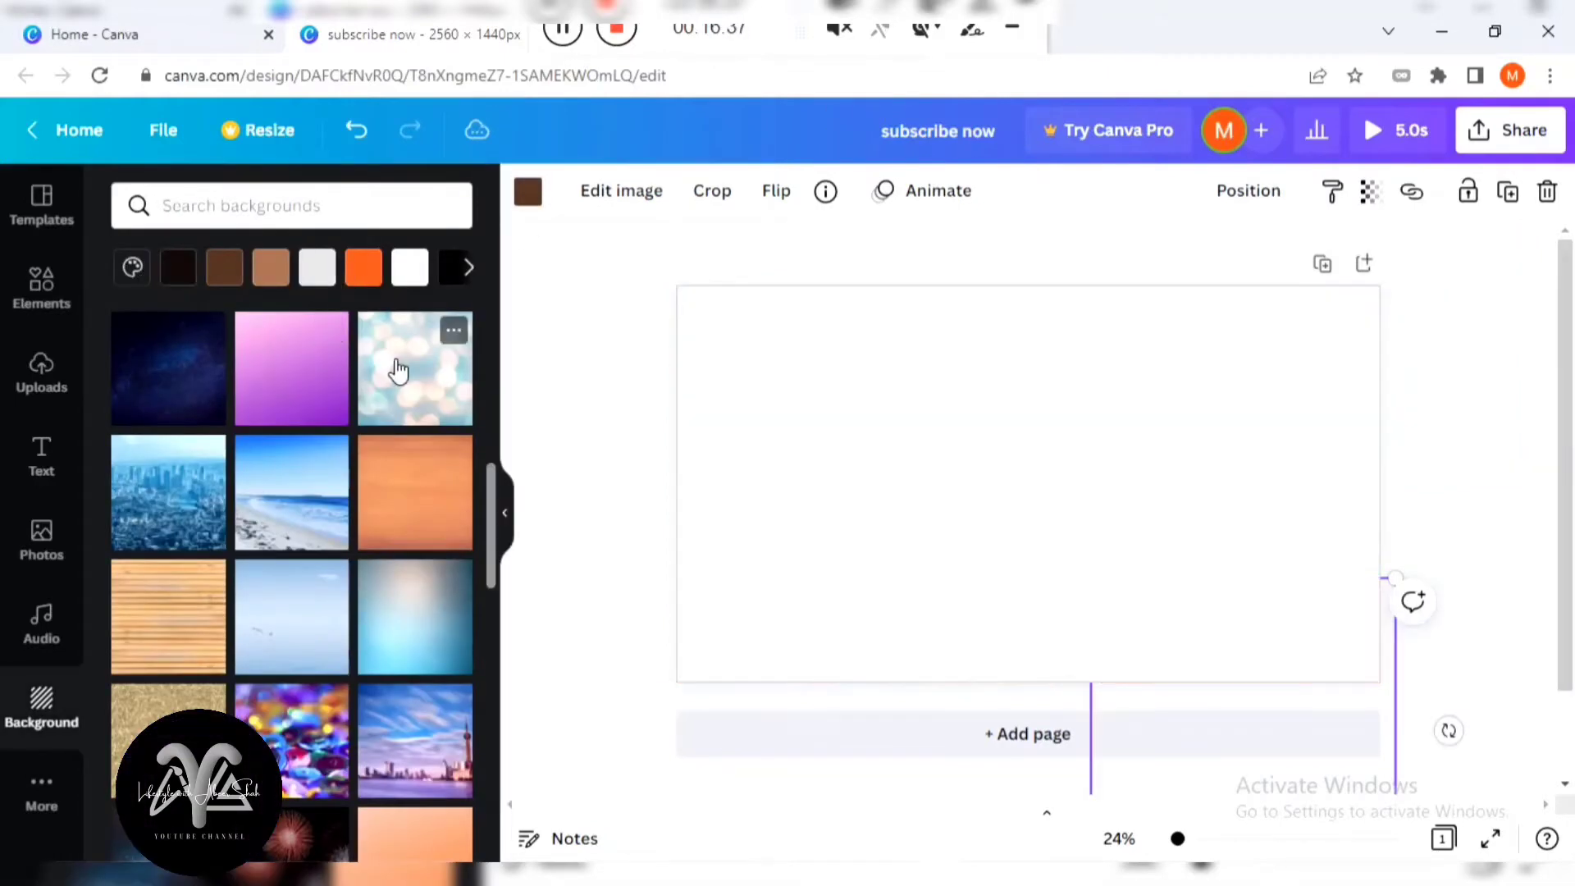
Try light grey as the page background colour and reapply the pale blue bokeh background.
left_click(714, 288)
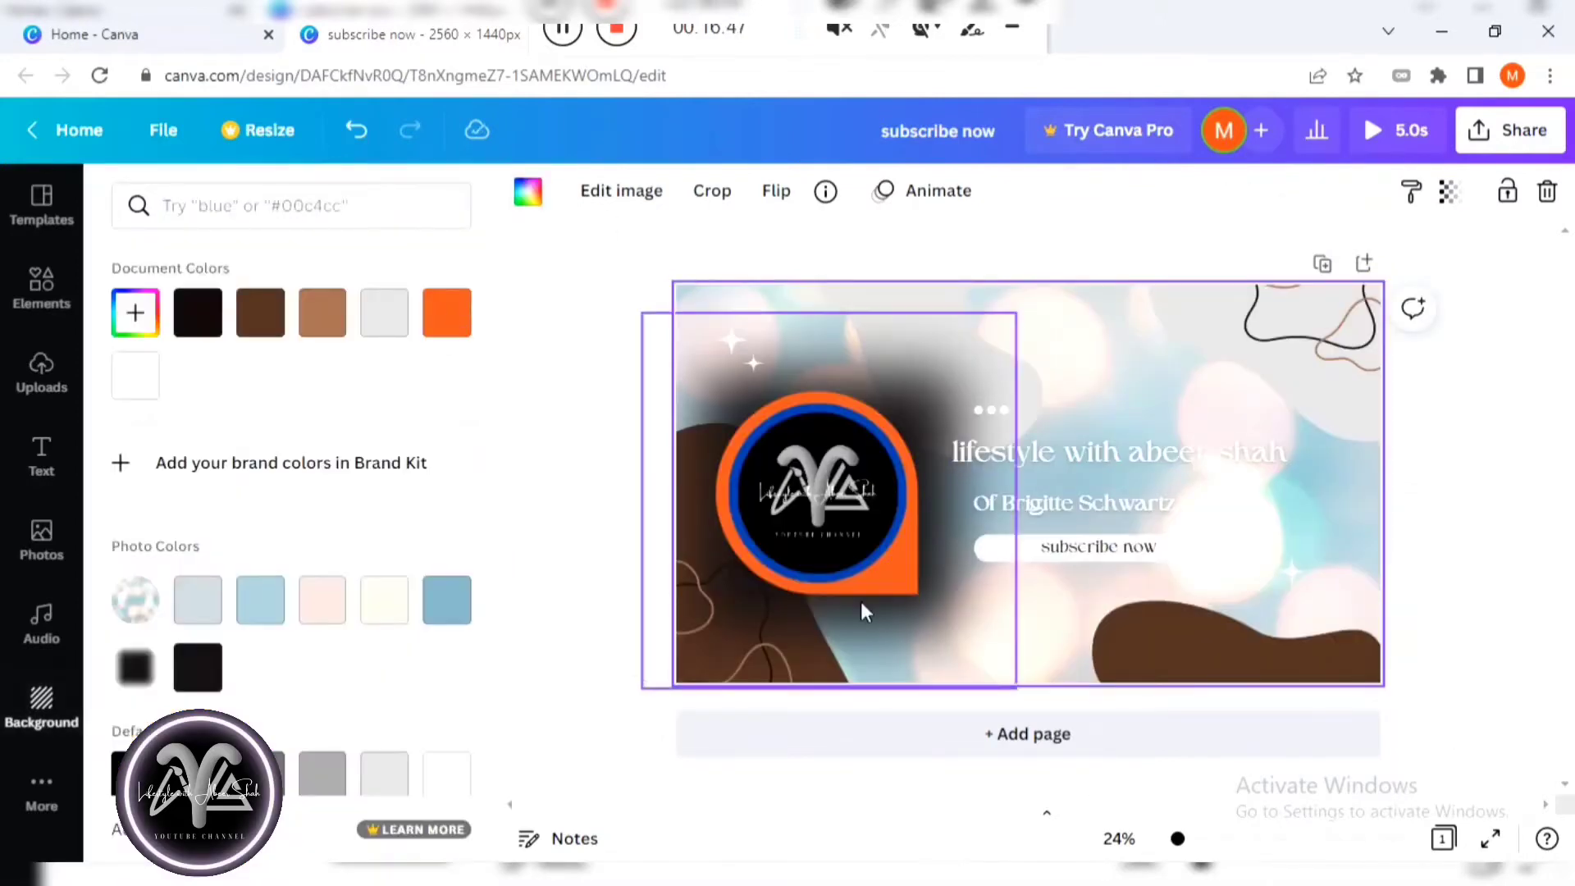
left_click(721, 640)
left_click(317, 267)
left_click(433, 415)
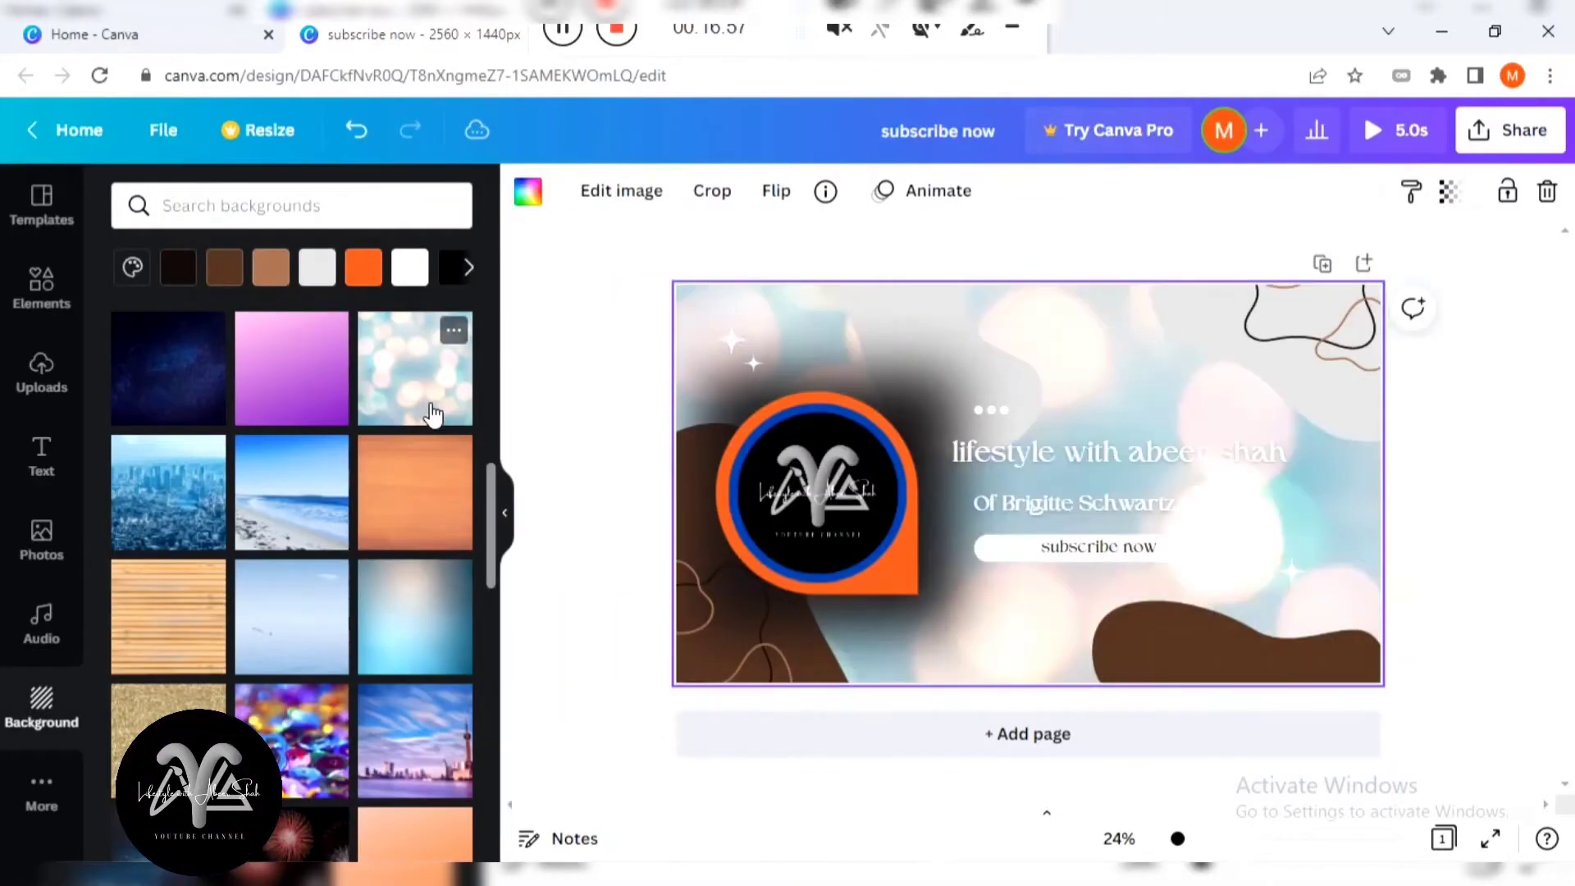
Reposition the light grey shape from the upper centre towards the upper-left area and rotate and shift the one at the banner's right edge.
left_click(944, 353)
left_click_drag(1049, 457, 950, 356)
left_click_drag(890, 303, 770, 331)
left_click(1313, 392)
left_click_drag(1529, 468, 1381, 383)
left_click_drag(1210, 312, 1256, 502)
Move the brown shape at the banner's lower right, rotate it below the title text and recolour it light grey.
left_click(1300, 655)
left_click_drag(1281, 667, 1241, 447)
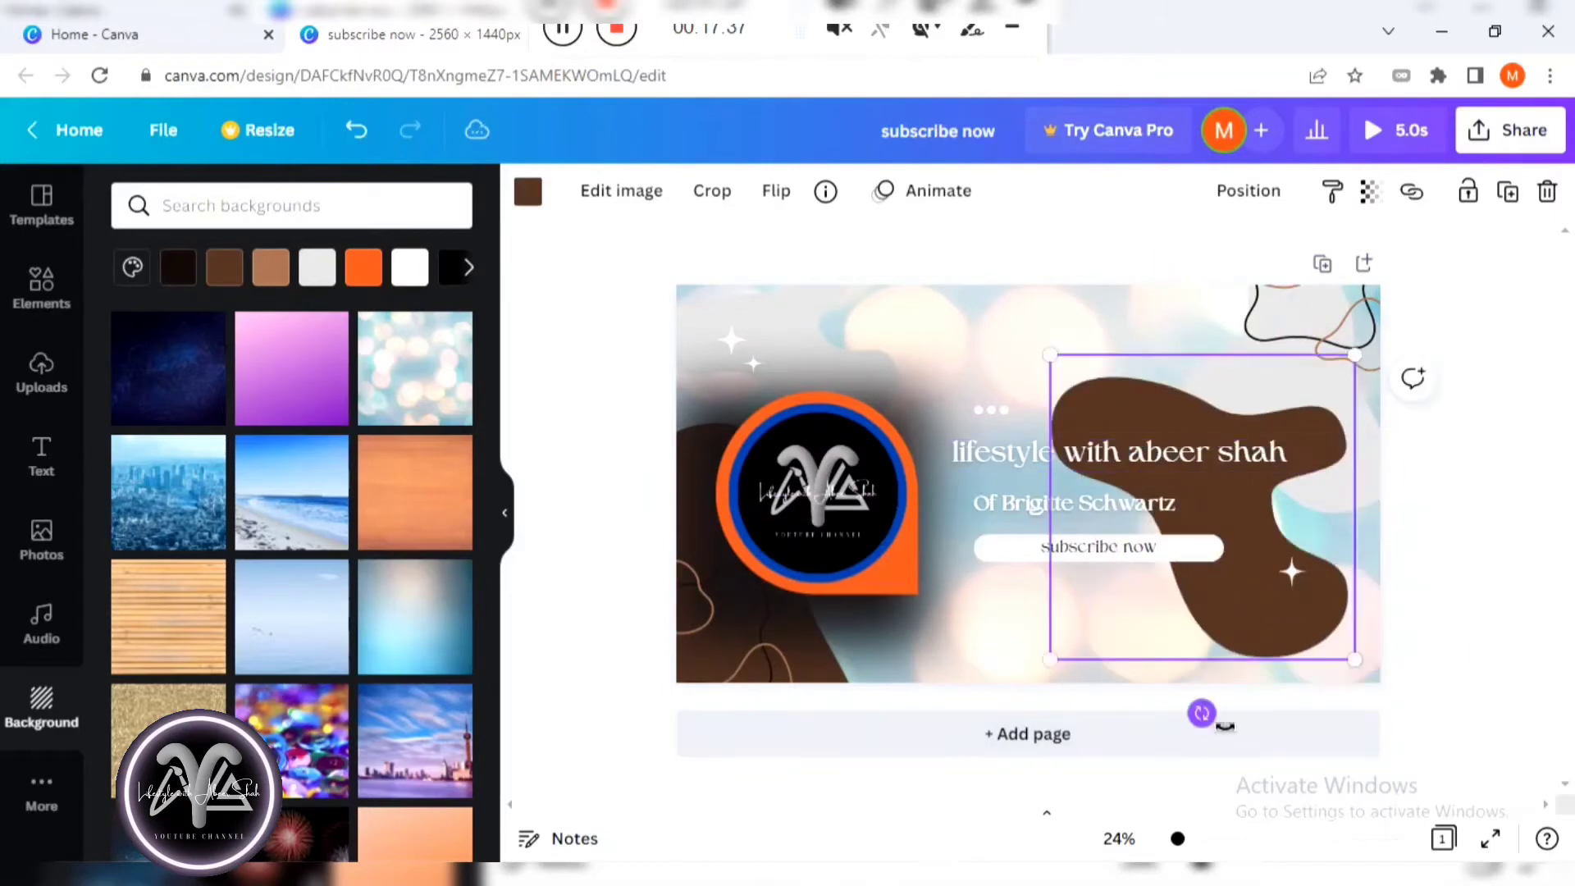
left_click_drag(1200, 712, 1110, 320)
left_click_drag(1328, 535, 1468, 587)
left_click_drag(1329, 612, 1274, 612)
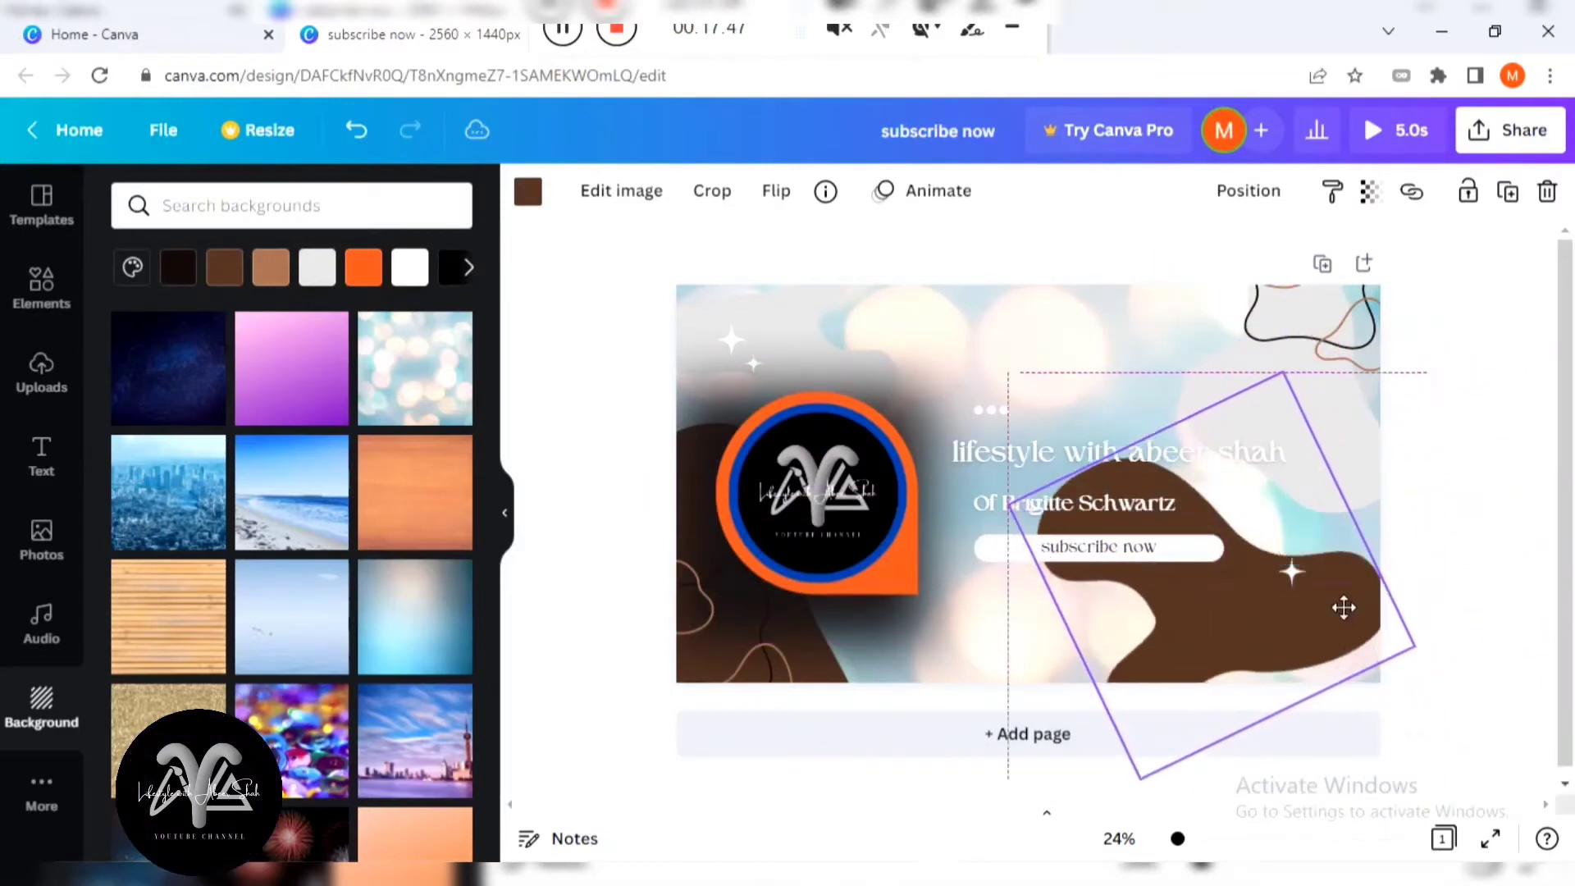
left_click(528, 191)
left_click(384, 312)
Recolour the brown shape in the lower-left corner light grey and place the abstract line art back over that corner.
left_click(799, 656)
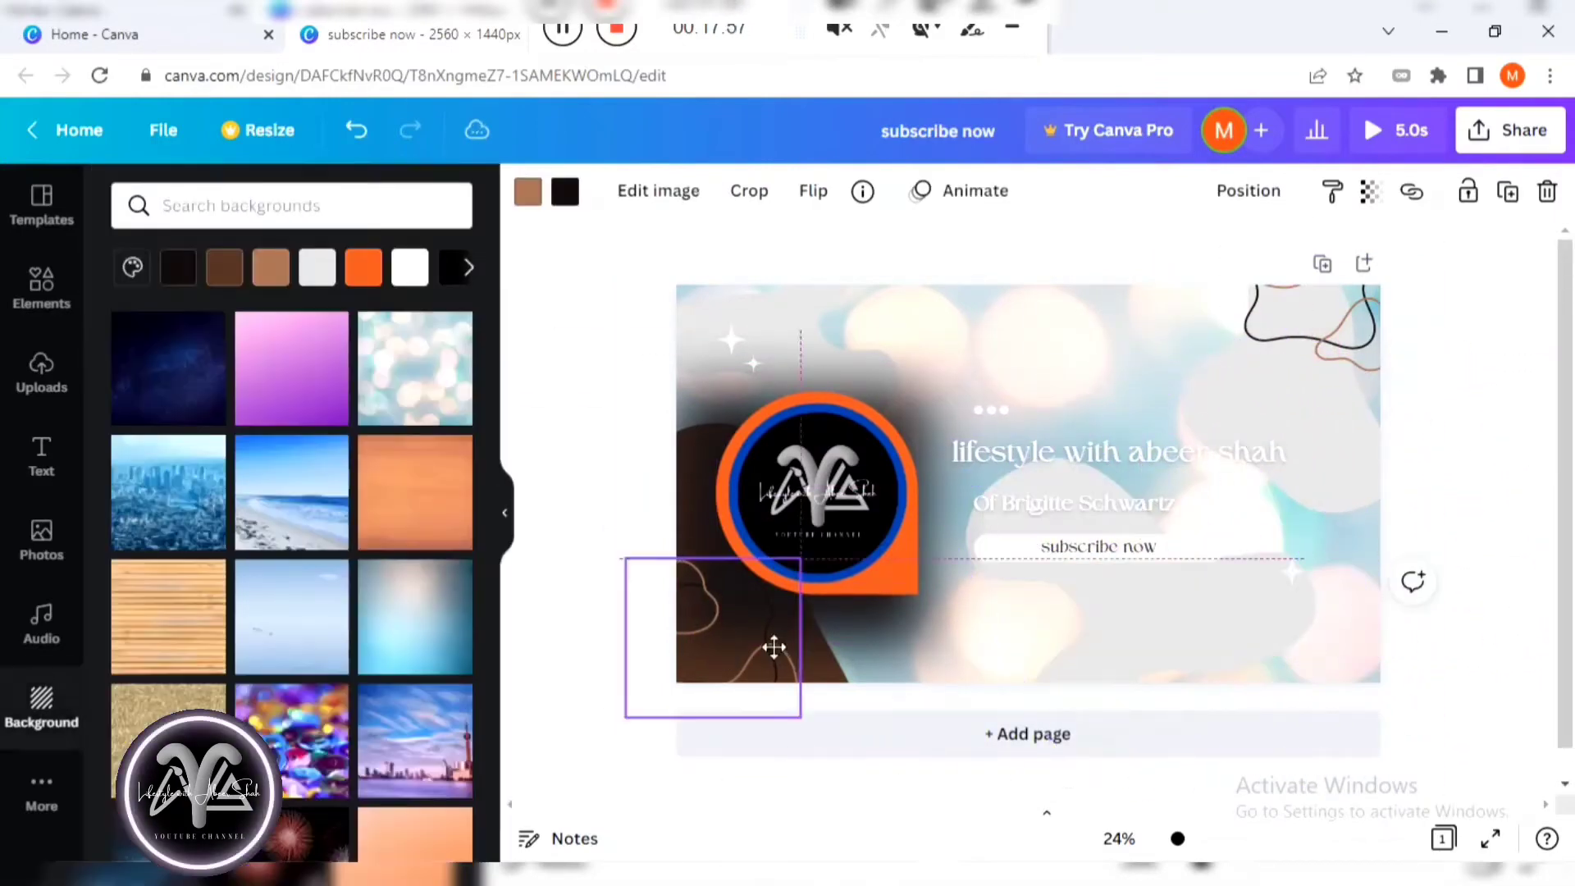
mouse_move(766, 650)
left_mouse_down()
mouse_move(703, 650)
mouse_move(889, 731)
left_mouse_up()
left_click(552, 199)
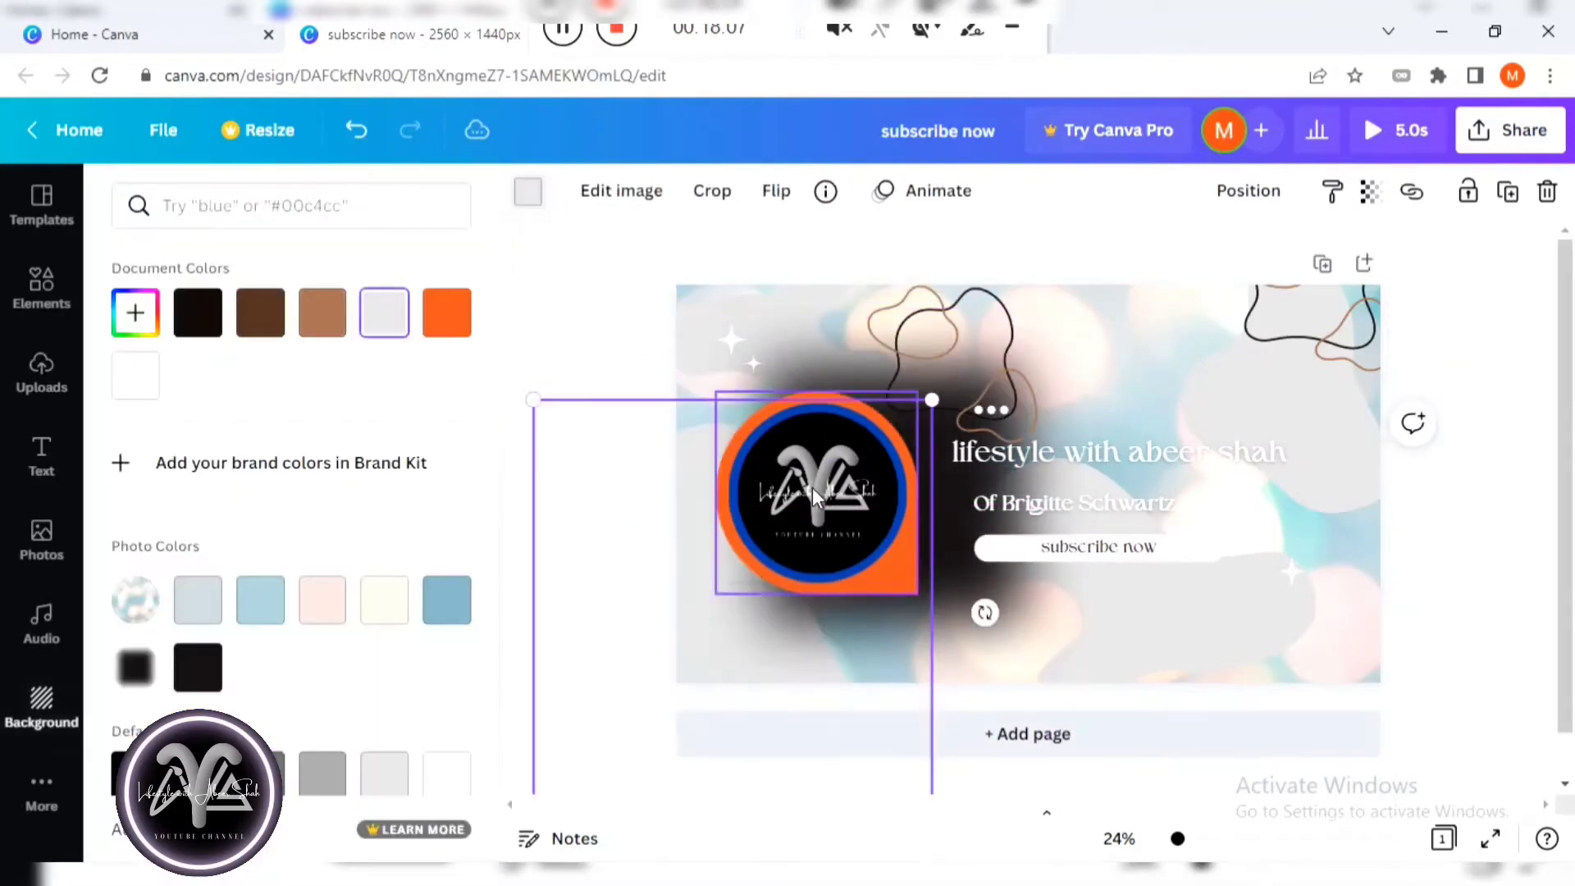
left_click_drag(813, 488, 742, 632)
Reposition the black blur on the banner's left half and centre the framed logo over it.
left_click(900, 415)
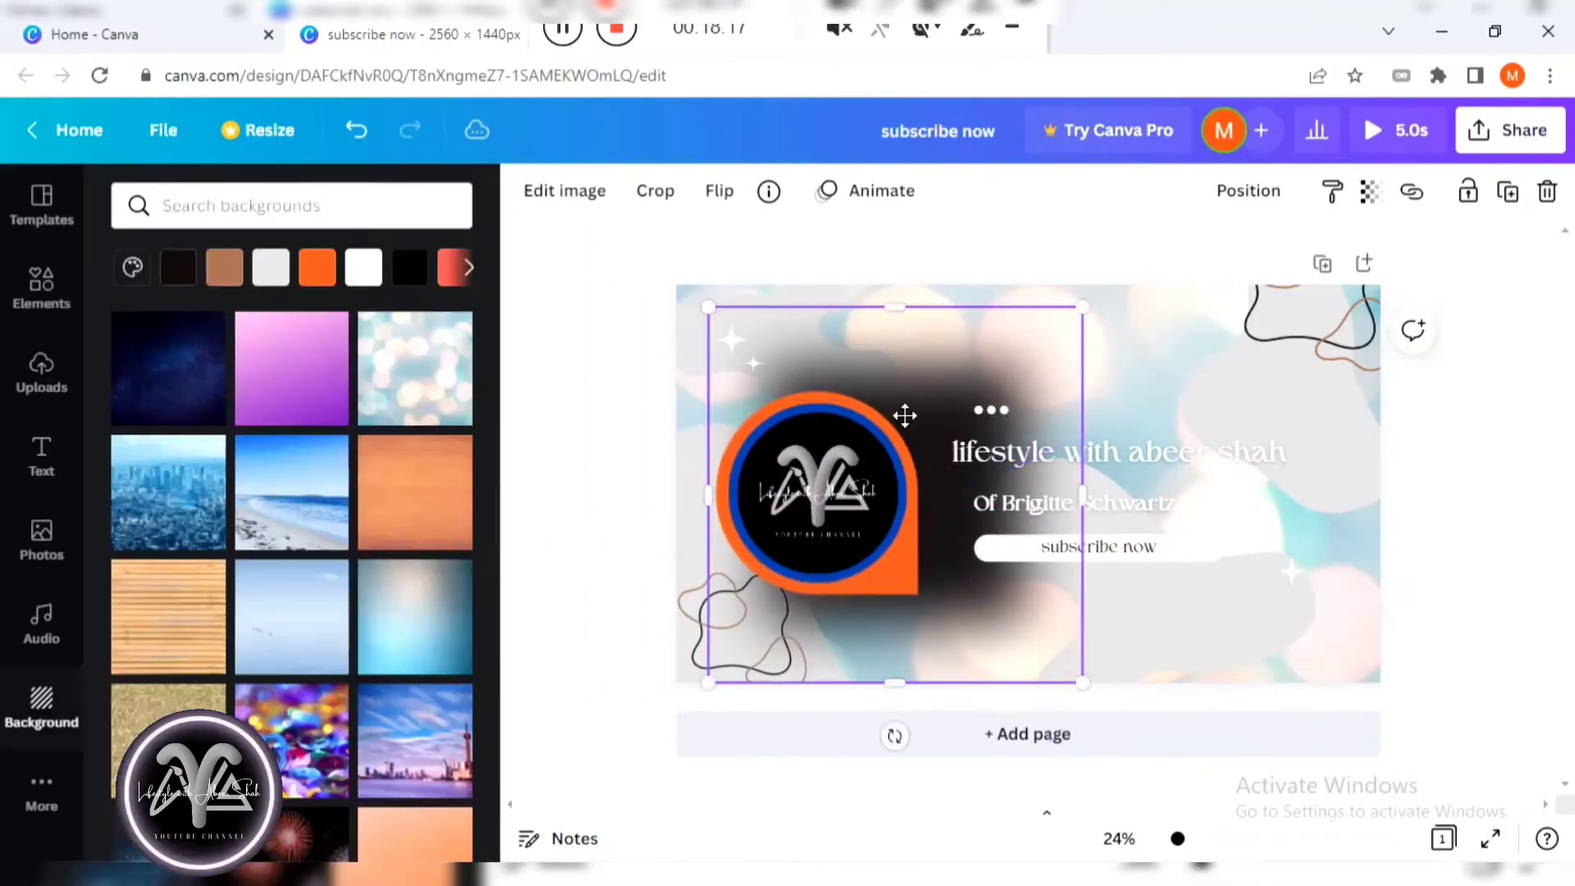
left_click_drag(900, 415, 1149, 373)
left_click_drag(815, 566, 820, 567)
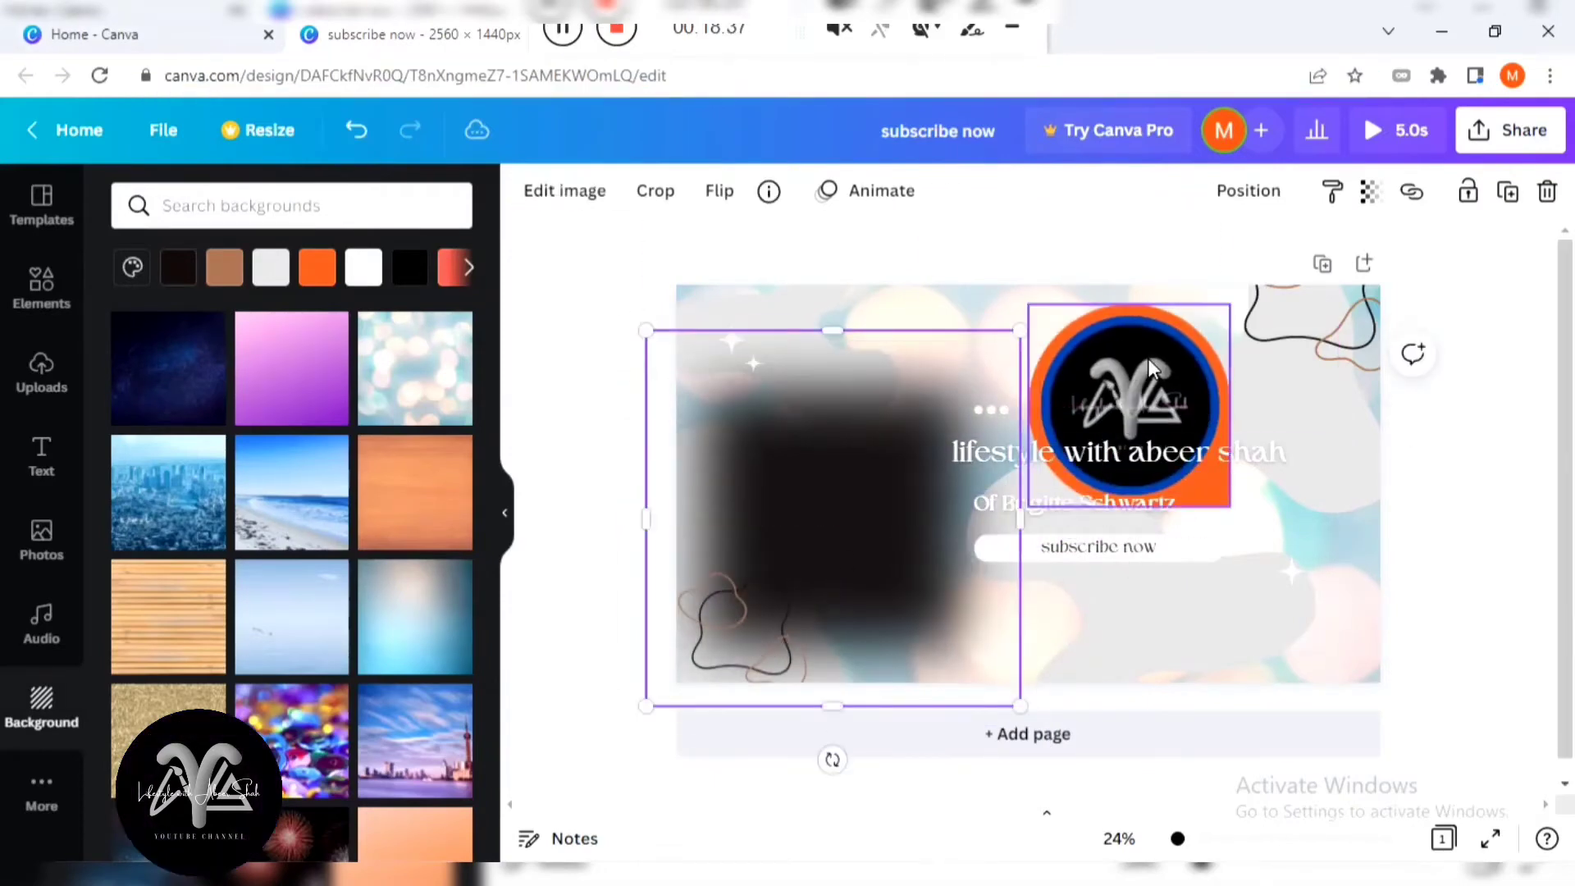
left_click_drag(1148, 367, 855, 458)
Try Agrandir Tight Black on the channel title, settle on Moontime at size 145 and reposition the title just above the subtitle.
left_click(1067, 453)
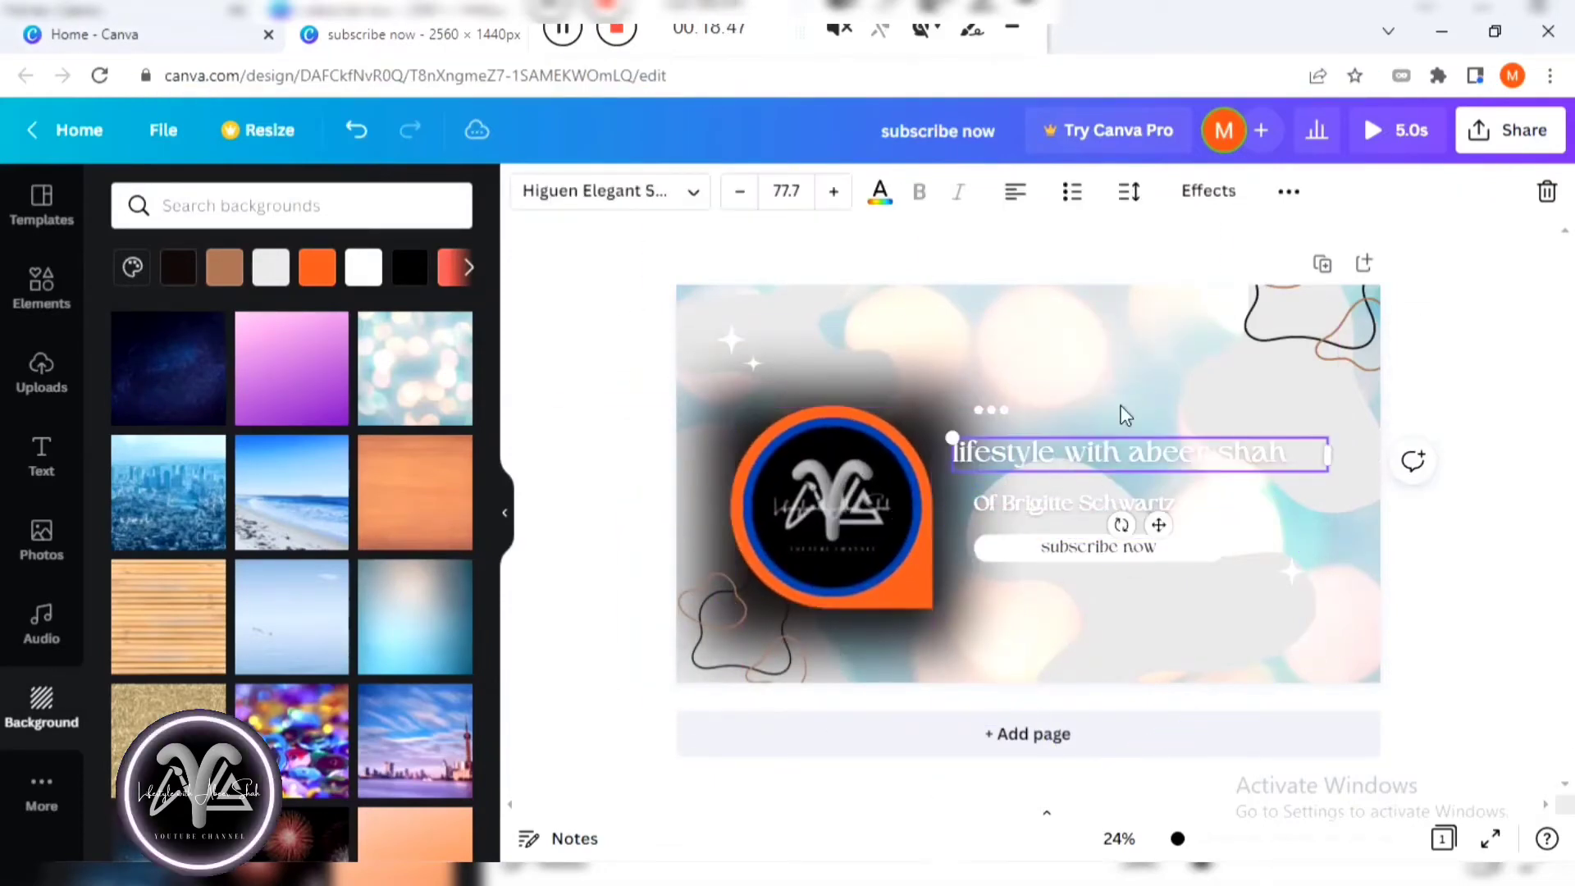
left_click_drag(976, 468, 1023, 495)
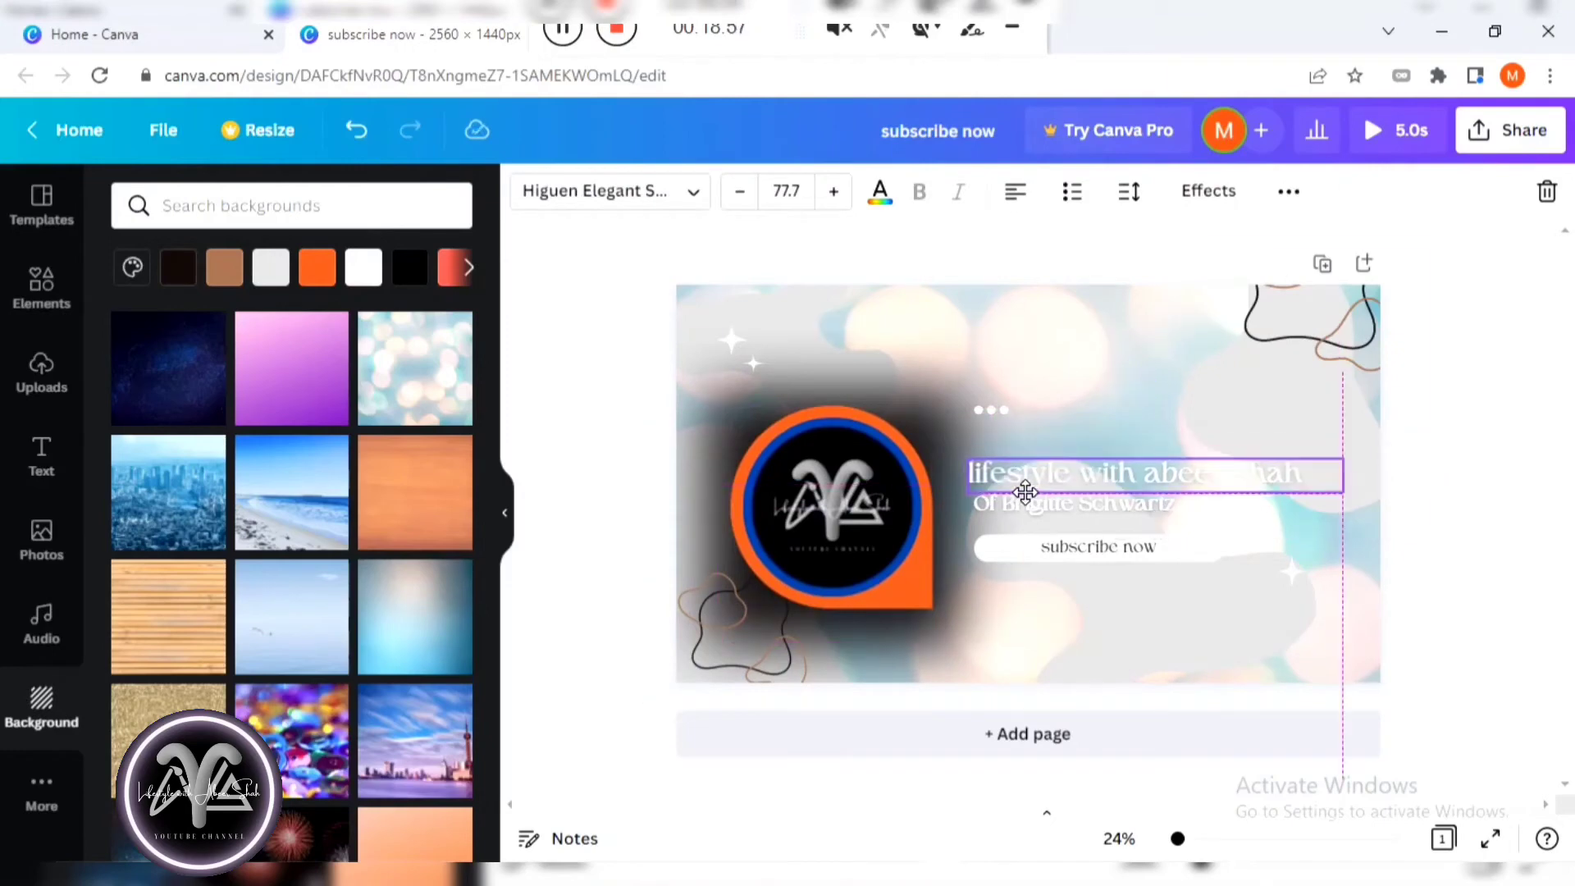
left_click(688, 201)
left_click(115, 412)
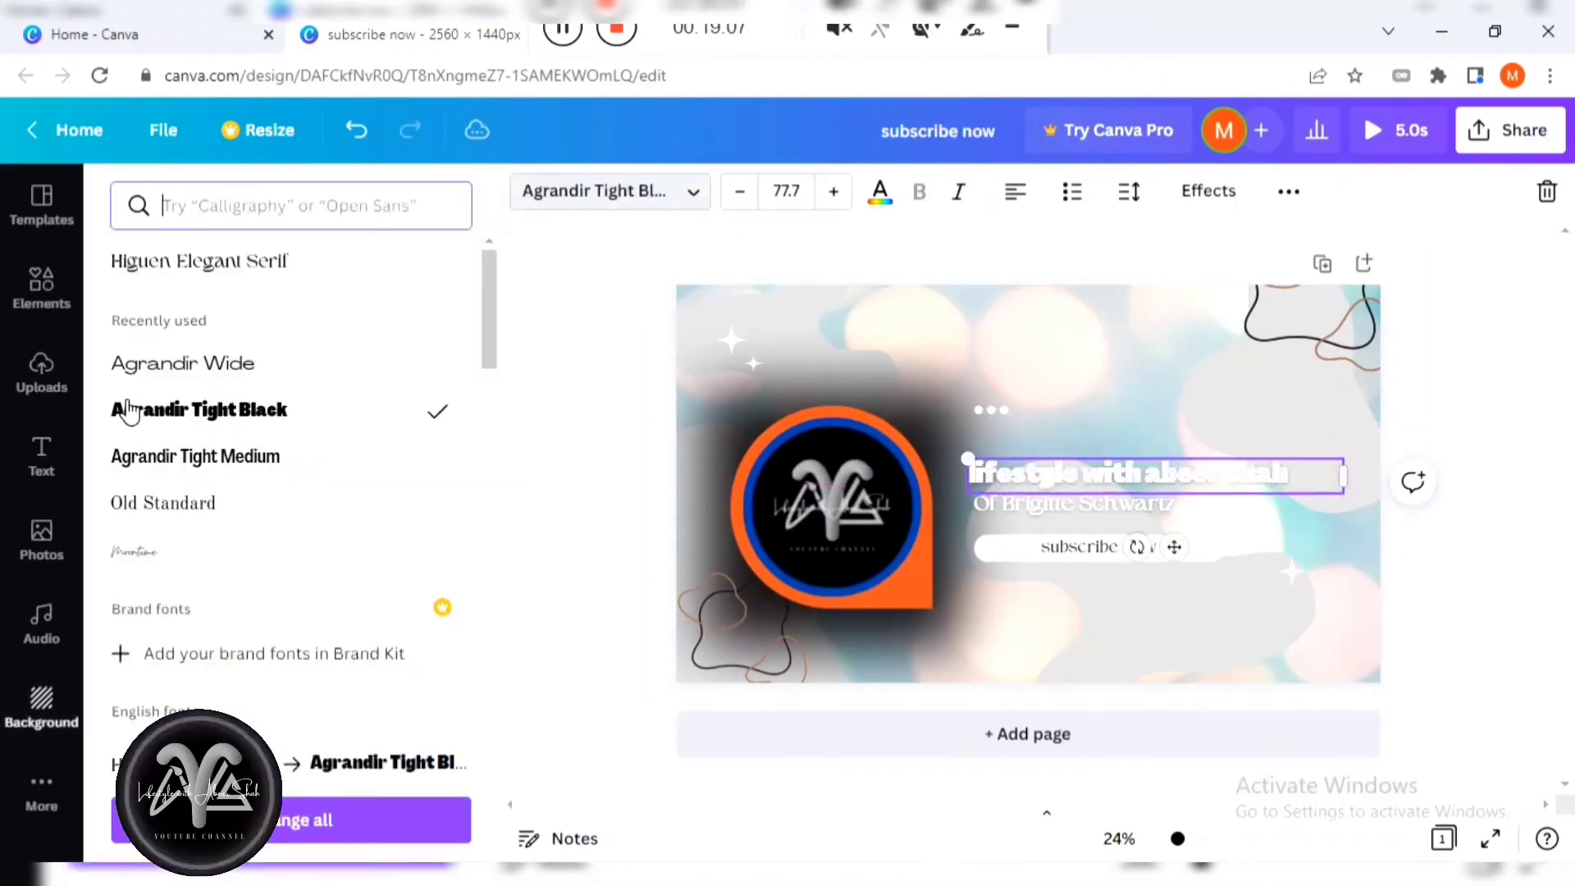
left_click(130, 551)
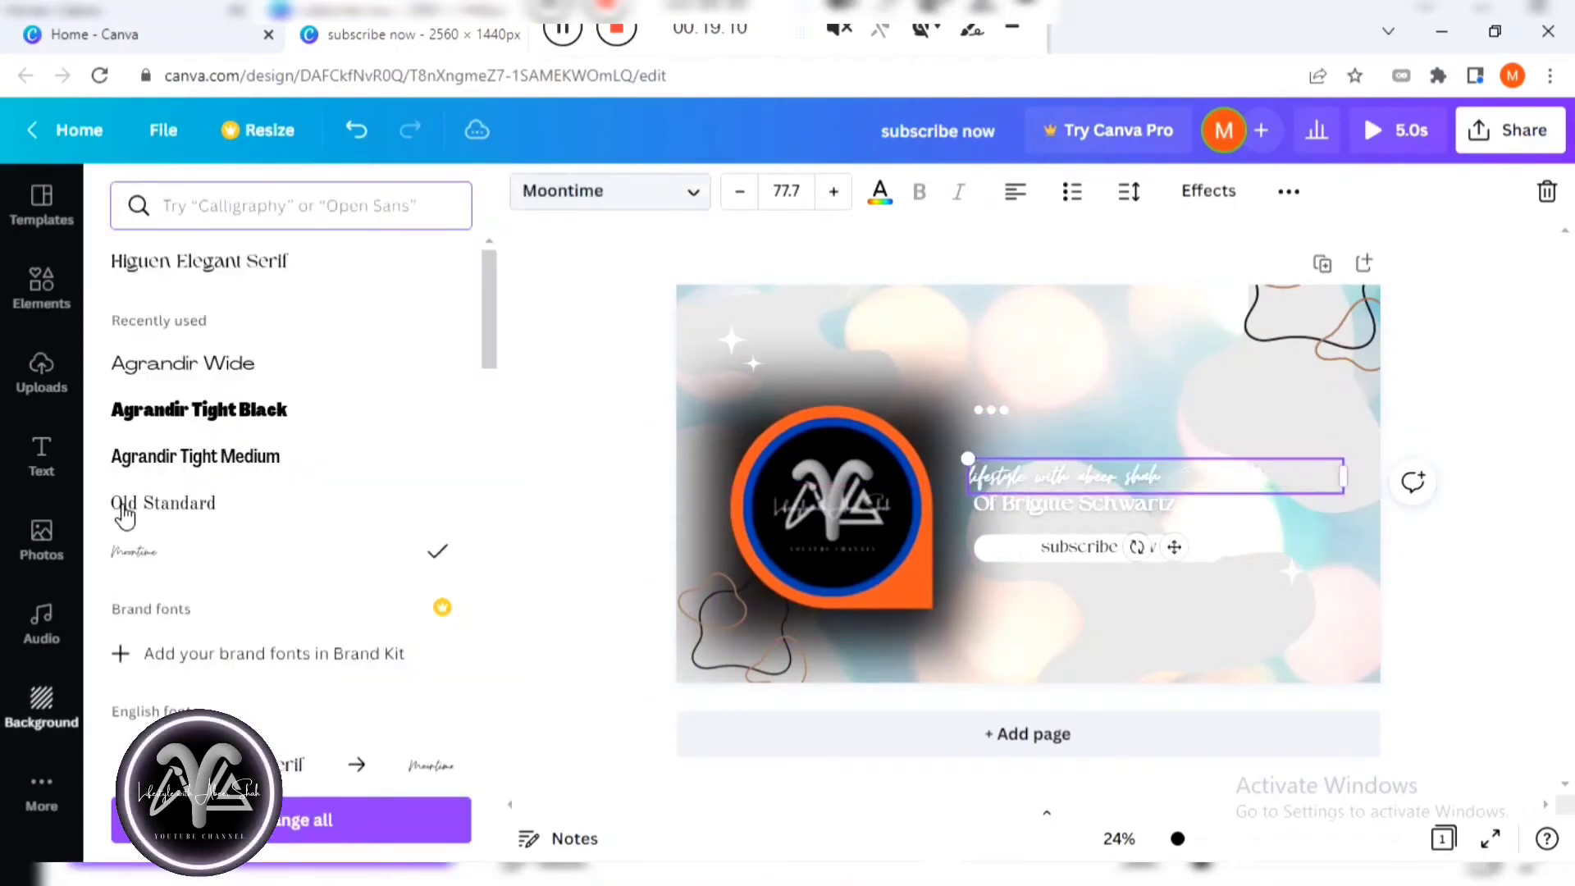
left_click(833, 195)
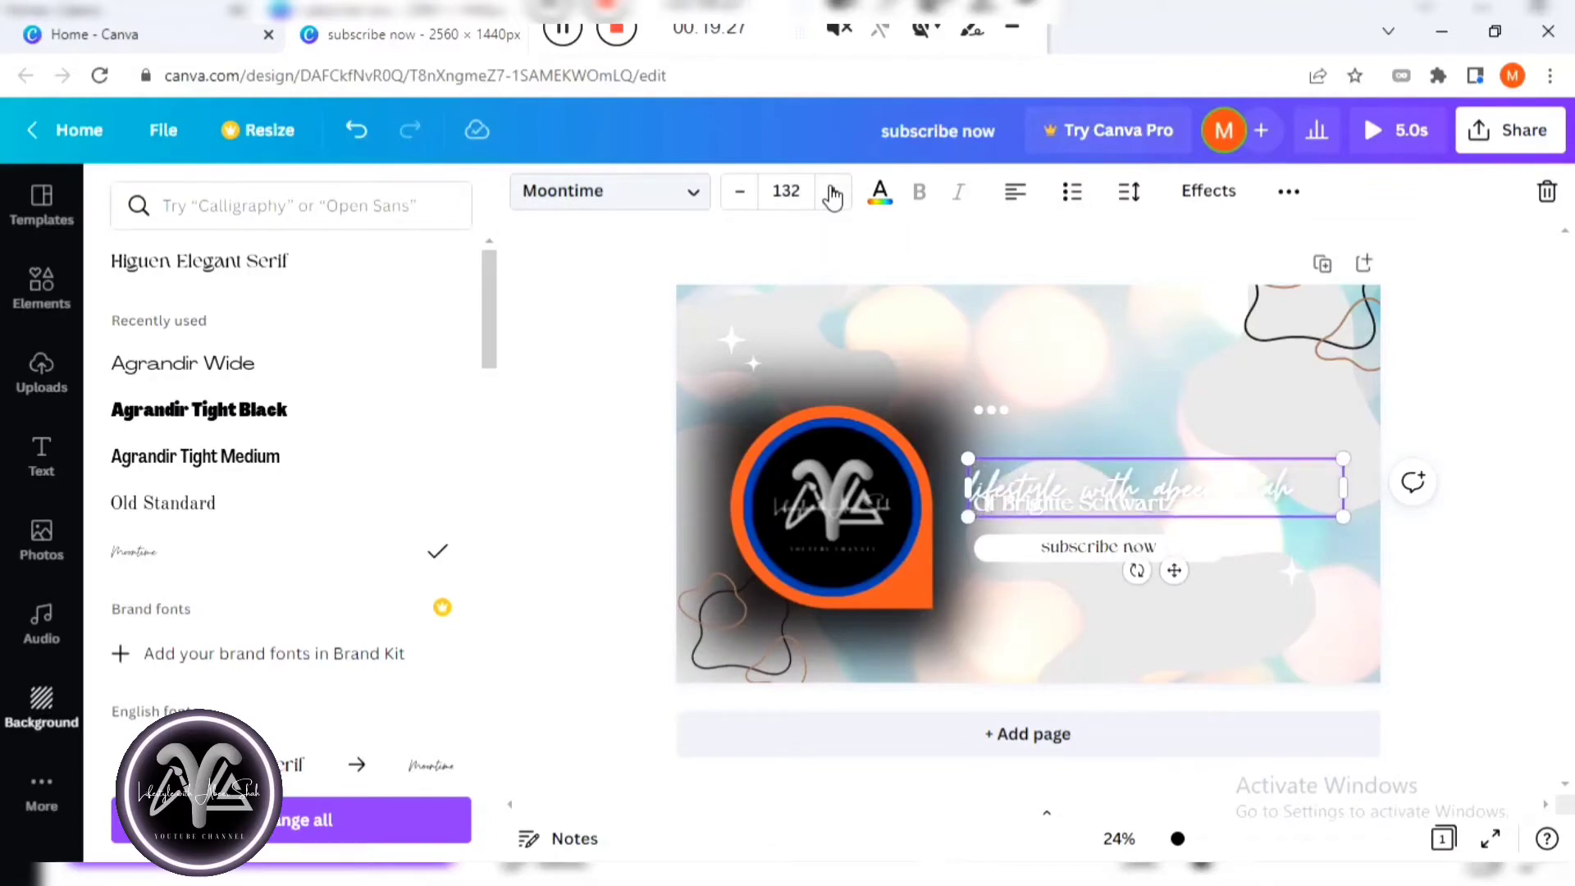
left_click(833, 195)
left_click_drag(1142, 471, 1174, 456)
Colour the channel title black, try several text effects and settle on Neon.
left_click(881, 191)
left_click(198, 312)
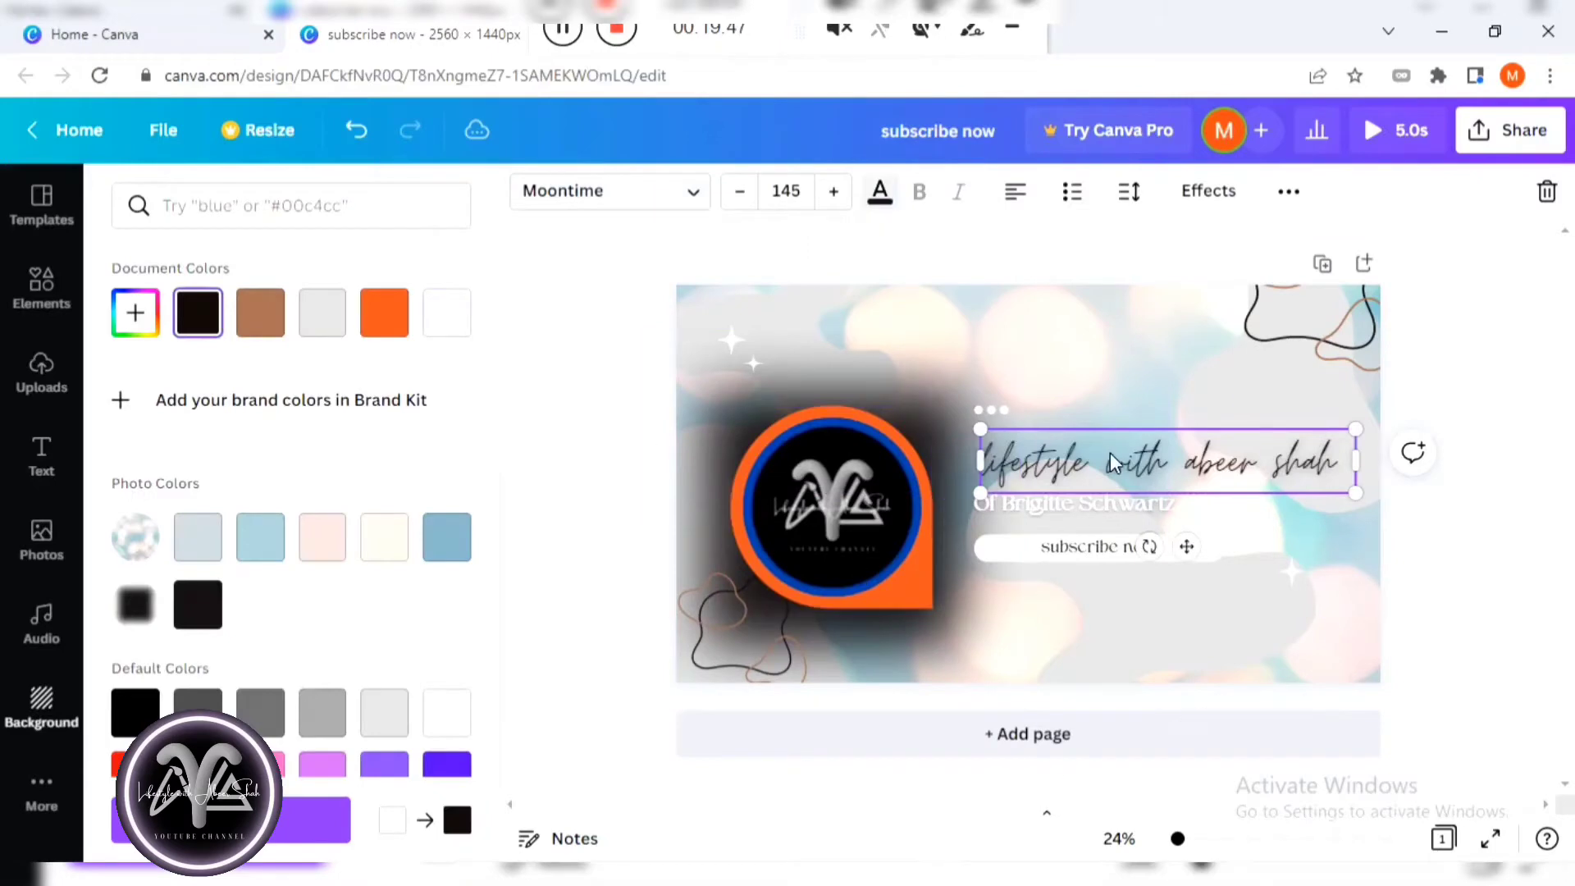
left_click(681, 210)
left_click(1227, 205)
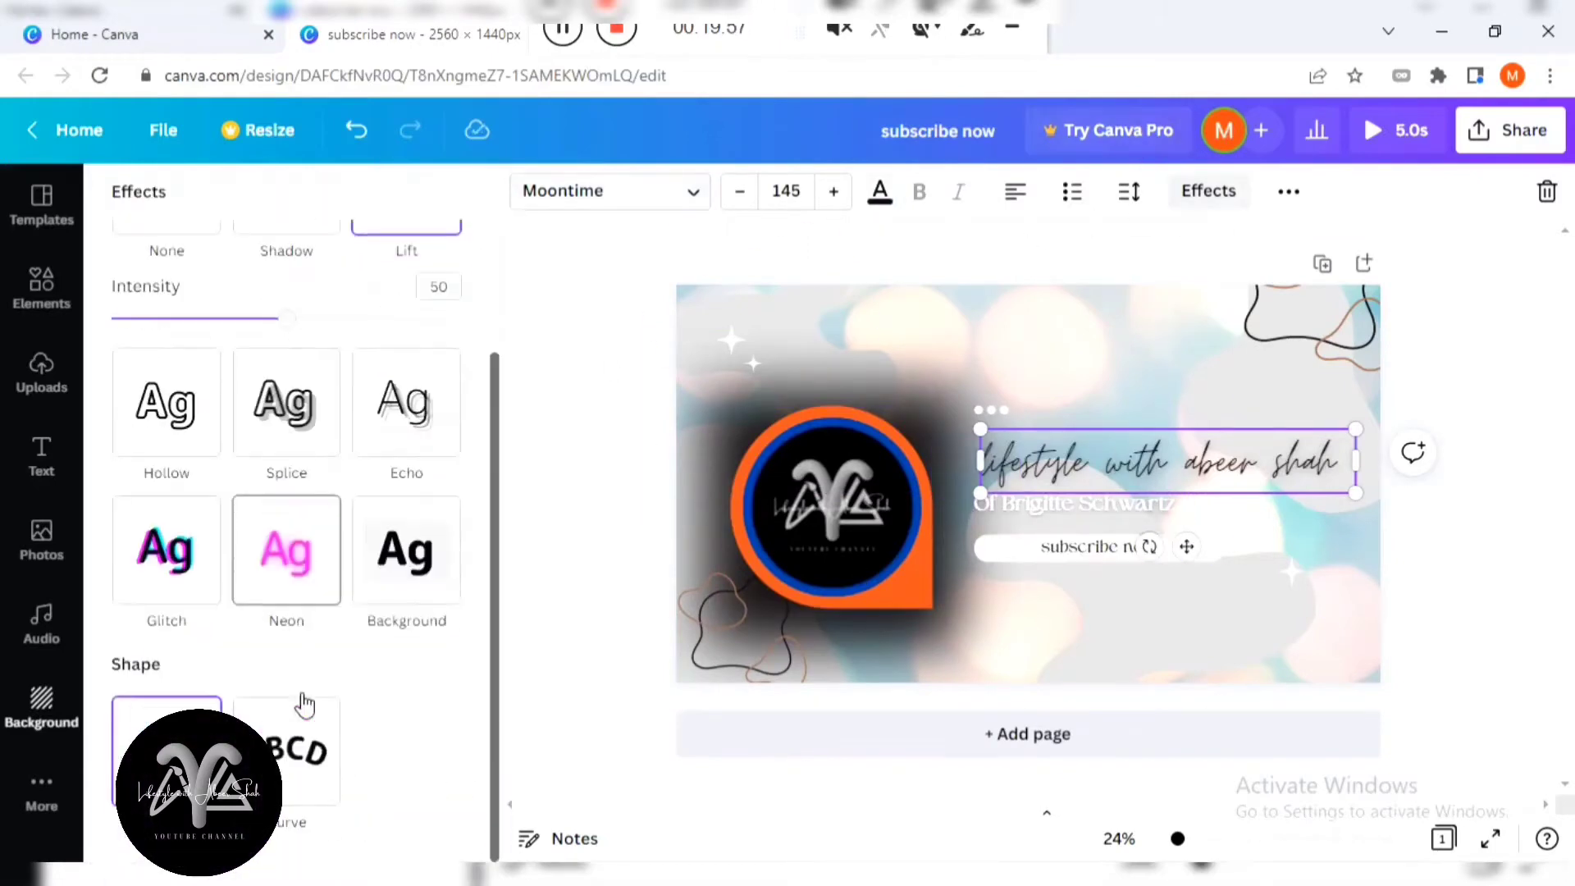
left_click(306, 591)
left_click(450, 495)
left_click(183, 478)
left_click(283, 510)
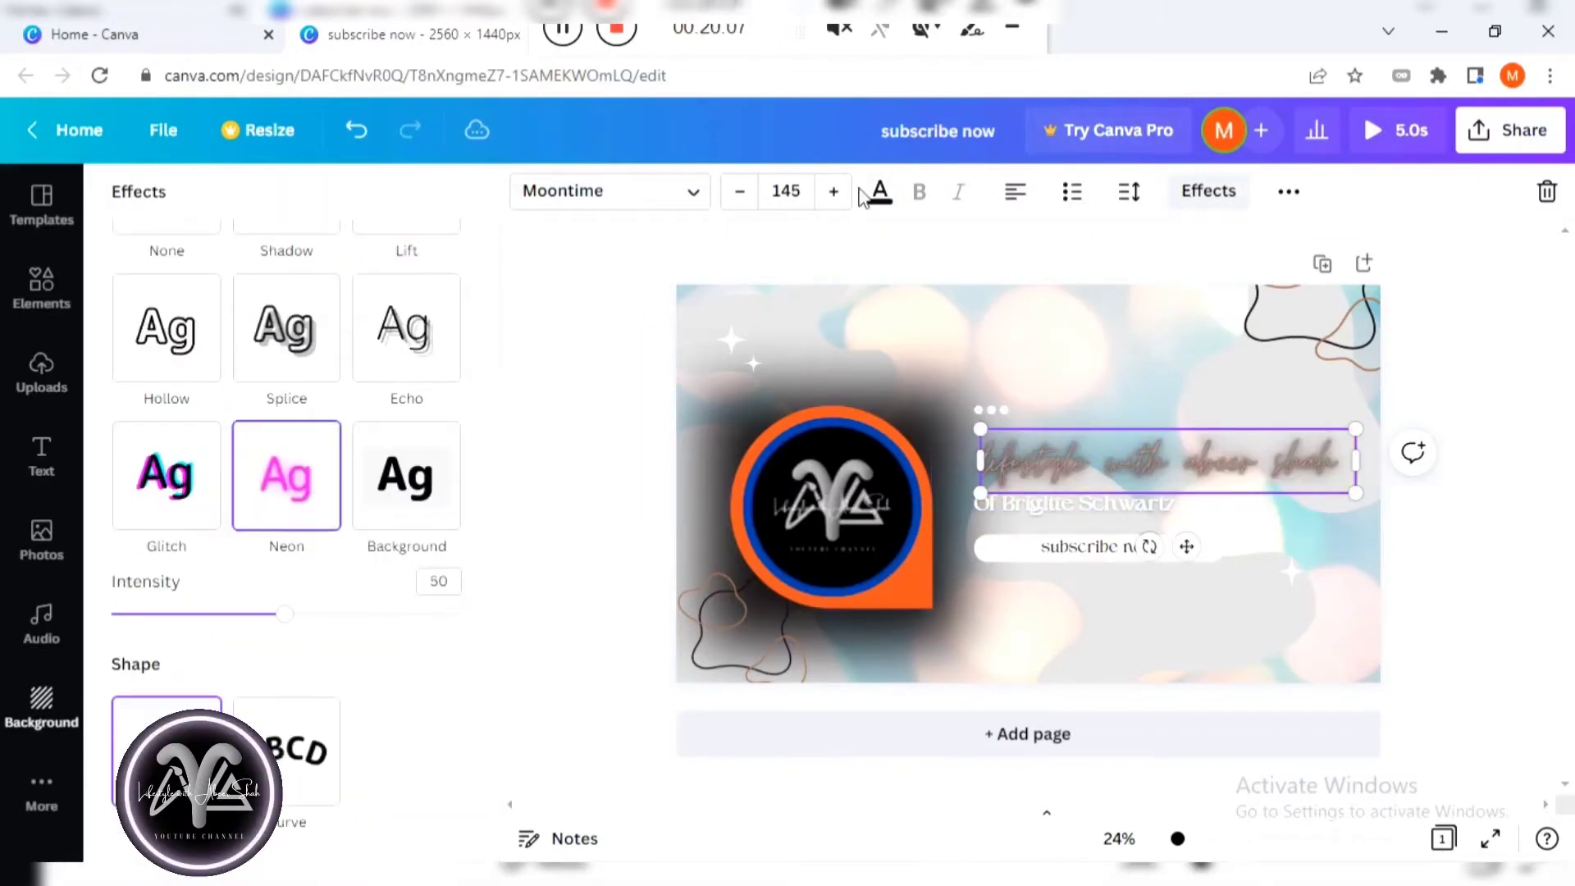
Try several document, photo and default colours on the channel title and settle on the medium blue photo colour.
left_click(881, 192)
left_click(399, 314)
left_click(261, 537)
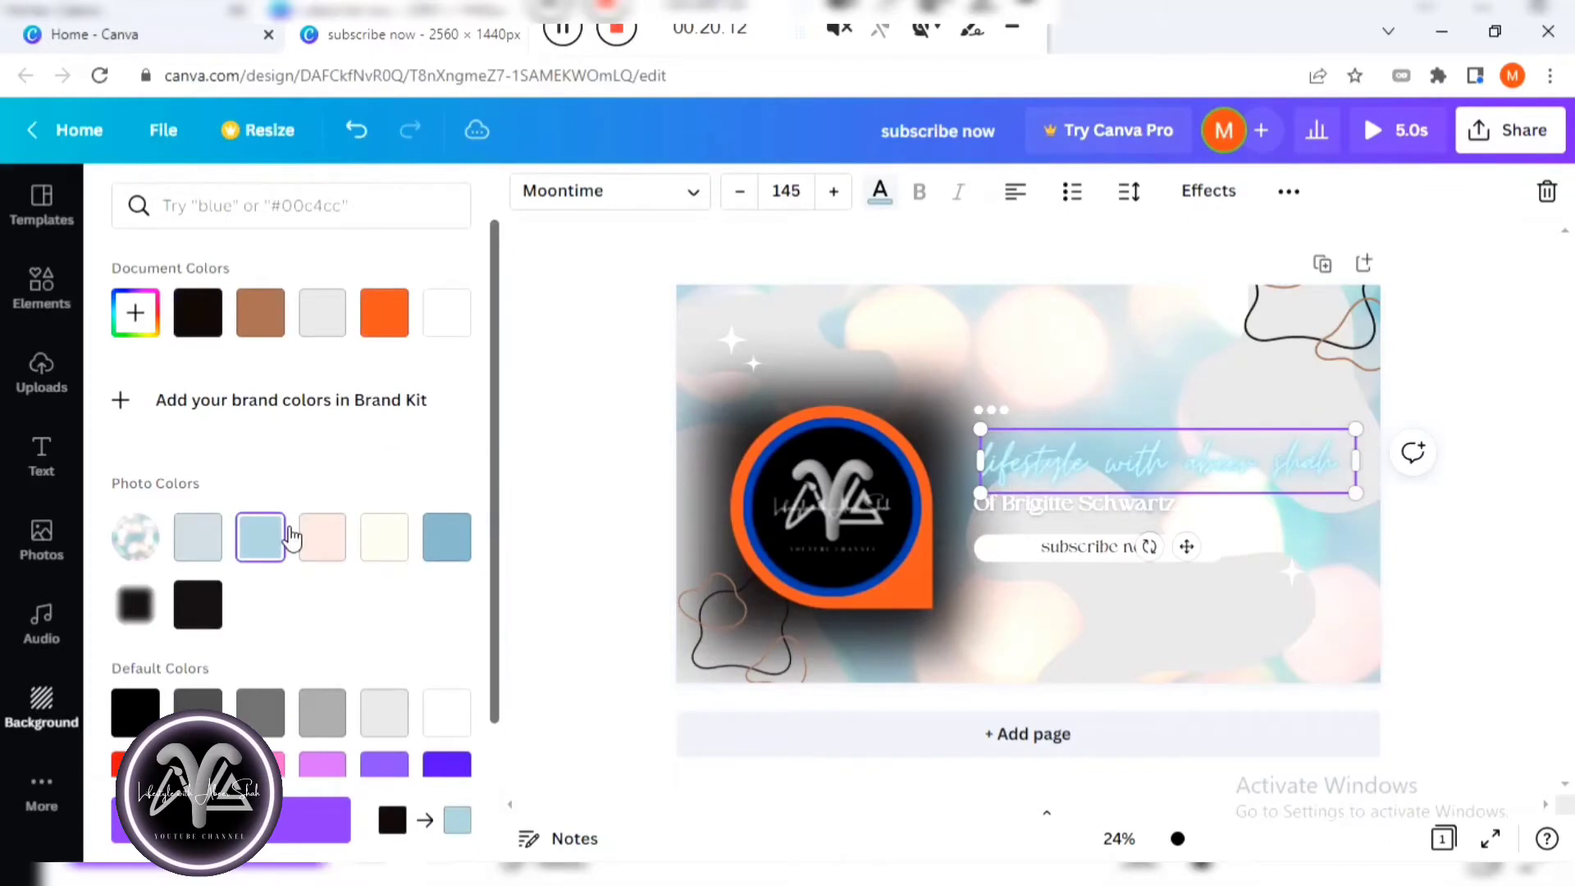
left_click(191, 603)
scroll(328, 685, "down", 2)
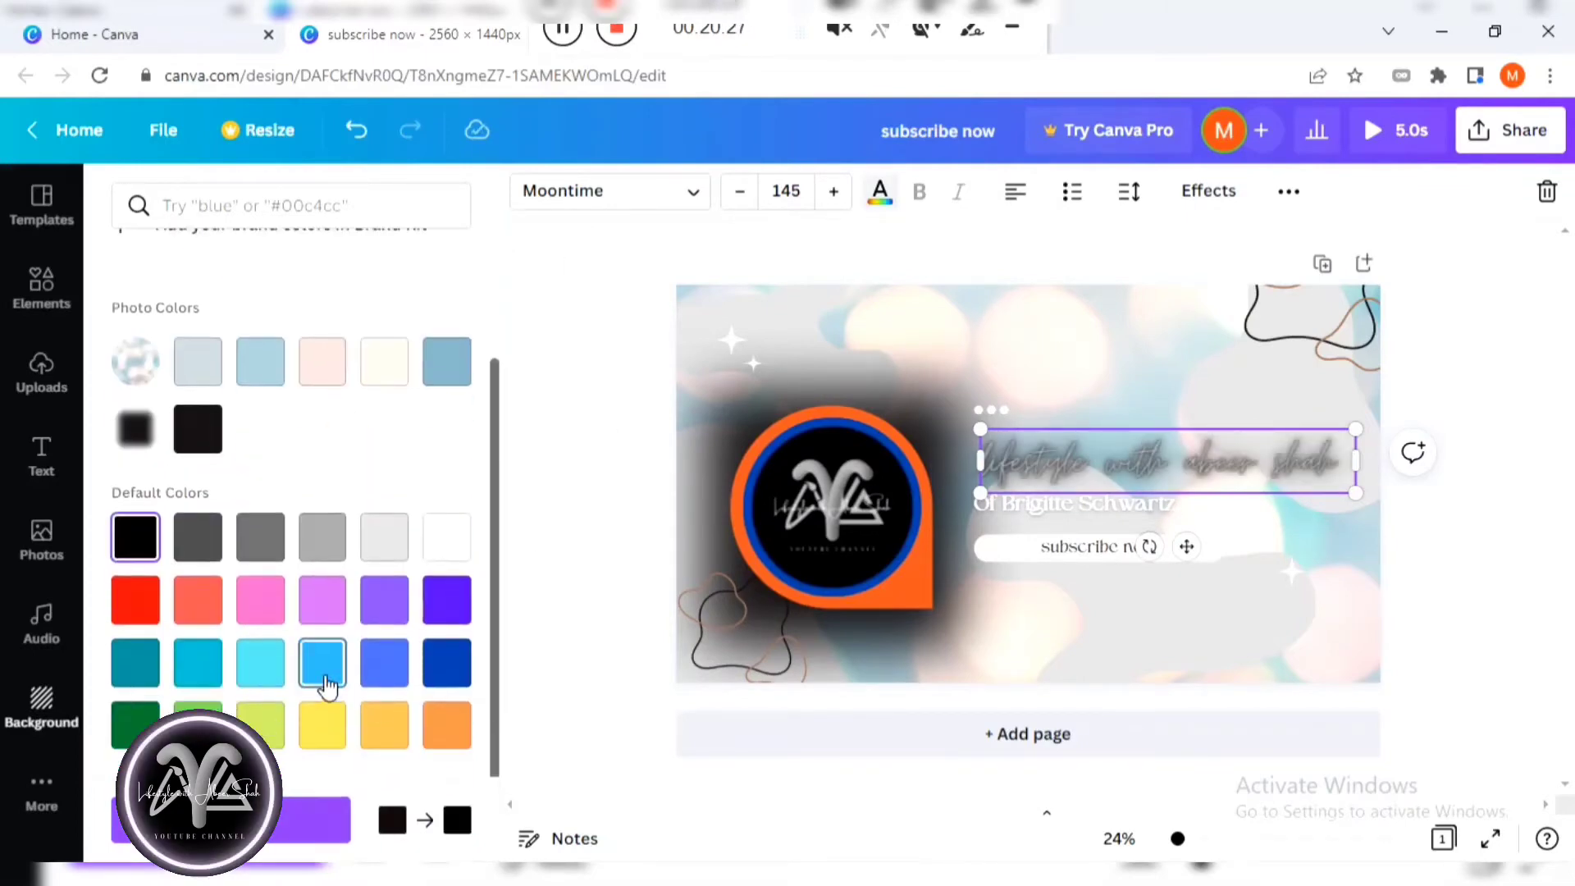
left_click(136, 720)
left_click(446, 361)
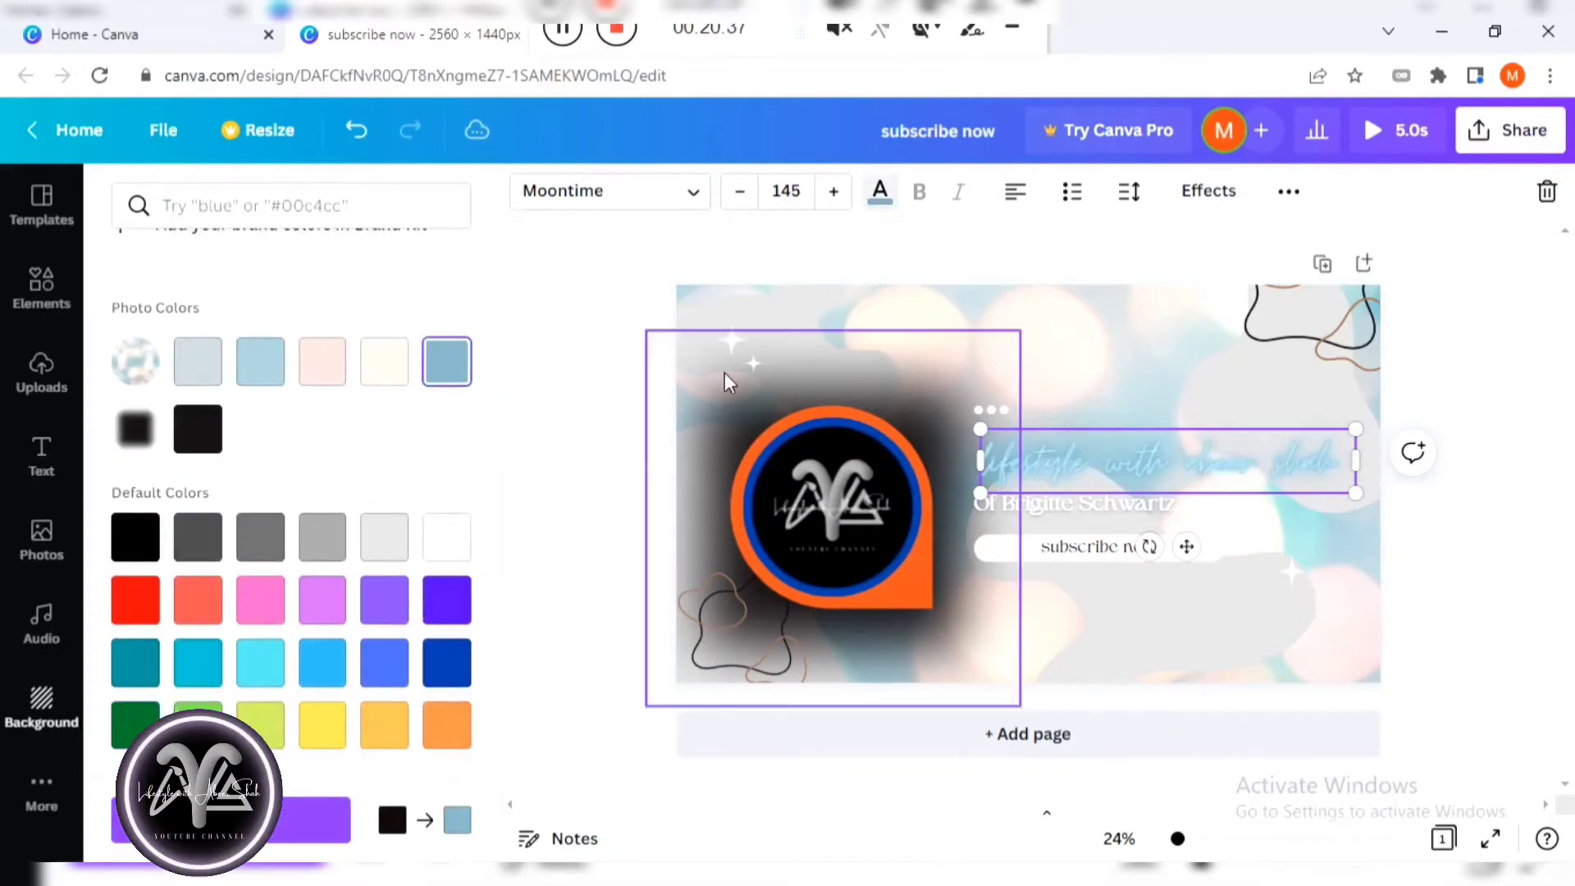
Capitalise the main words of the channel title, widen its text box to fit one line and shift it clear of the logo.
left_click(1196, 464)
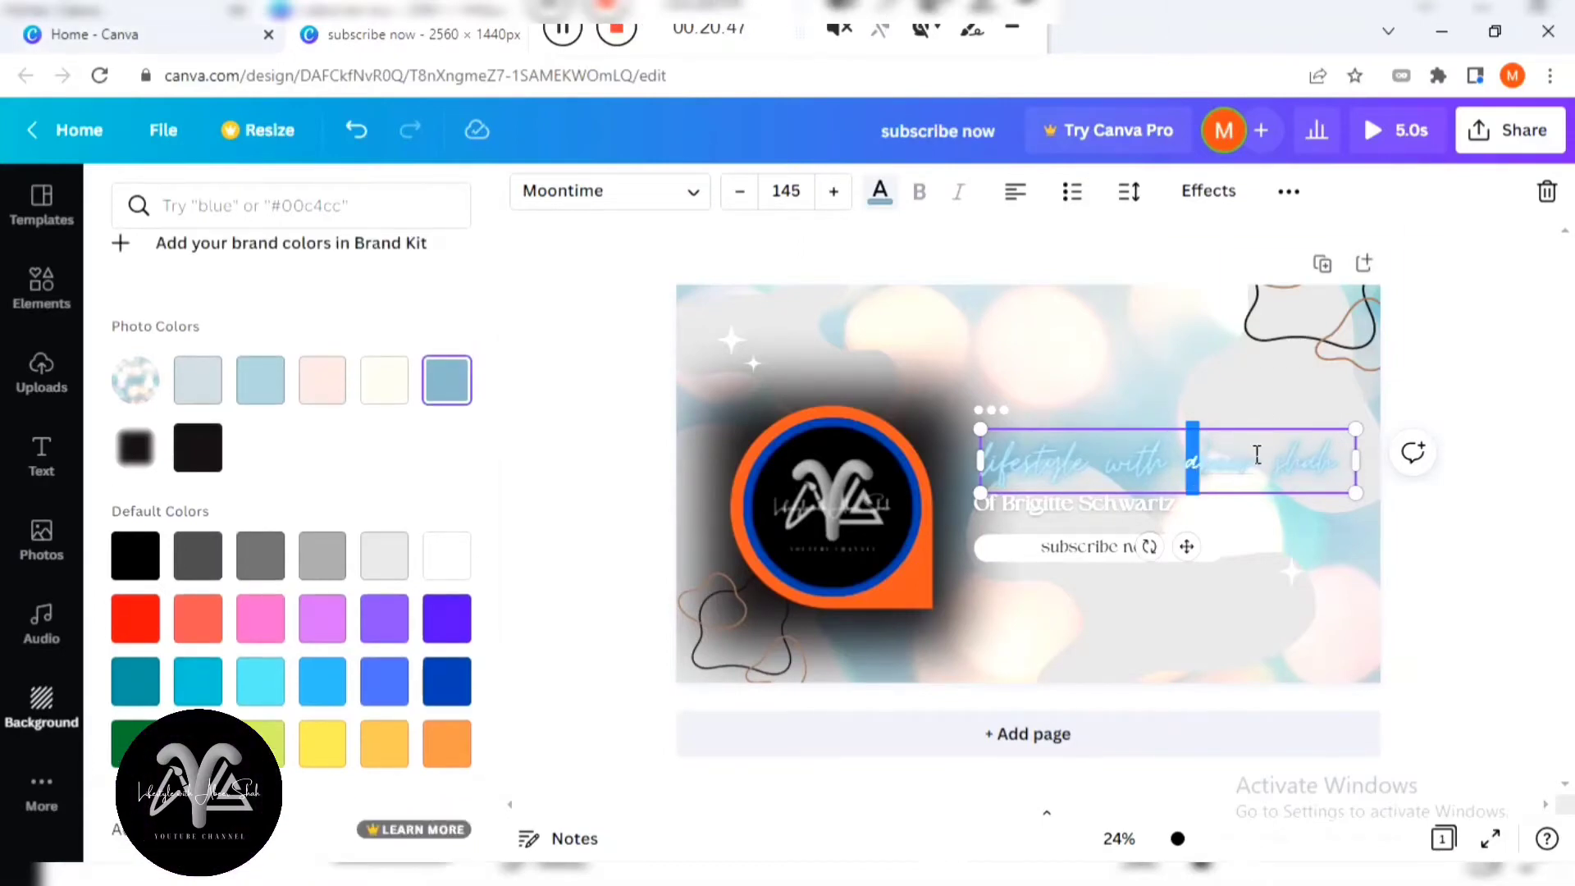
left_click(1291, 505)
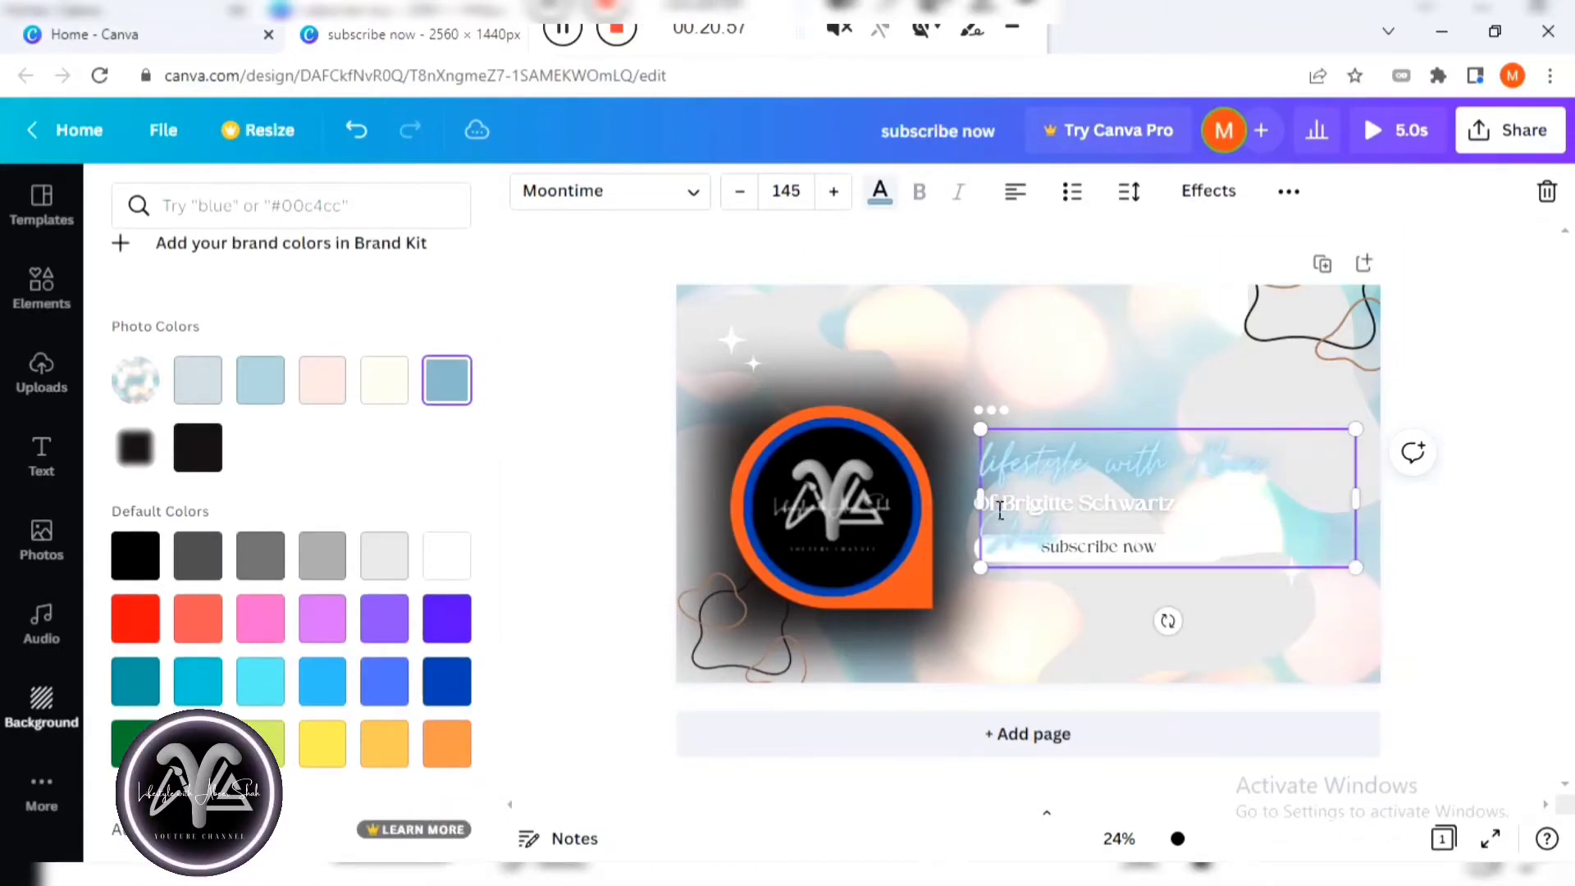
left_click_drag(980, 500, 933, 500)
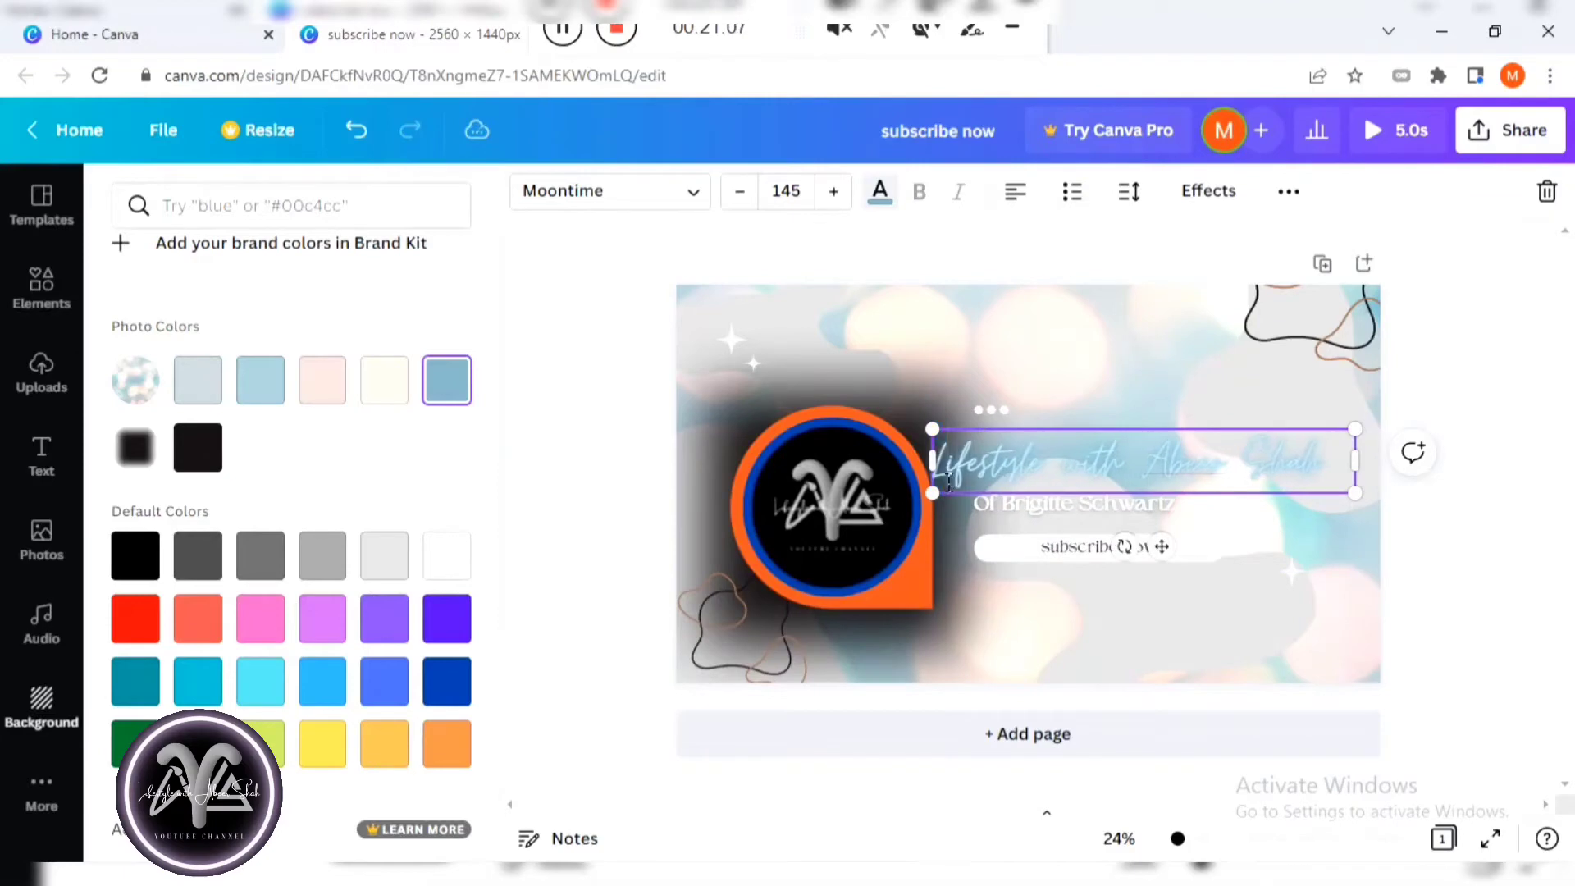
left_click_drag(1086, 440, 1130, 440)
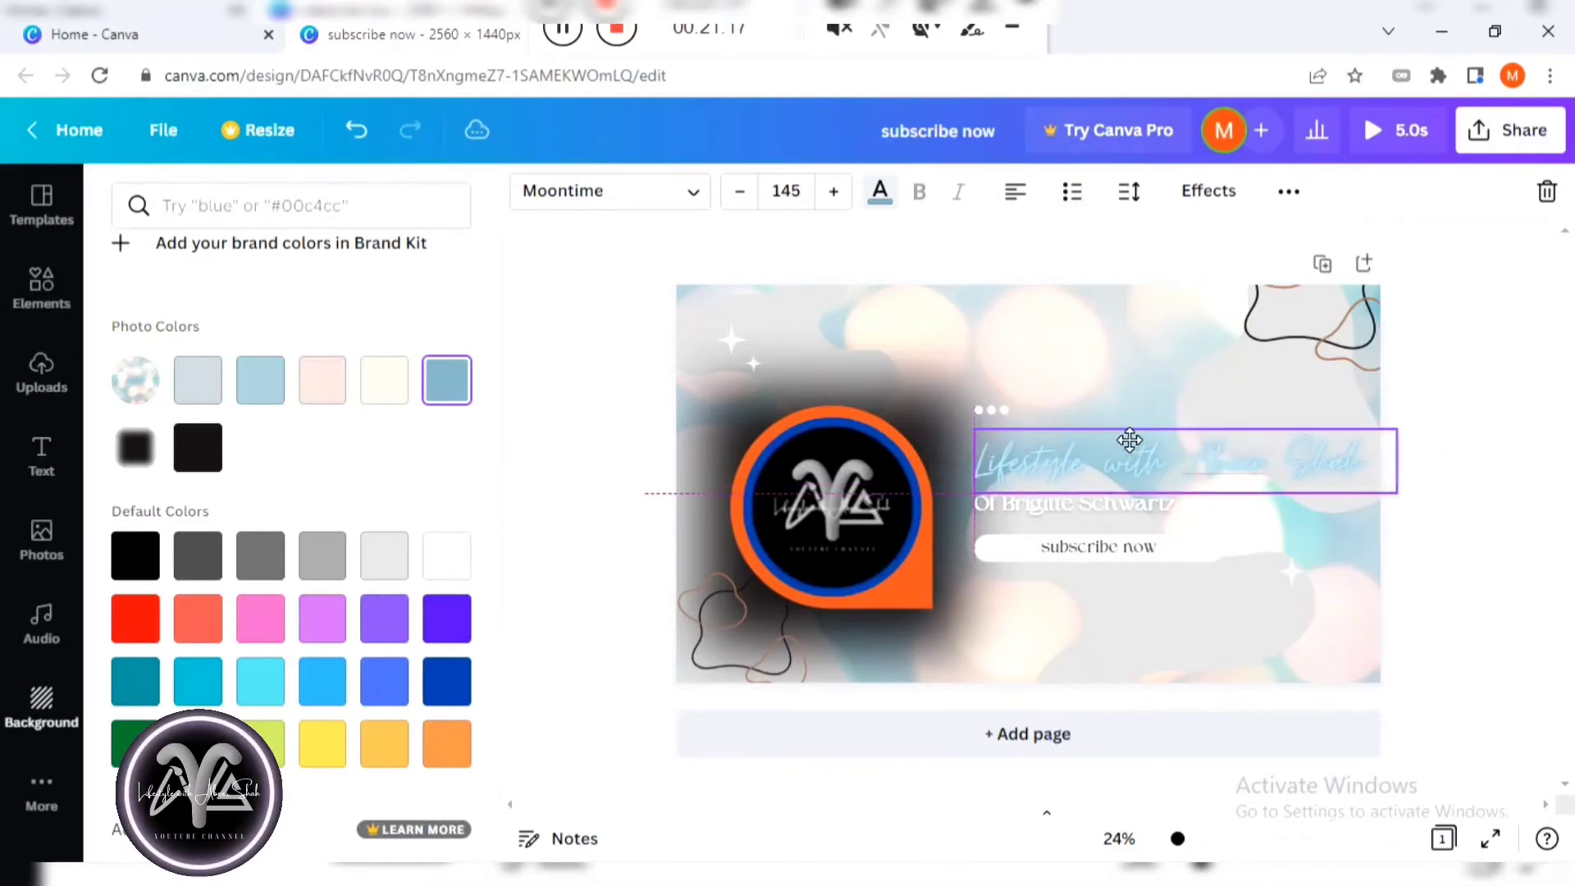
Delete the subtitle under the channel title and move the "subscribe now" text and its white bar up beneath the title.
left_click(1054, 508)
key("Delete")
left_click_drag(1046, 554, 1056, 525)
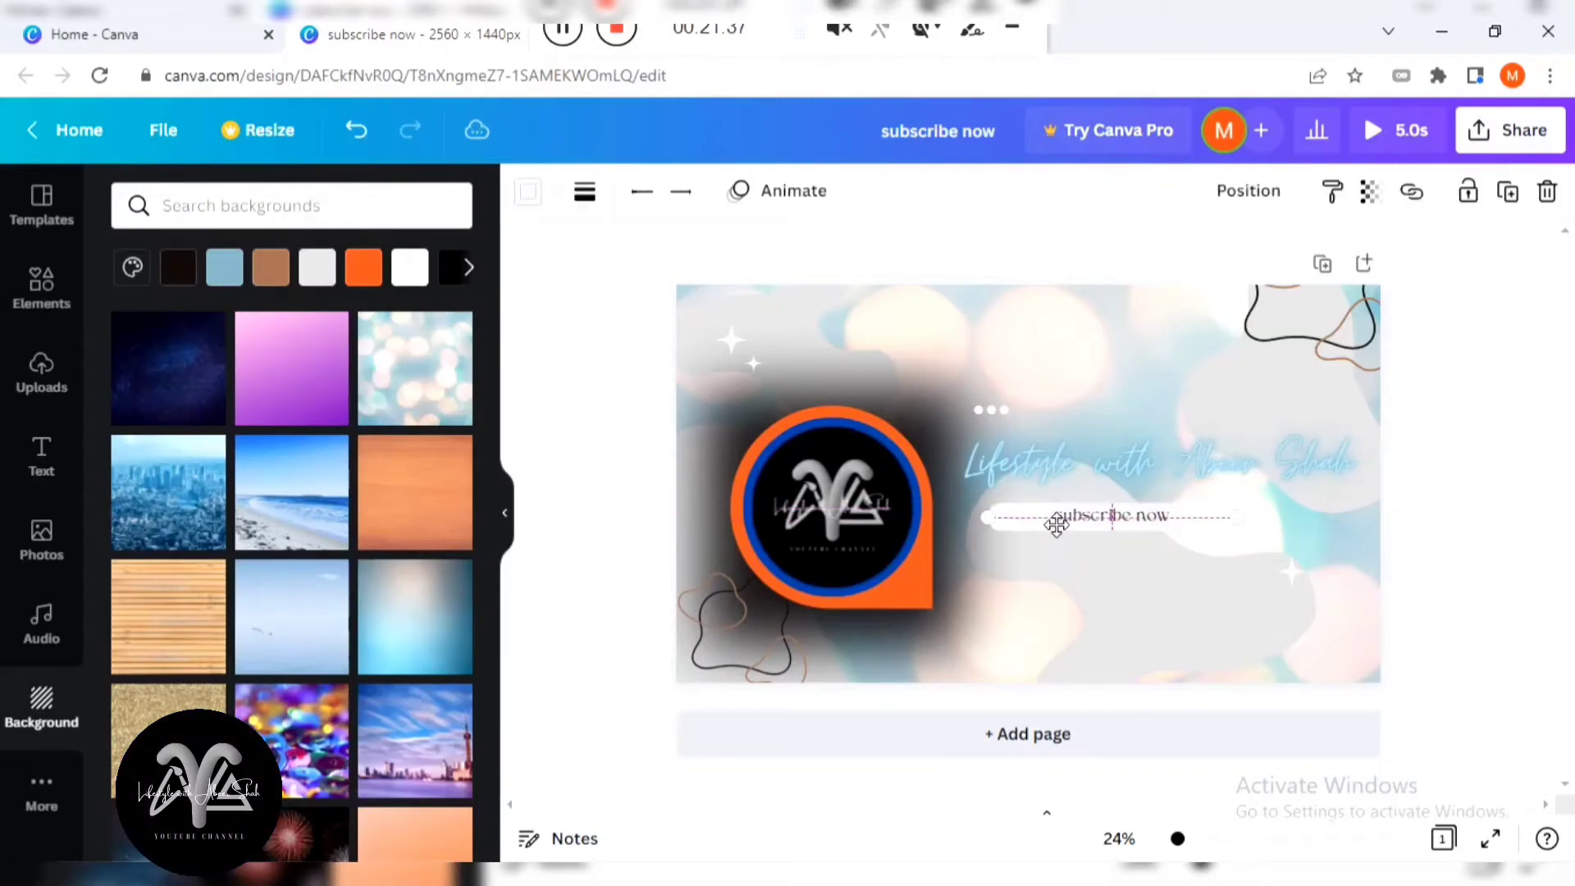
left_click(1059, 523)
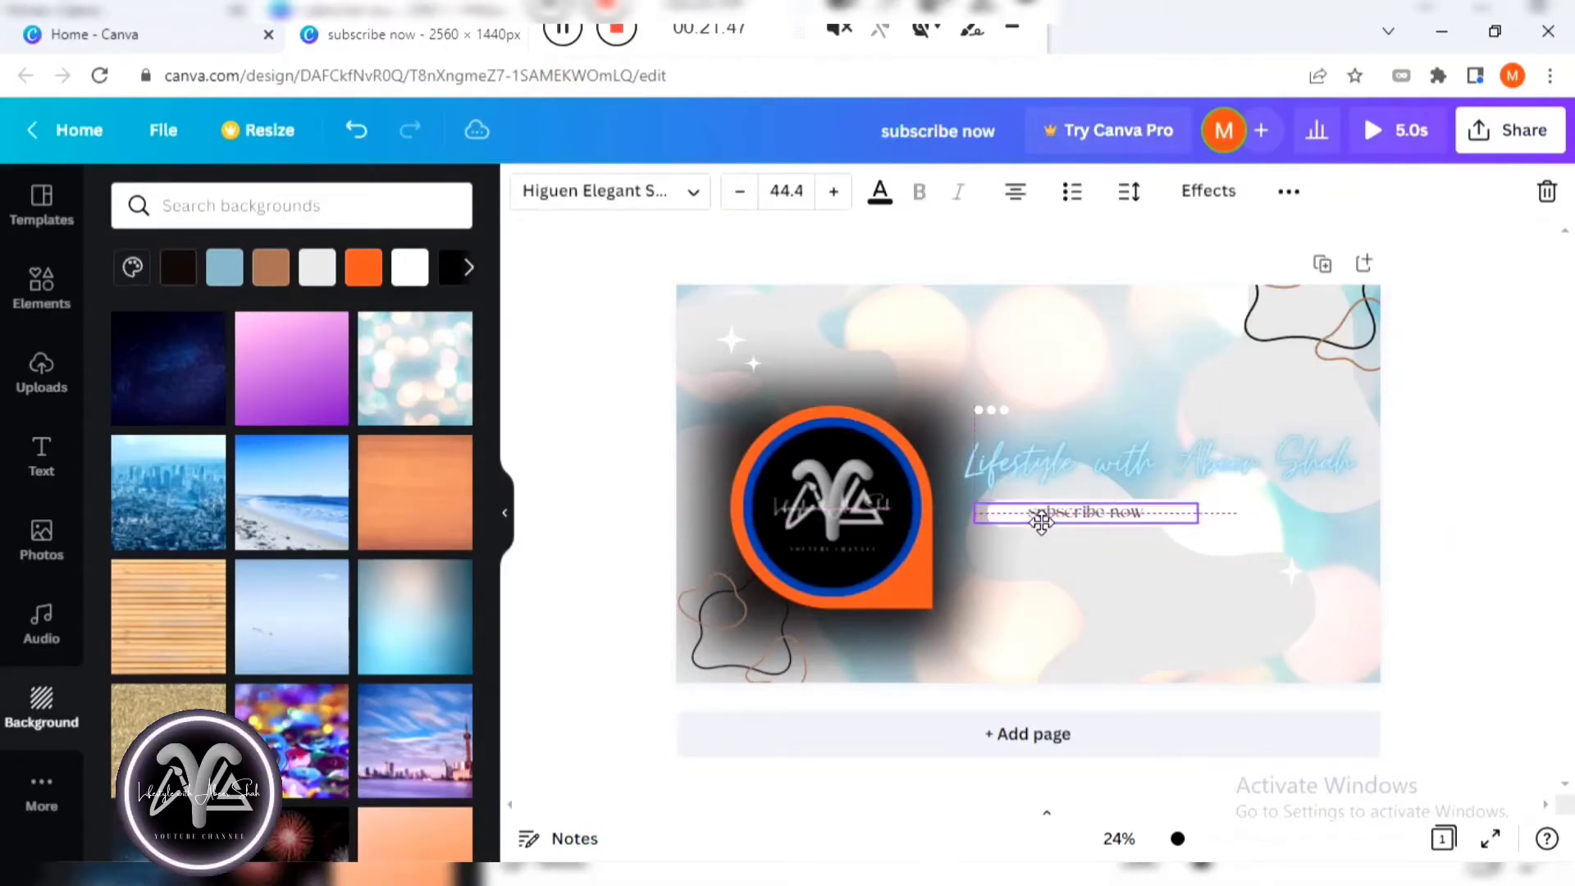
left_click(1170, 520)
Nudge the channel title, place the three dots just above its start and recolour the dots black.
left_click(1205, 484)
left_click_drag(1005, 420, 988, 437)
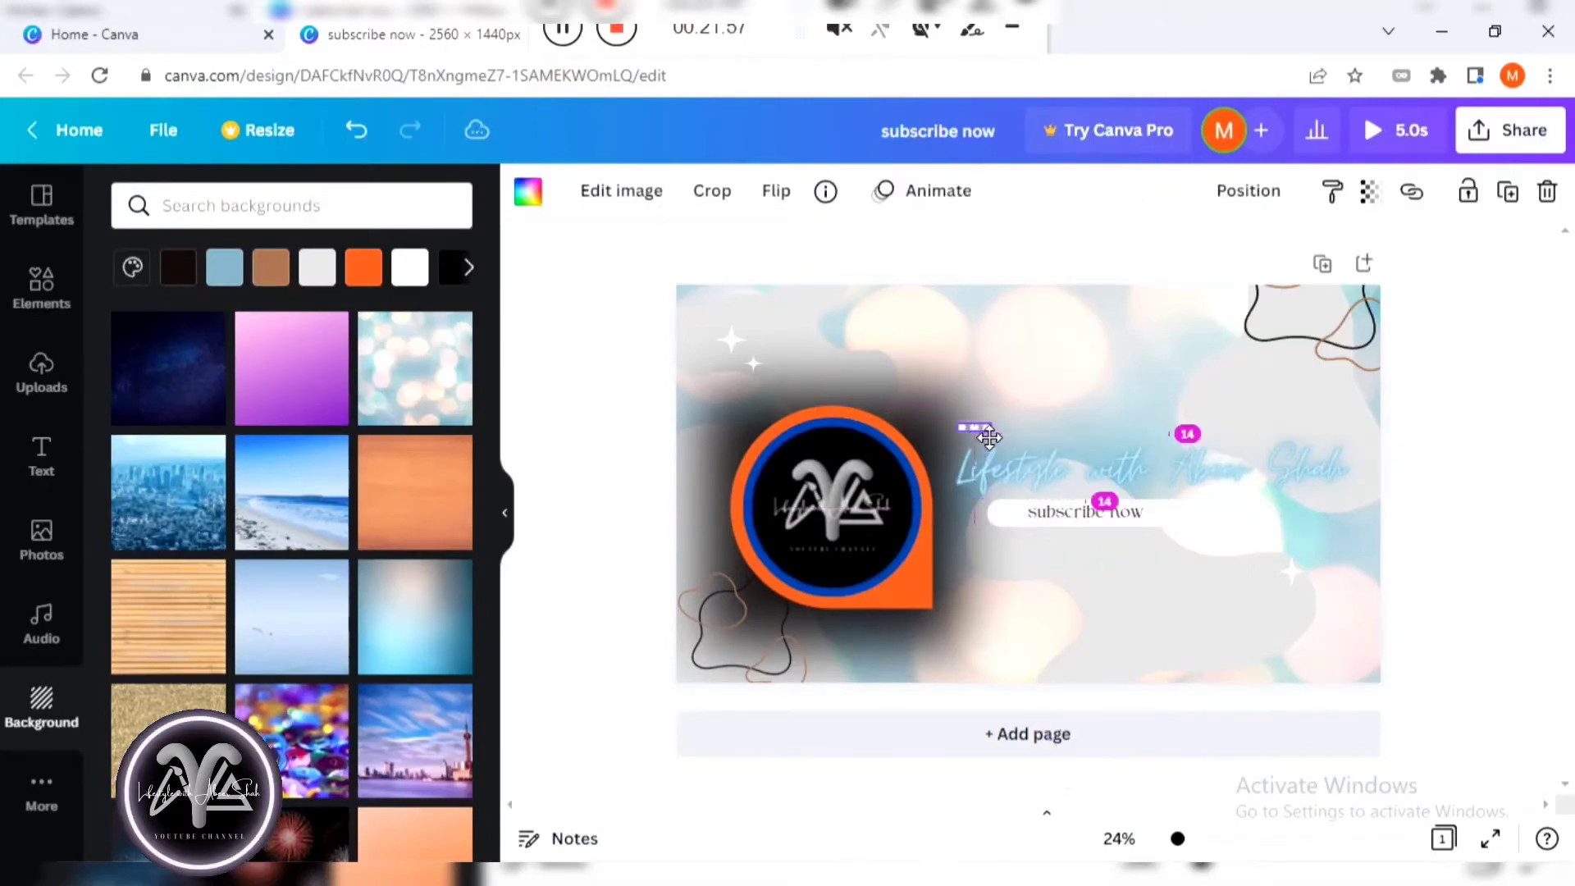
left_click(527, 191)
left_click(261, 312)
left_click(197, 312)
left_click(1132, 369)
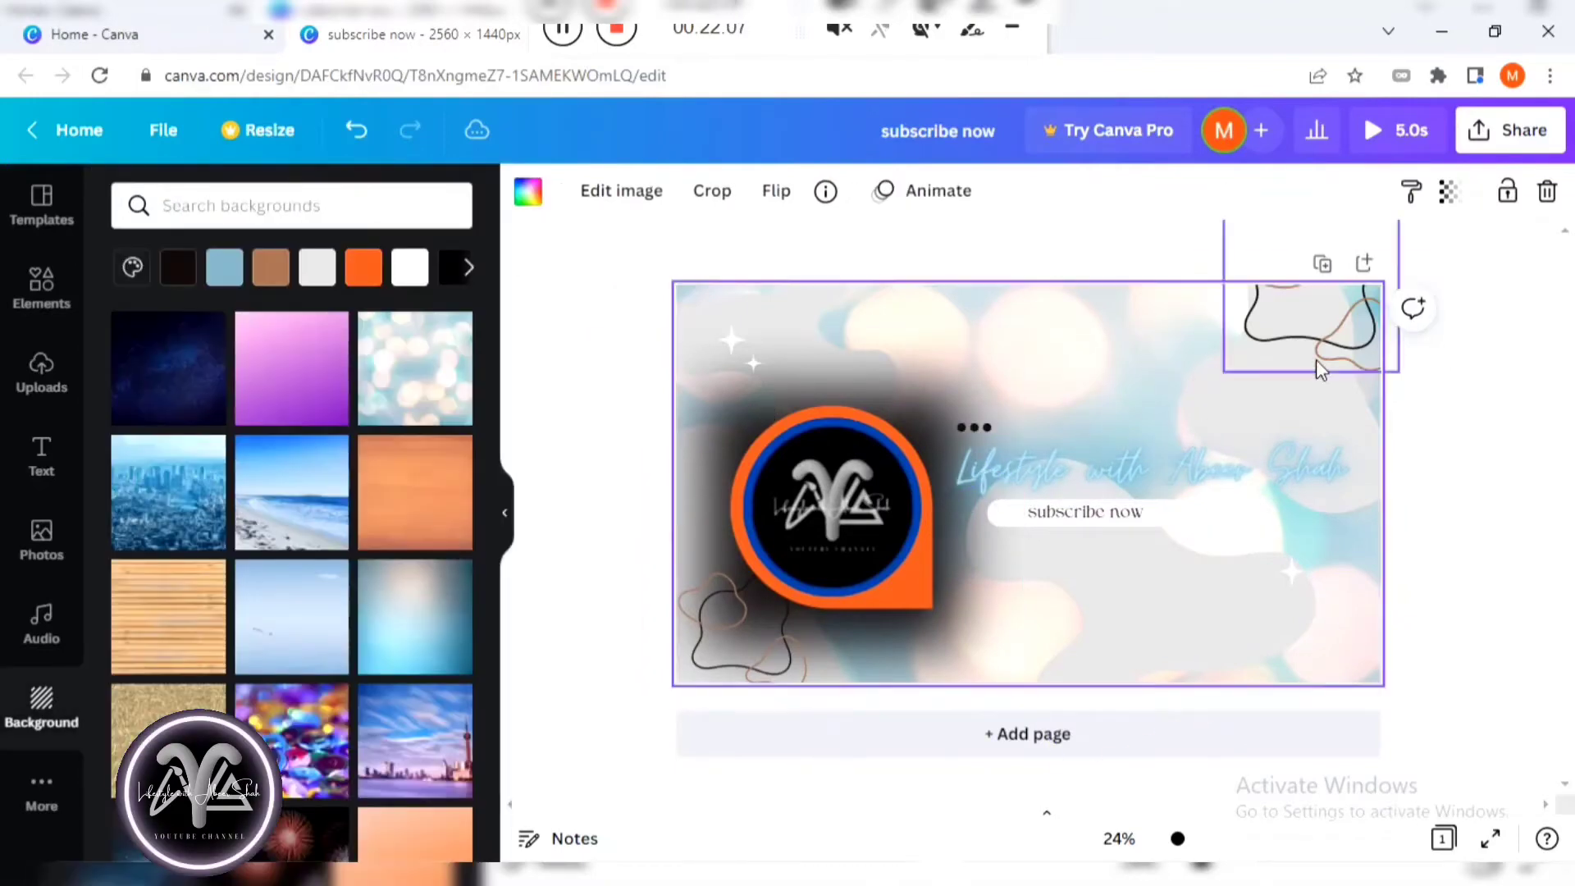
Shrink the upper-right line art and place it above the title's end, and shift the framed logo and its black blur slightly up.
left_click_drag(1347, 299, 1219, 374)
left_click_drag(1186, 410, 1258, 396)
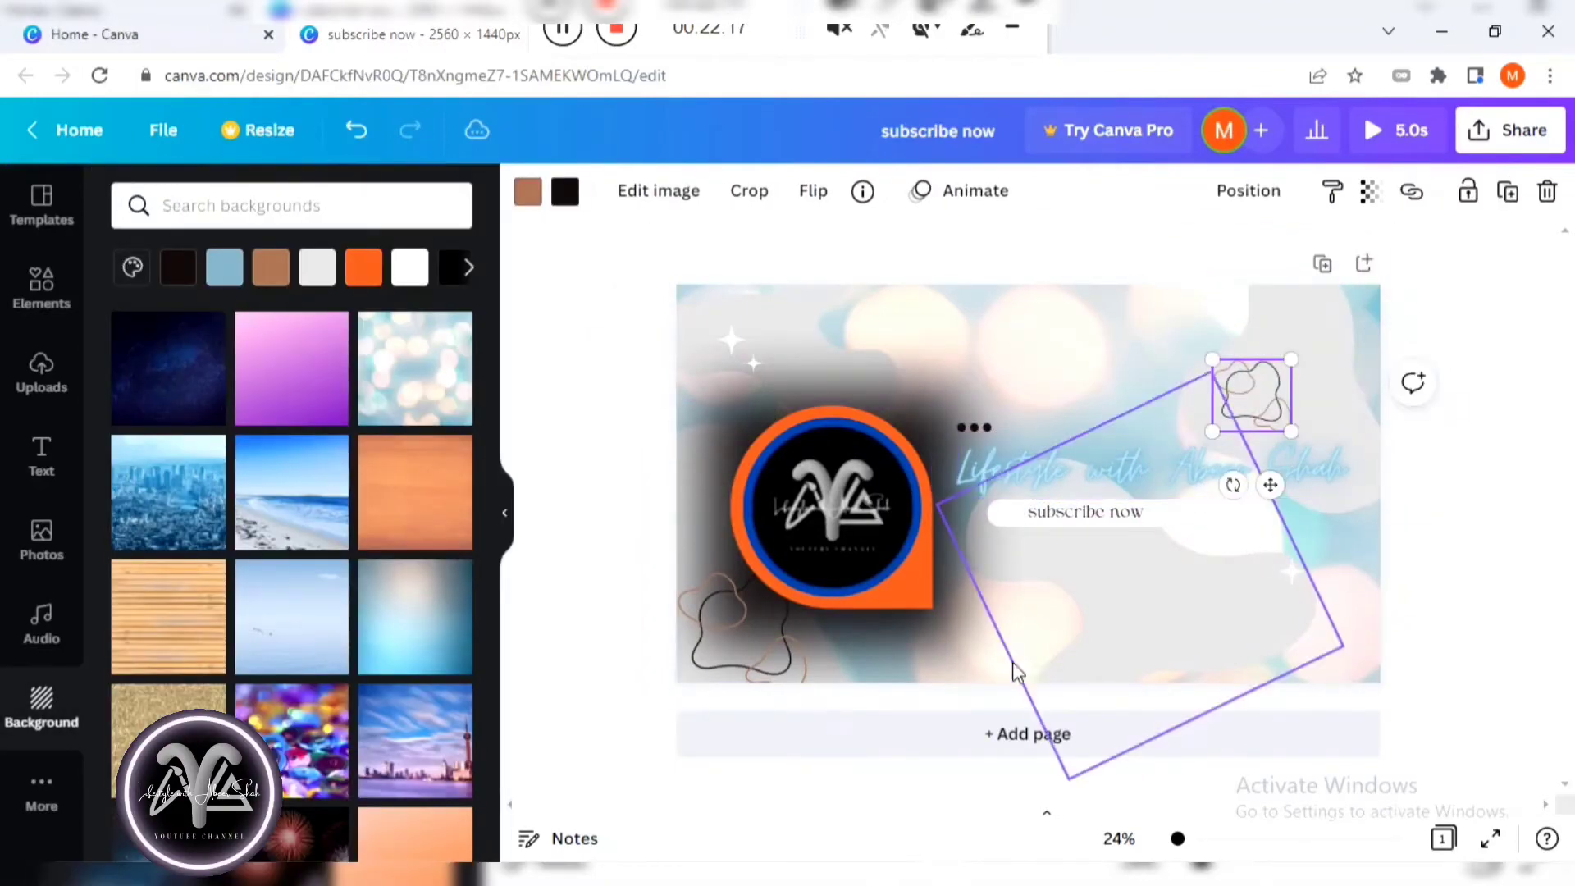
left_click_drag(821, 490, 825, 460)
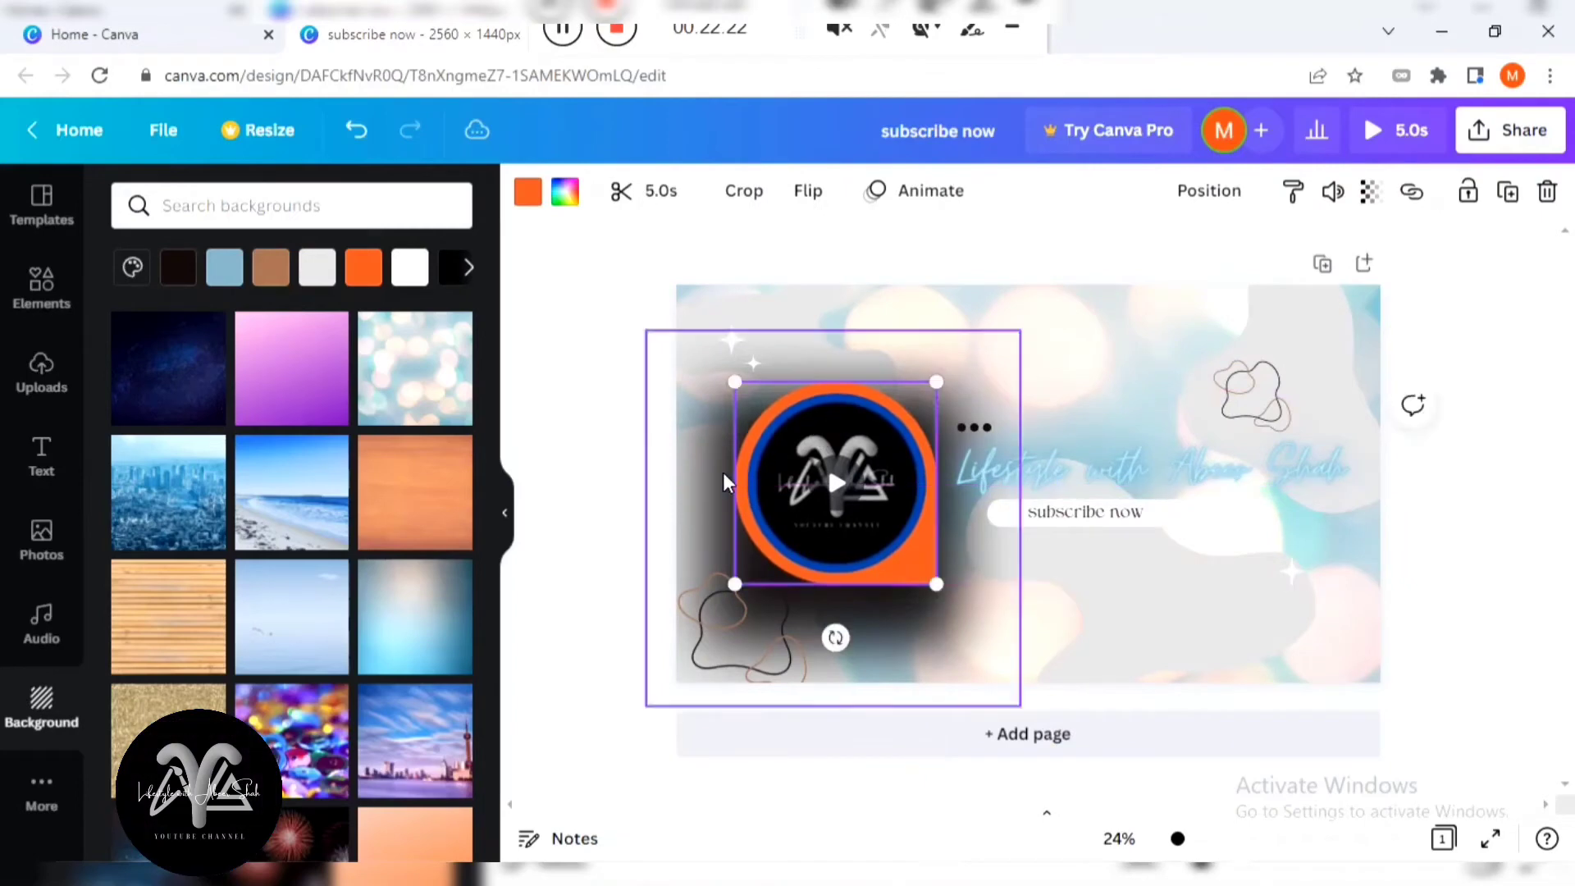
left_click_drag(725, 482, 739, 453)
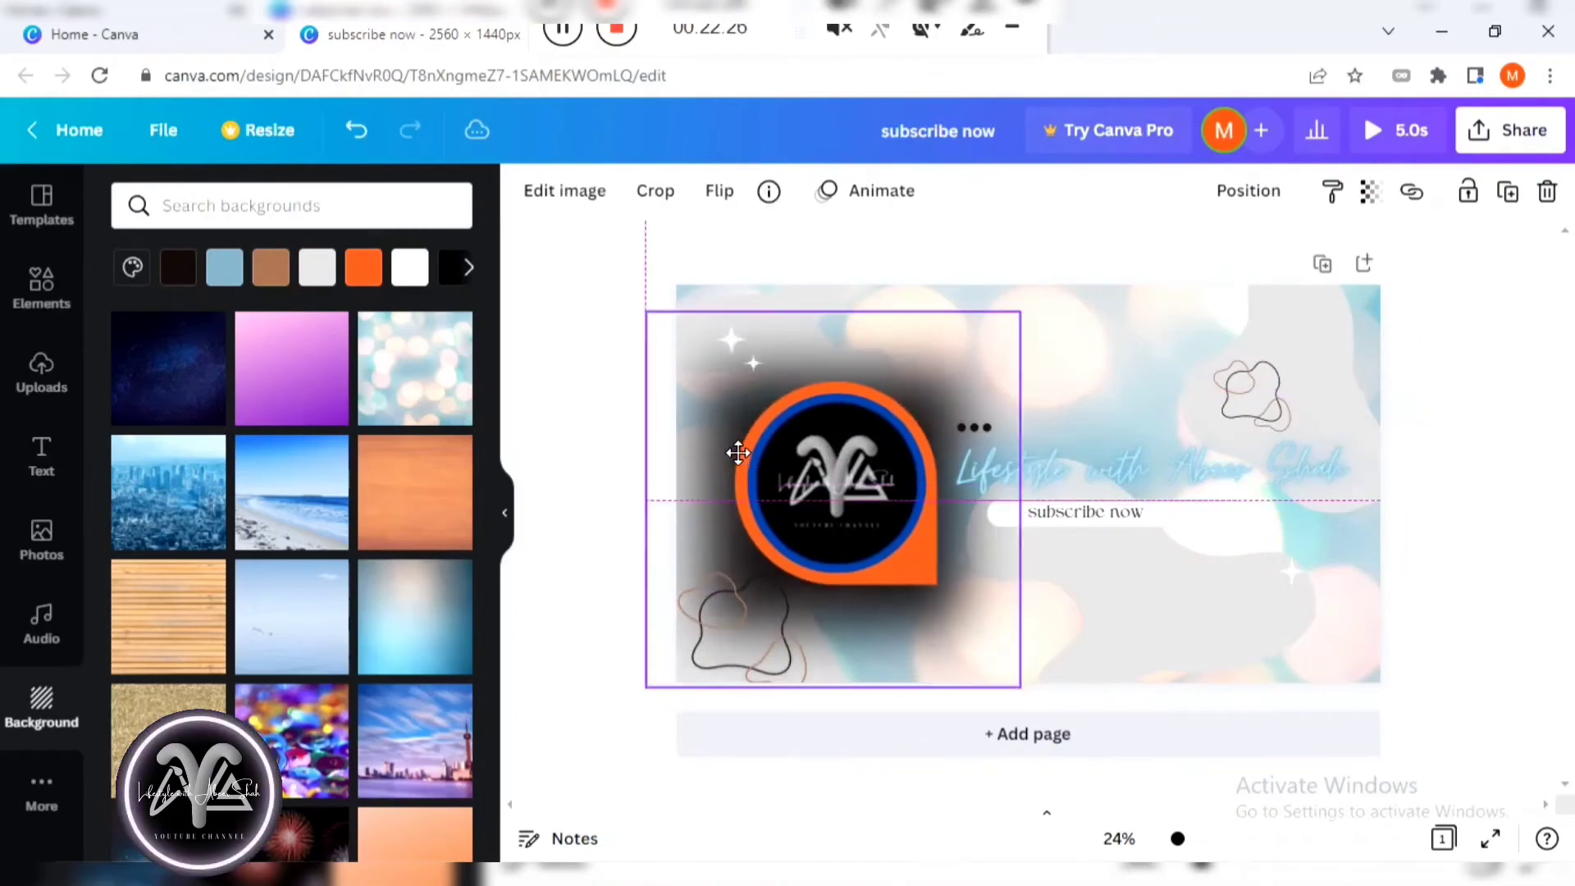
Clear the Frame search in the elements library and open the full Gradient collection of graphics.
left_click(69, 305)
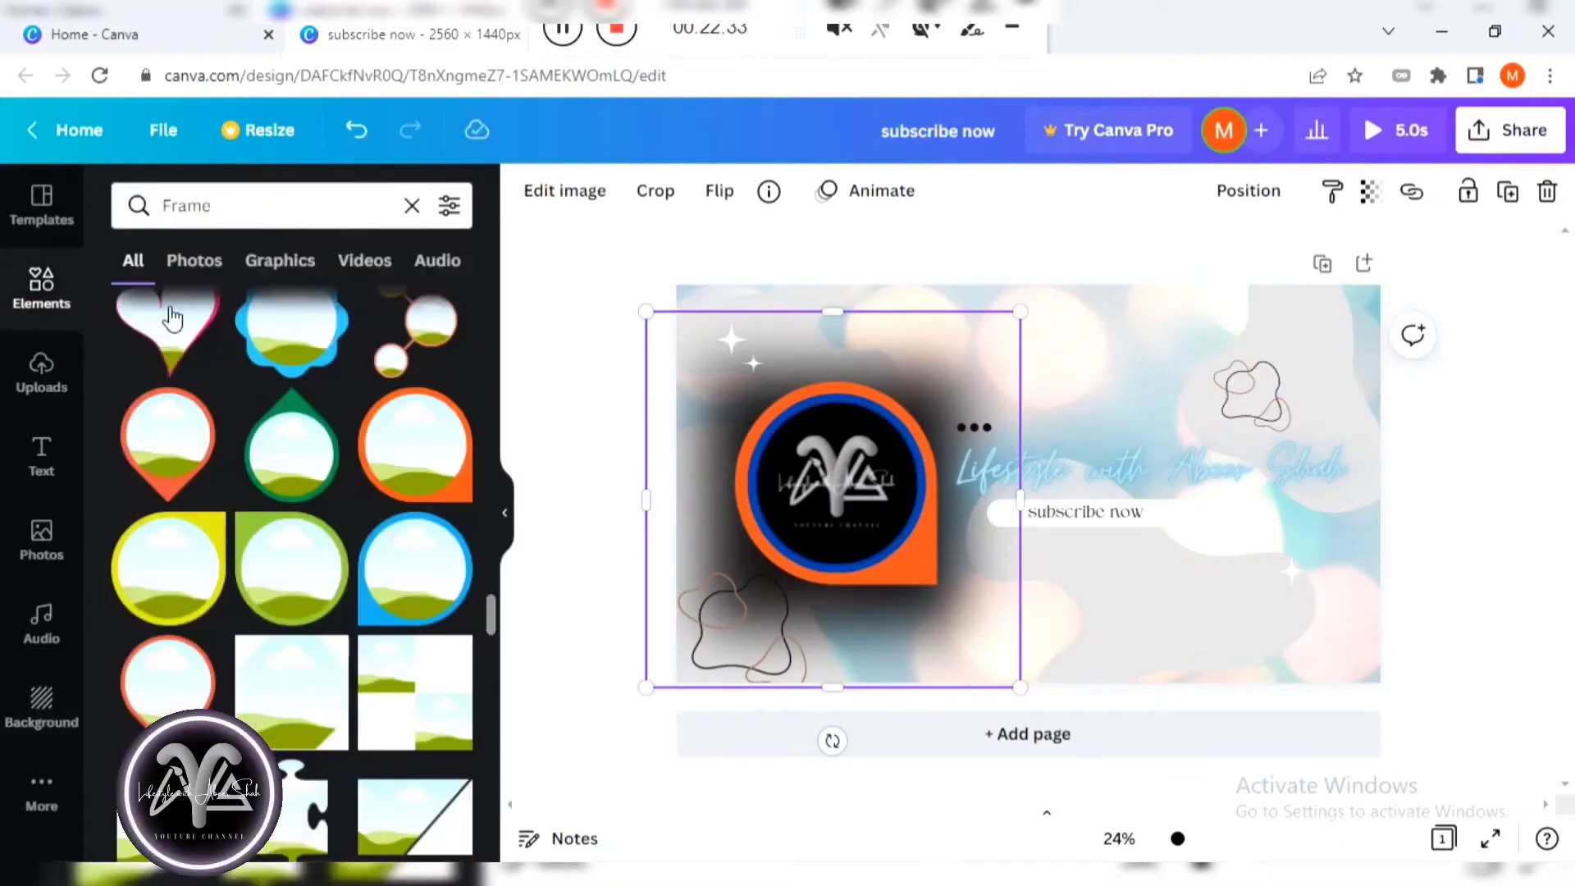
left_click(412, 205)
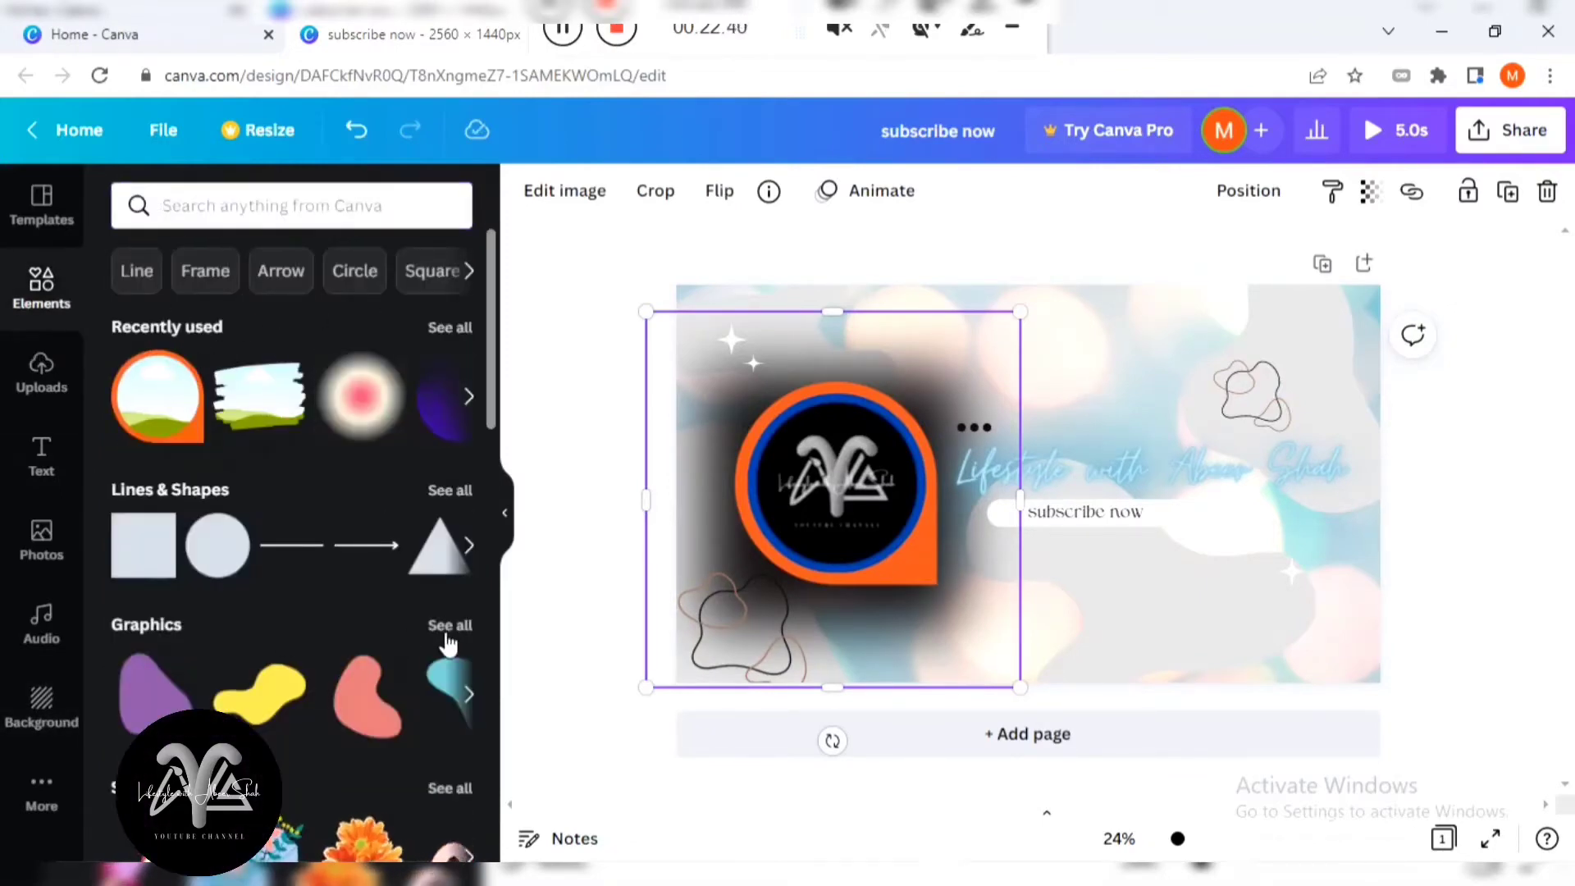
left_click(448, 625)
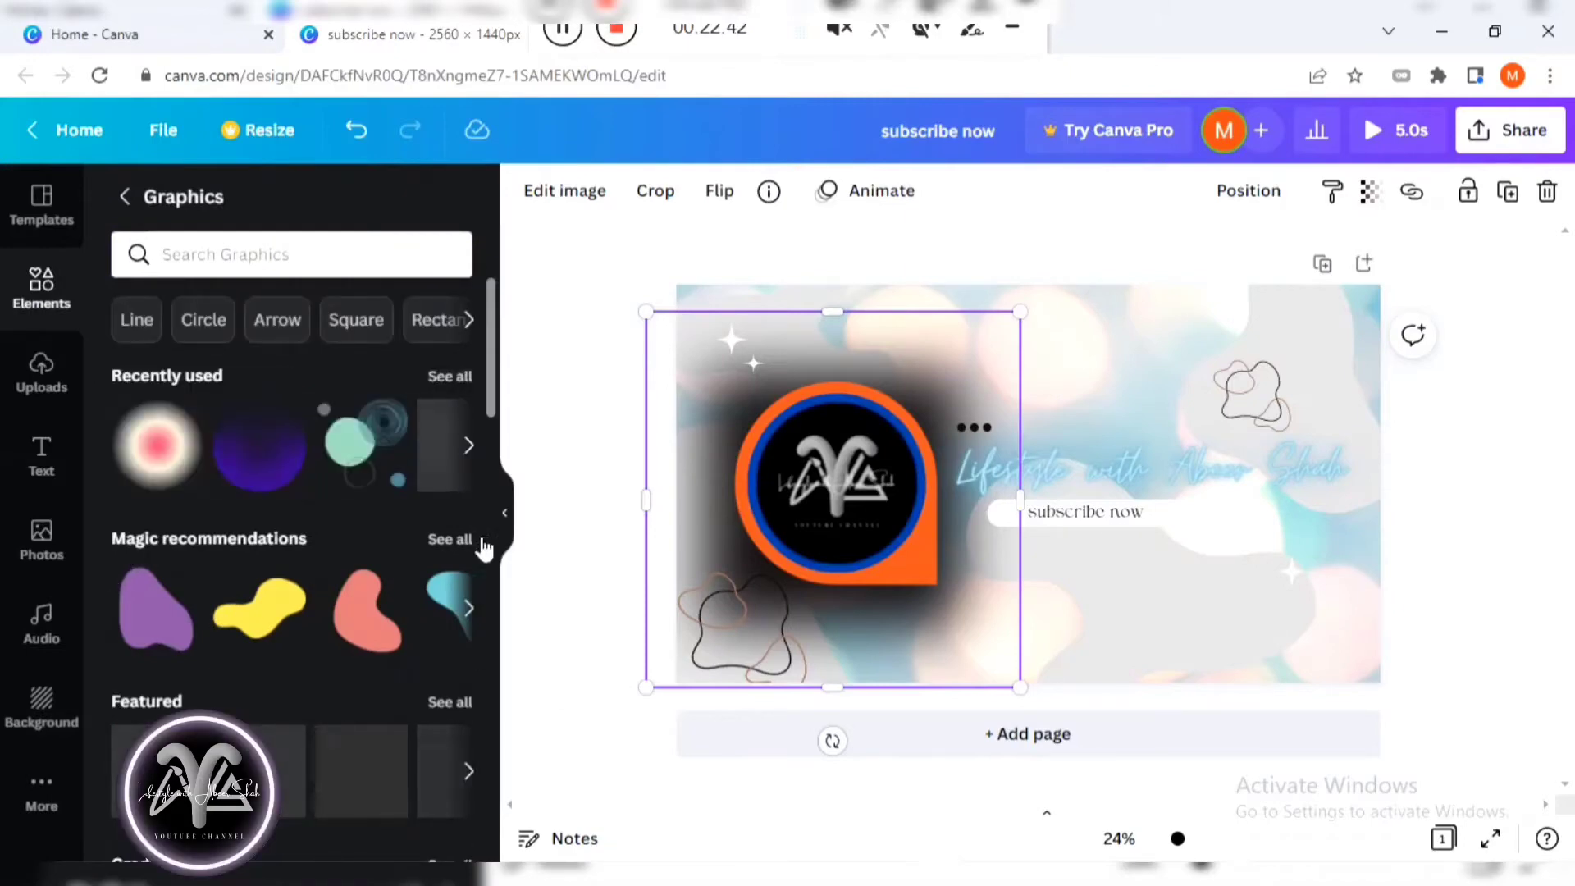
scroll(484, 541, "down", 4)
left_click(451, 516)
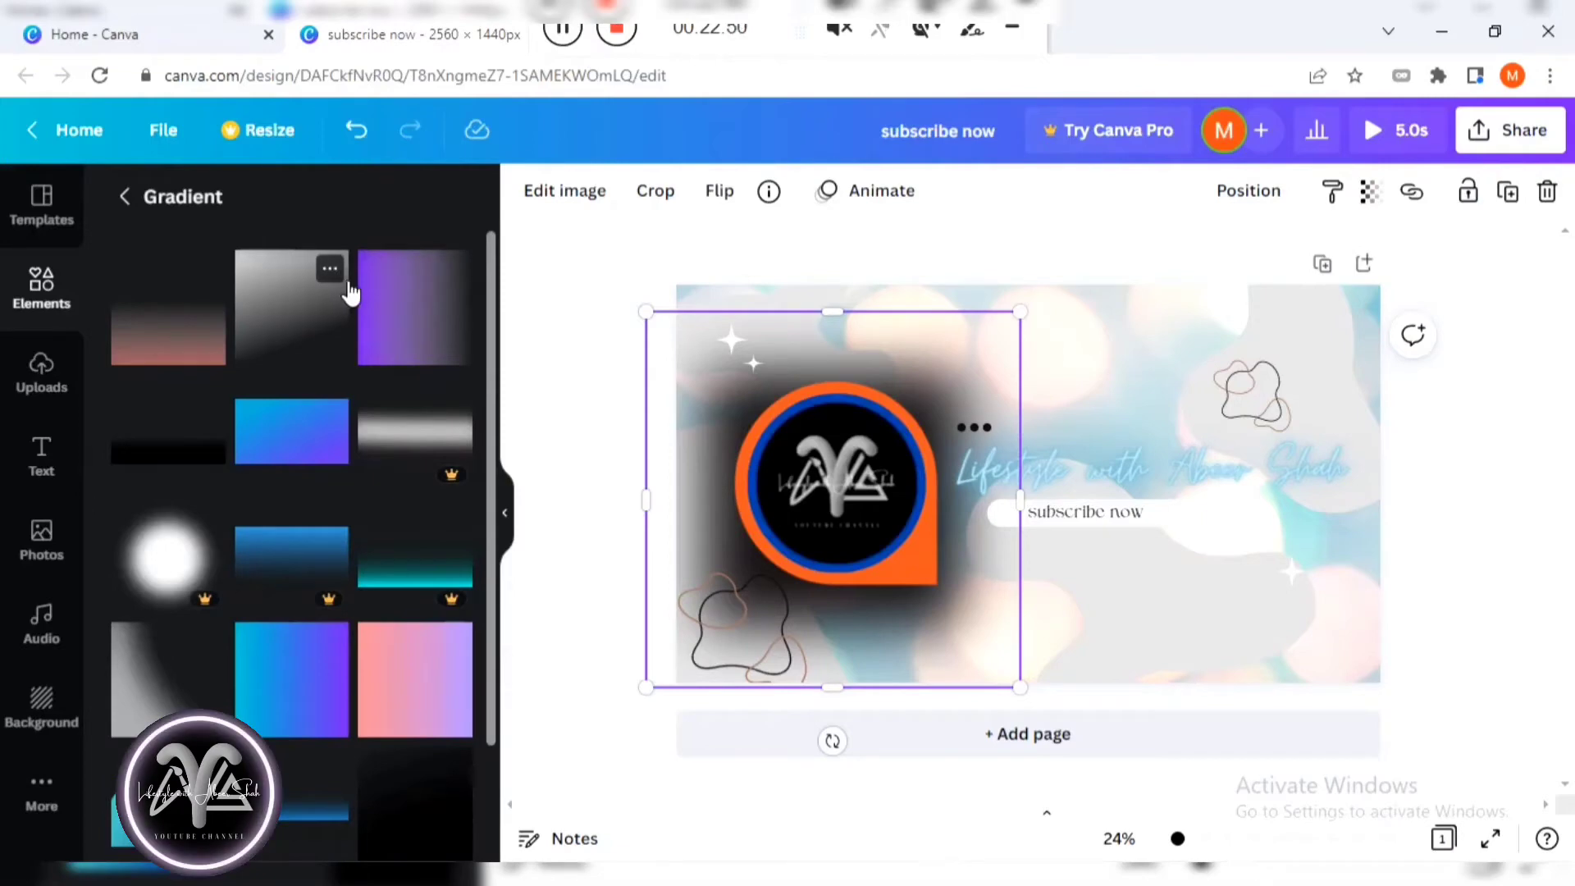
Add the rounded blue-to-pink gradient bar from the Gradient collection and delete its extra copy.
scroll(348, 290, "down", 10)
scroll(353, 292, "down", 4)
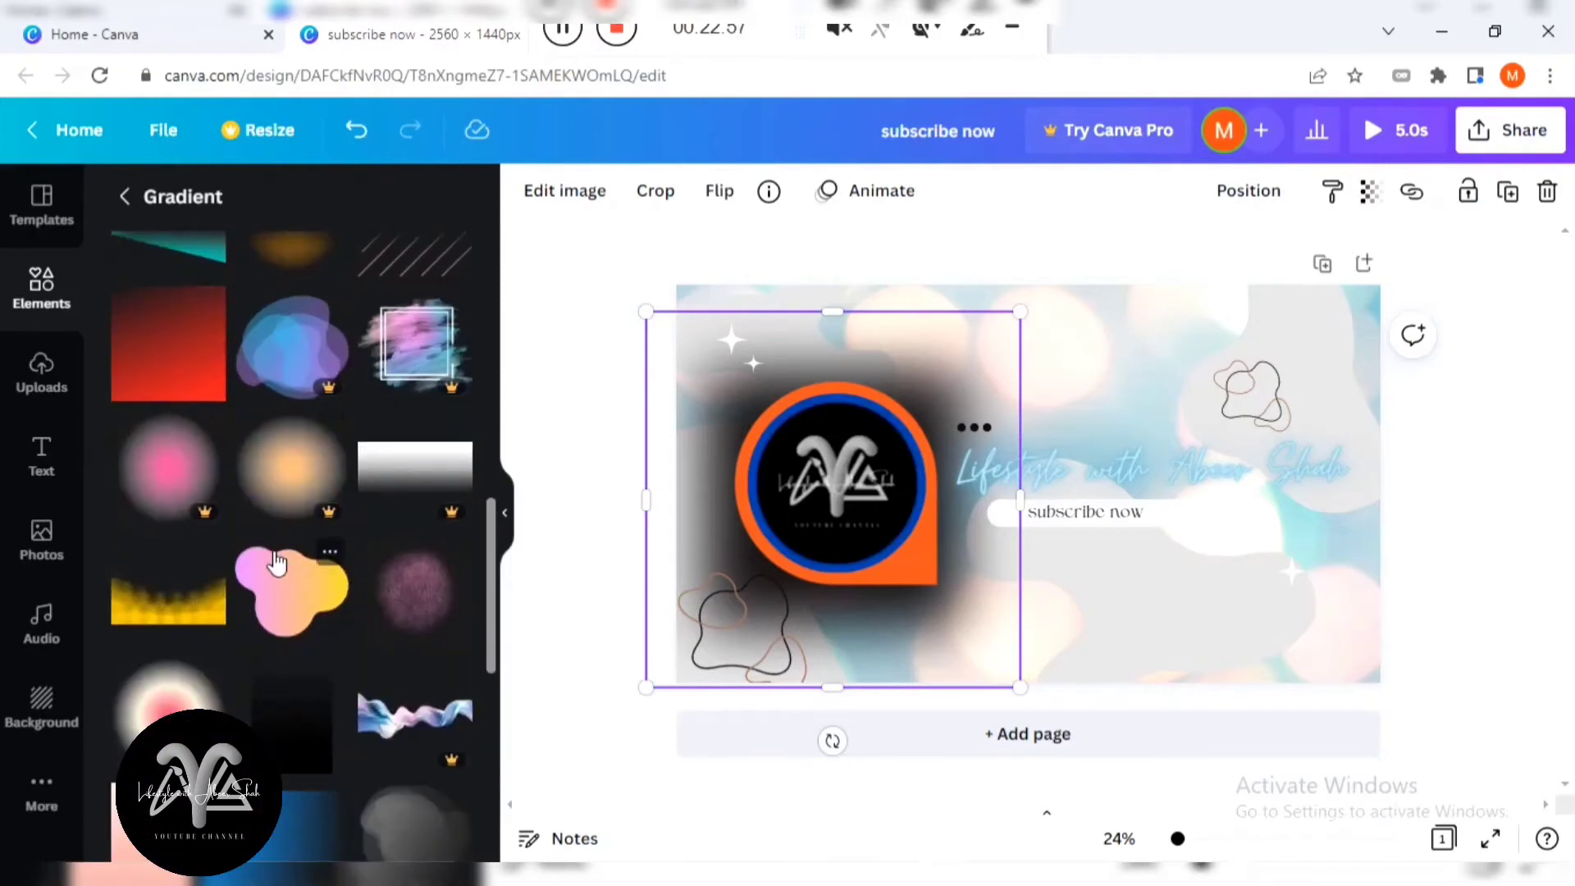
scroll(295, 558, "down", 3)
scroll(435, 403, "down", 8)
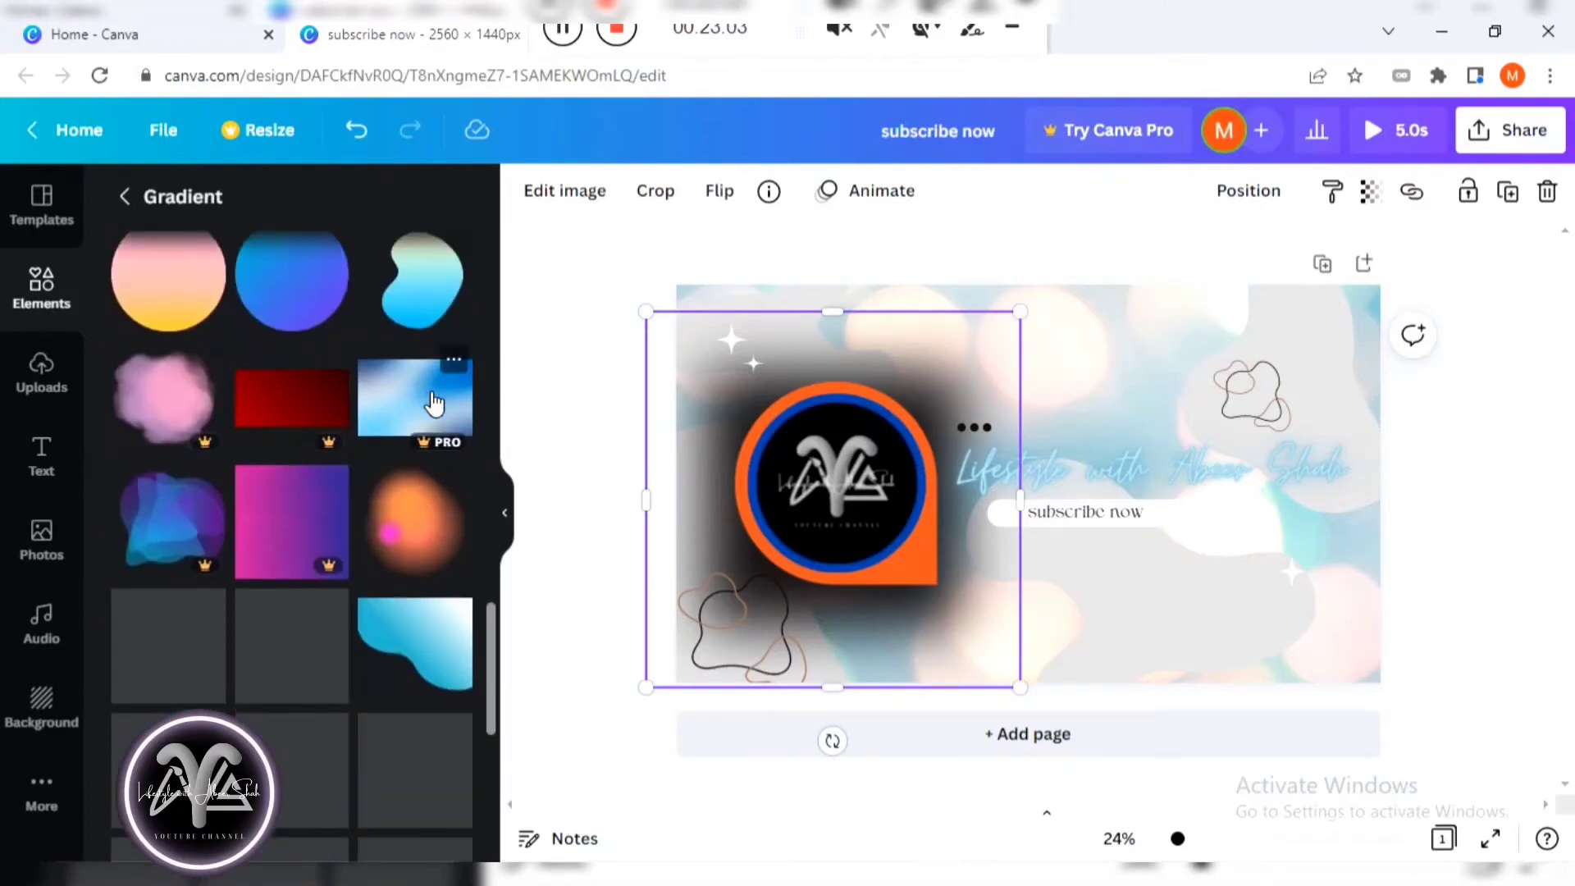
scroll(431, 403, "up", 3)
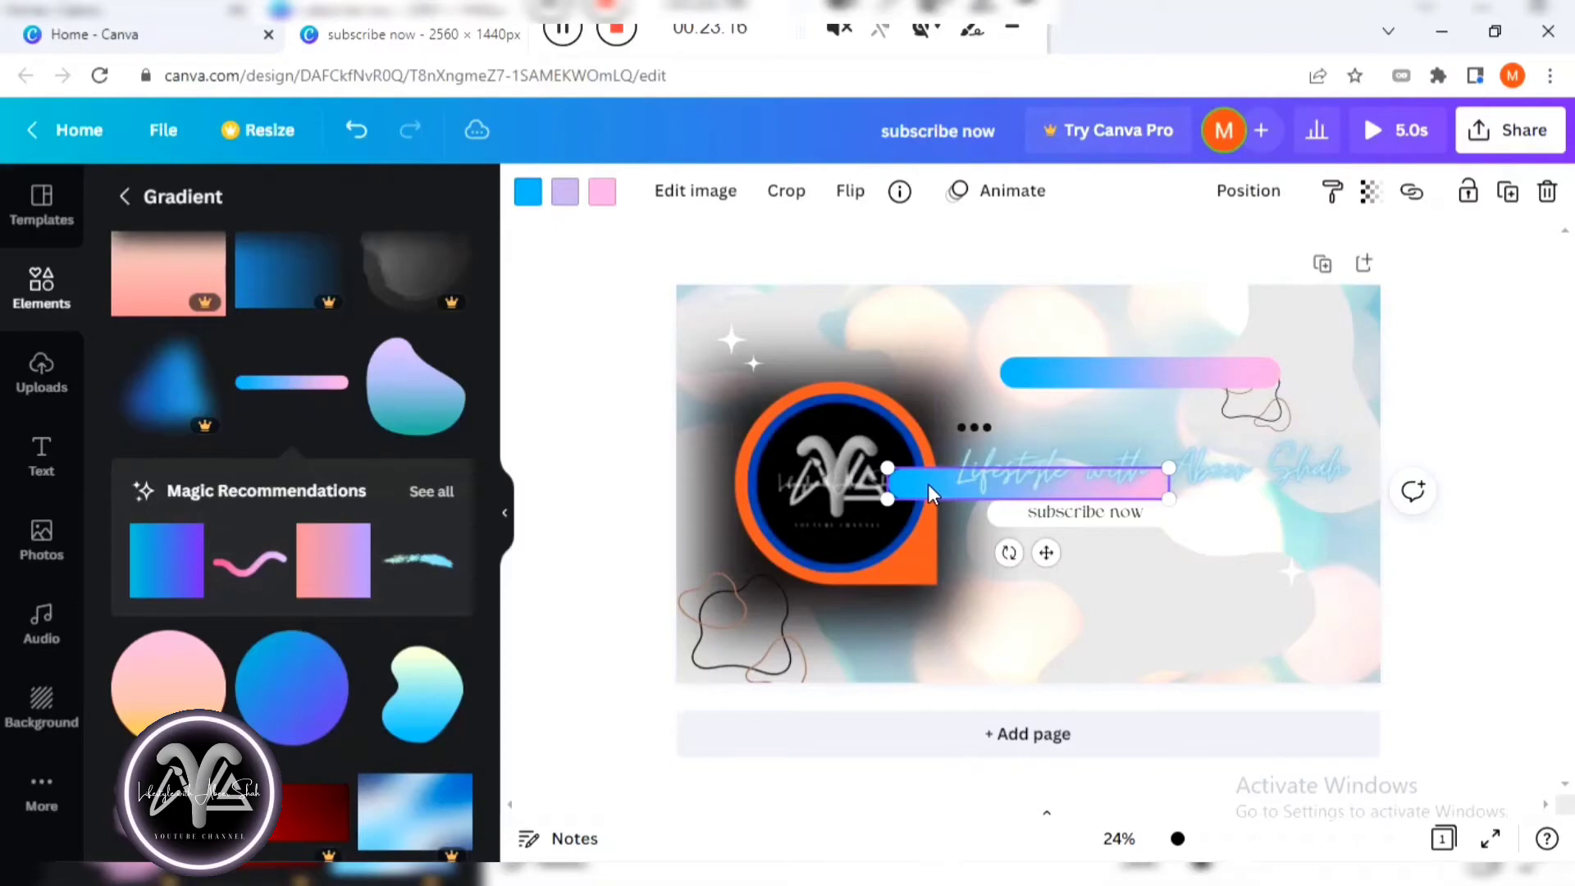
key("Delete")
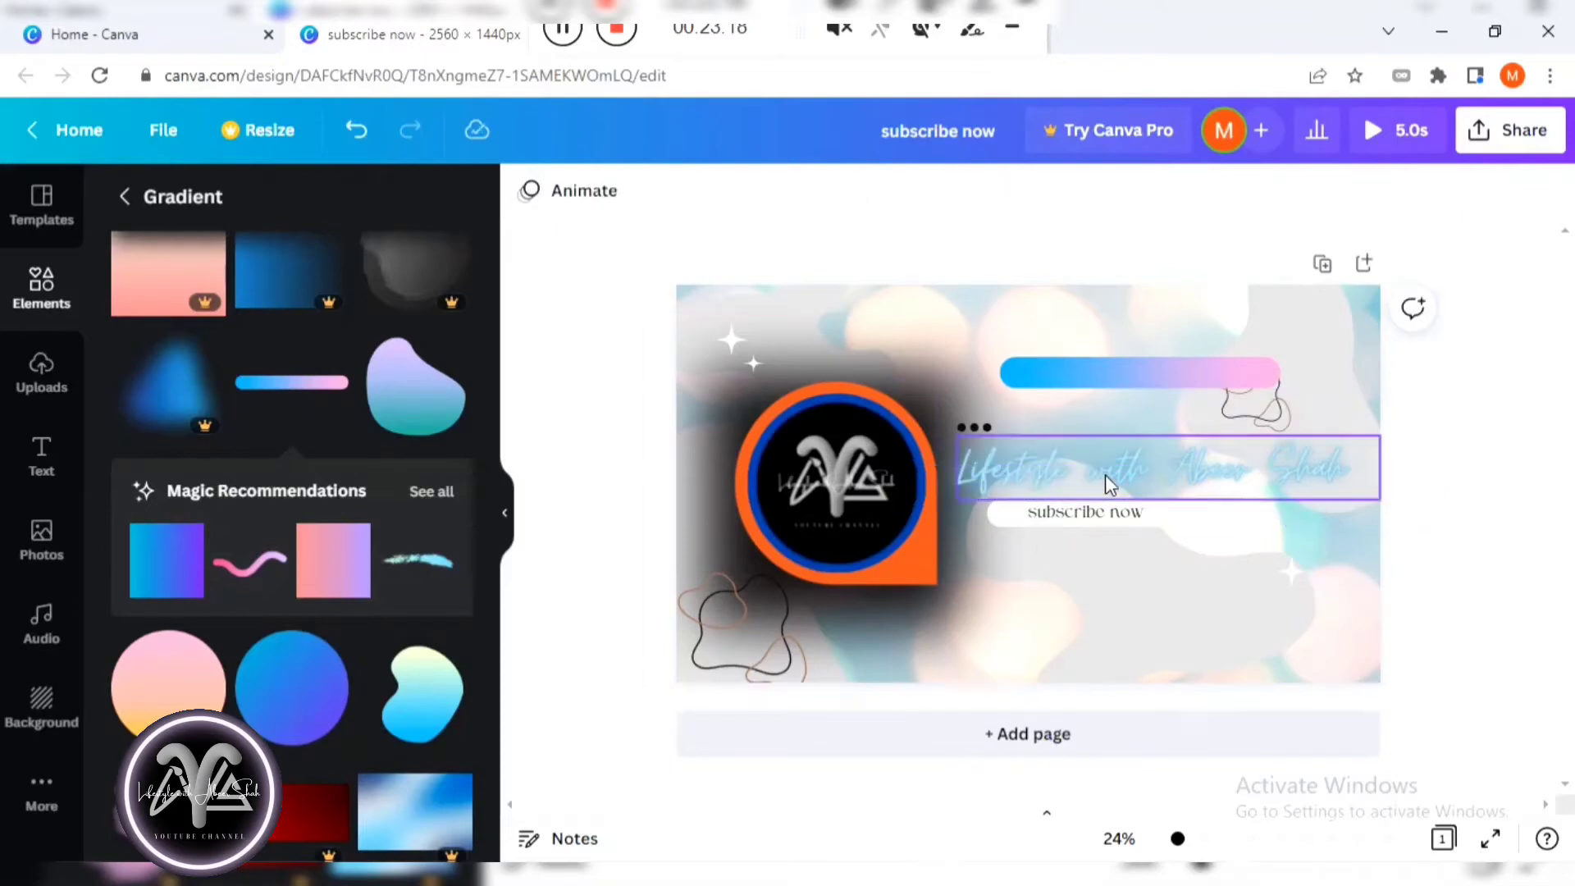
Replace the white bar under the channel title with the blue-to-pink gradient bar, placed behind the "subscribe now" text.
left_click(1020, 514)
left_click_drag(1025, 515, 1031, 548)
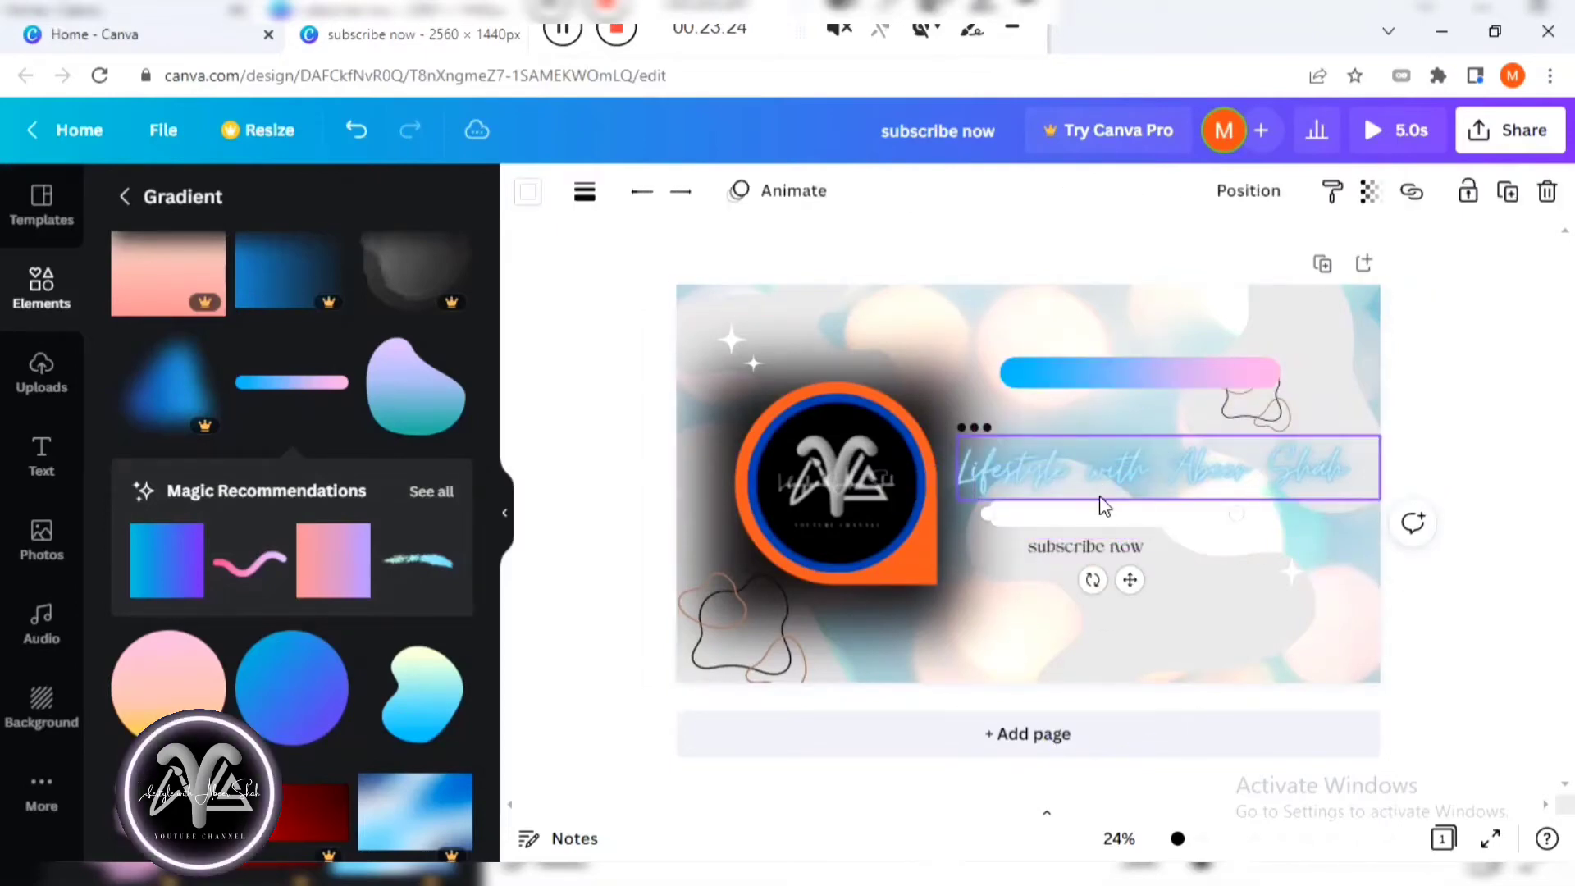
left_click_drag(1124, 358, 1115, 533)
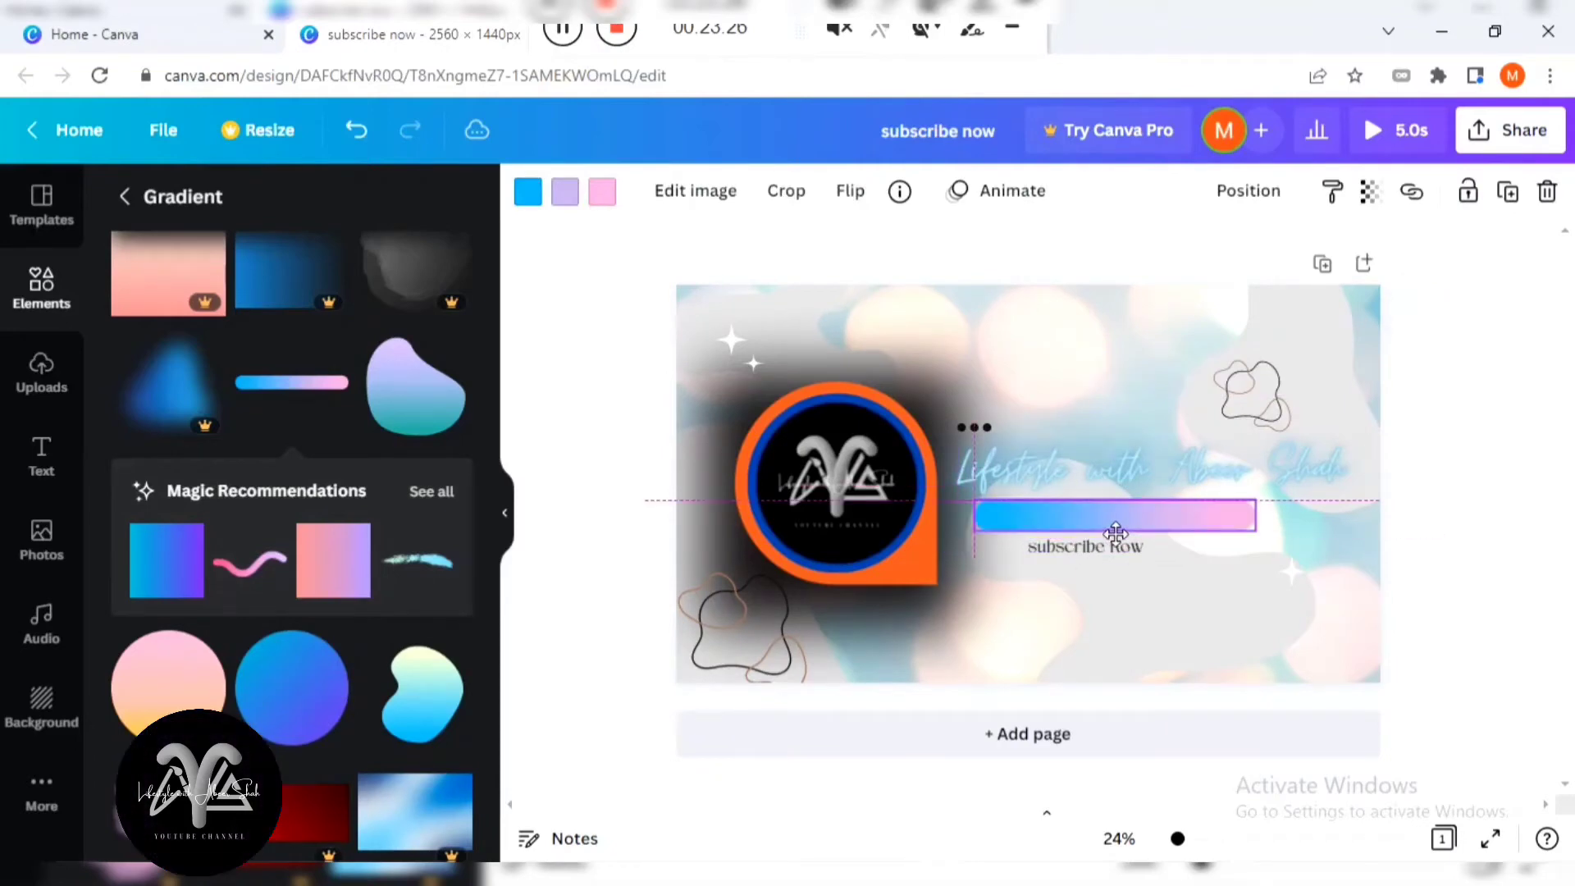
left_click_drag(1115, 533, 1139, 523)
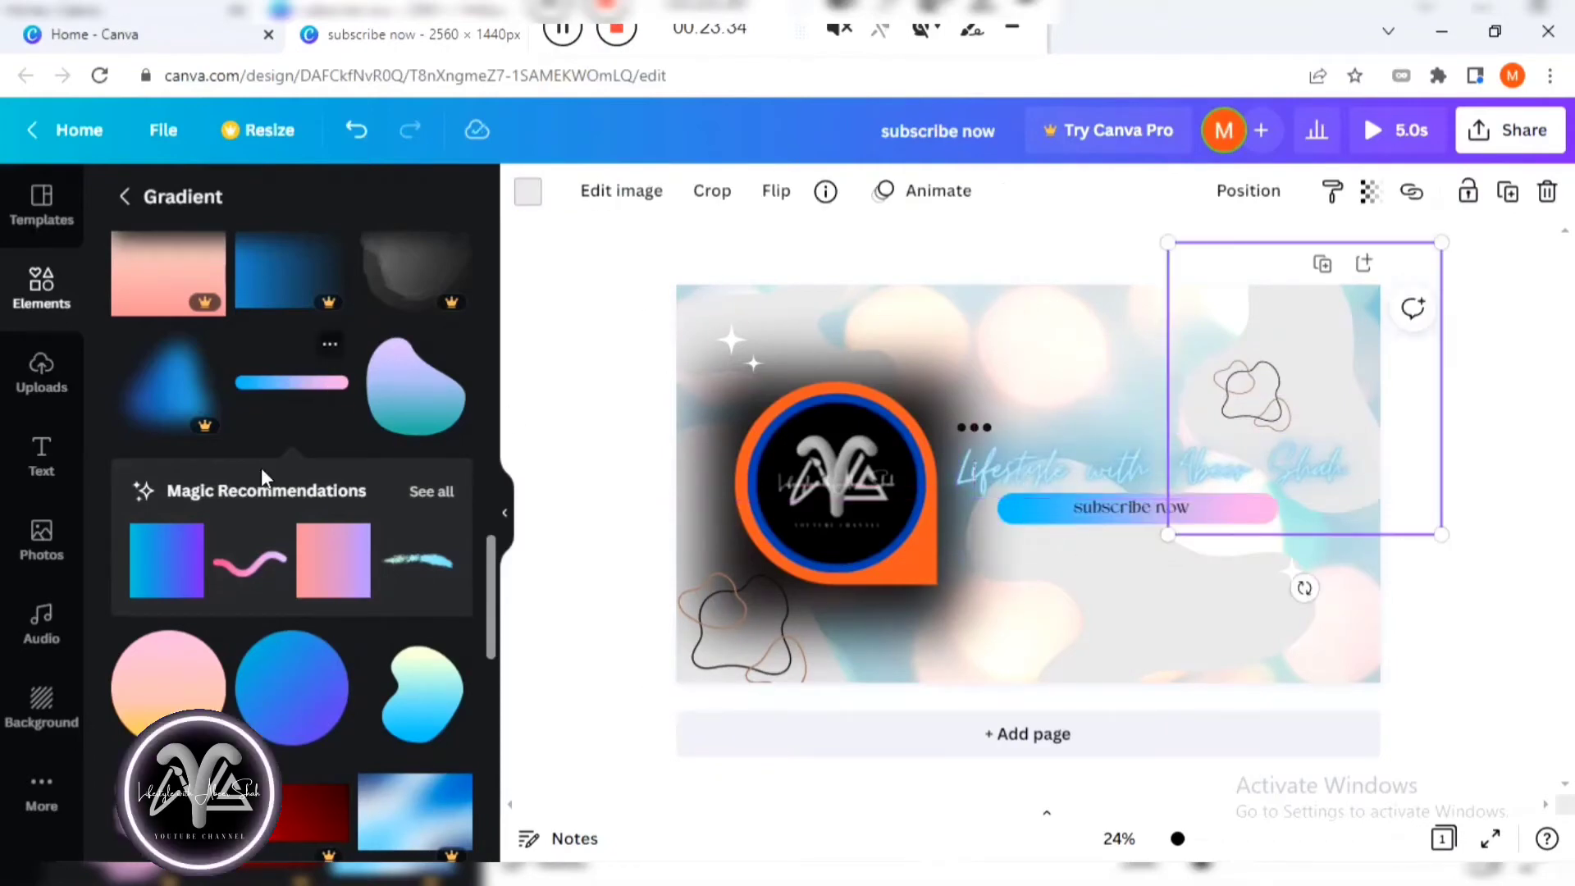
Add the blue-green brush-edged circle from the Gradient collection, enlarge it slightly and place it behind the title and gradient bar.
scroll(259, 479, "down", 10)
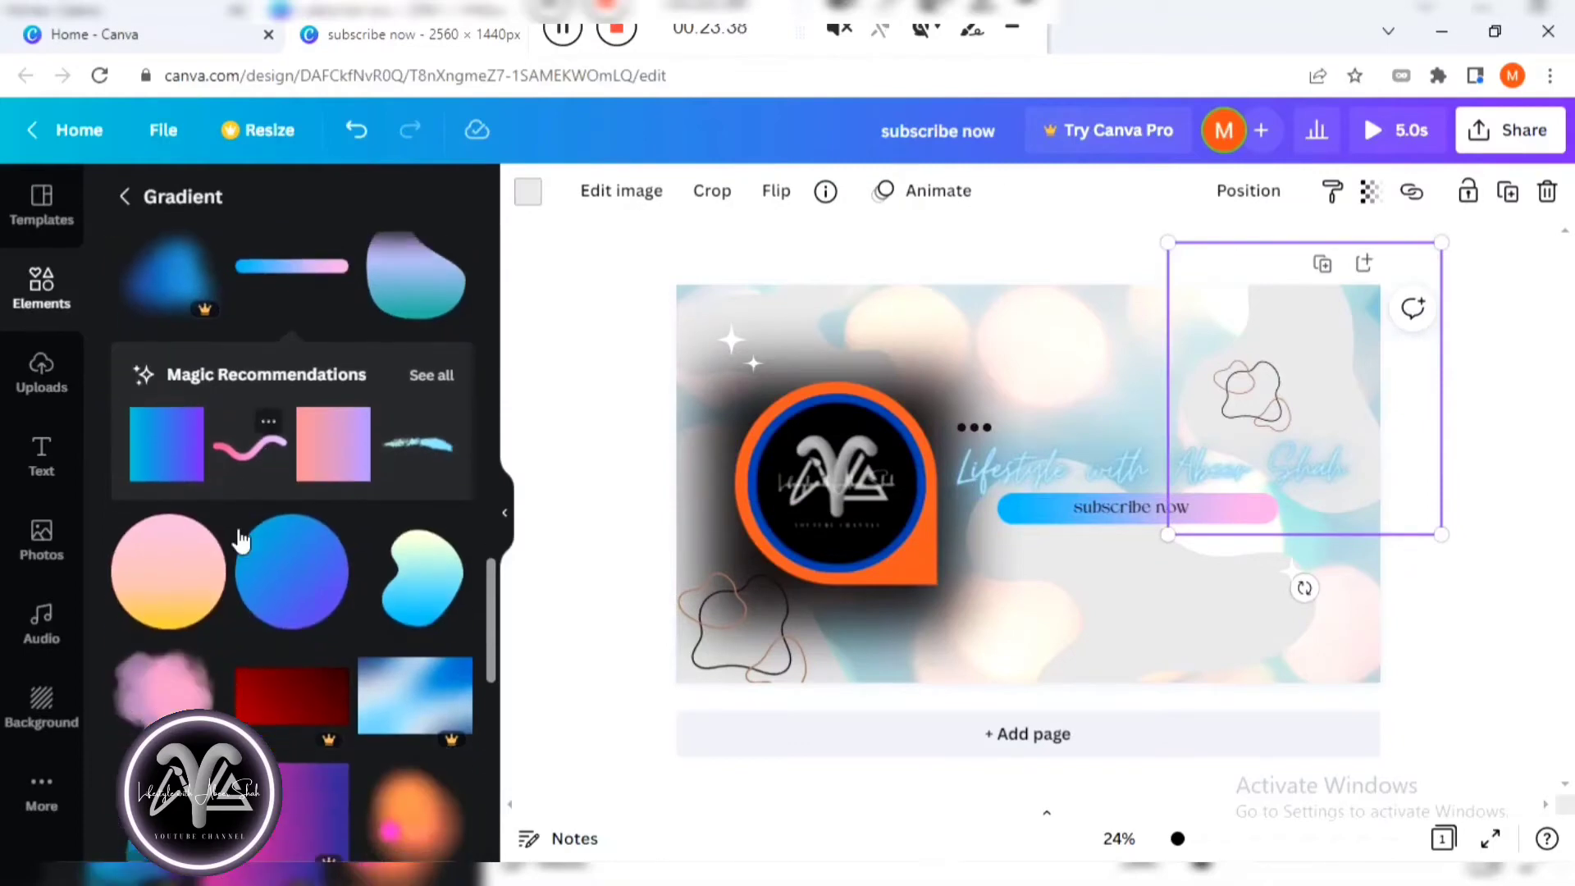
scroll(203, 613, "up", 5)
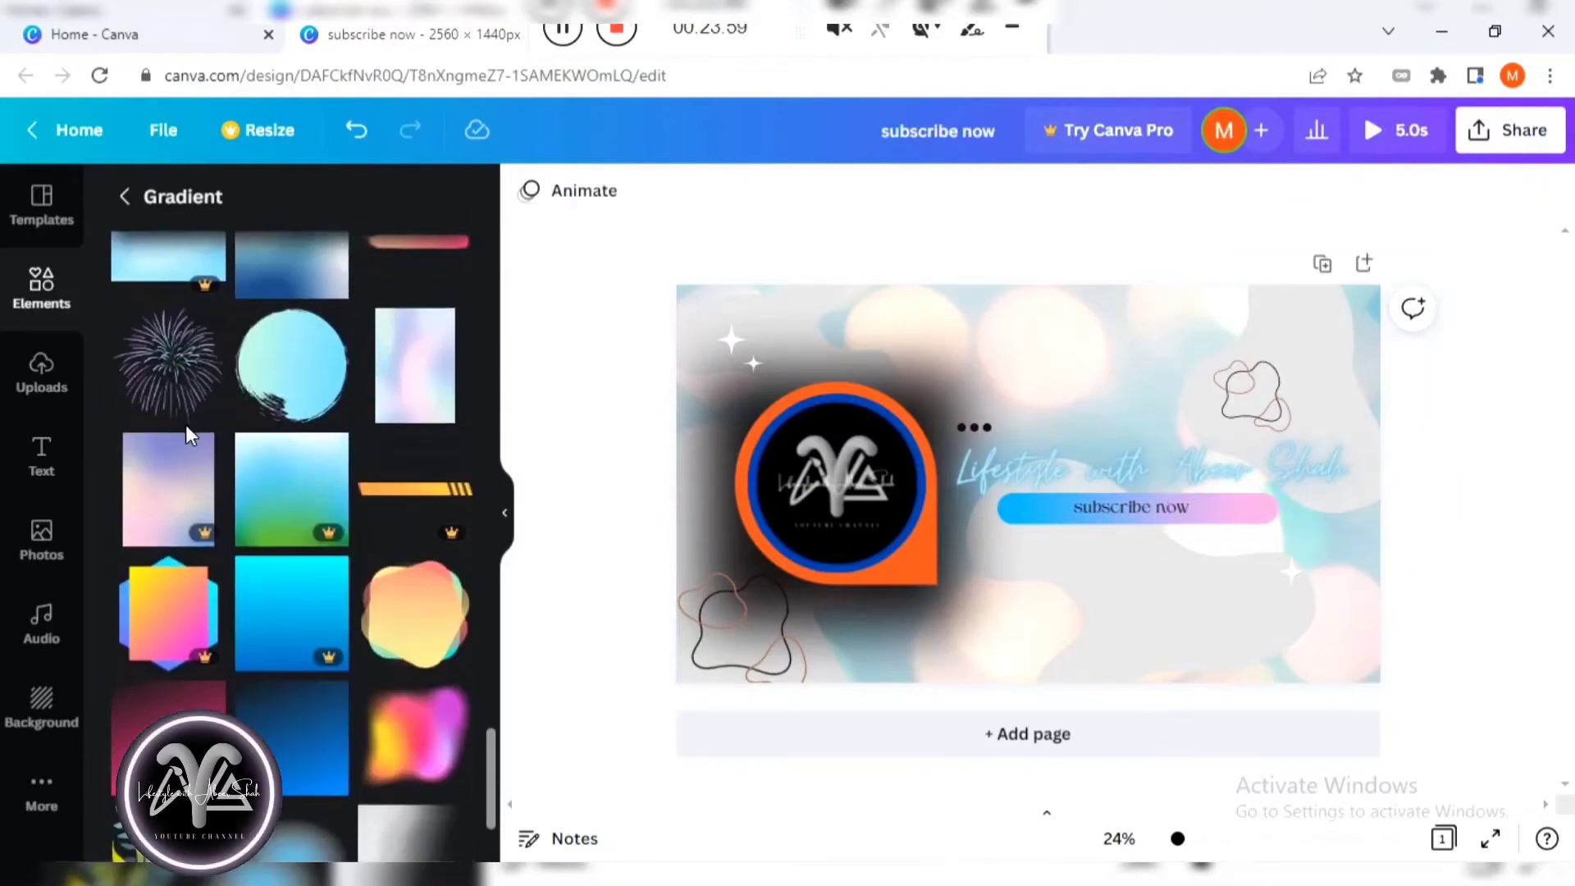
left_click(291, 341)
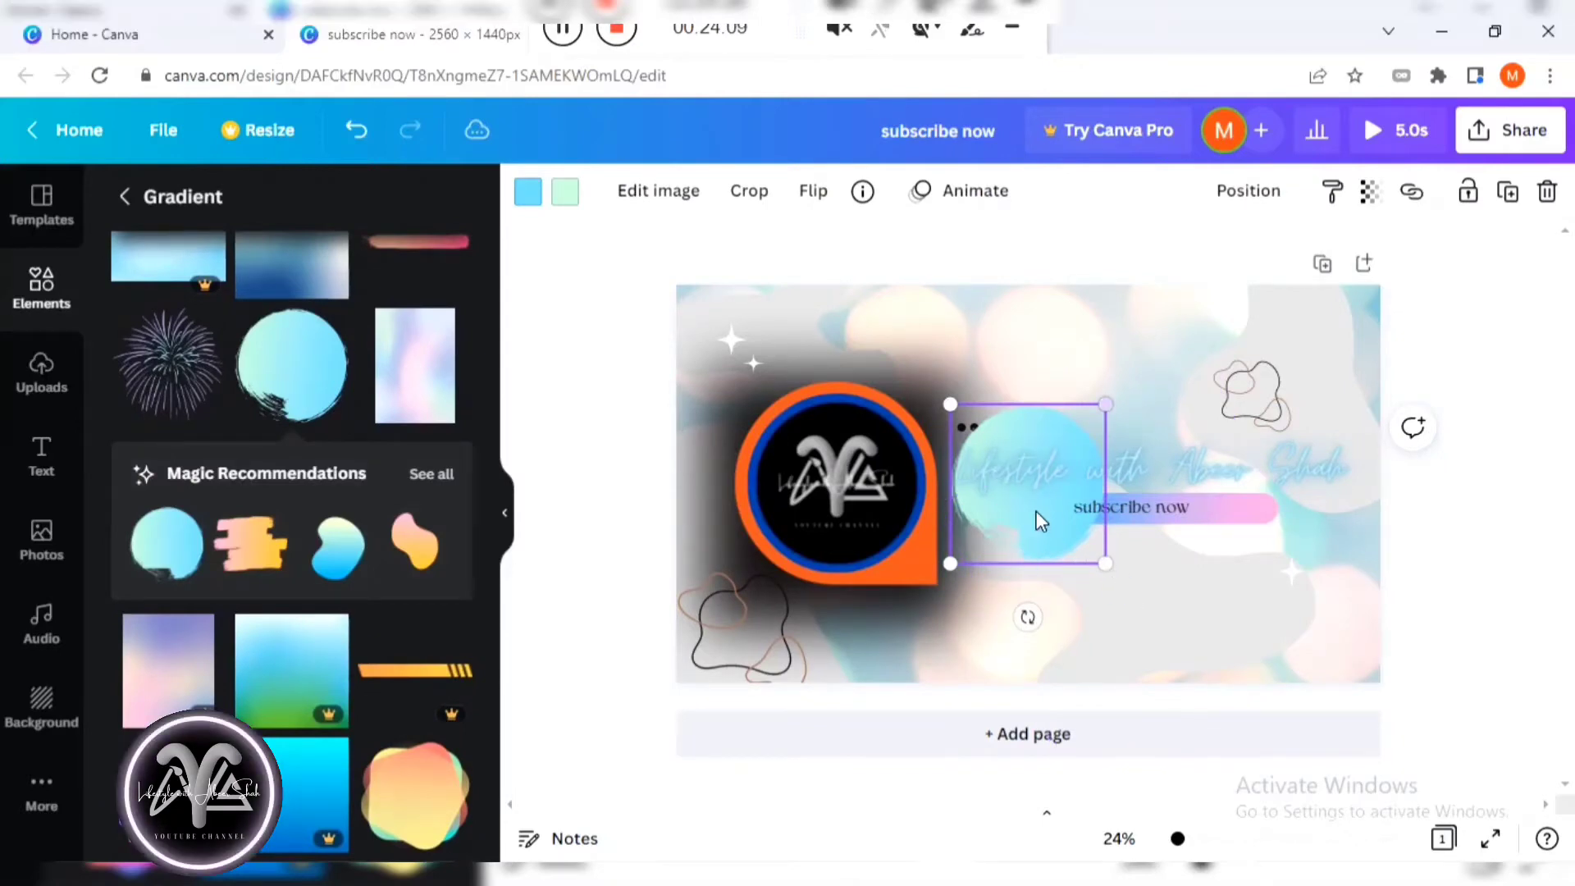
left_click_drag(1037, 520, 964, 549)
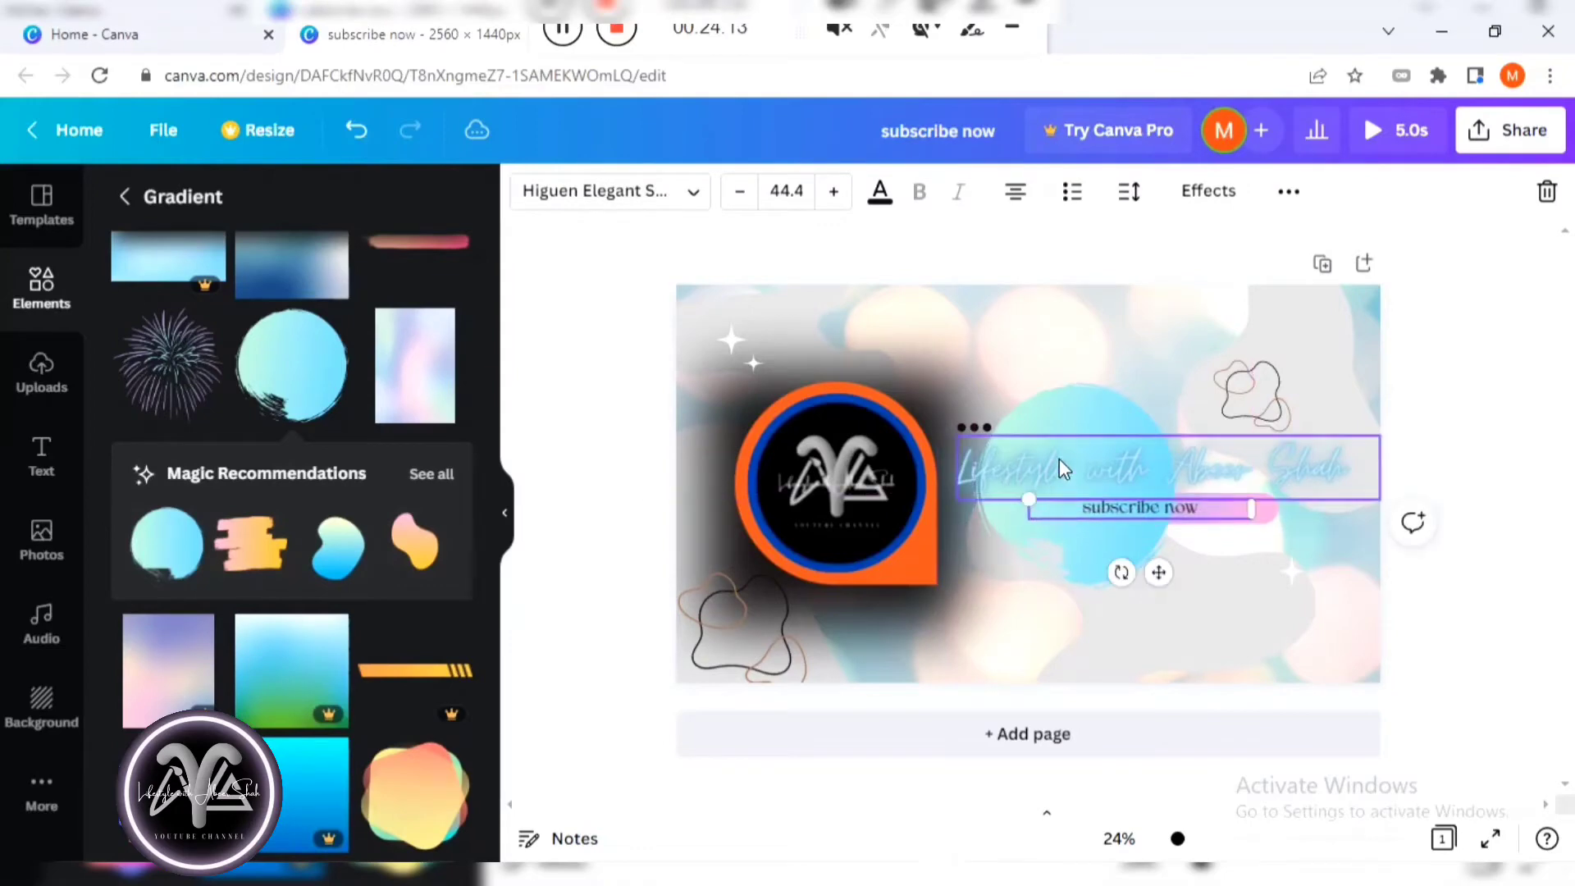
Shrink the tilted grey blob at the banner's lower edge and shift it toward the framed logo.
left_click_drag(1116, 426, 1146, 435)
left_click(1108, 602)
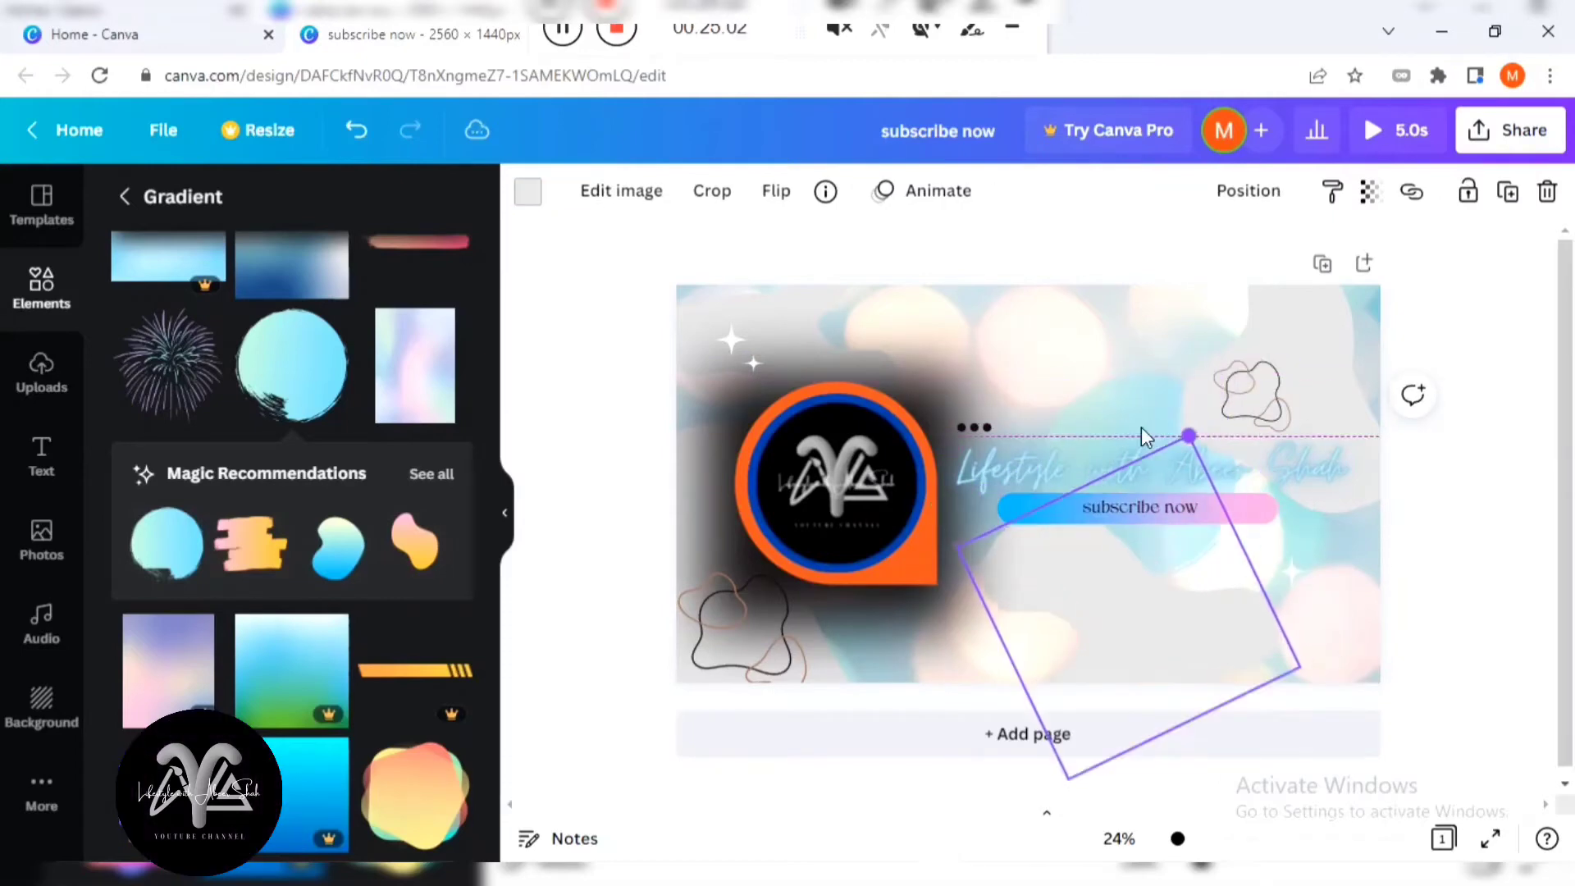
left_click_drag(1083, 593, 998, 603)
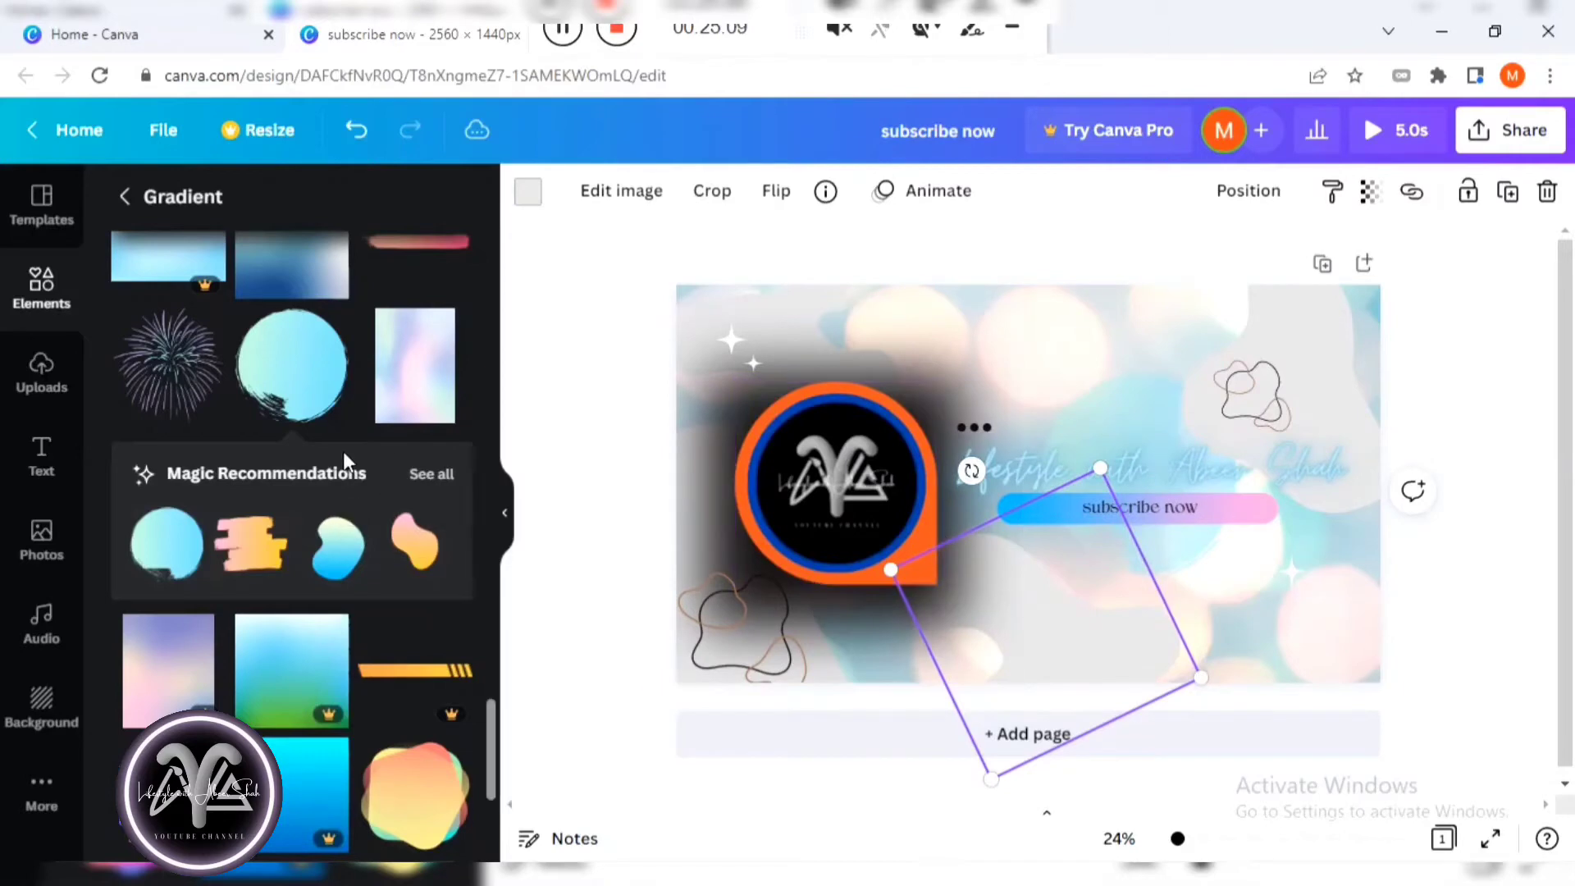
Find the glowing pink ring in the Gradient collection and add it to the banner.
scroll(320, 564, "down", 10)
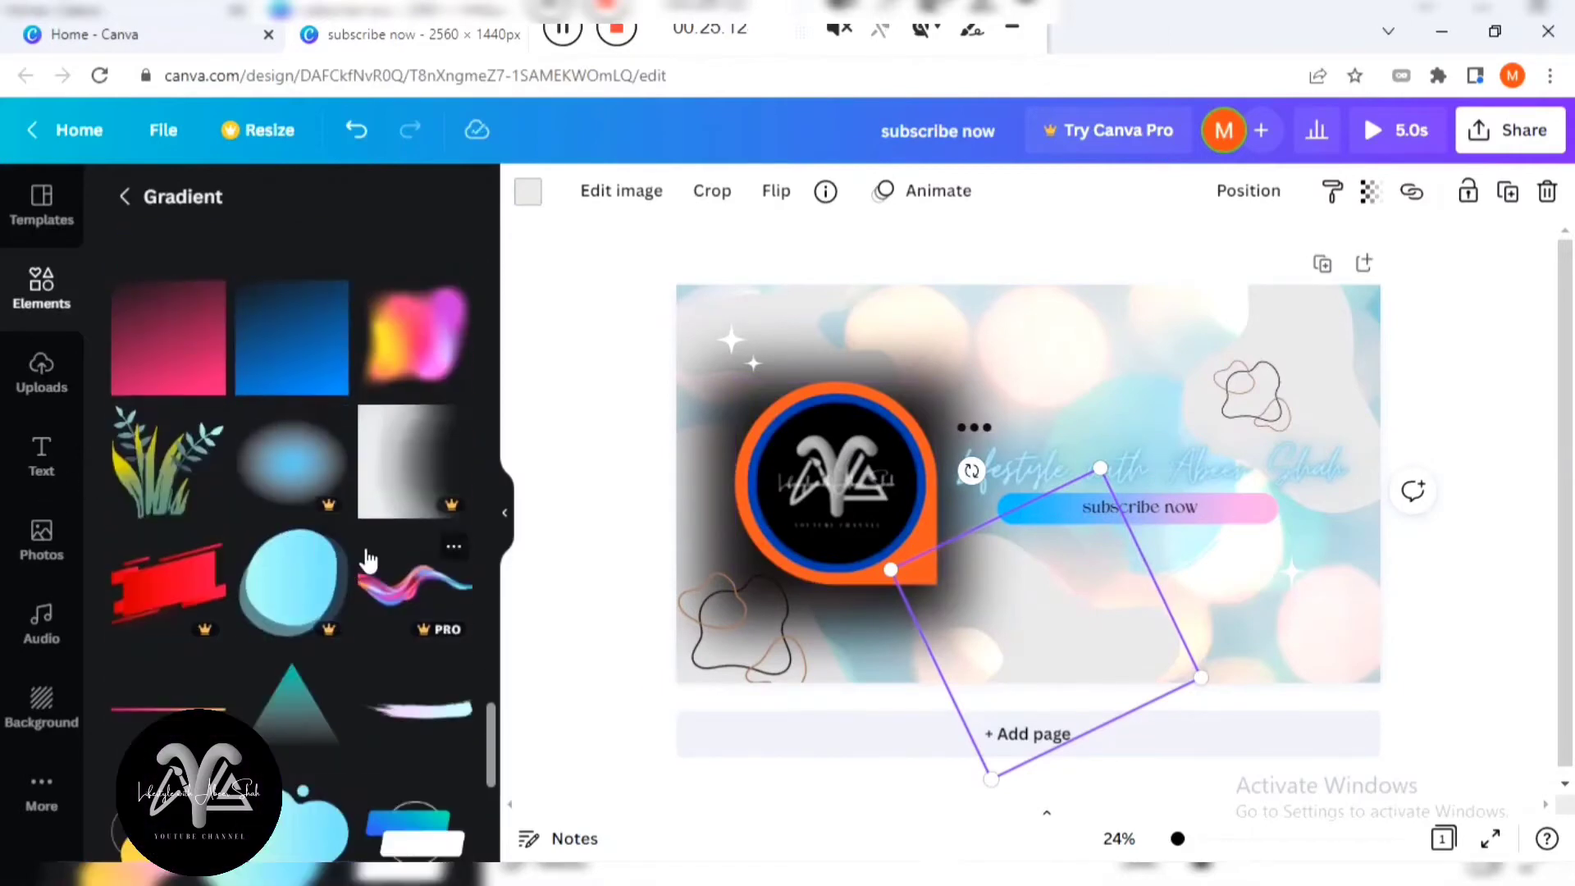
scroll(369, 561, "down", 8)
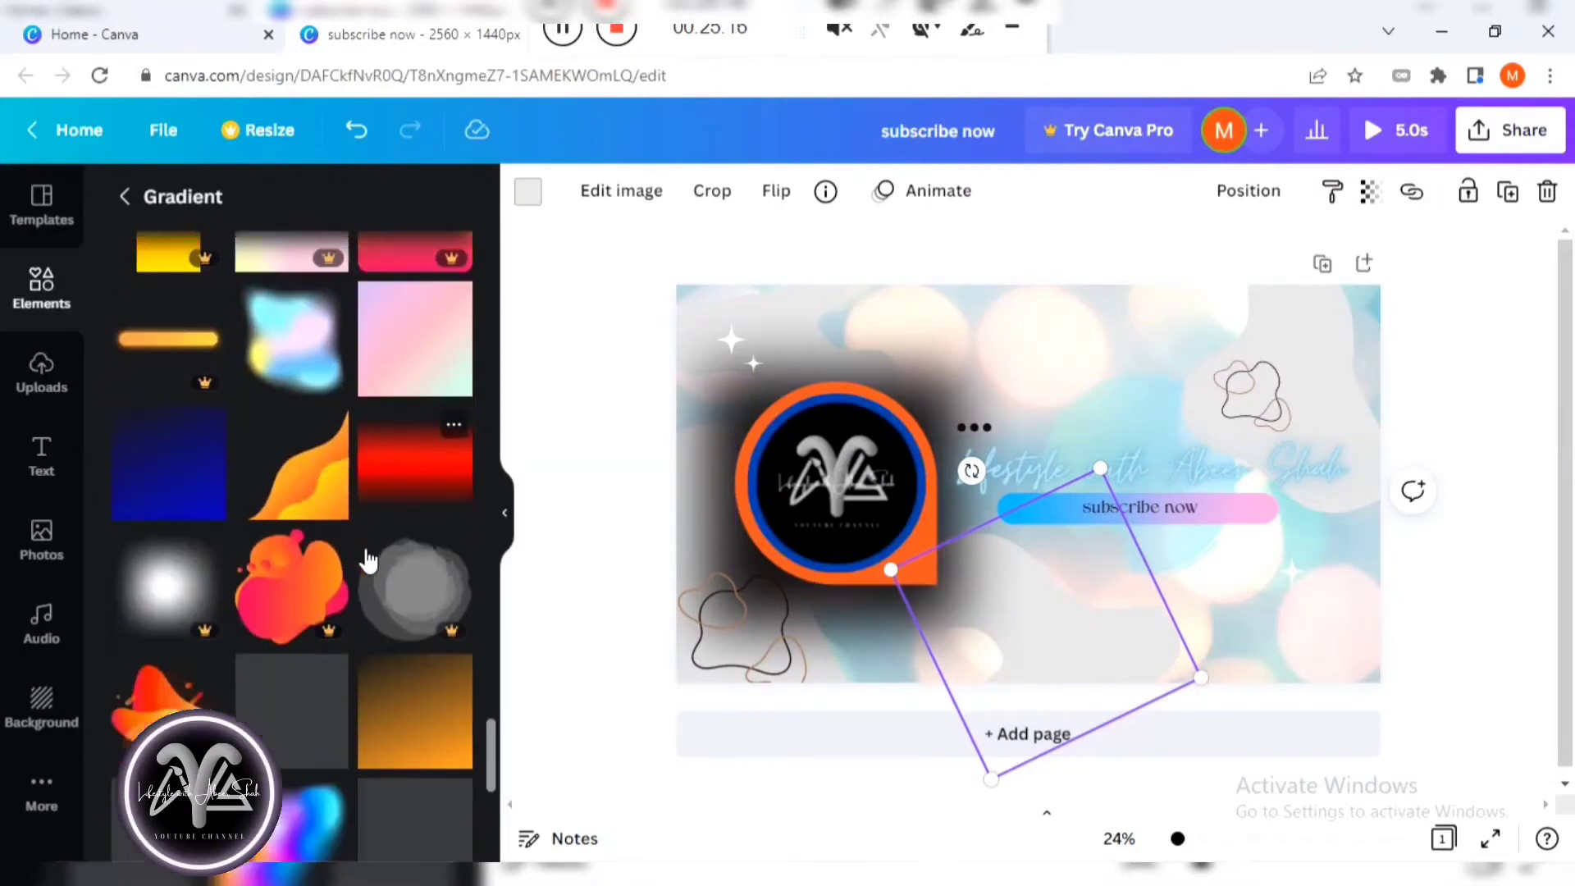
scroll(433, 573, "down", 10)
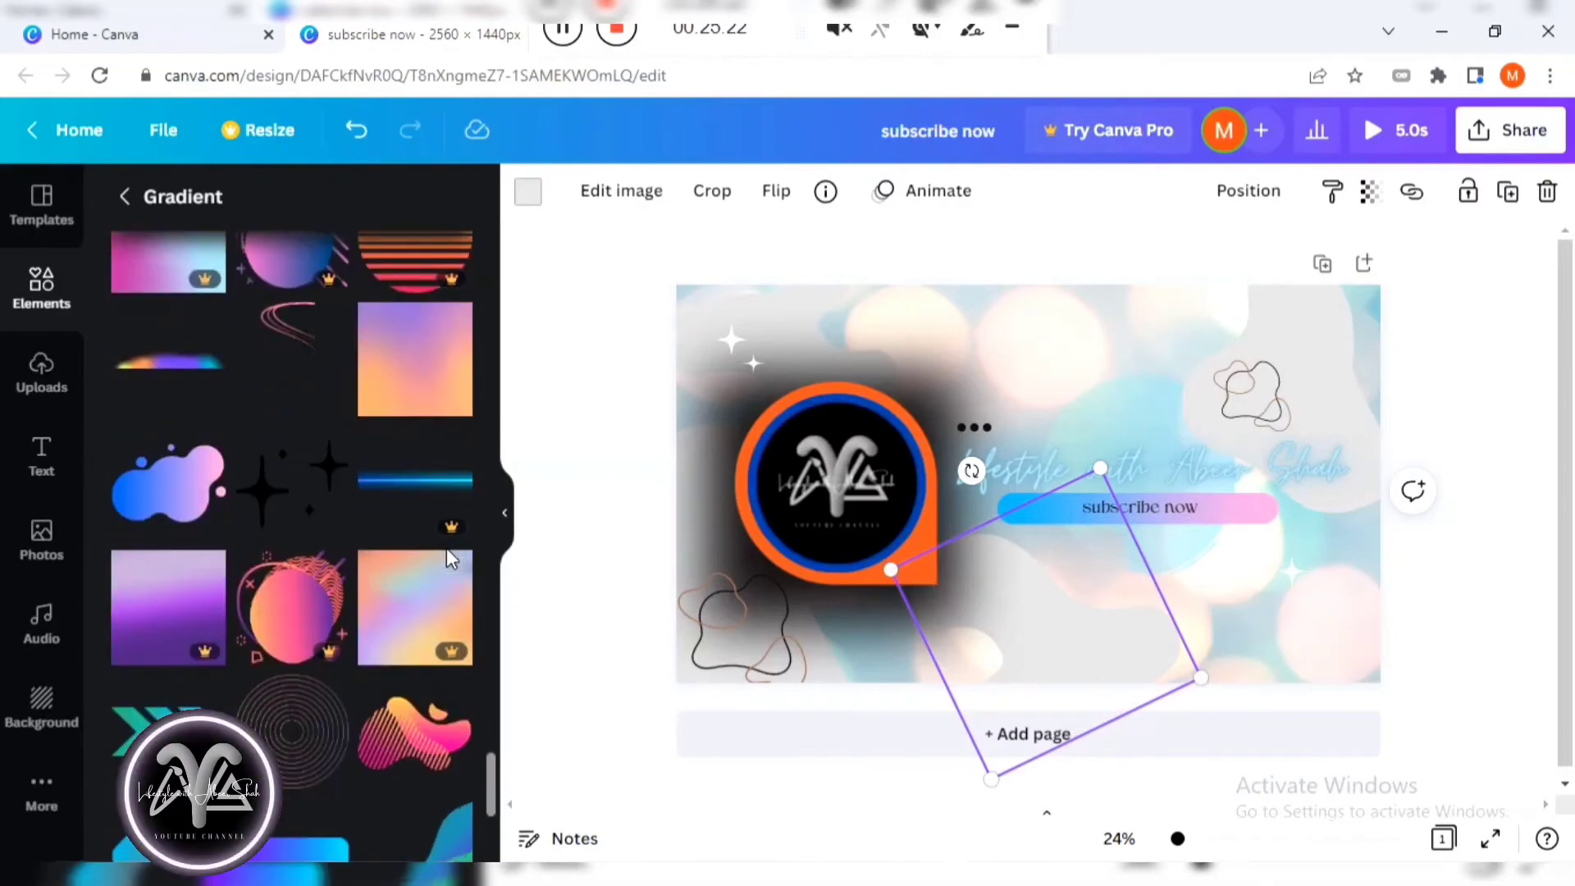
scroll(452, 564, "down", 3)
scroll(456, 563, "down", 5)
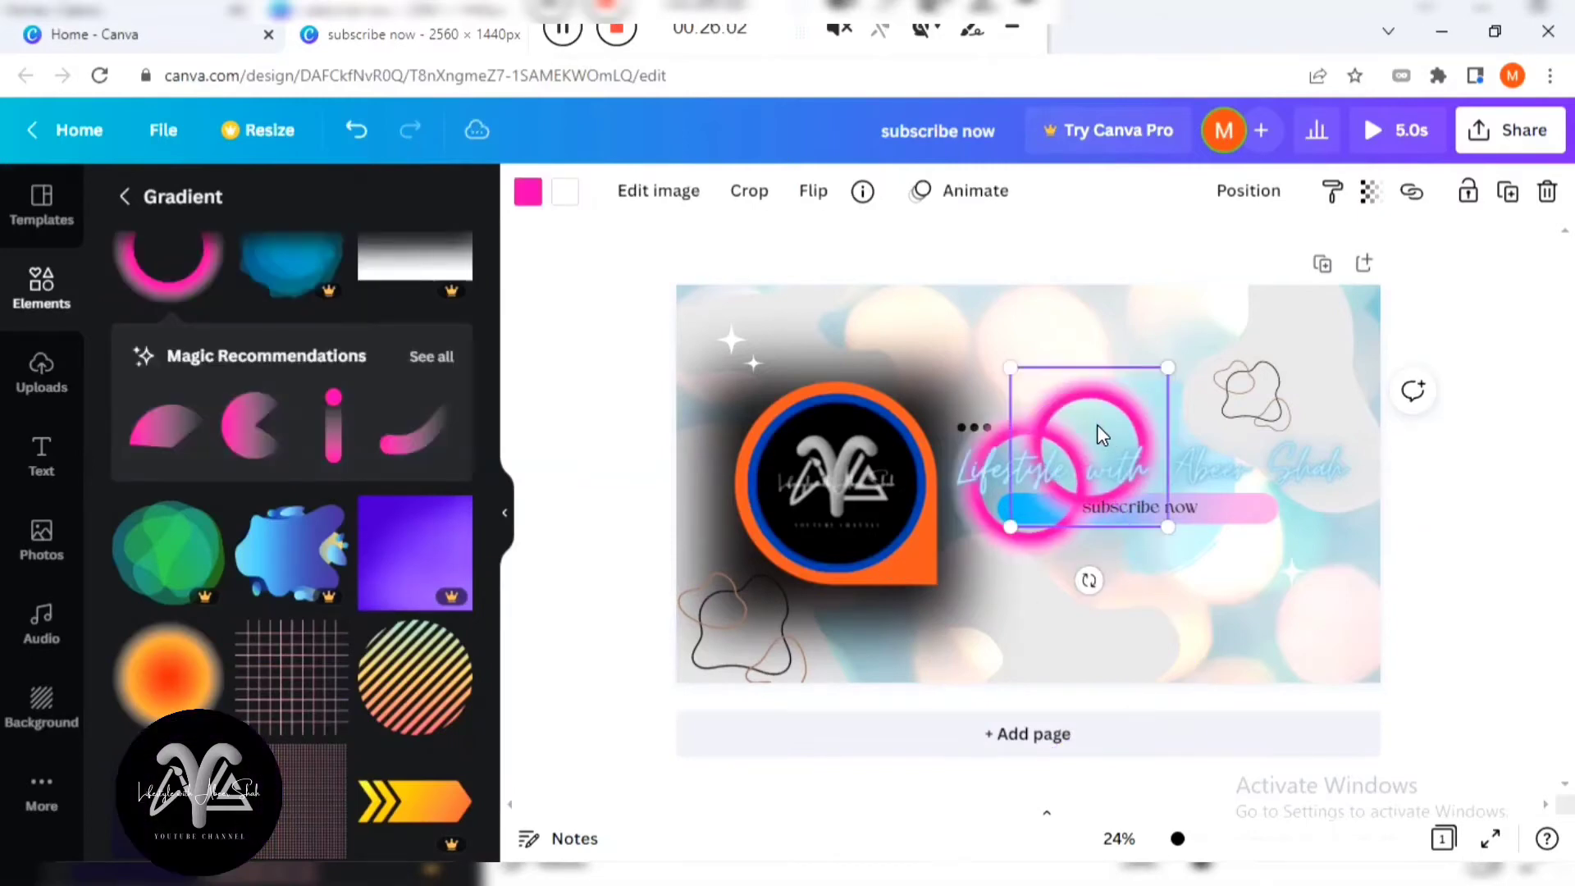
Enlarge a single pink ring to nearly the banner's height and centre it around the "subscribe now" bar.
mouse_move(1096, 425)
left_mouse_down()
mouse_move(973, 440)
mouse_move(1170, 429)
mouse_move(1339, 273)
left_mouse_up()
left_click_drag(1174, 388, 1115, 440)
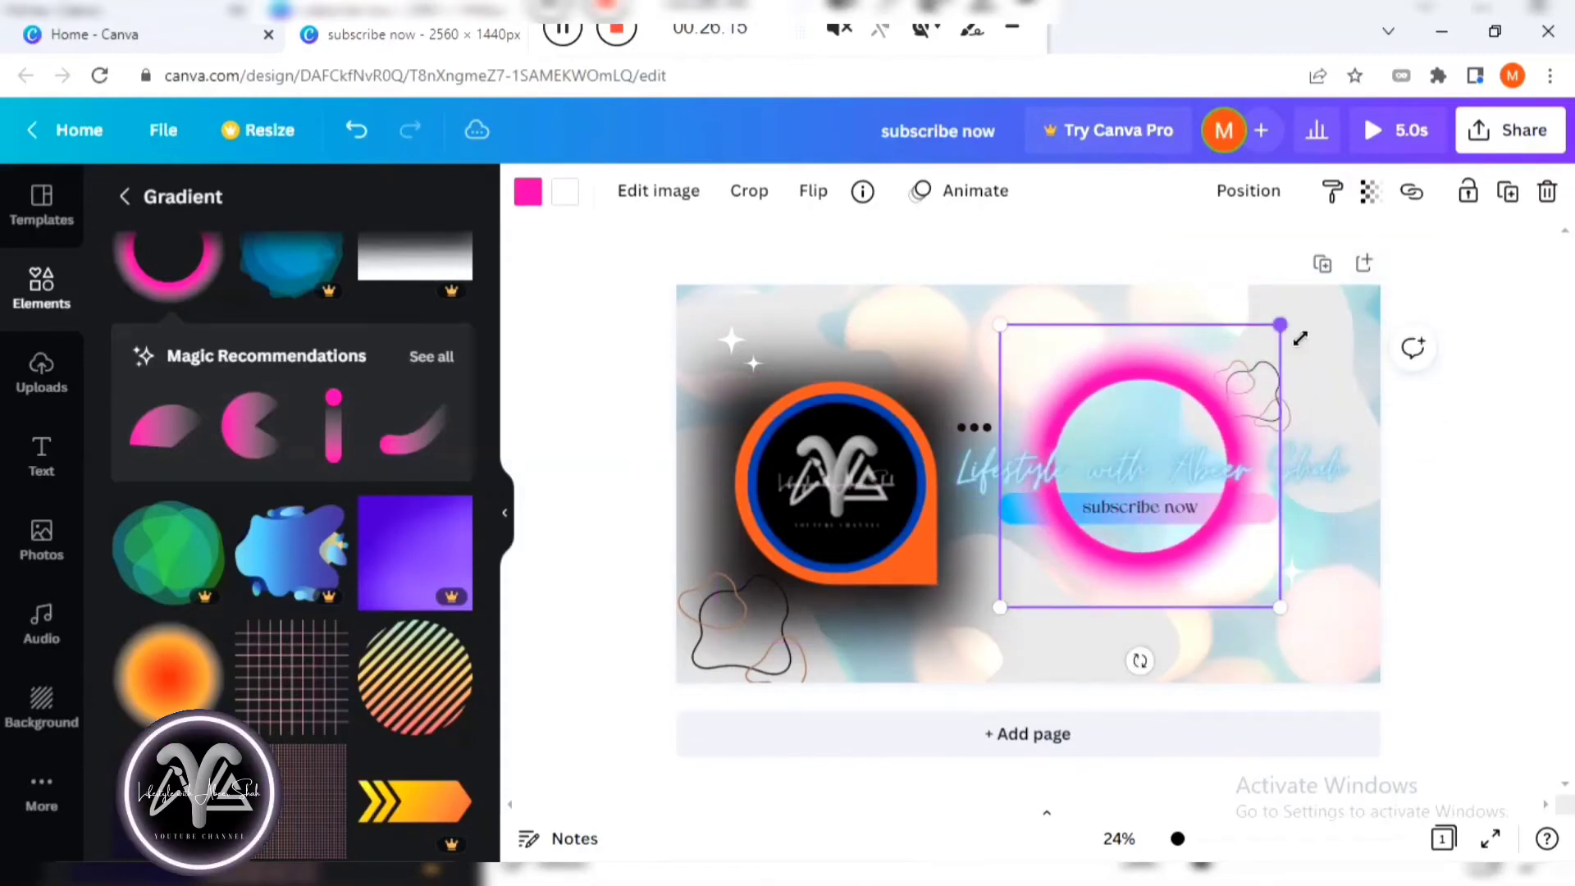
left_click_drag(1301, 338, 1336, 274)
mouse_move(1130, 443)
left_mouse_down()
mouse_move(1142, 418)
mouse_move(1127, 433)
left_mouse_up()
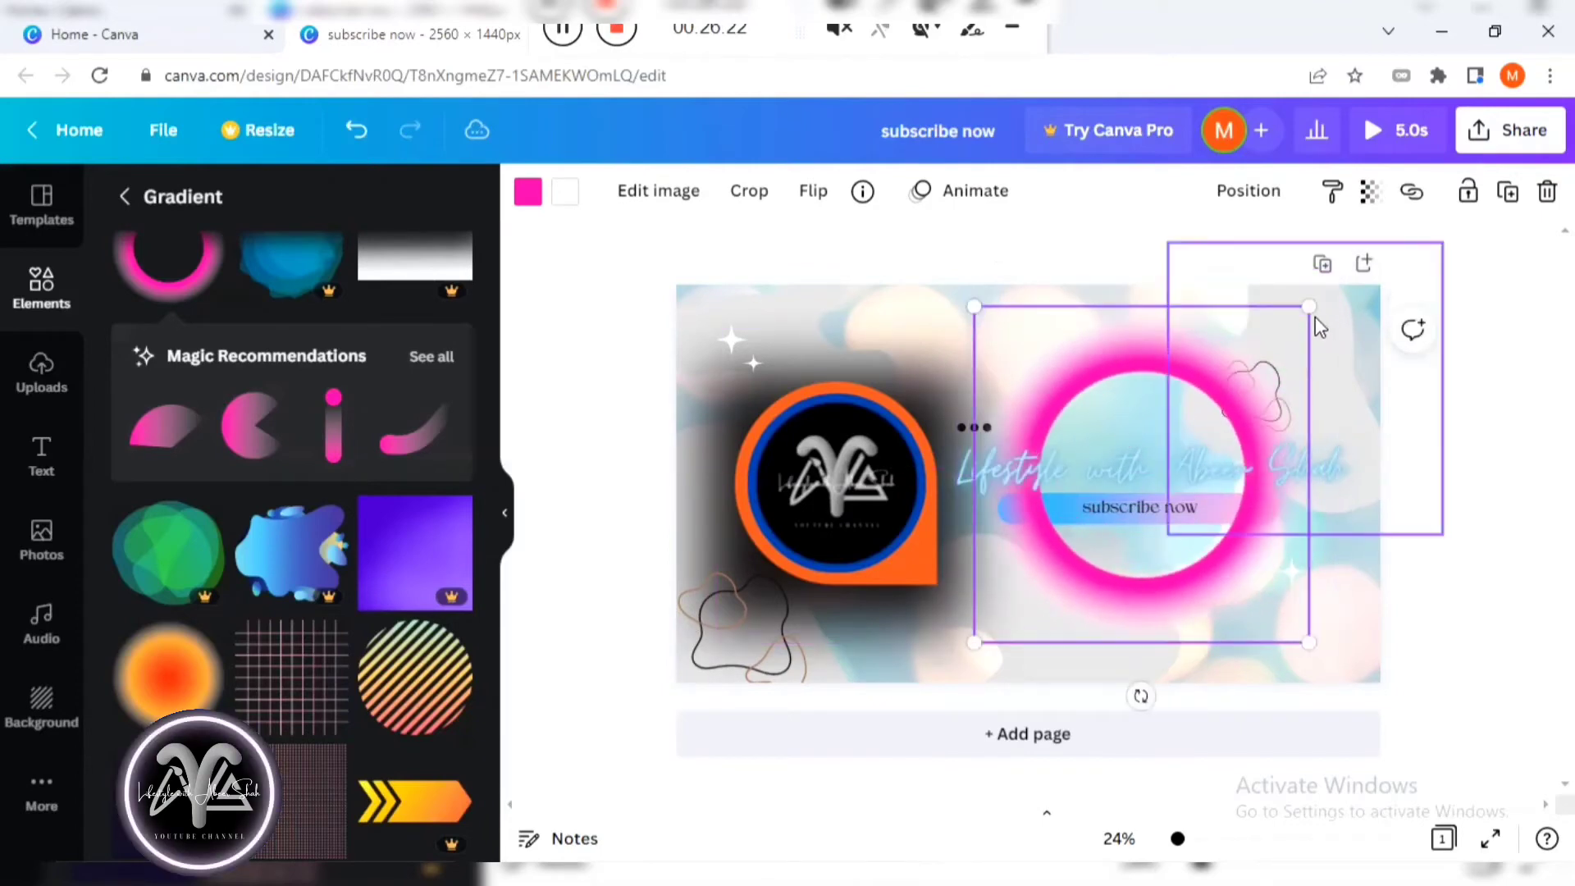
left_click_drag(1321, 329, 1378, 288)
left_click_drag(1146, 387, 1129, 398)
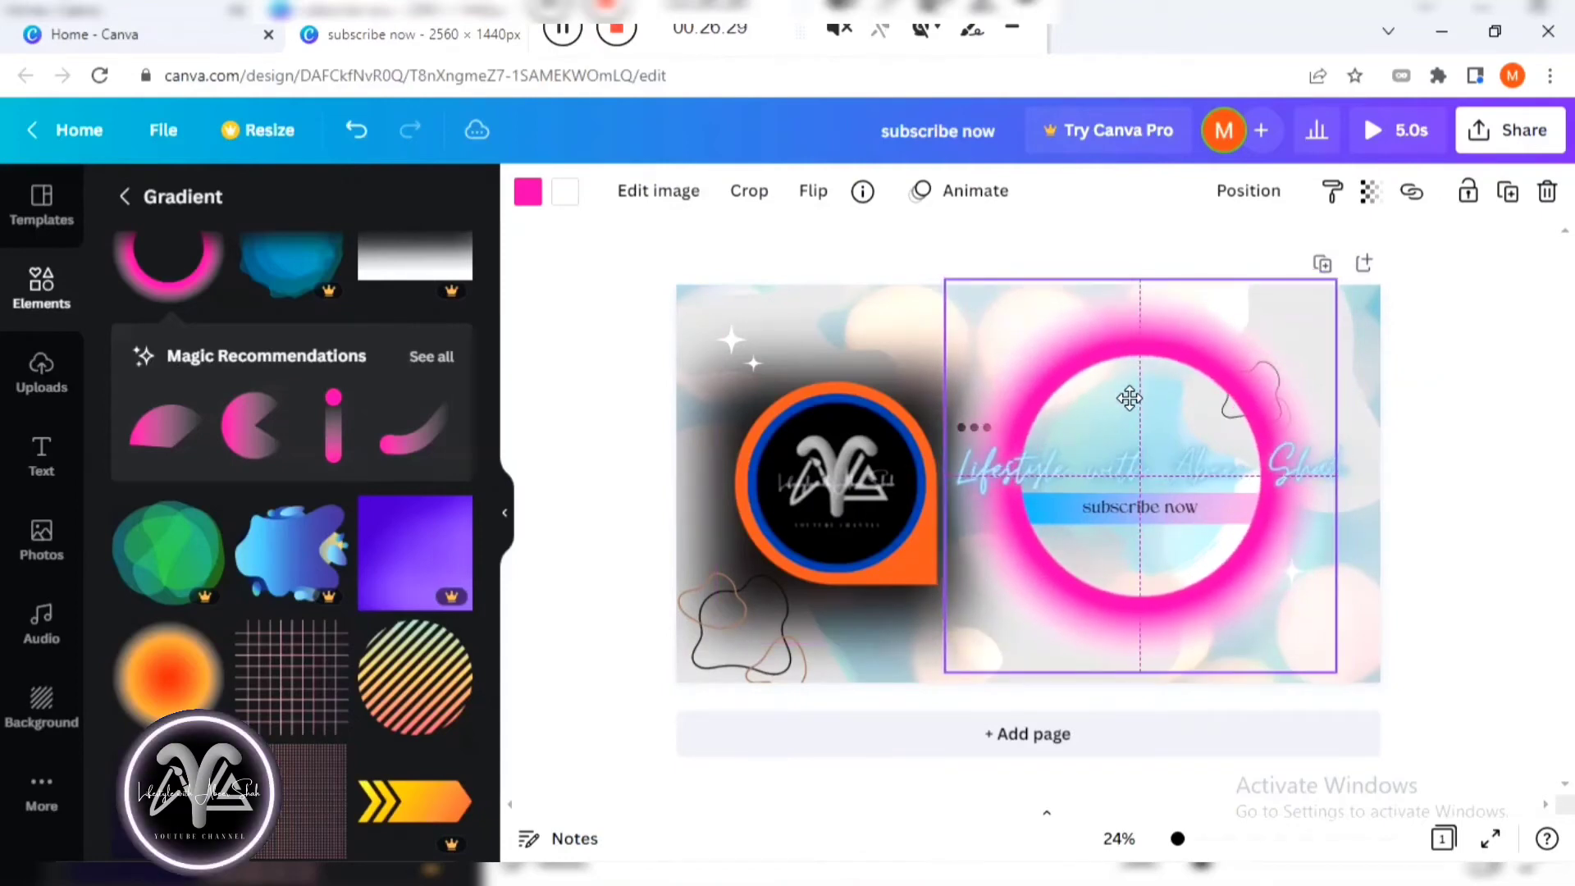
Set the pink ring's transparency to 79 and send it to the back, behind the title and bar.
left_click(1386, 206)
left_click_drag(1355, 287, 1312, 287)
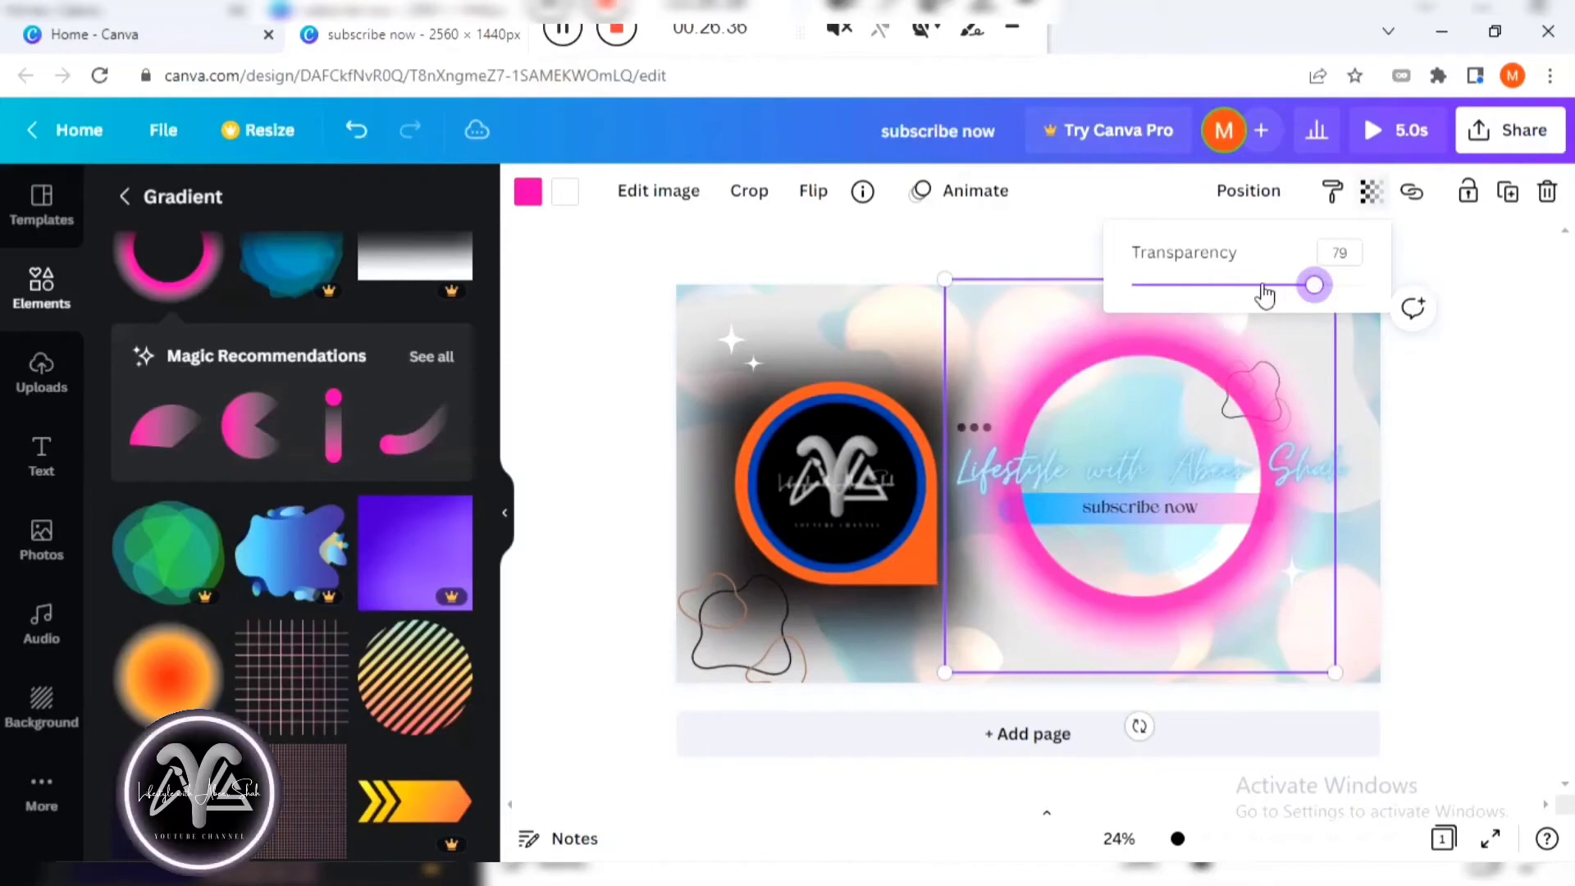
right_click(1107, 367)
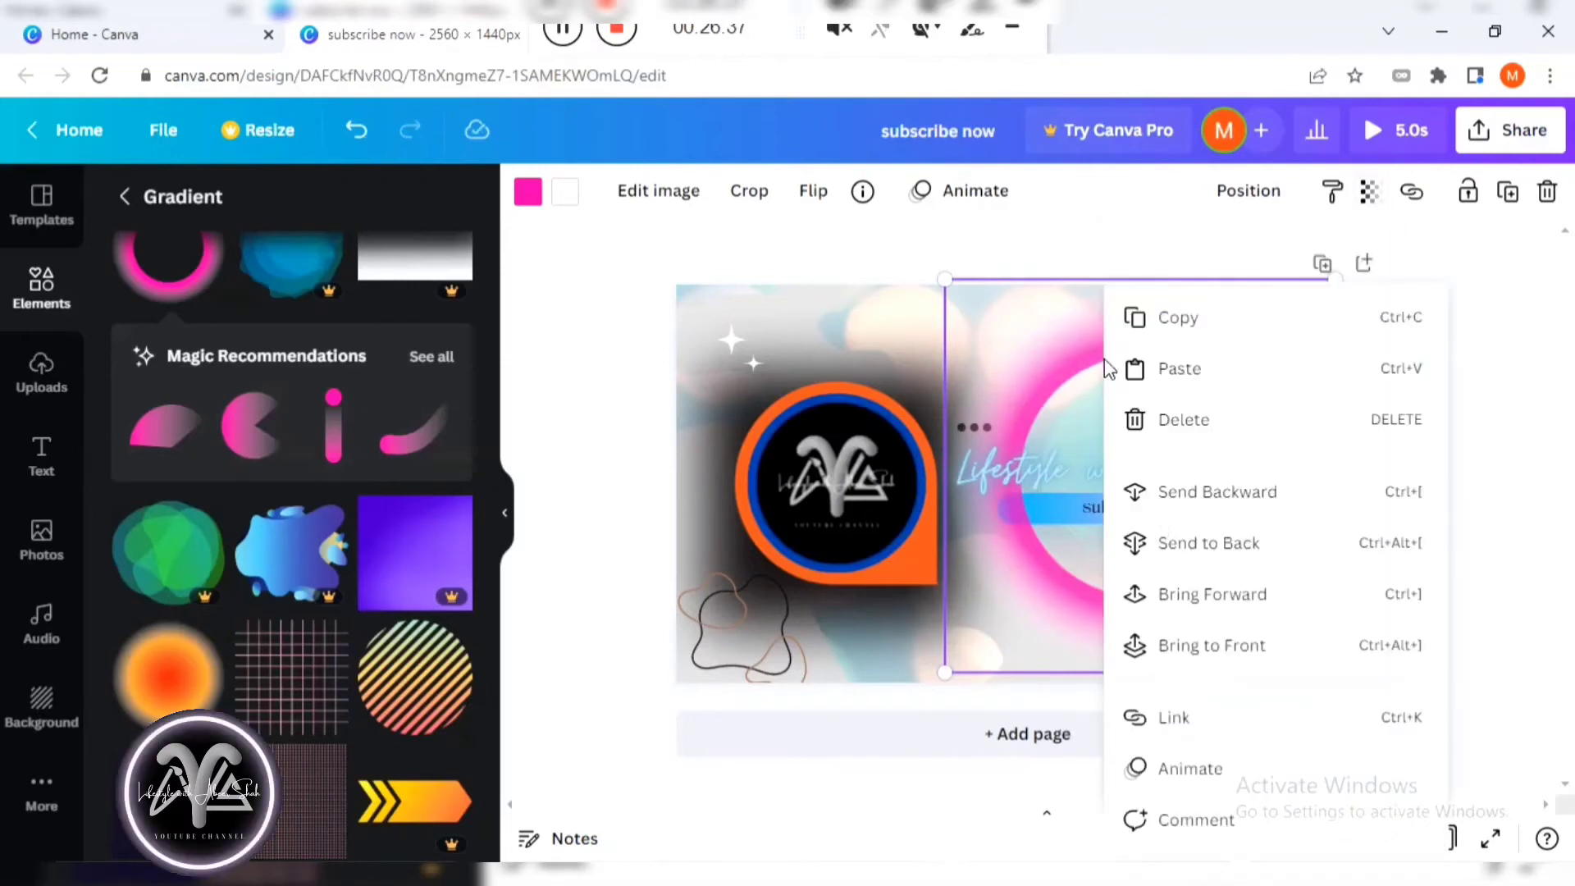
left_click(1209, 543)
left_click(913, 319)
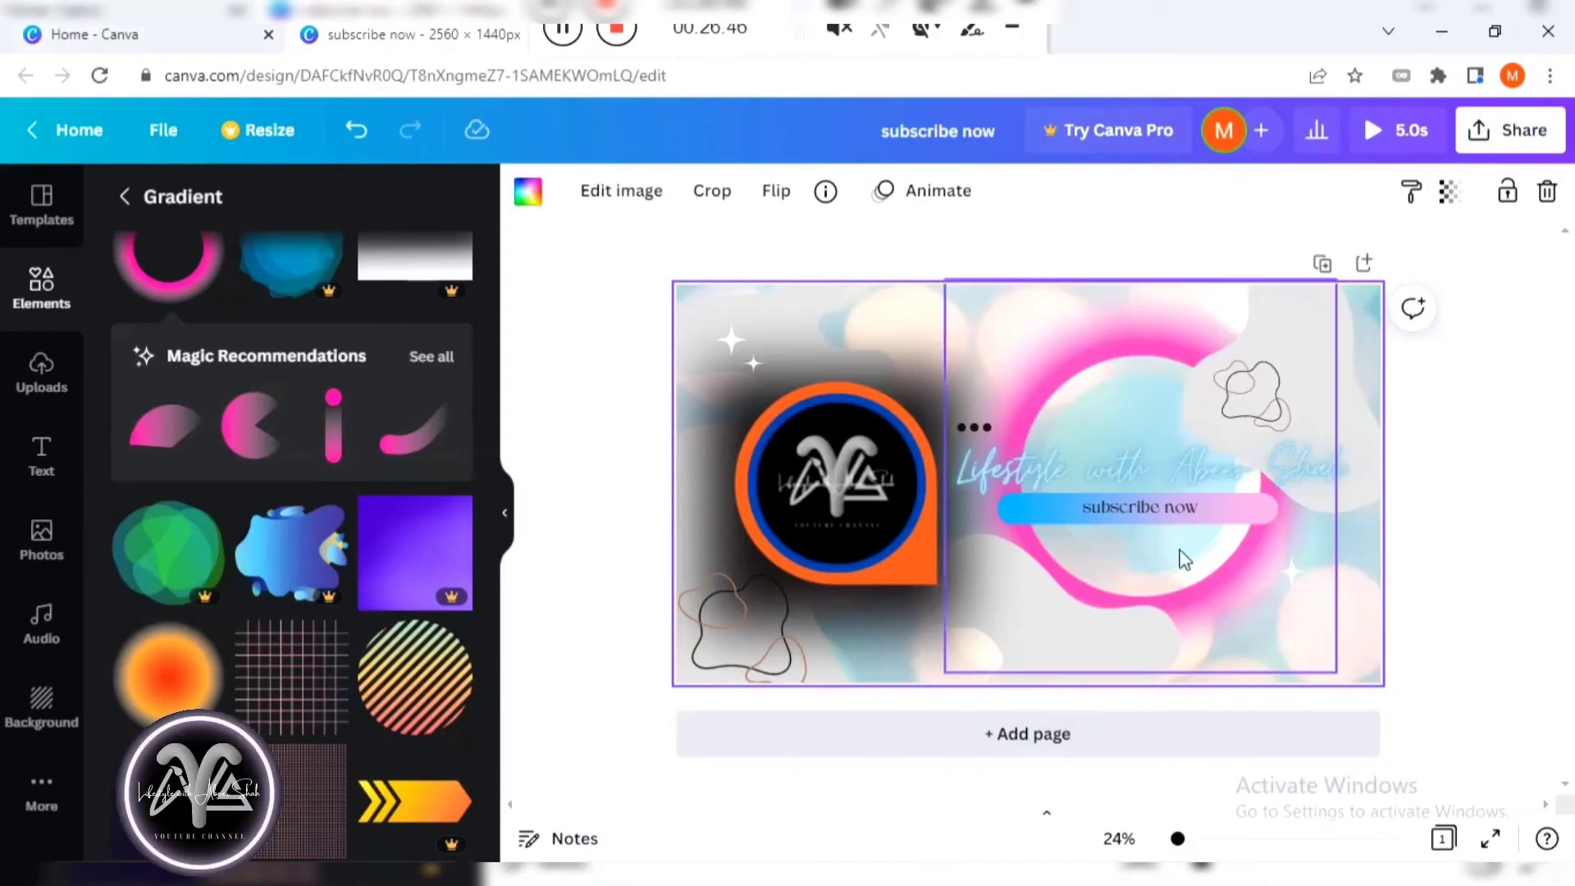
Shrink the lower grey blob further so it covers less of the pink ring.
left_click(1002, 623)
left_click(1073, 625)
left_click_drag(1107, 531, 1105, 535)
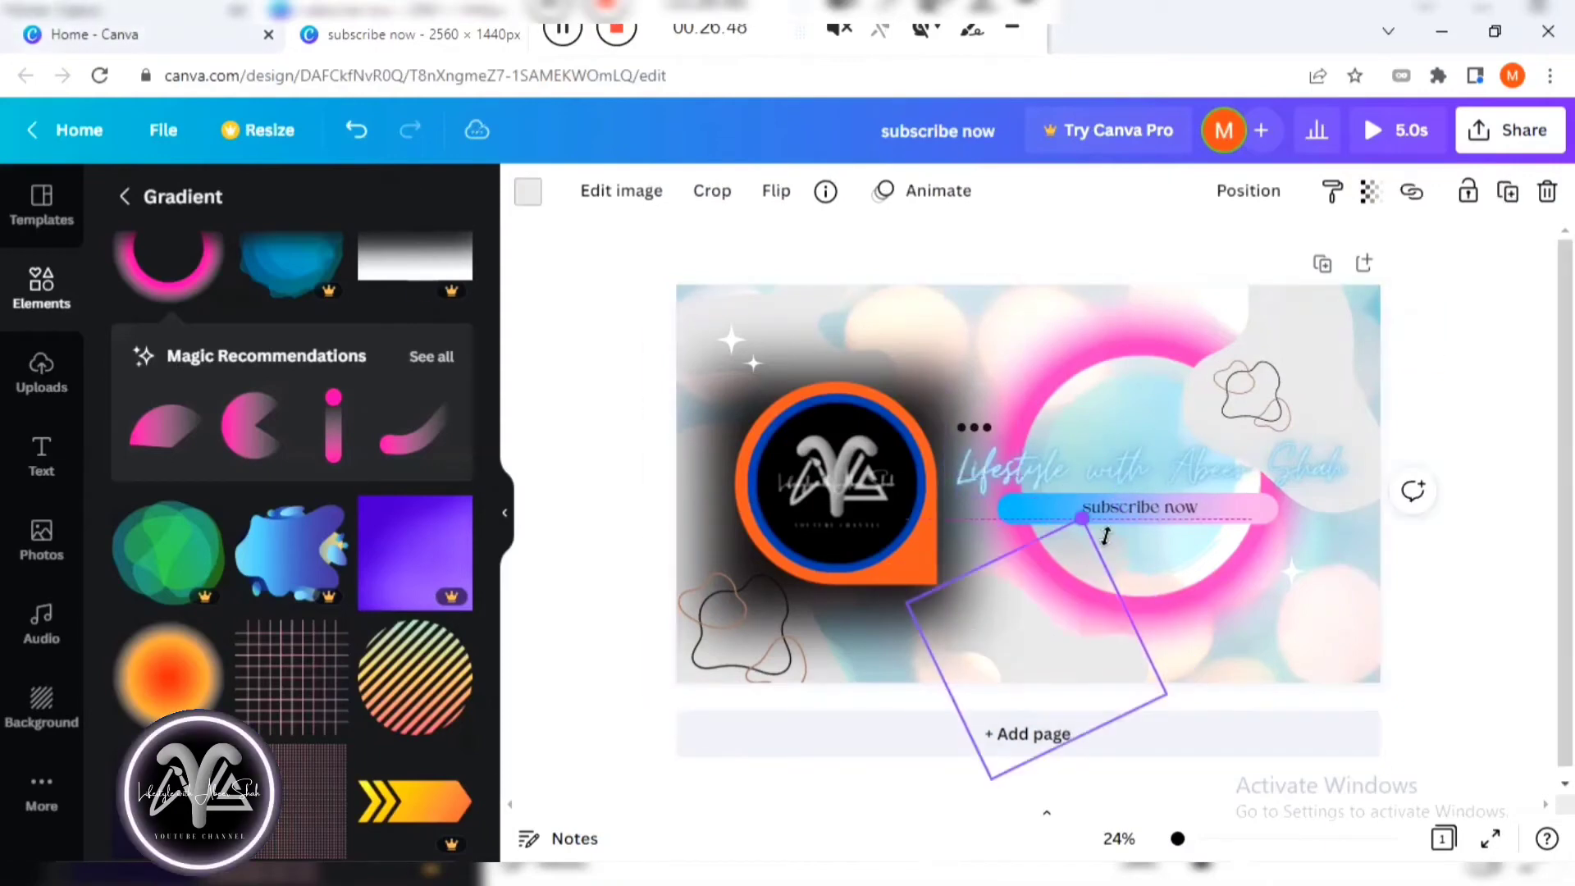
left_click(1009, 621)
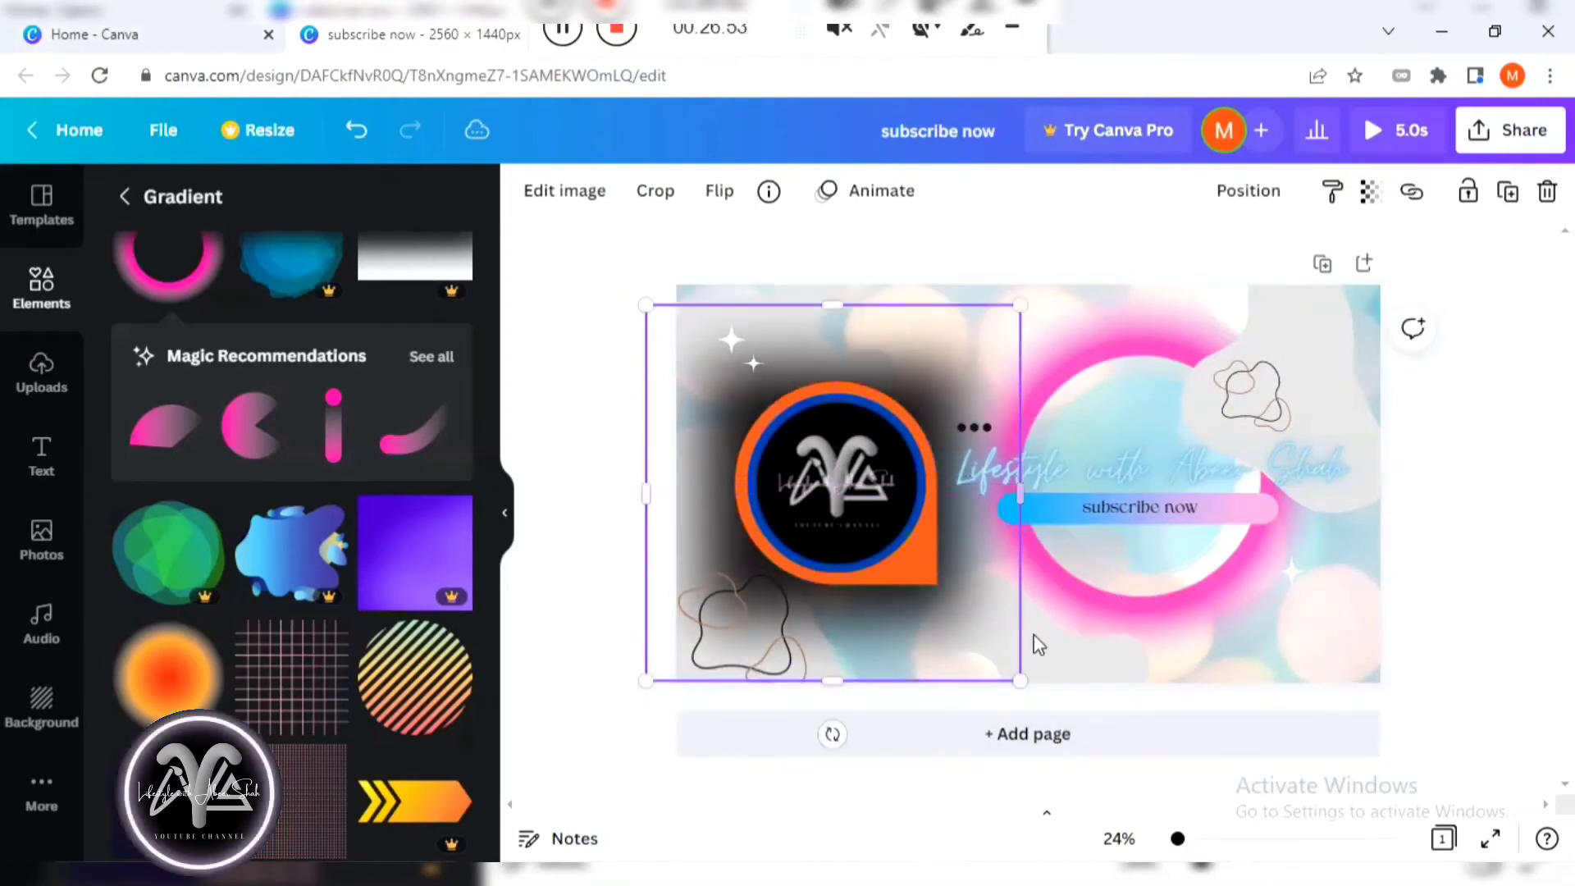
left_click(1068, 650)
left_click(1068, 651)
Add the diagonally striped multicolour circle from the Gradient collection and centre it inside the pink ring.
scroll(280, 548, "down", 3)
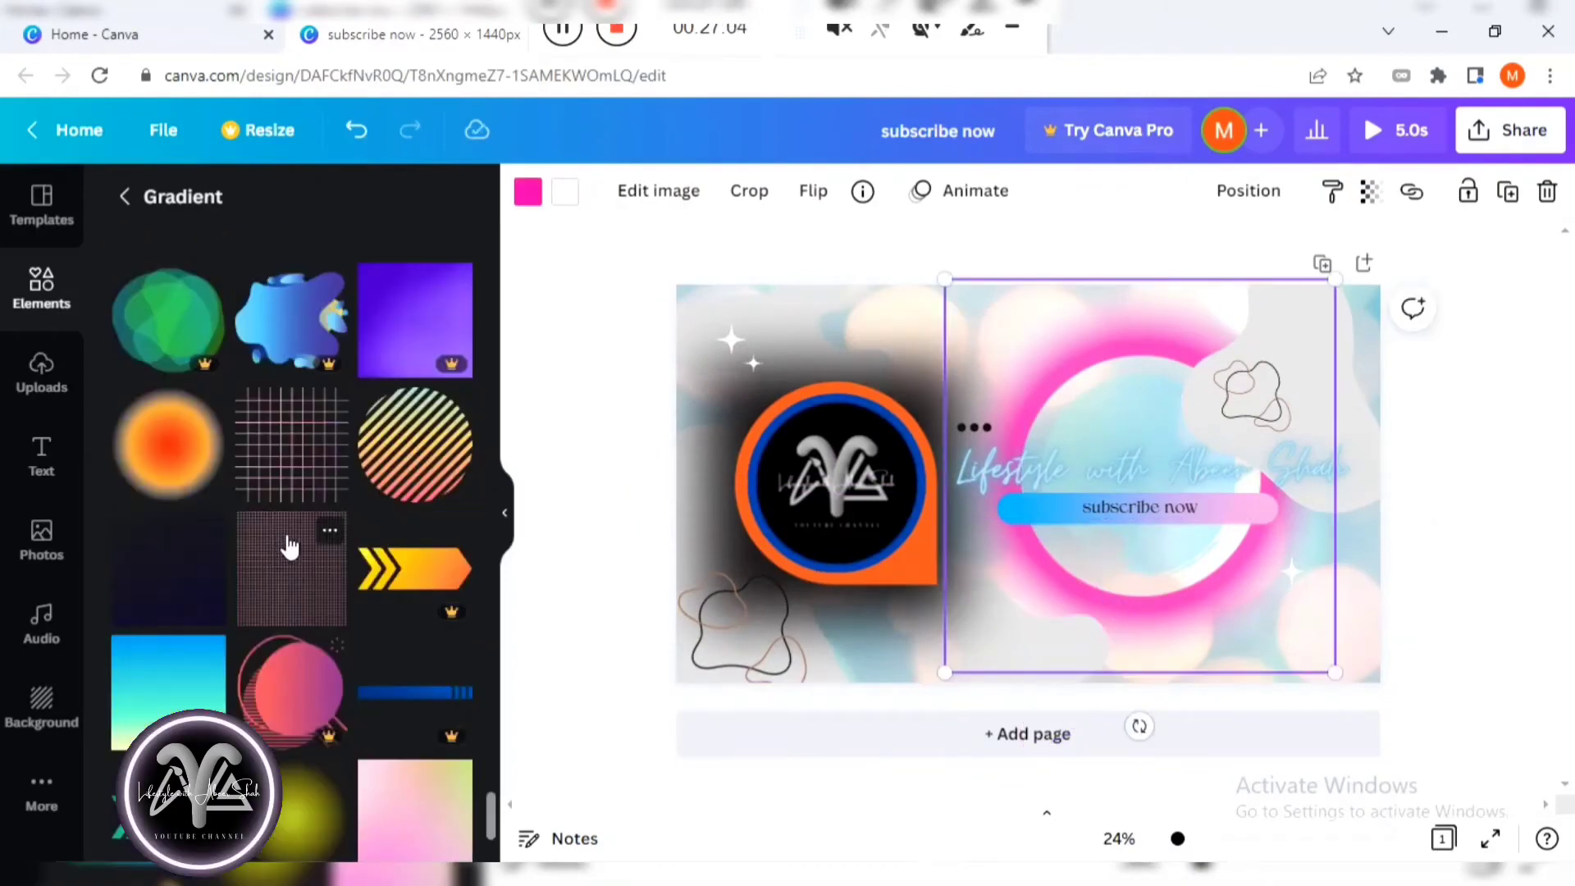
left_click(392, 483)
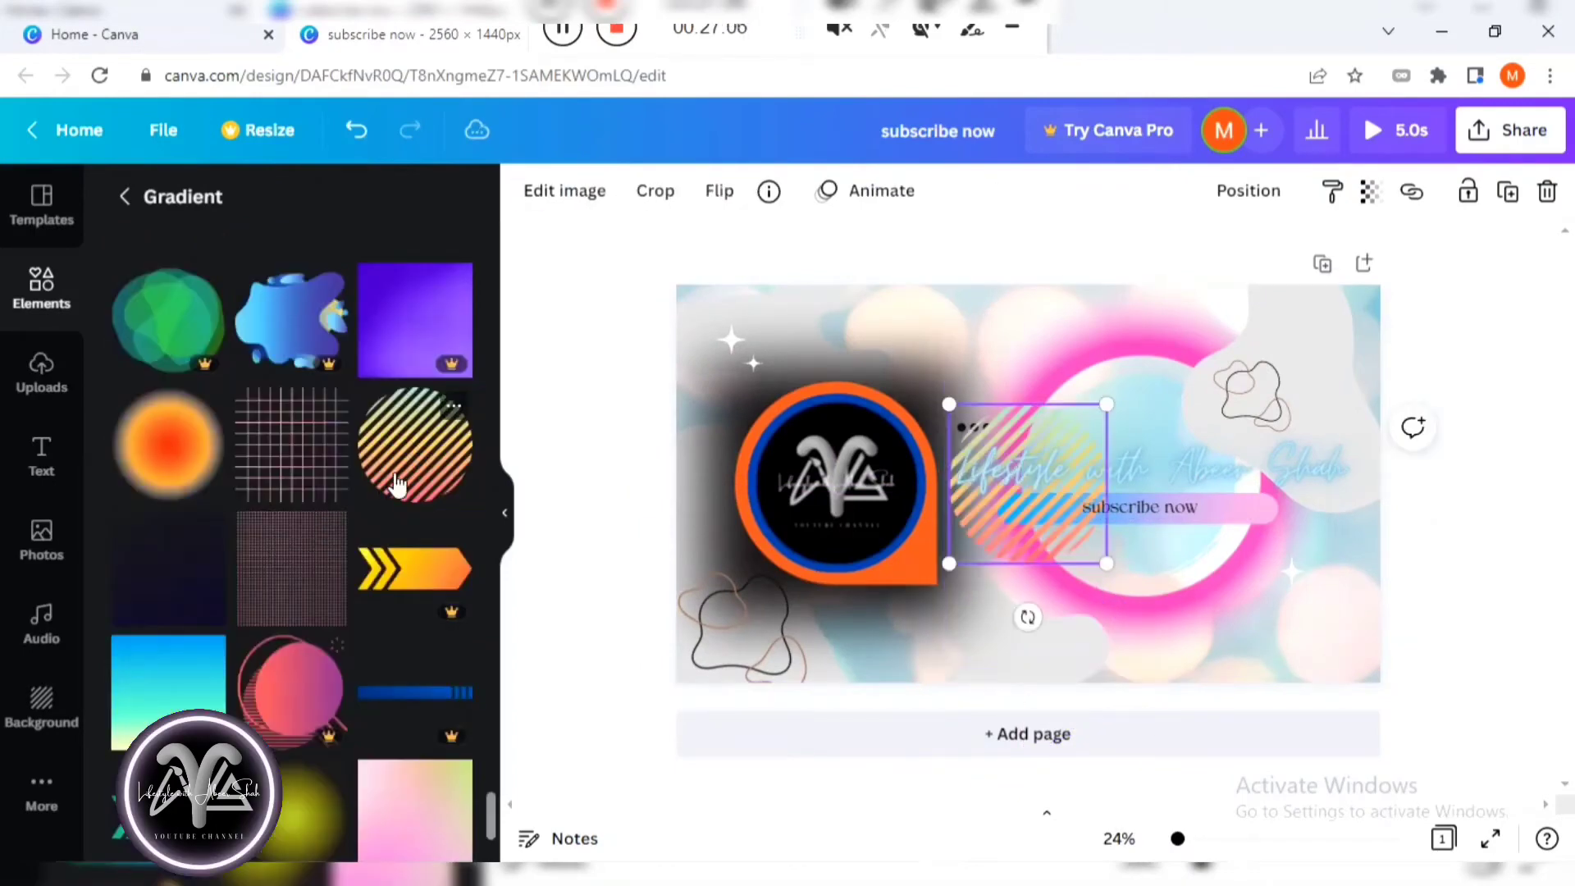
left_click(984, 504)
left_click_drag(998, 534, 1120, 540)
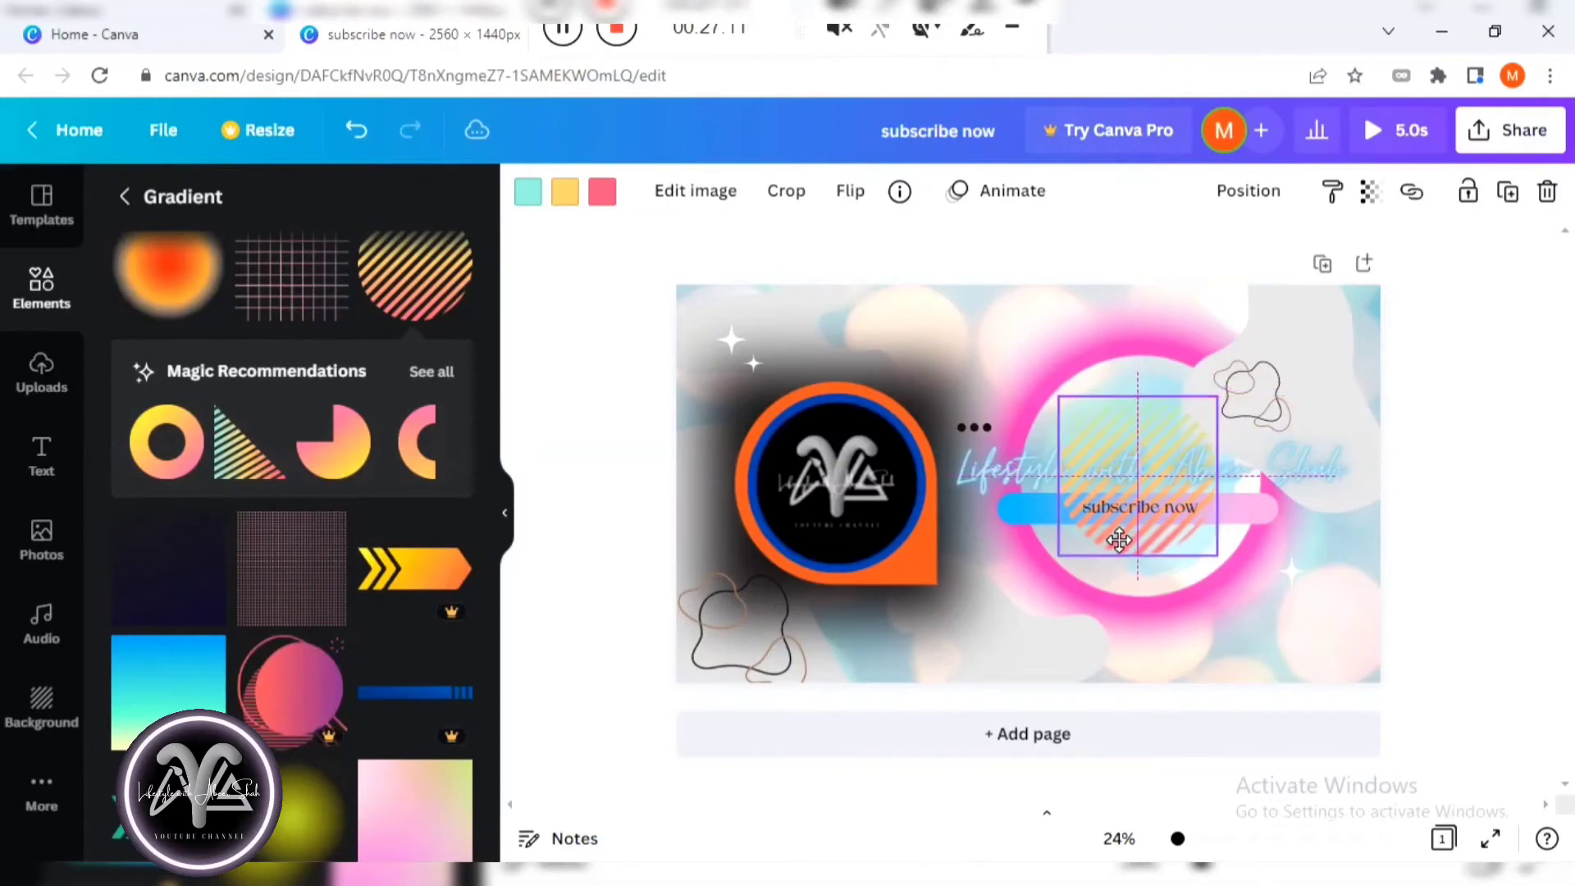
Make the striped circle more transparent and send it to the back.
left_click(1371, 184)
mouse_move(1237, 285)
left_mouse_down()
mouse_move(1277, 294)
mouse_move(1238, 294)
mouse_move(1251, 283)
left_mouse_up()
left_click(1088, 415)
right_click(1088, 416)
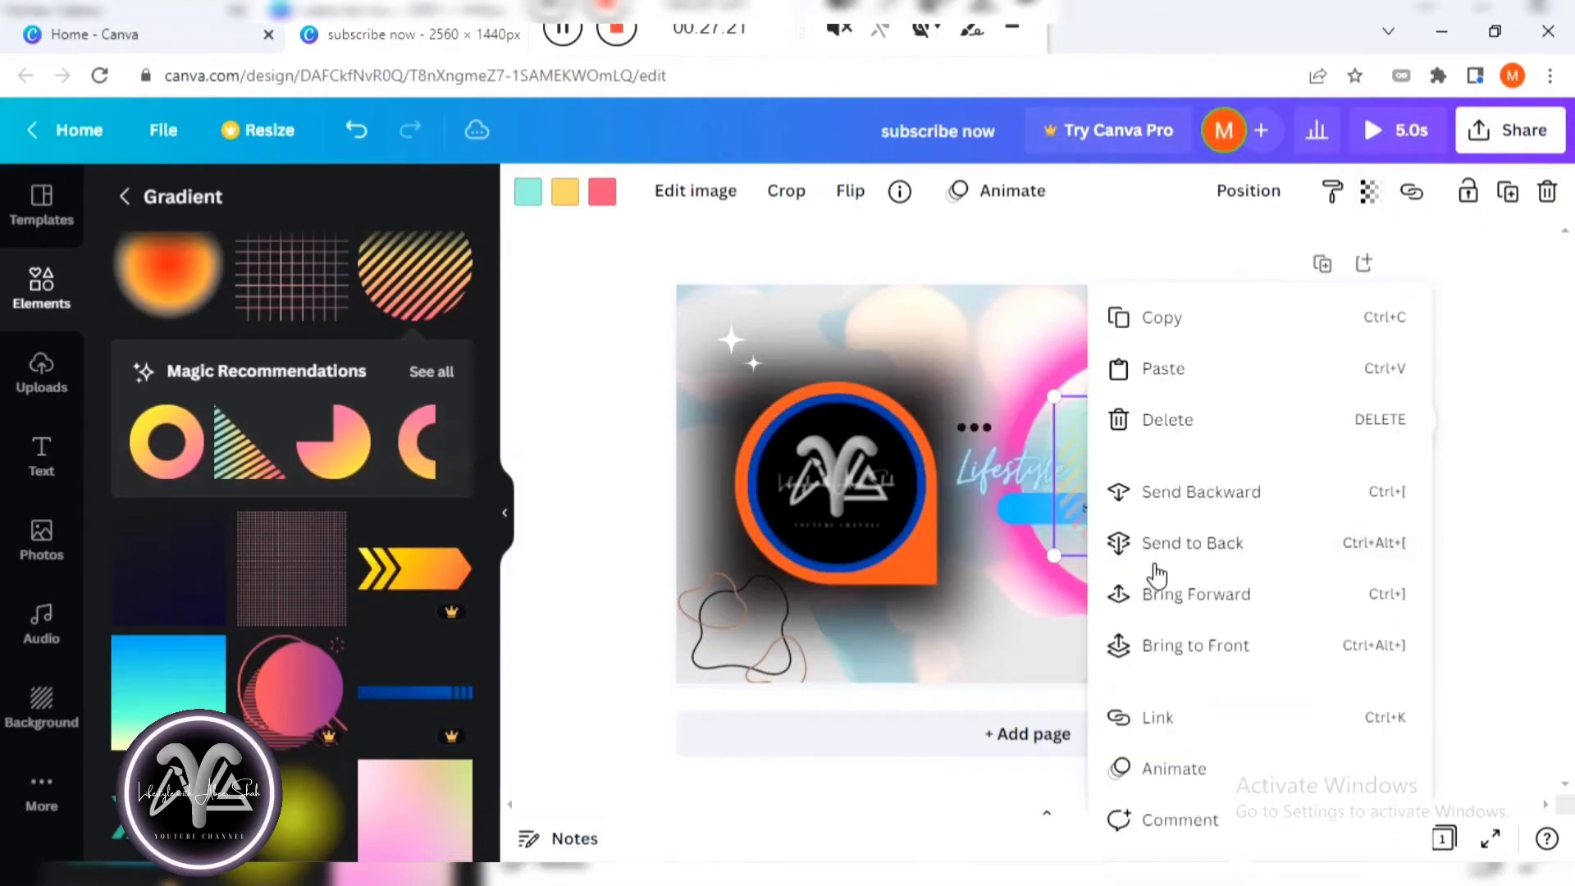
left_click(1101, 543)
Bring the light blue circle inside the pink ring to the front of the design.
left_click(1151, 436)
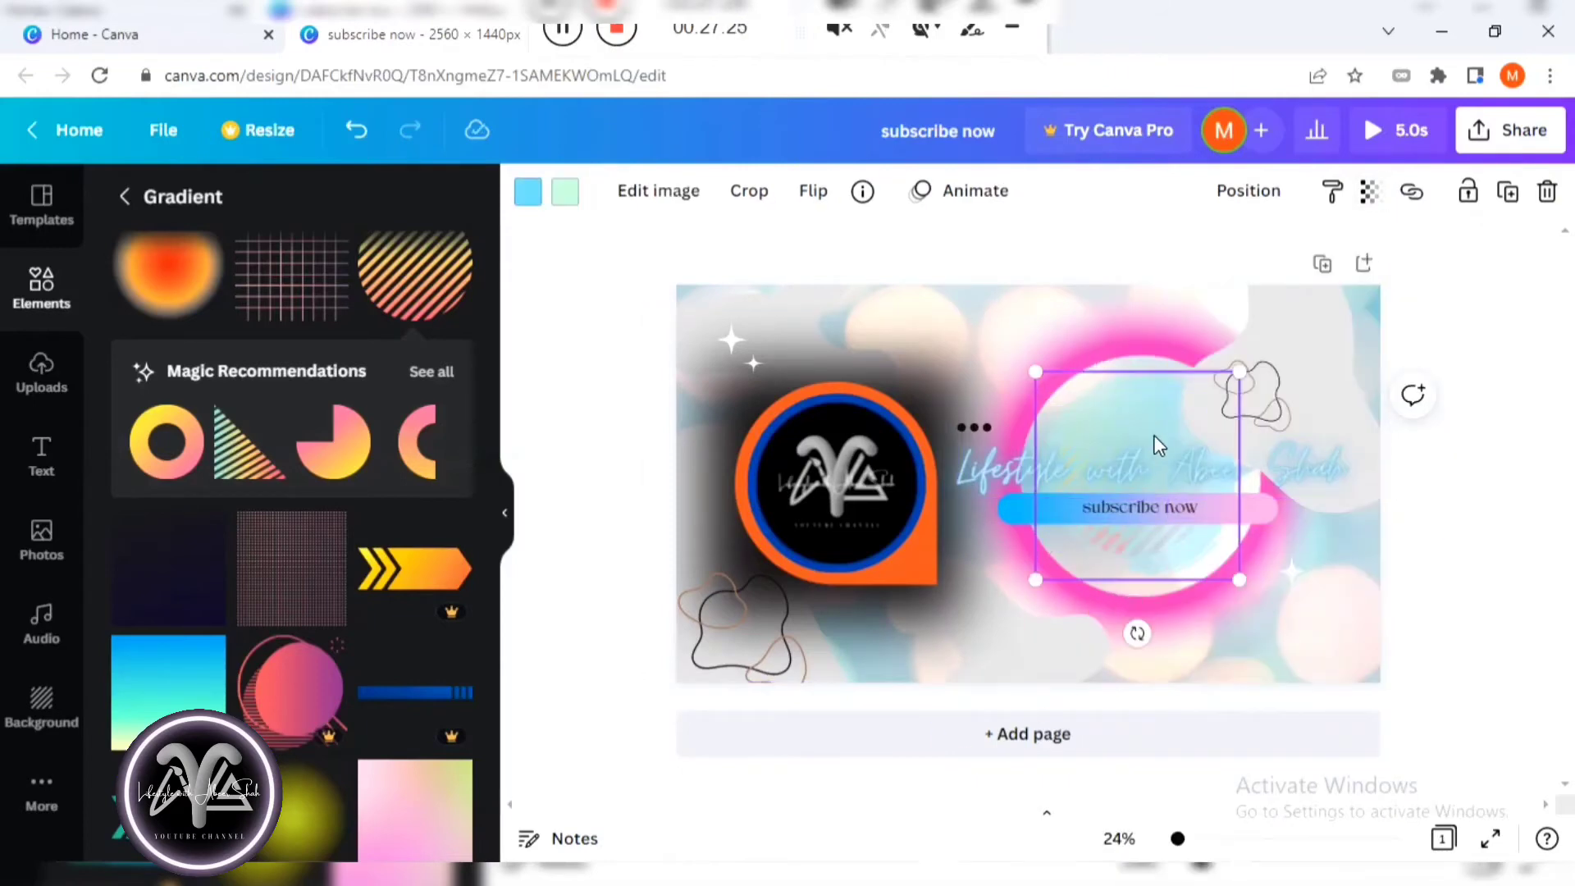
right_click(1135, 431)
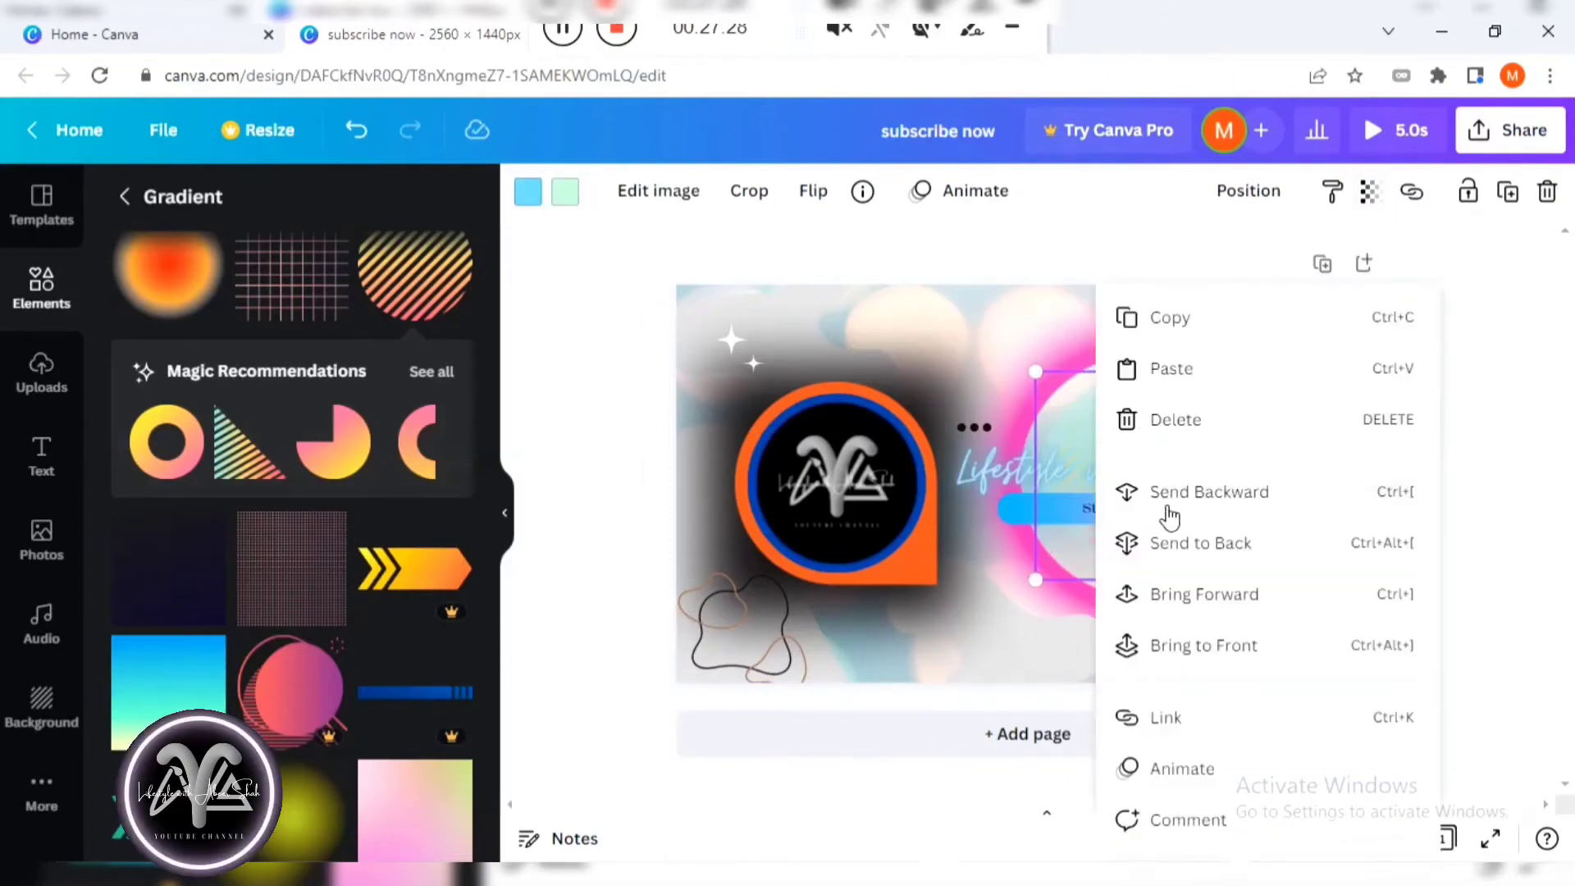
left_click(1187, 646)
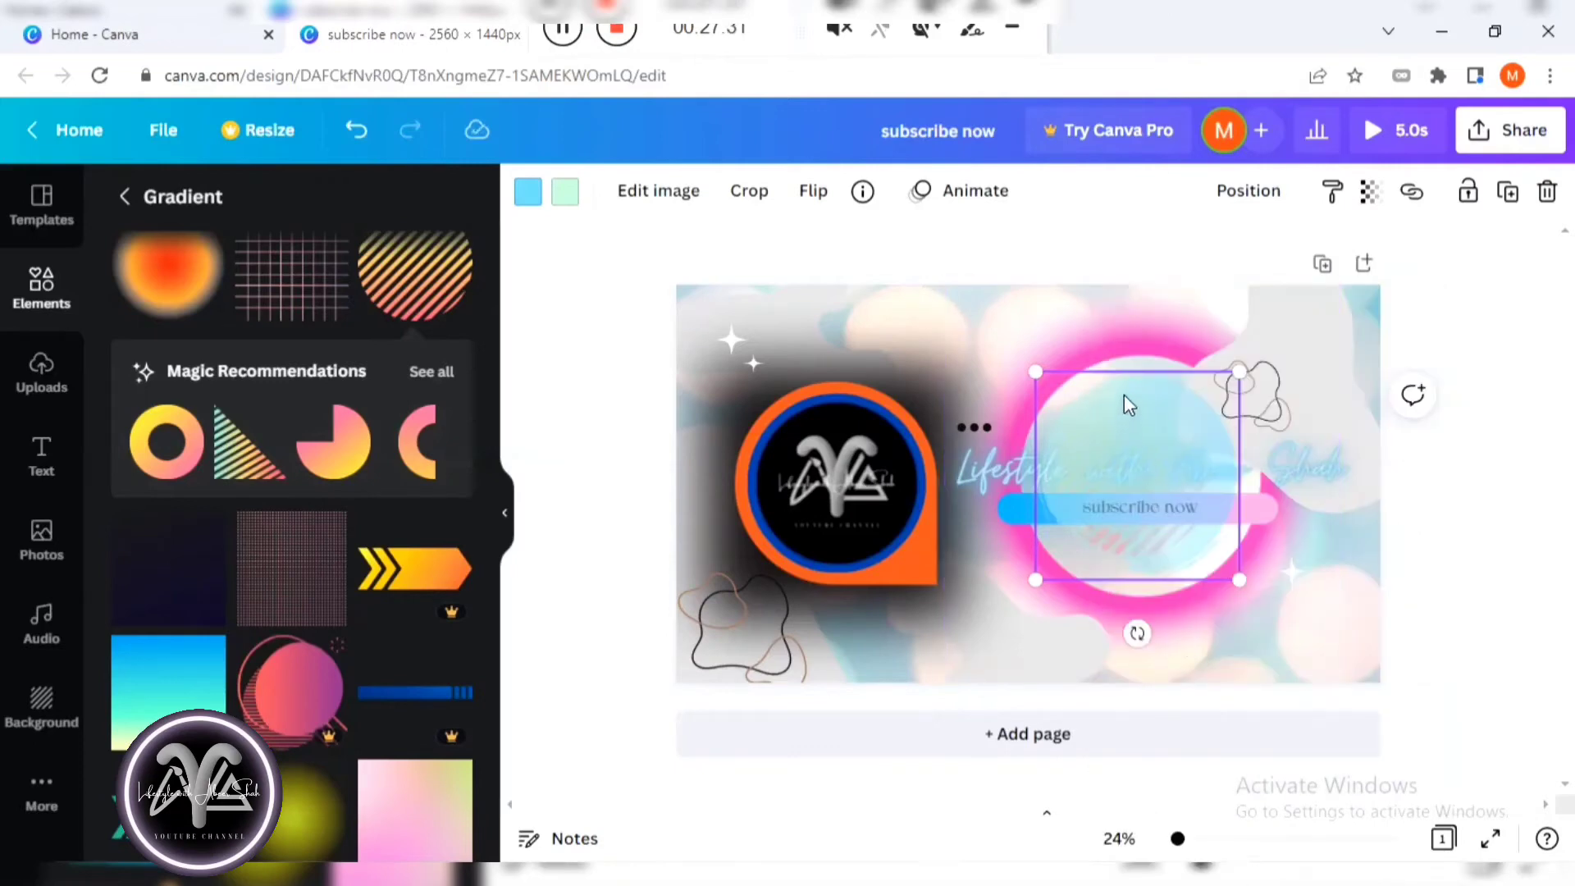
Move the light blue circle and the pink ring down below the title.
left_click_drag(1124, 400, 1117, 506)
left_click(1128, 441)
left_click(1138, 418)
right_click(1140, 423)
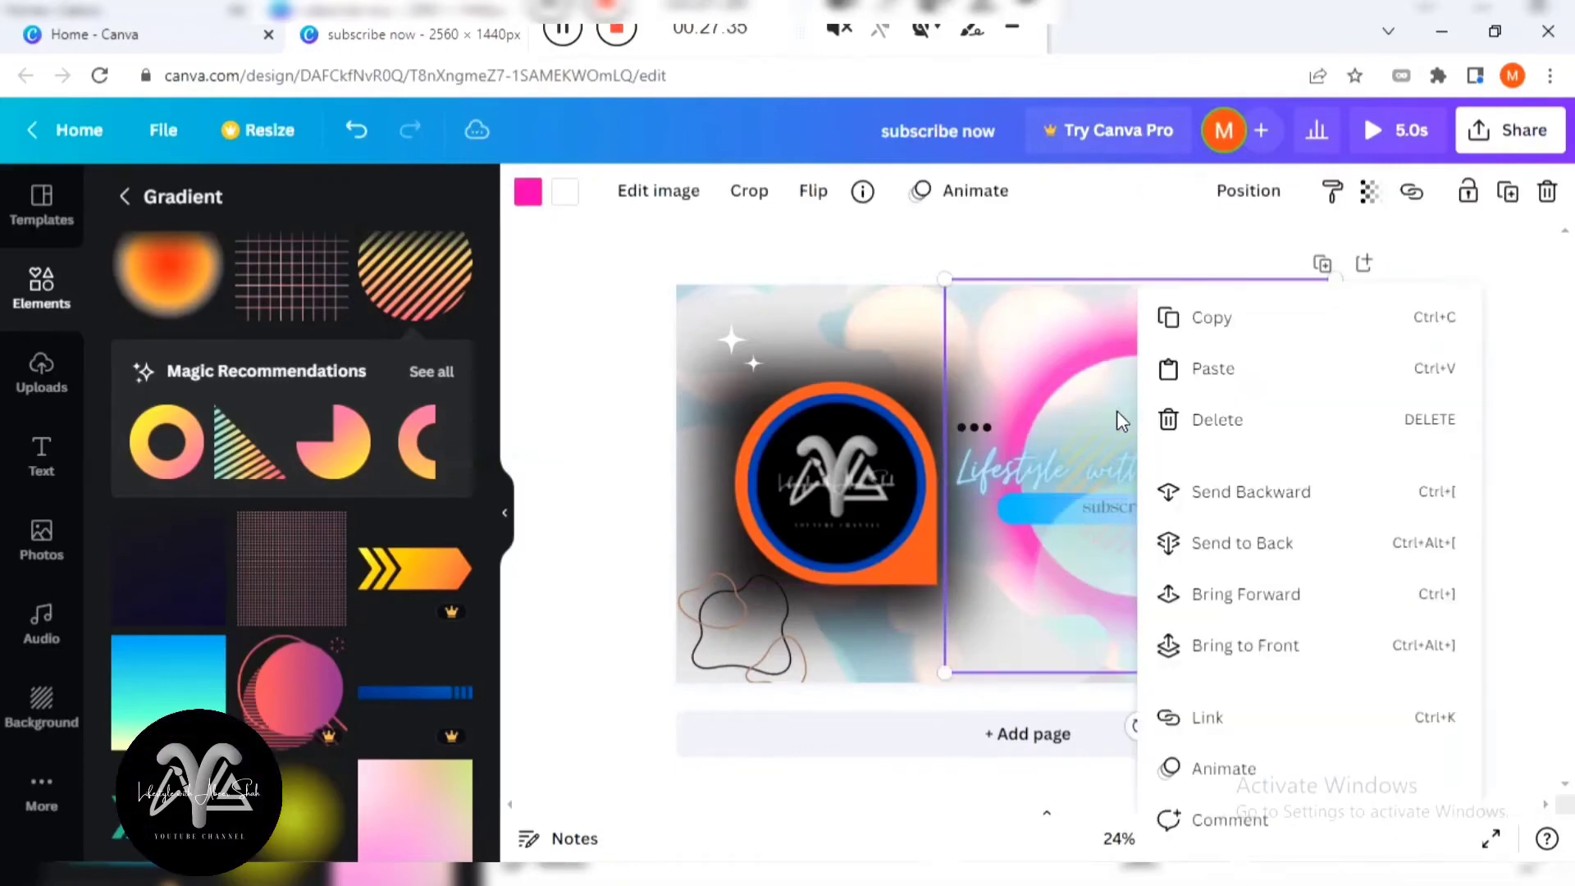
left_click(1112, 423)
left_click_drag(1107, 423, 1124, 543)
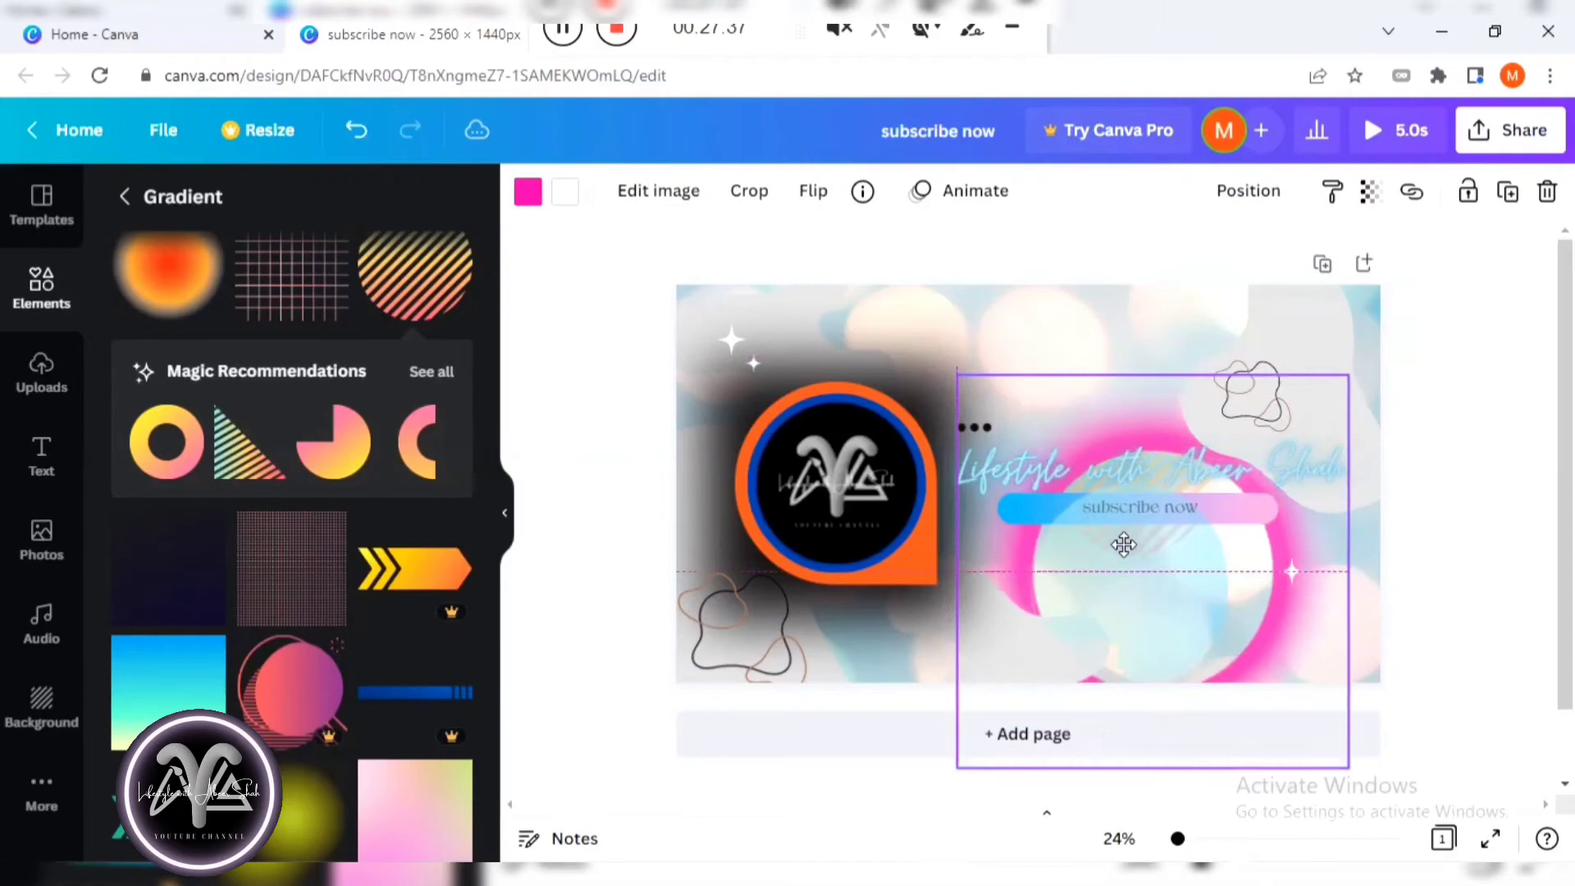
Move the light blue circle and the pink ring back up so they sit concentrically behind the title.
right_click(1139, 423)
left_click(1192, 663)
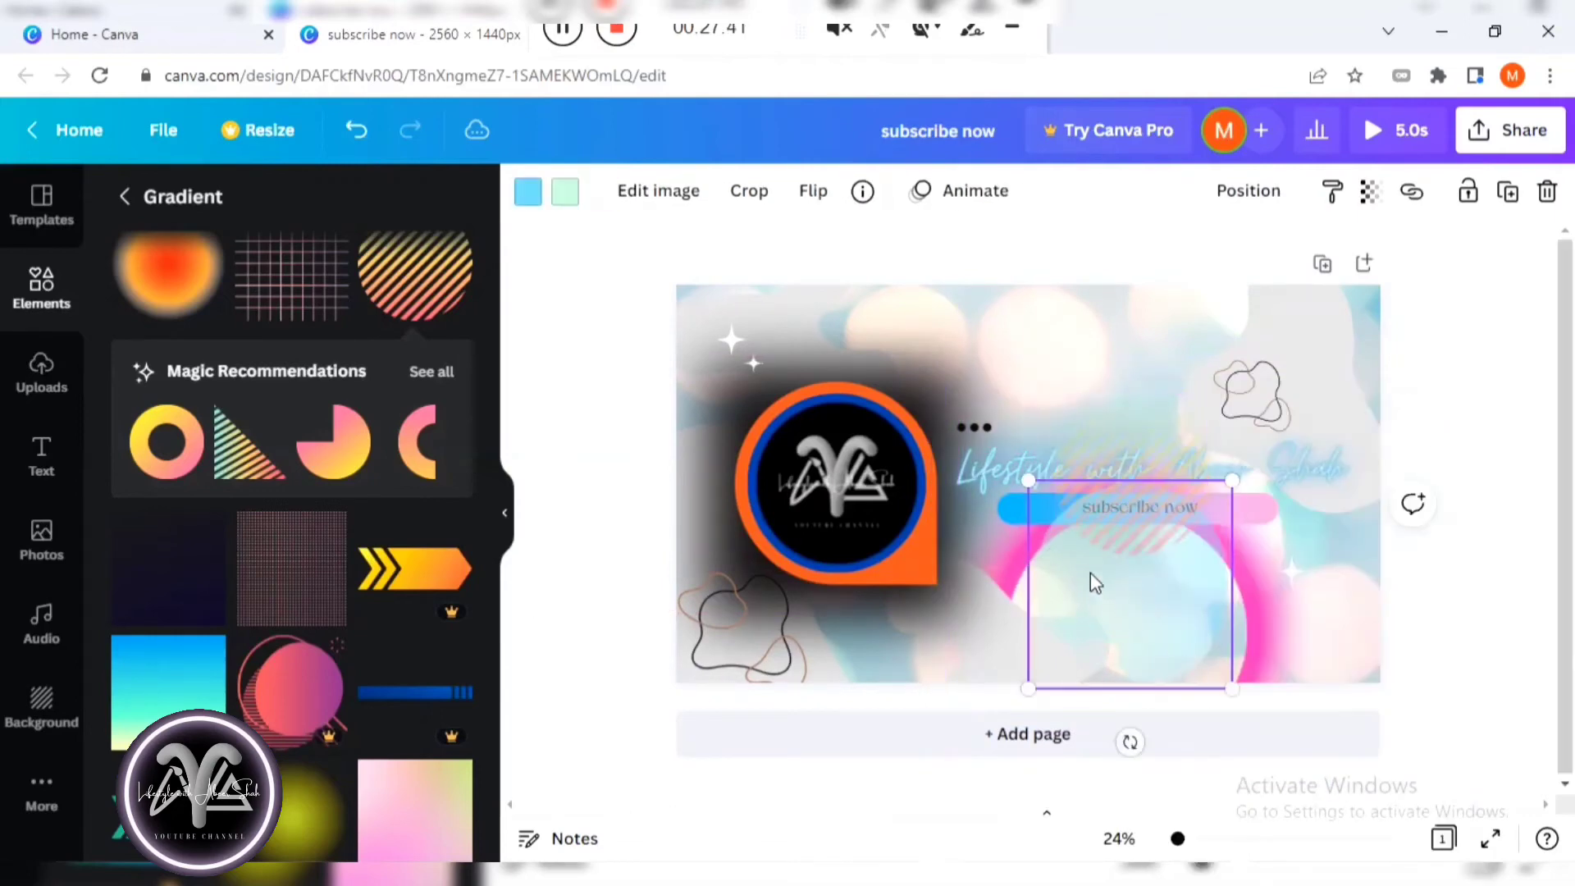
left_click_drag(1090, 572, 1107, 494)
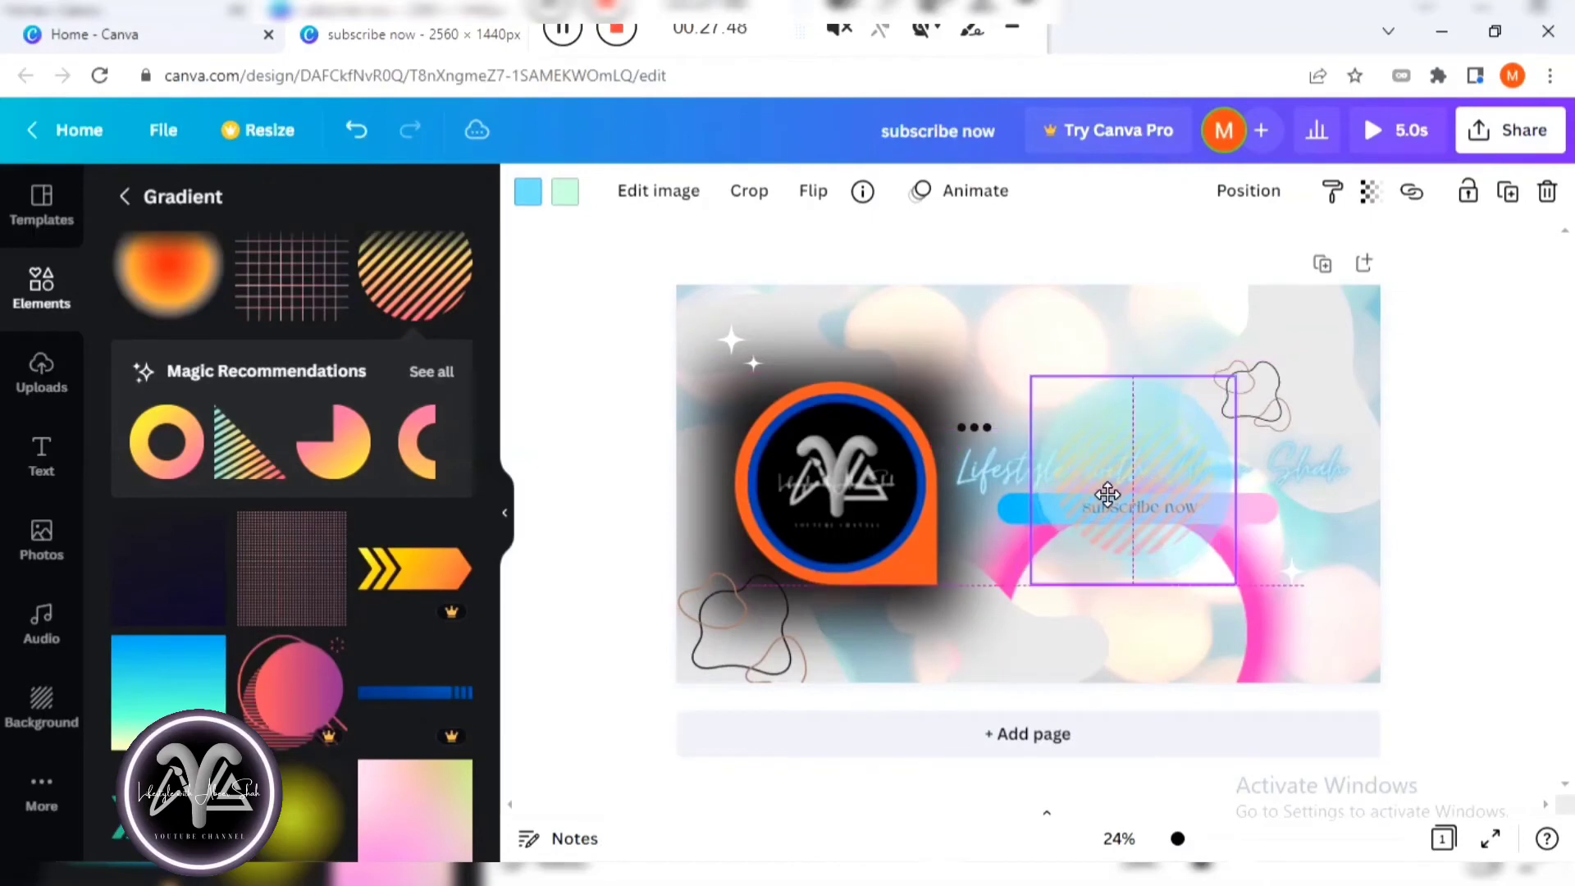
left_click_drag(1091, 630, 1214, 475)
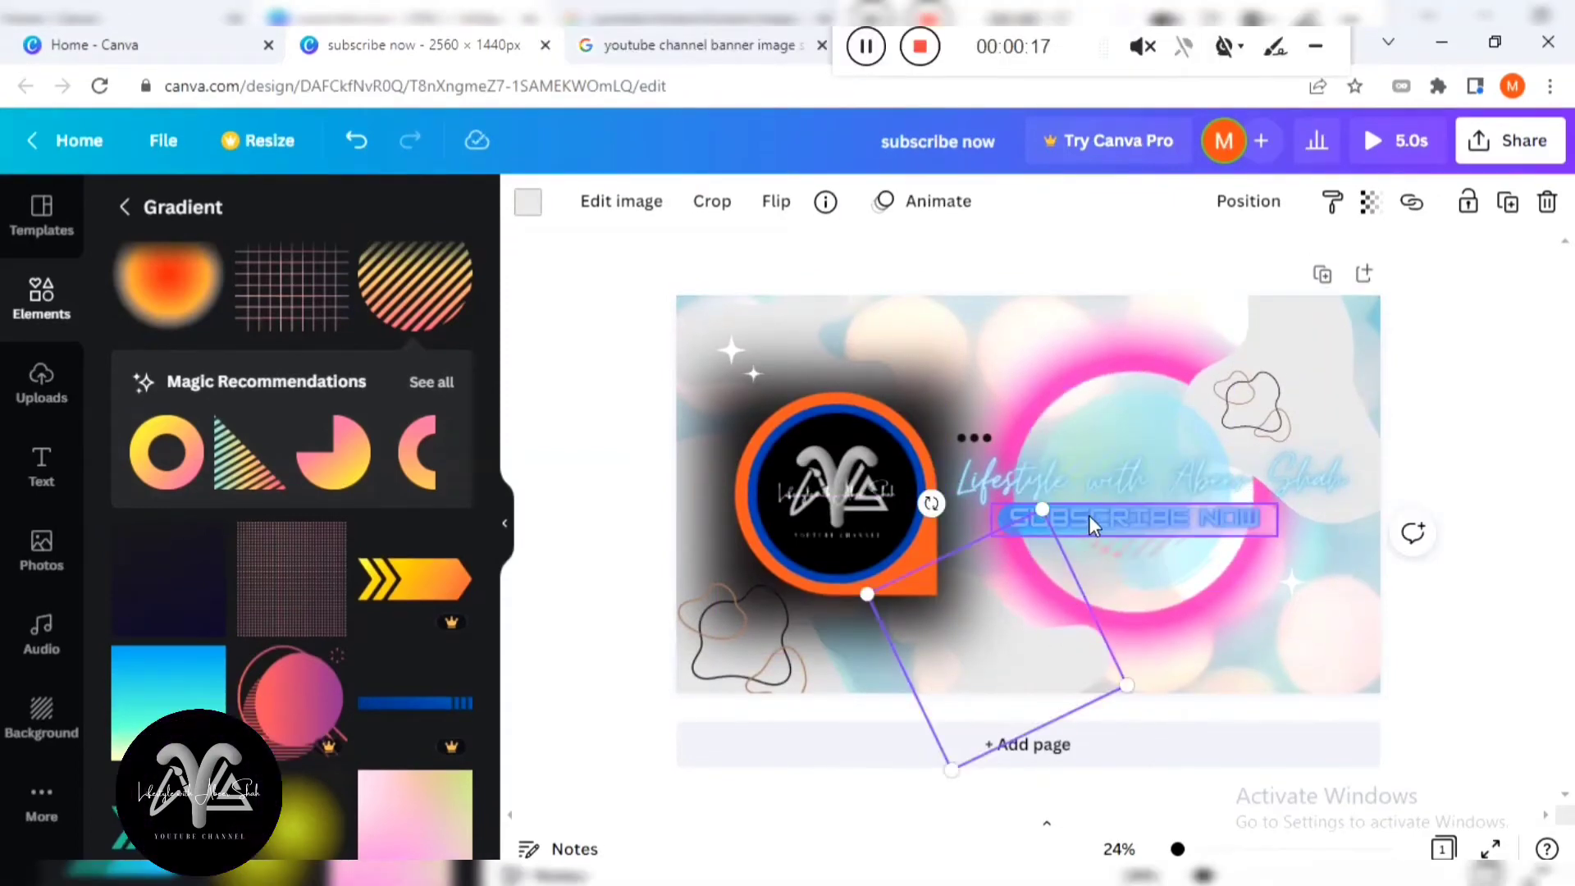
Move the SUBSCRIBE NOW text down off the blue-pink gradient bar and delete the bar.
left_click(1091, 516)
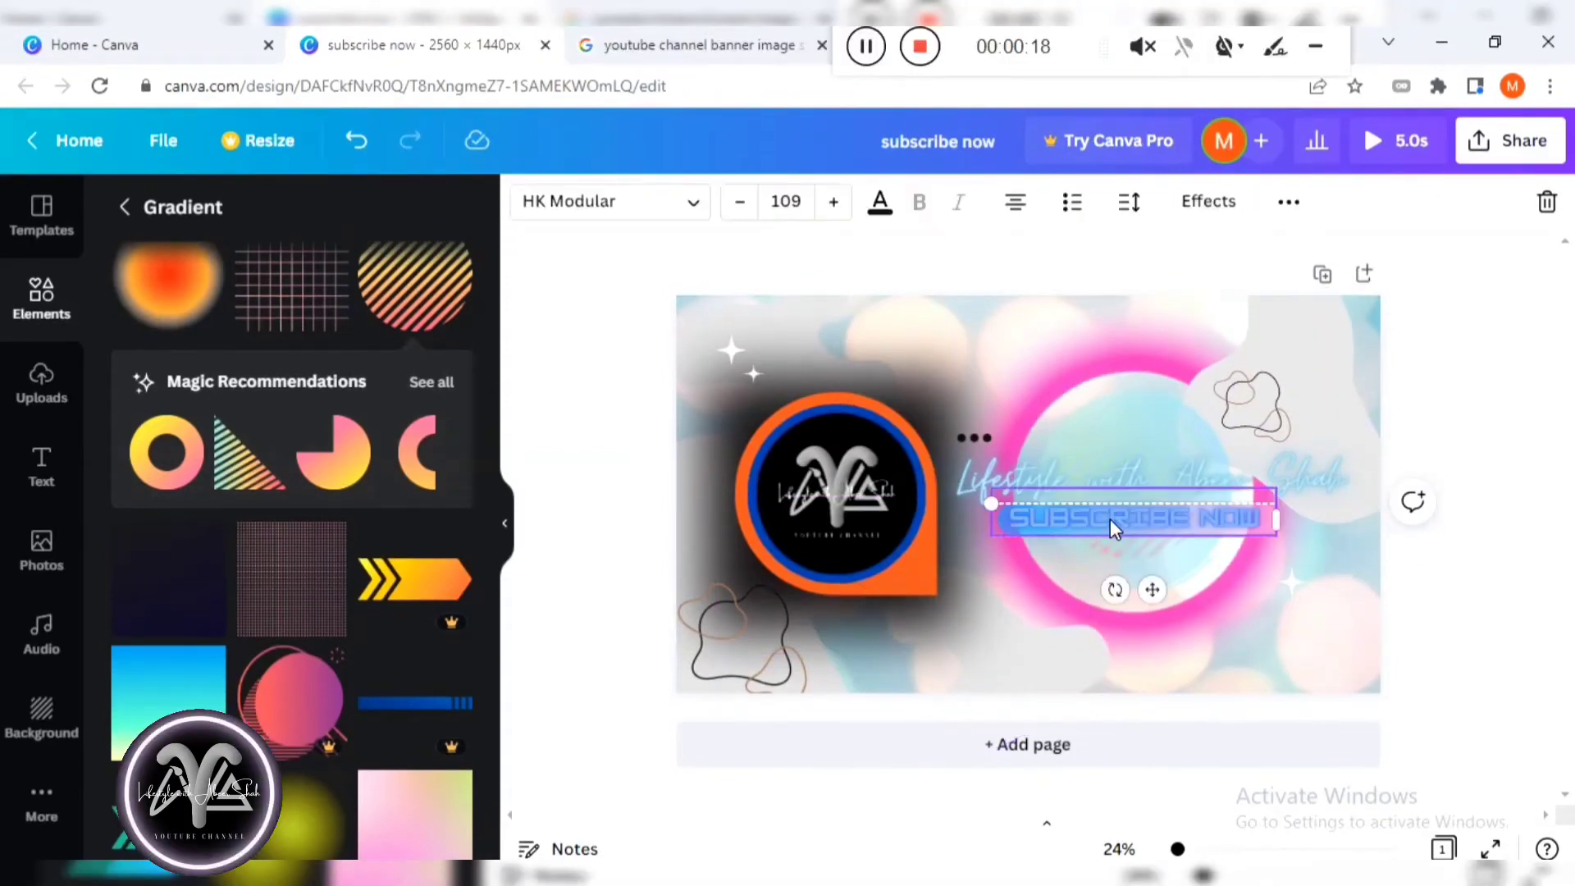
left_click_drag(1130, 522, 1157, 562)
left_click_drag(1156, 563, 1157, 587)
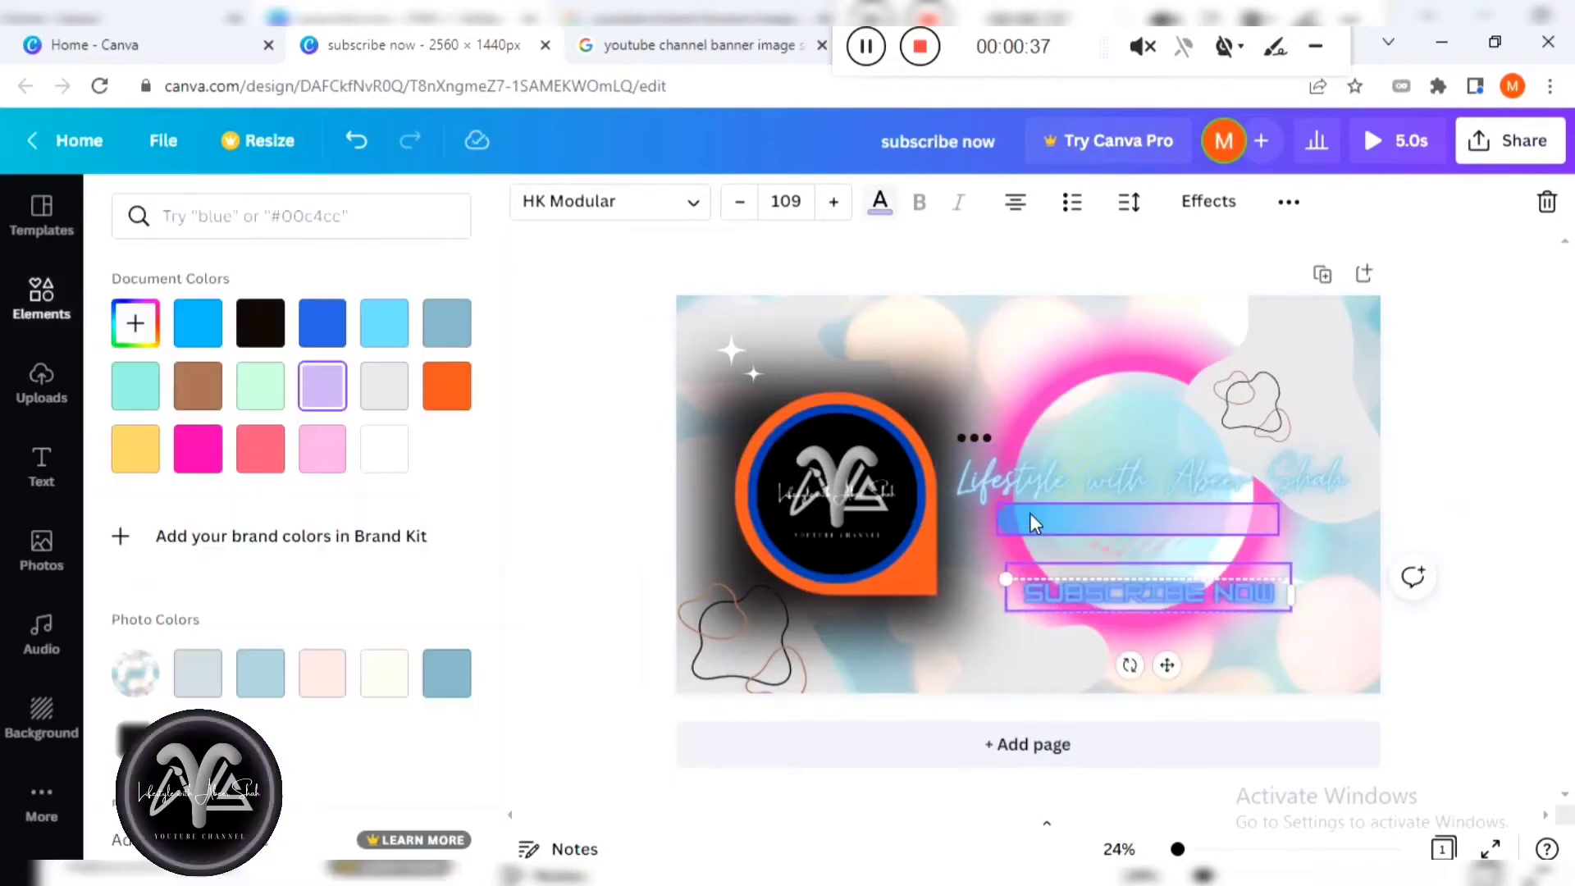
left_click(1030, 518)
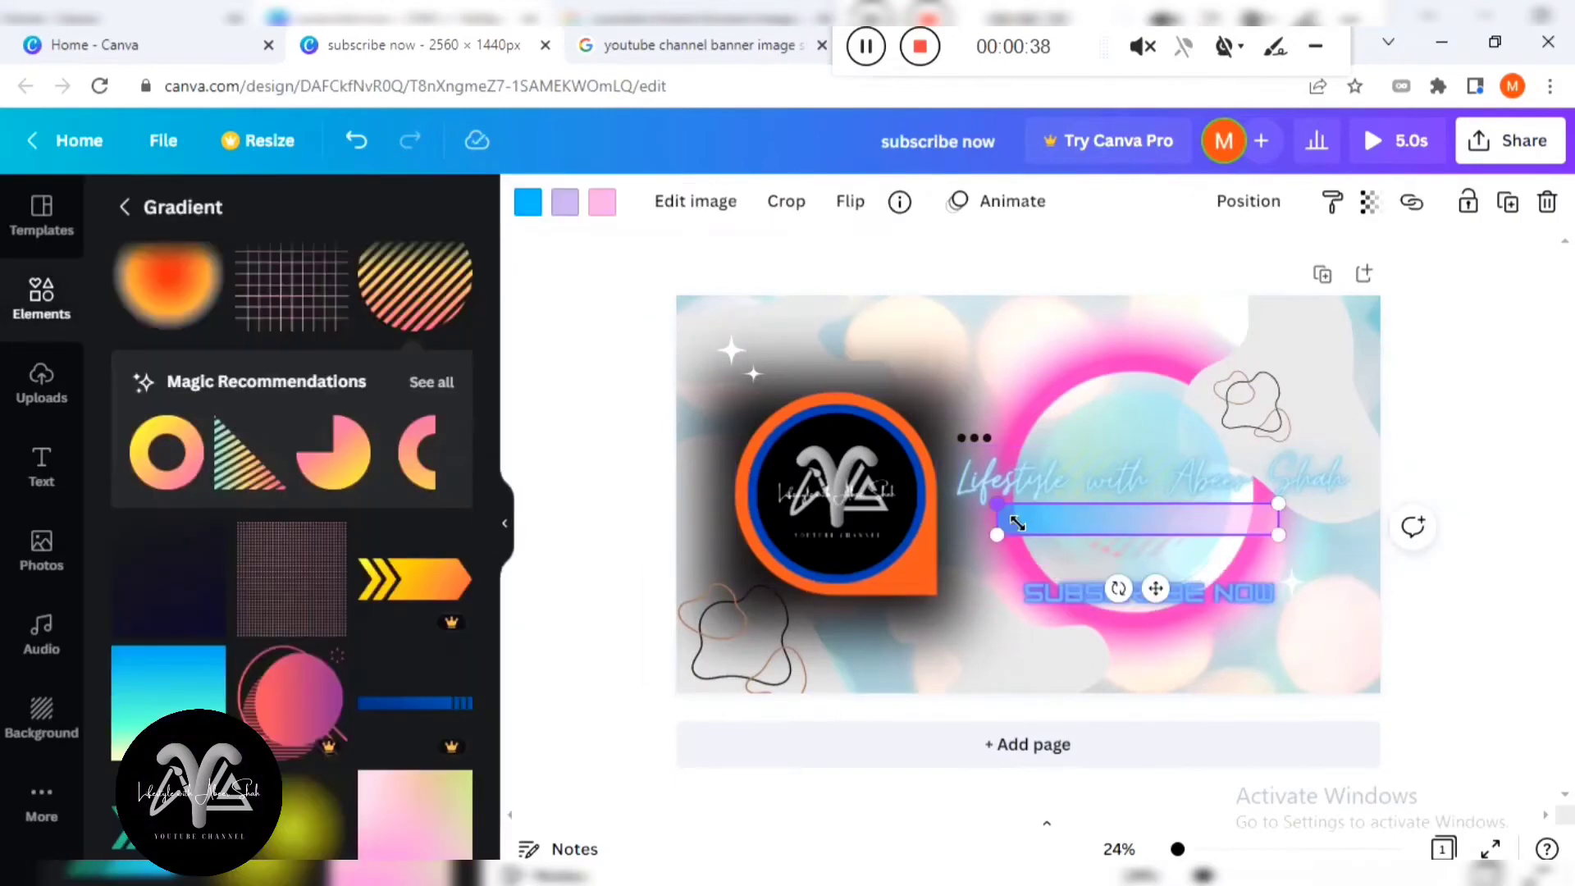
key("Delete")
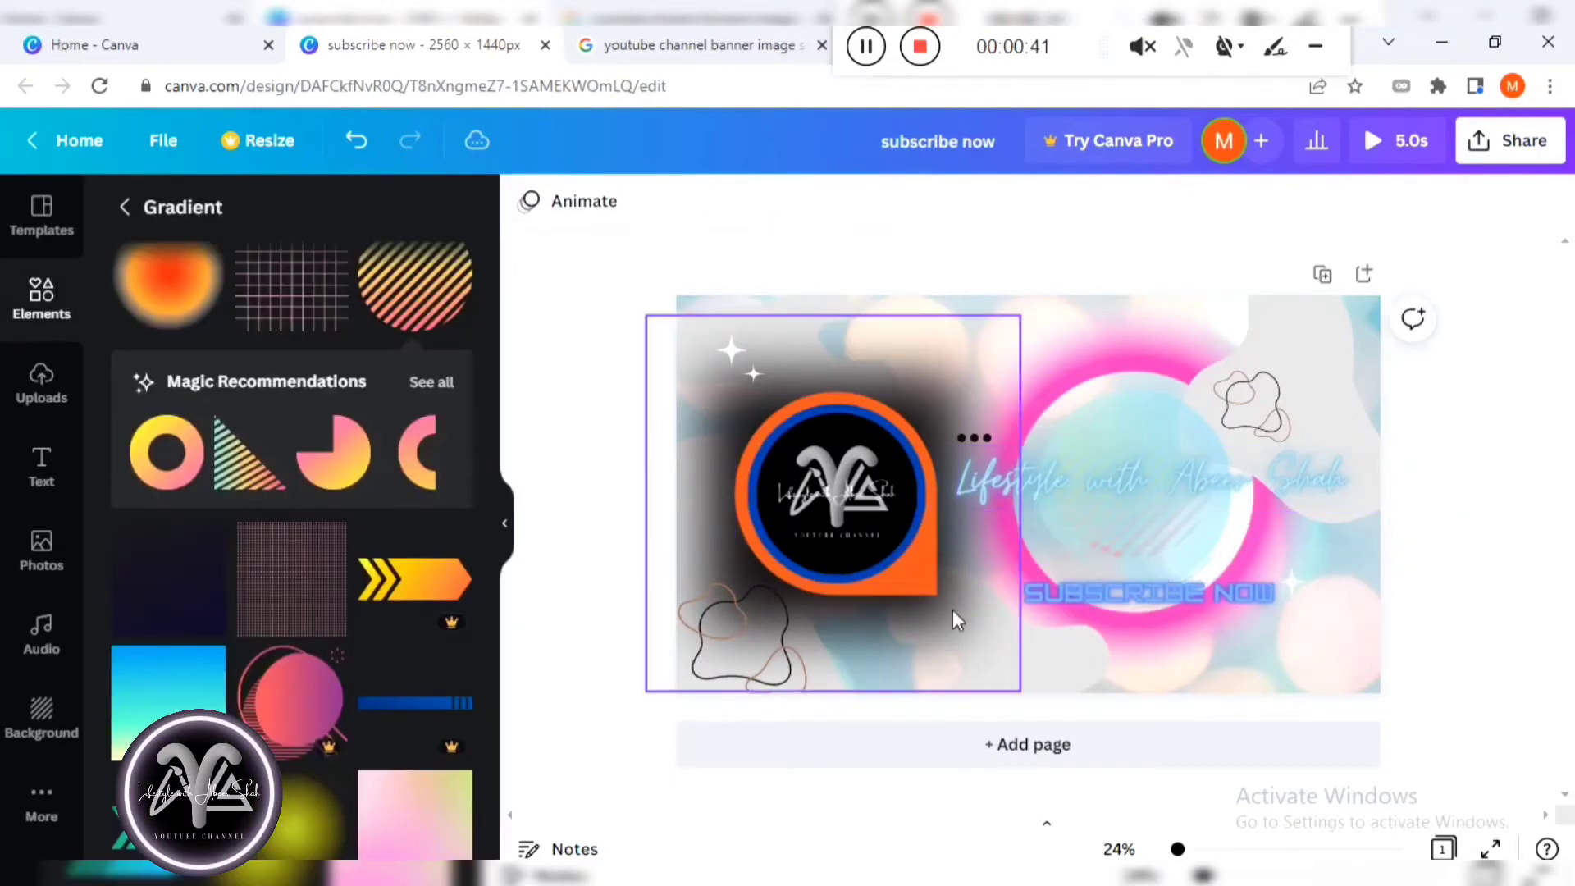
Add the mint-and-pink brush stroke from the Gradient collection to the banner.
scroll(316, 622, "down", 3)
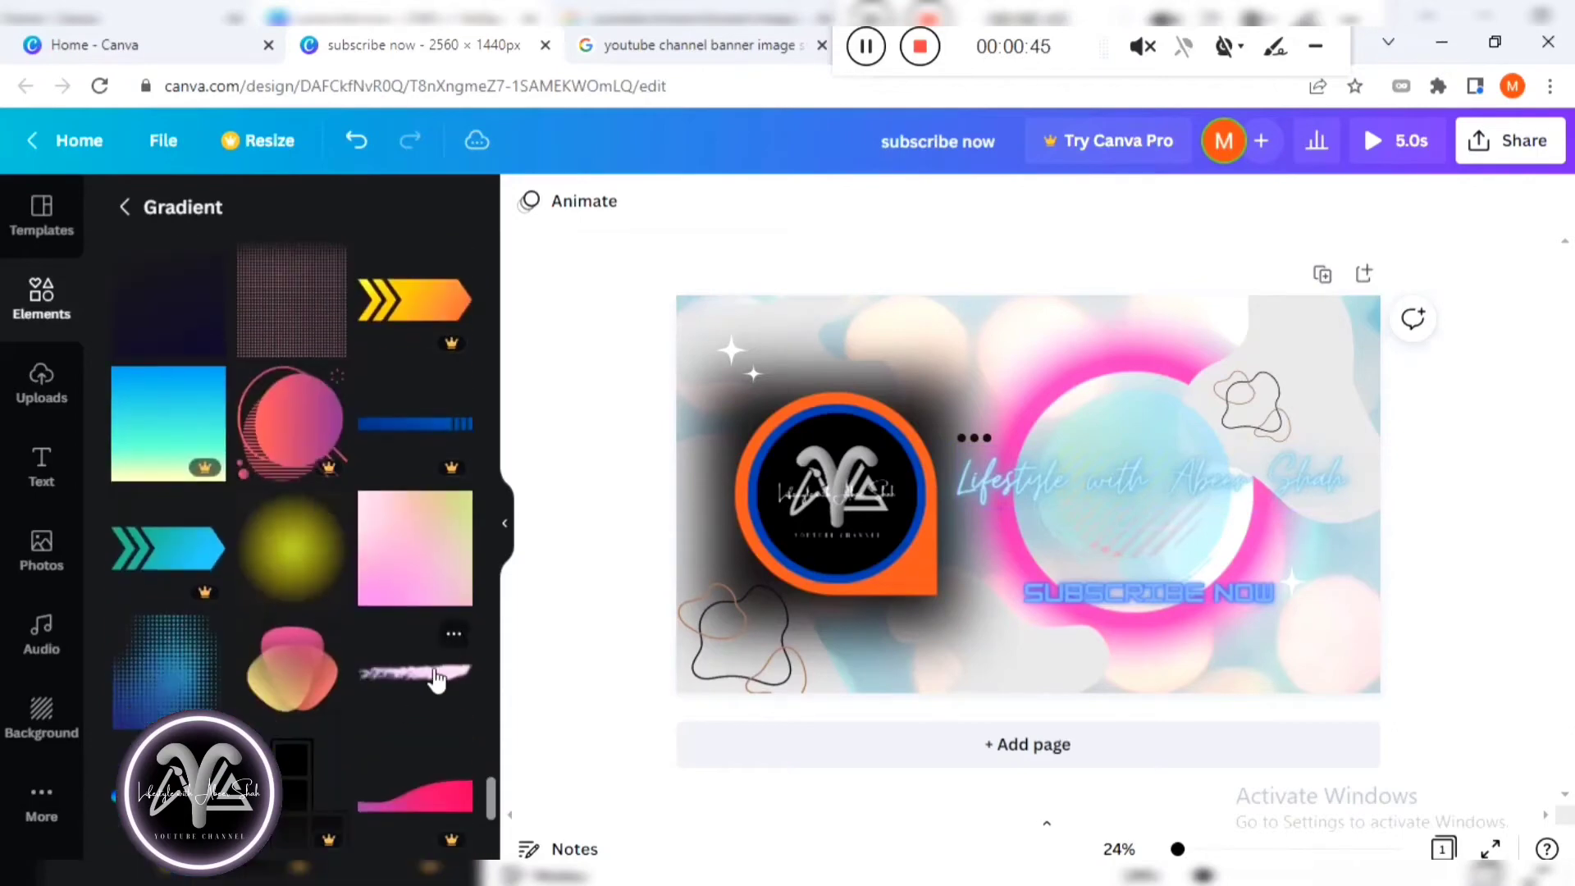
scroll(436, 680, "down", 7)
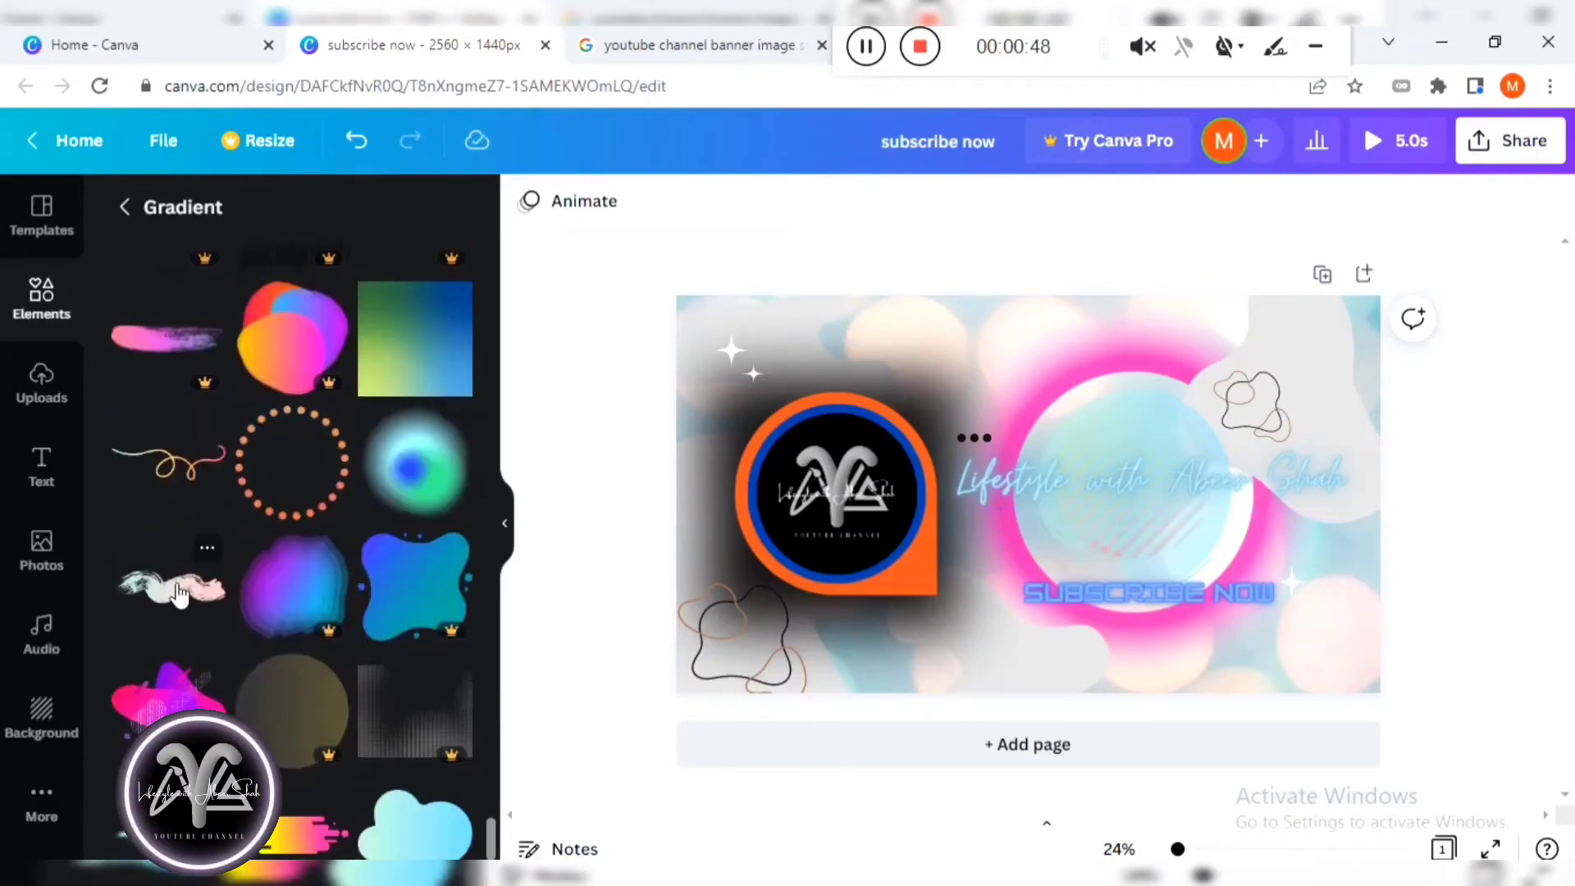
left_click(179, 594)
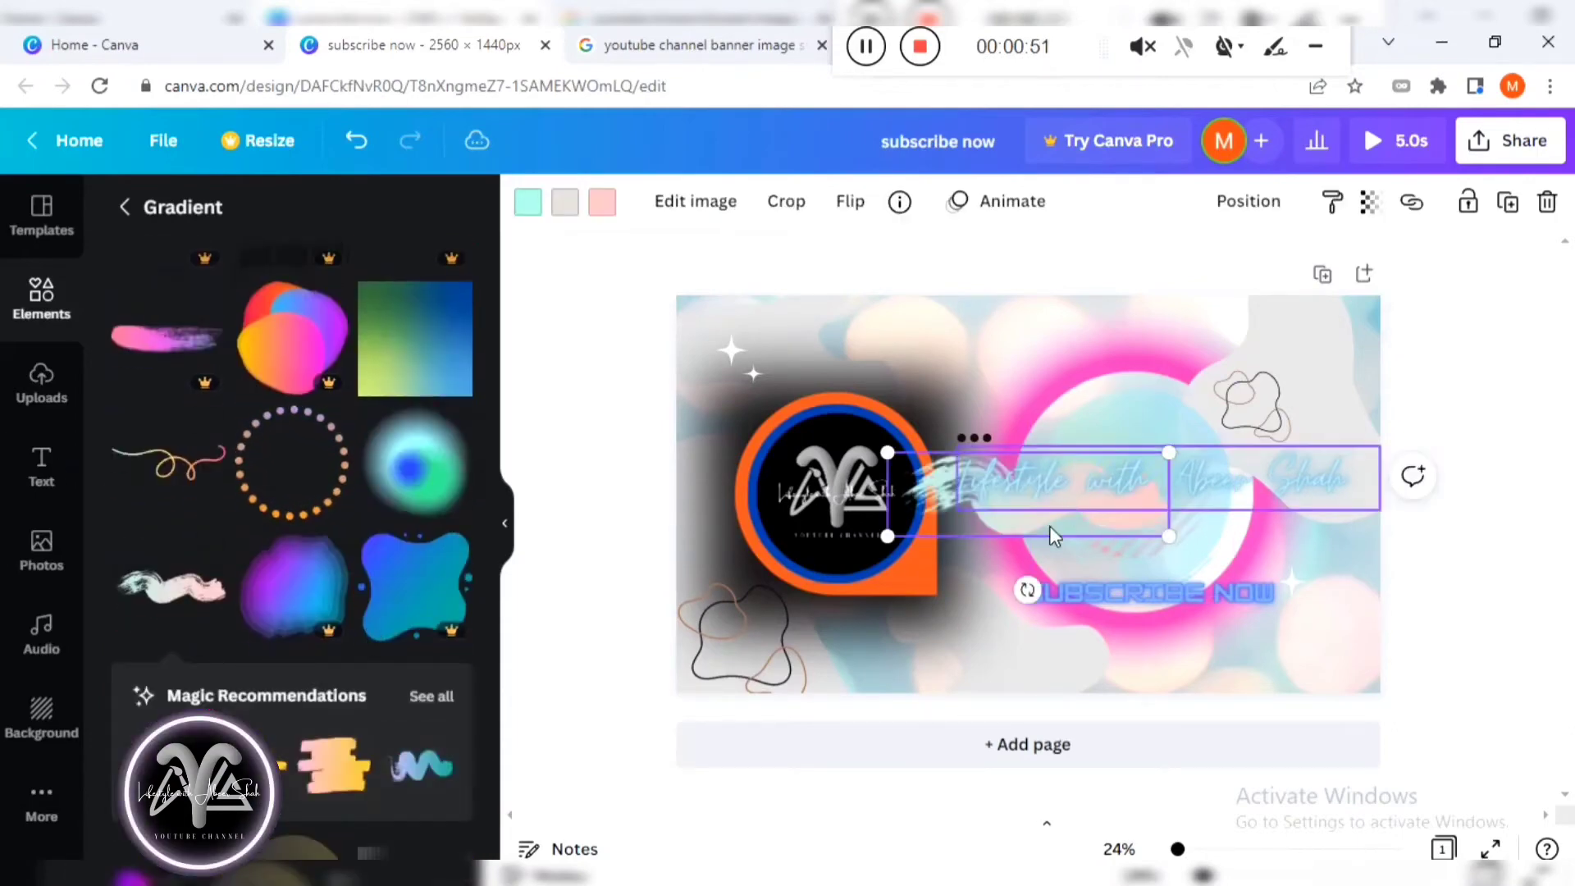
left_click(1017, 524)
left_click(1004, 533)
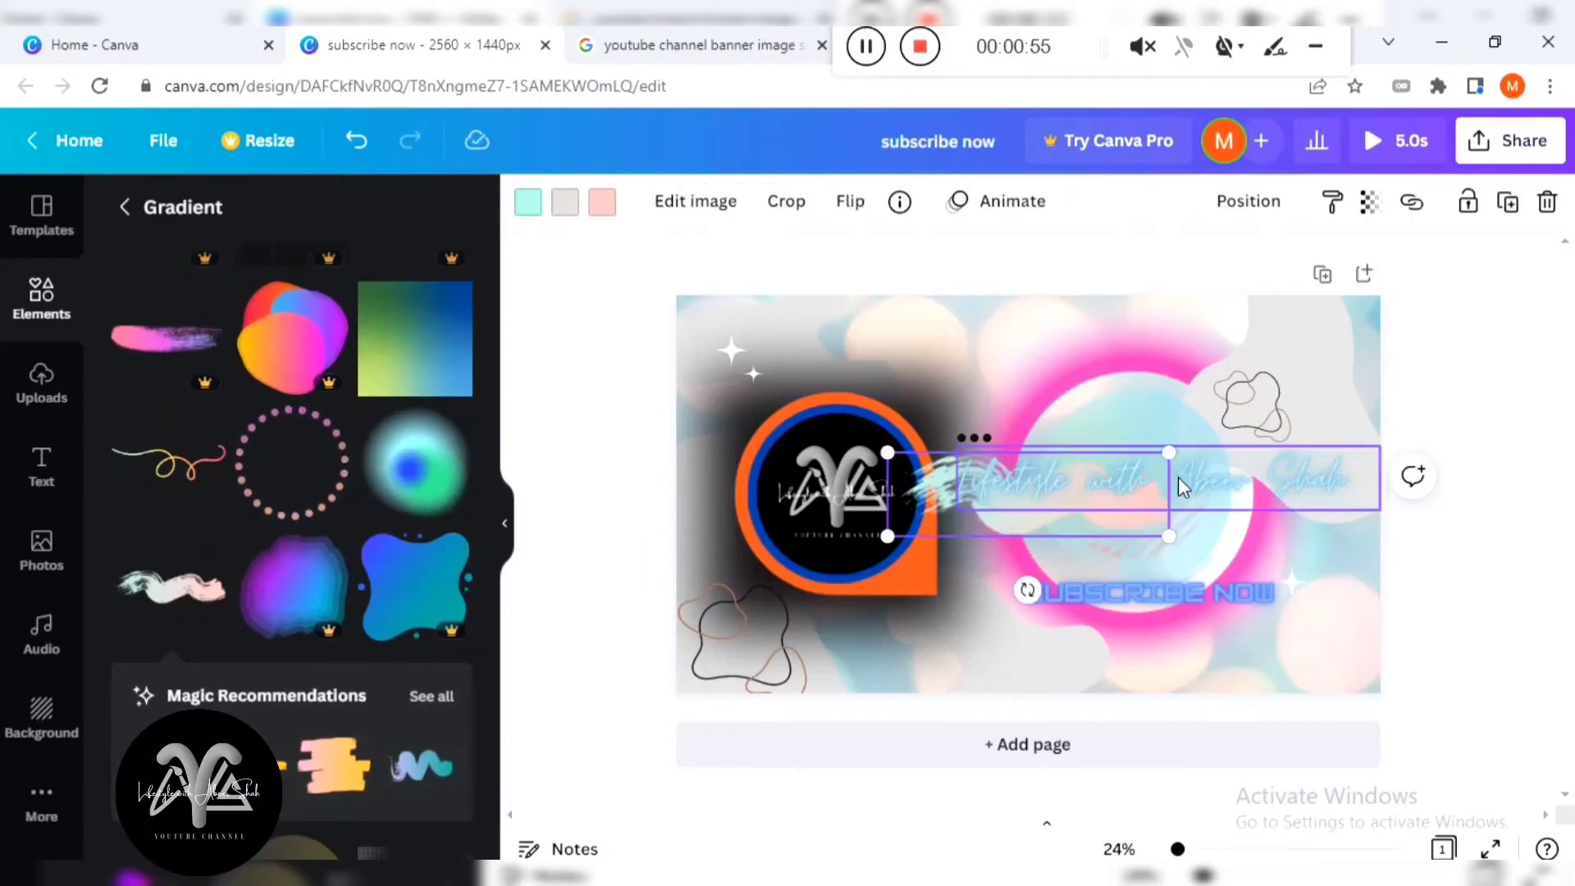
Enlarge the mint-and-pink brush stroke to span the title line and move the SUBSCRIBE NOW text up just beneath the title.
mouse_move(1173, 453)
left_mouse_down()
mouse_move(1294, 422)
mouse_move(1276, 442)
left_mouse_up()
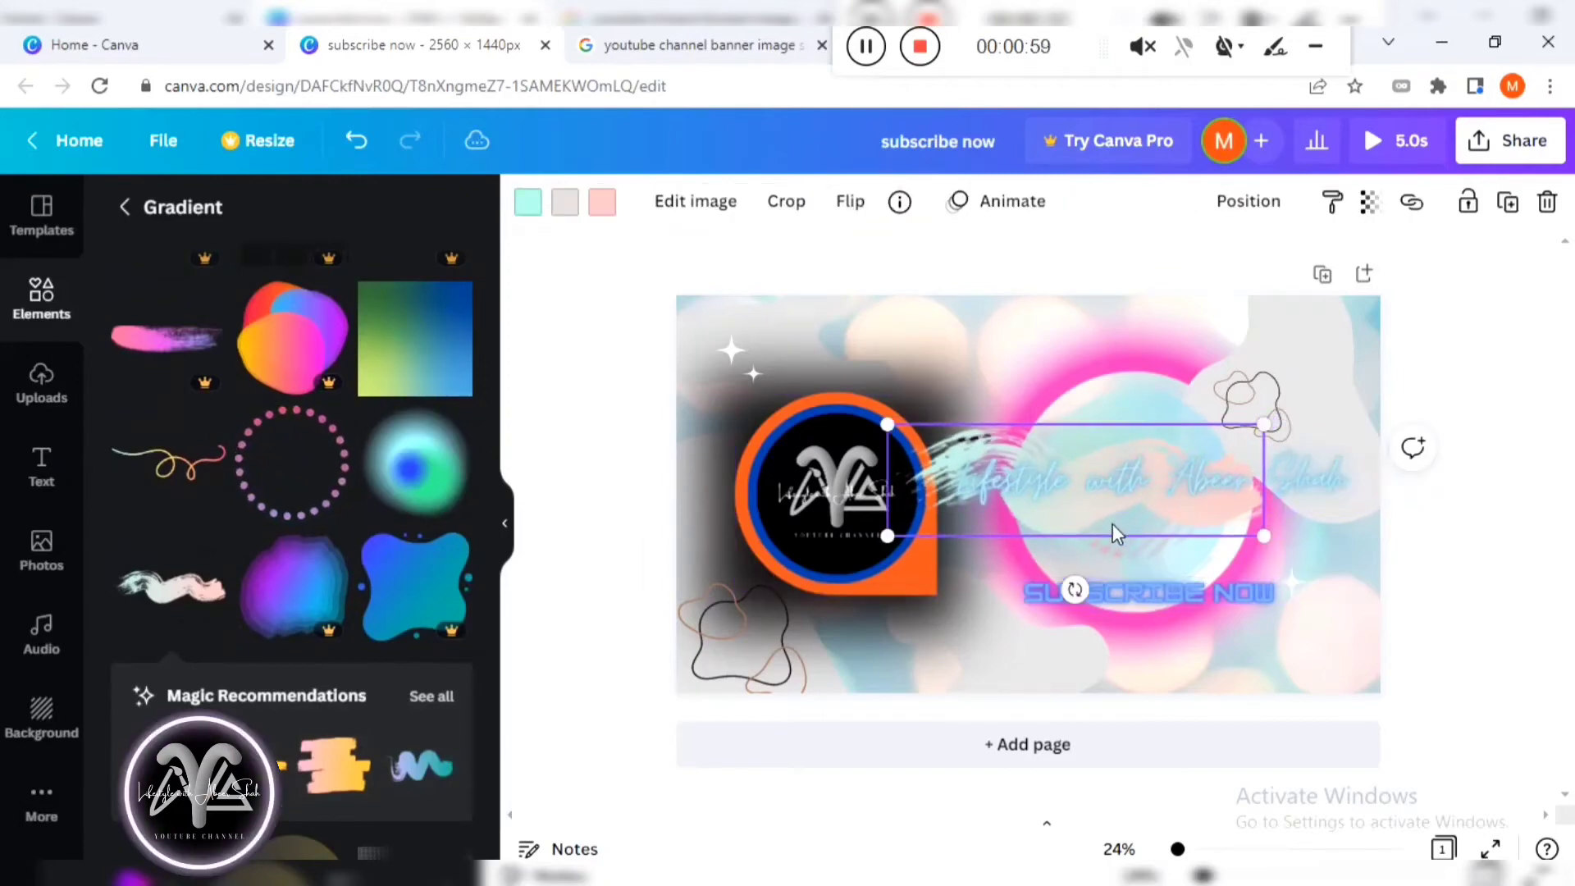
mouse_move(1087, 538)
left_mouse_down()
mouse_move(1177, 534)
mouse_move(1161, 534)
left_mouse_up()
left_click_drag(1332, 437, 1382, 419)
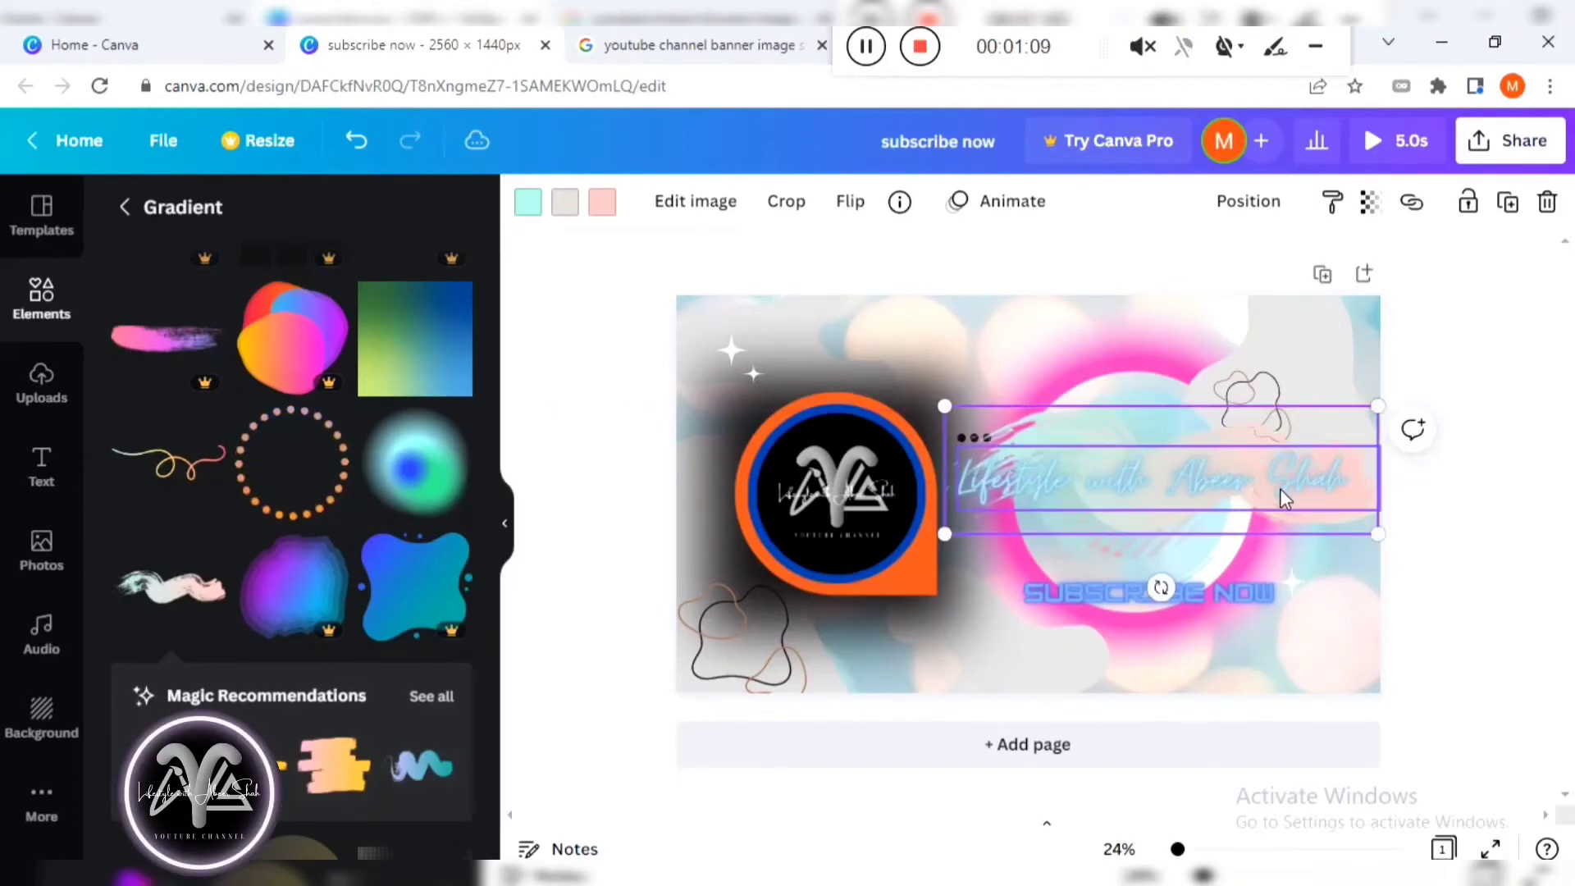
mouse_move(1252, 523)
left_mouse_down()
mouse_move(1230, 531)
mouse_move(1252, 540)
mouse_move(1237, 535)
left_mouse_up()
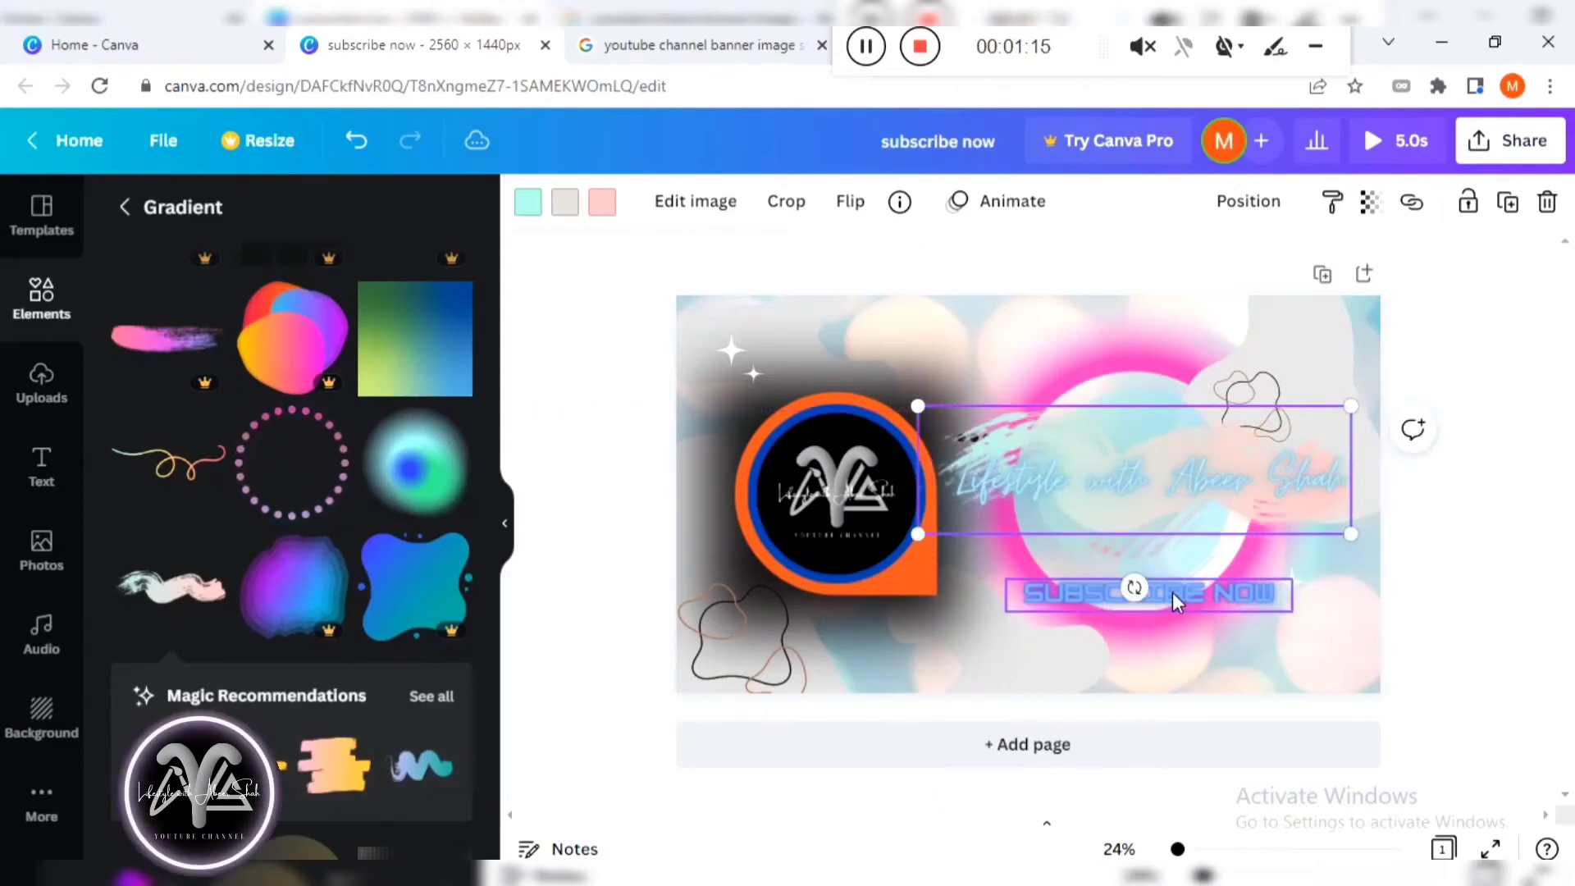
left_click_drag(1173, 594, 1189, 563)
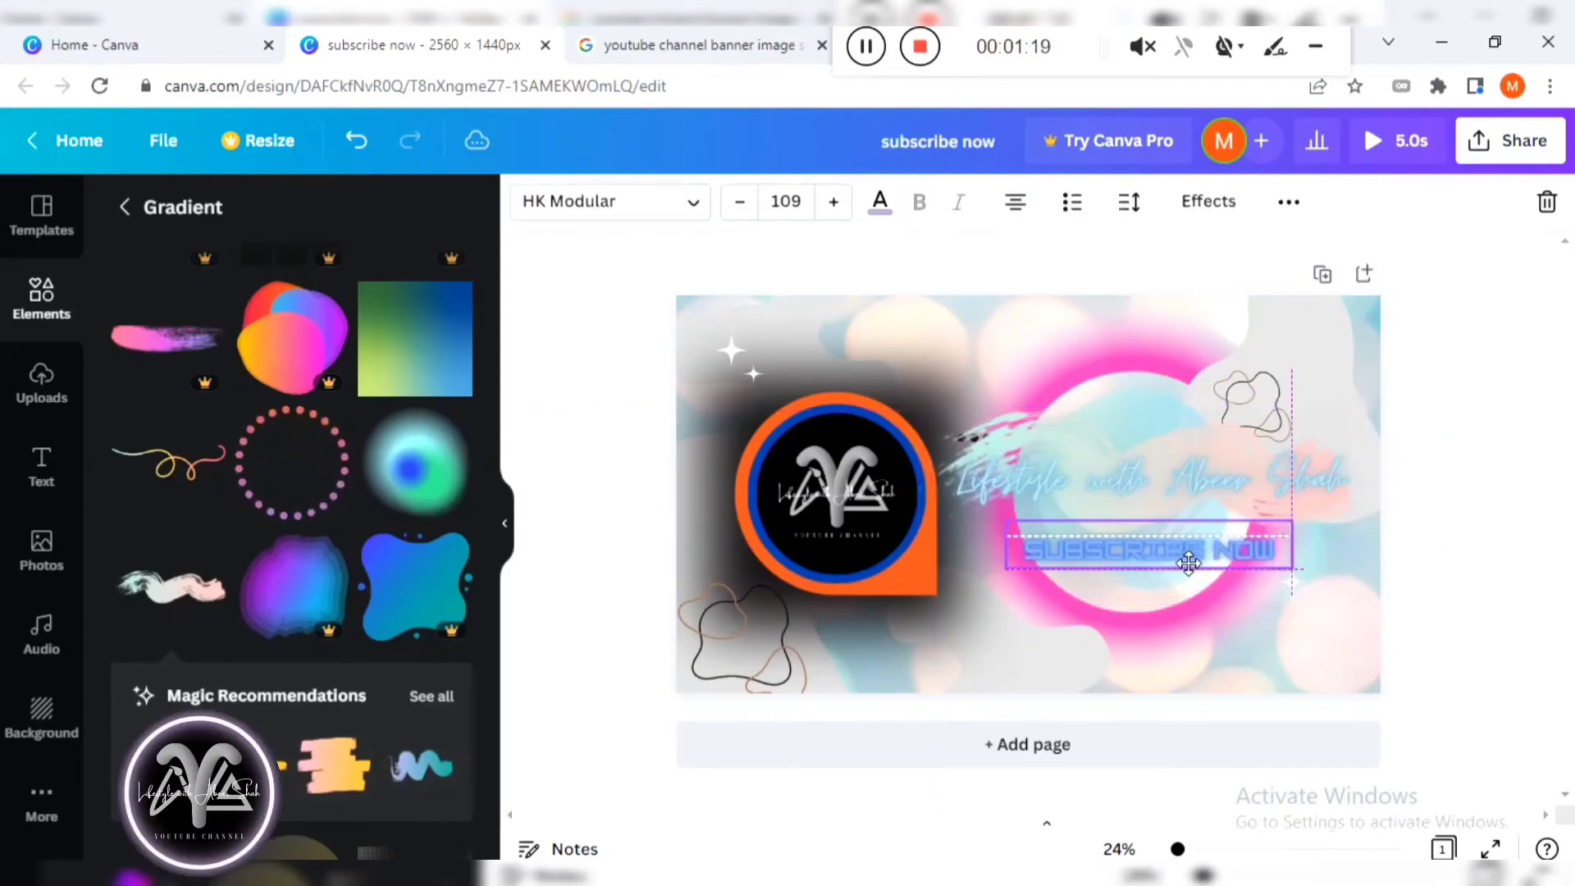
left_click_drag(1188, 562, 1189, 555)
Browse all Magic Recommendations for the brush stroke and add the thin lilac-to-light-blue stroke.
scroll(341, 716, "down", 2)
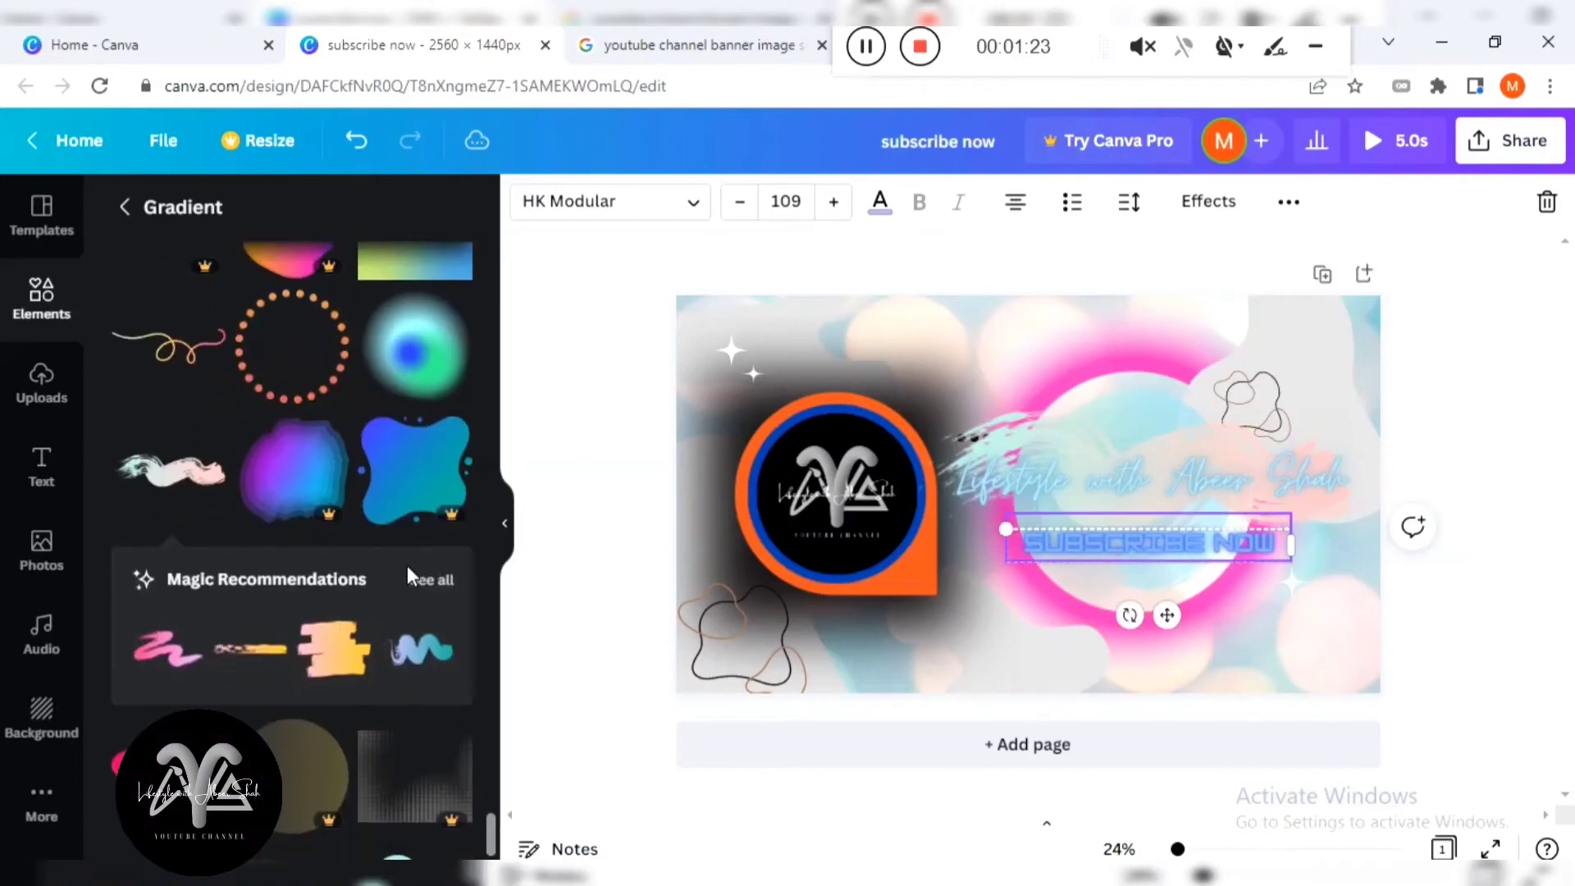
left_click(435, 580)
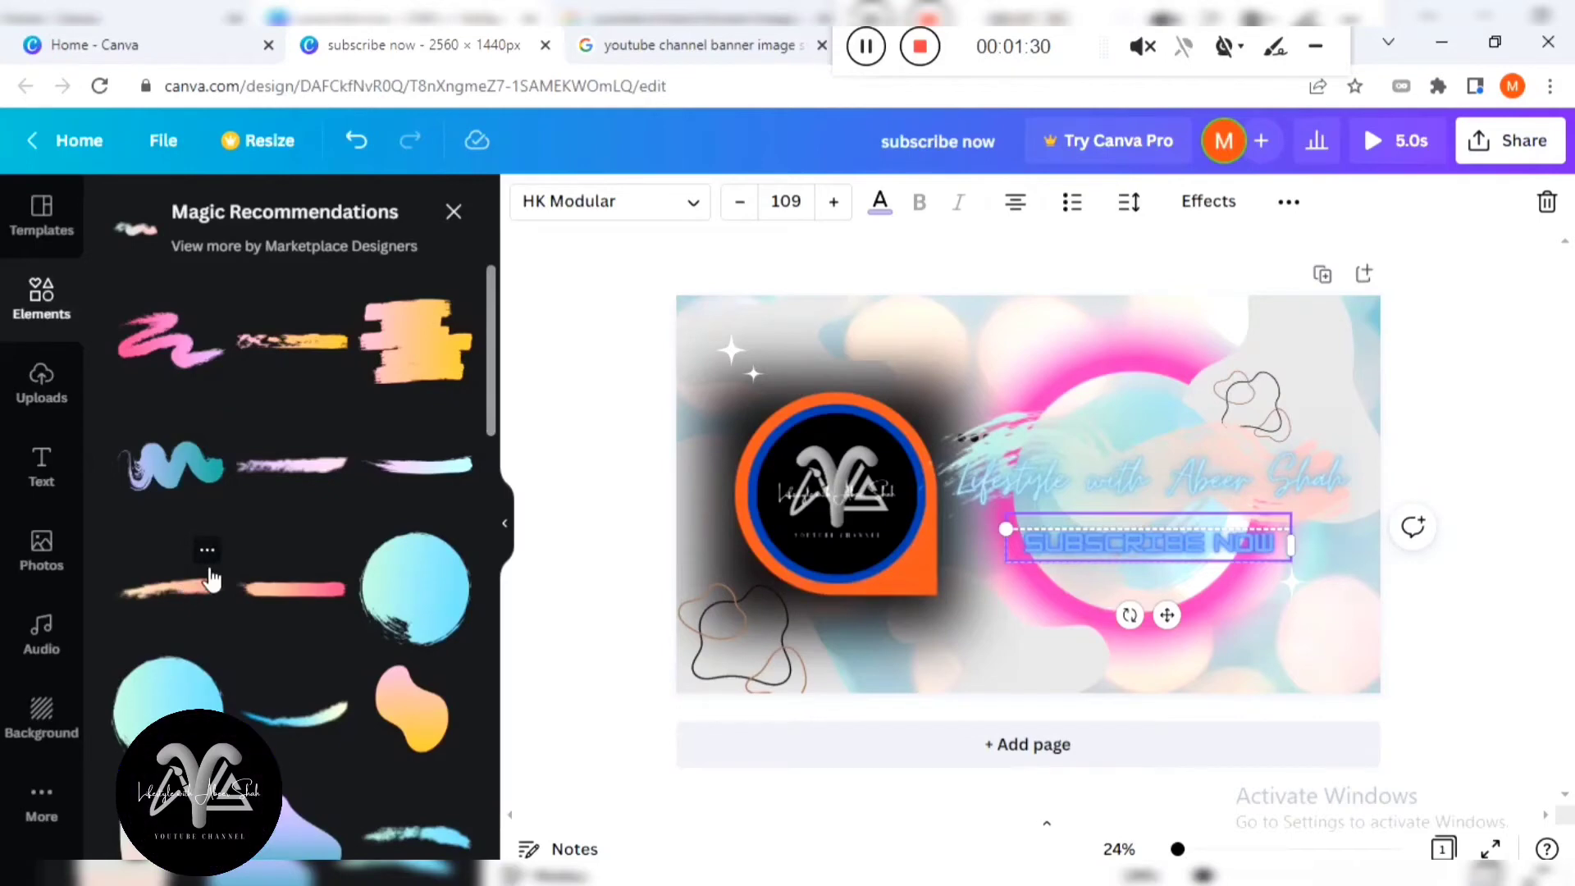
scroll(213, 578, "down", 4)
scroll(211, 580, "down", 10)
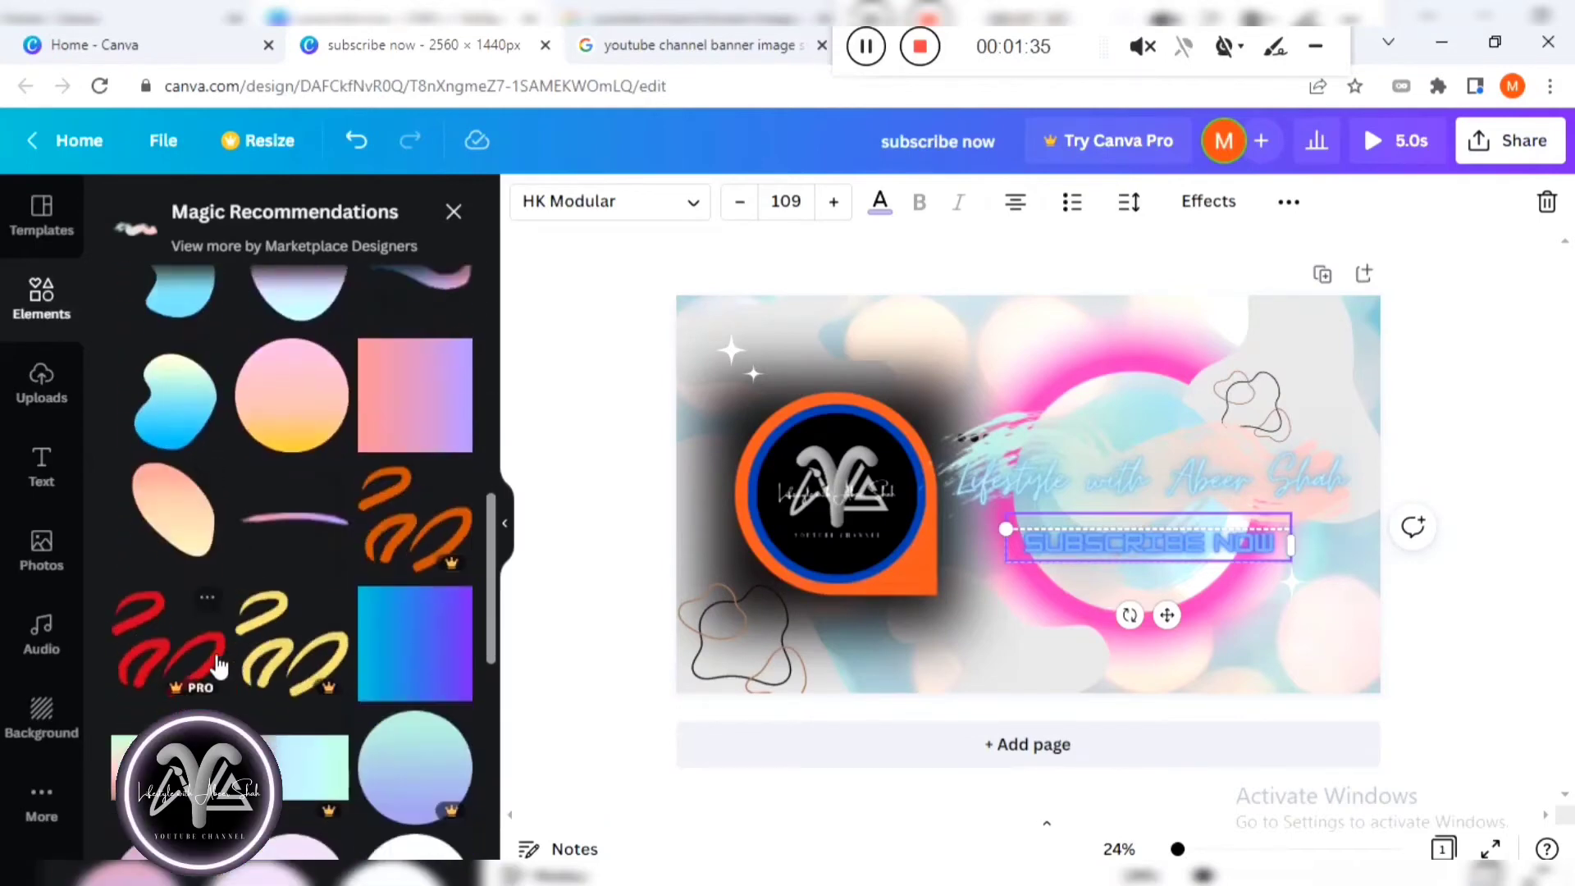
scroll(211, 675, "up", 10)
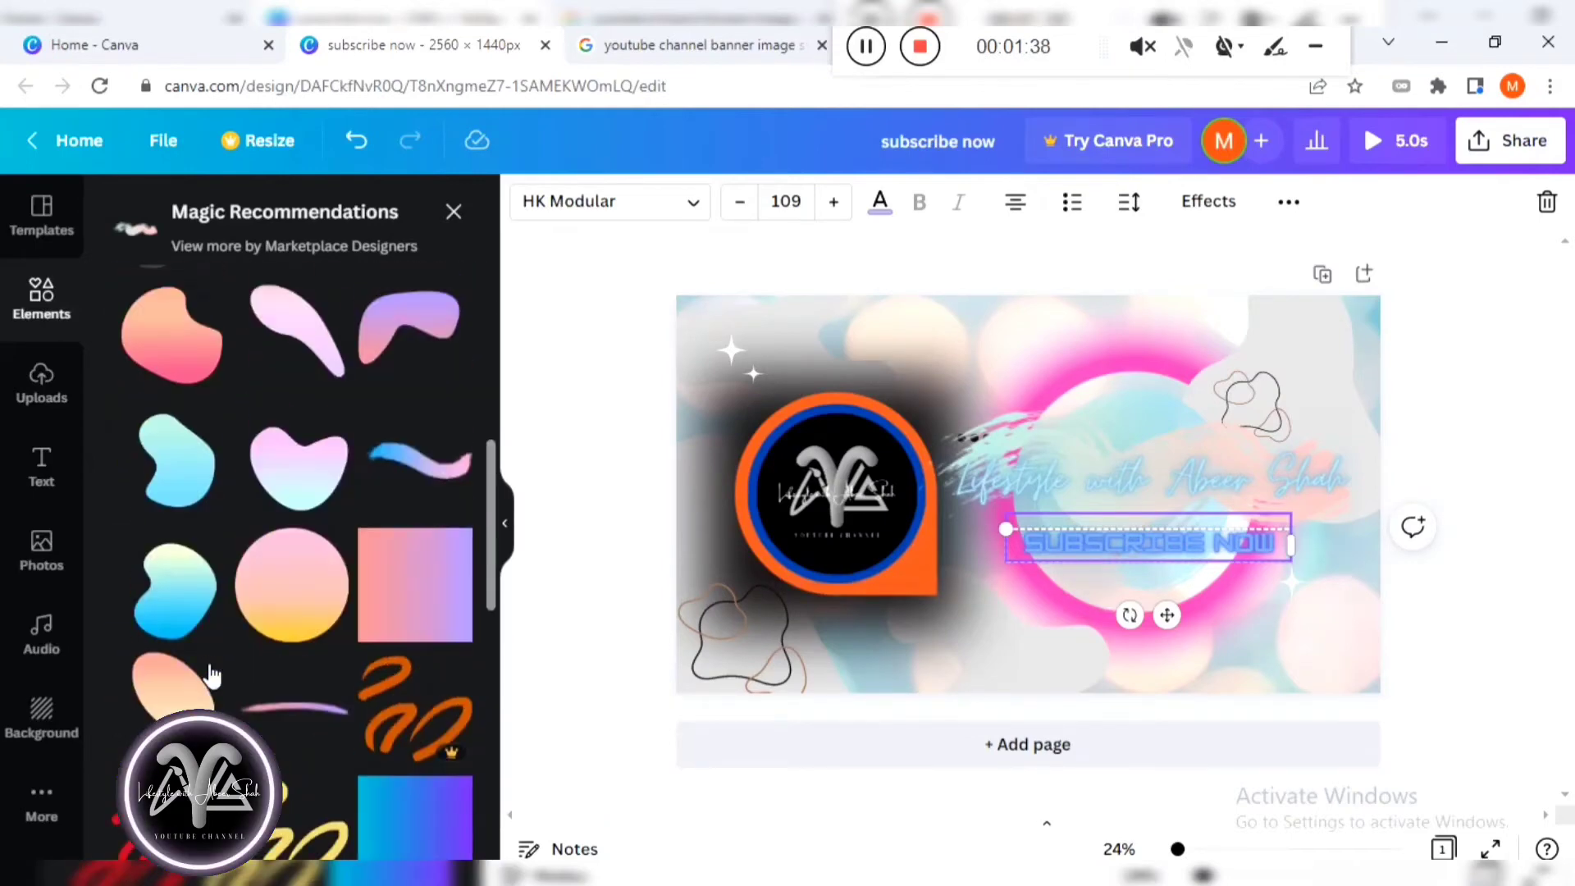
scroll(210, 674, "up", 2)
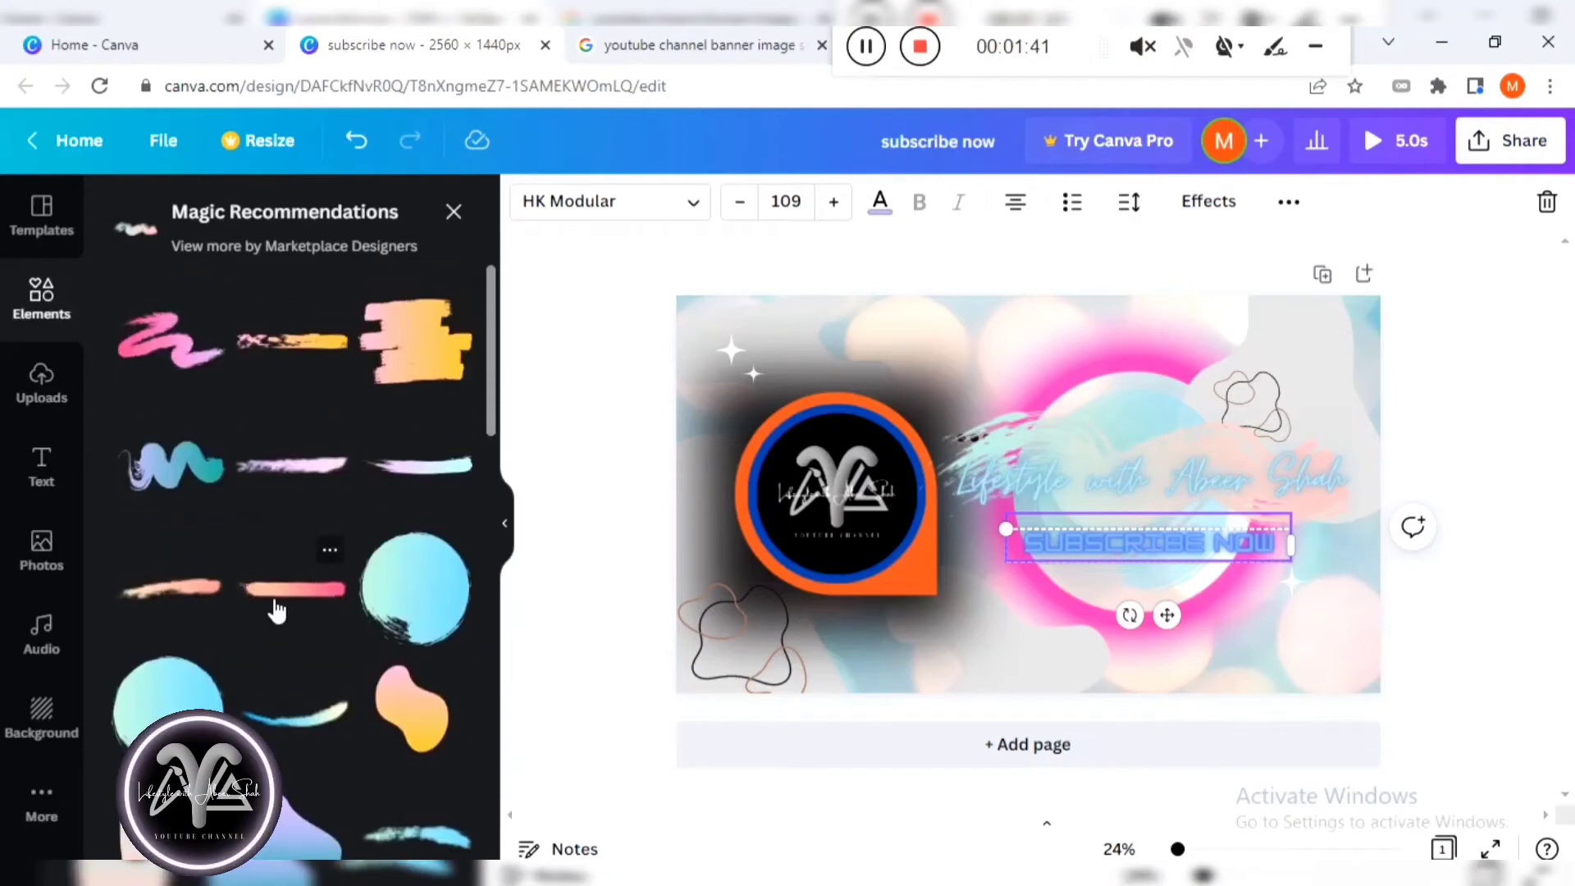
left_click(462, 472)
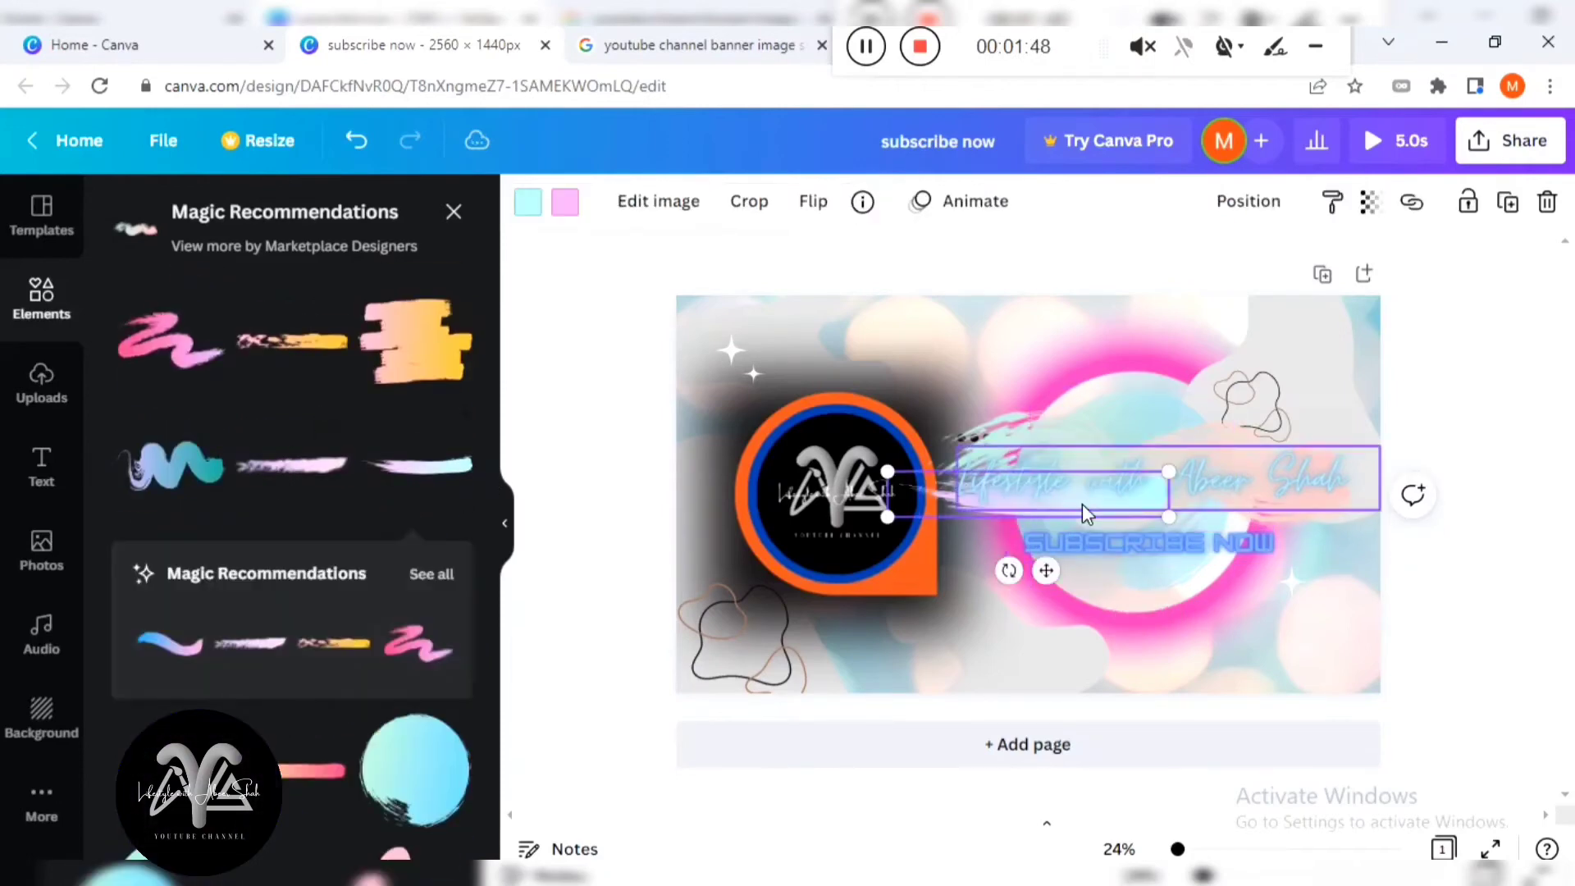
Enlarge the lilac-to-light-blue stroke and place it along the SUBSCRIBE NOW text.
mouse_move(928, 500)
left_mouse_down()
mouse_move(1048, 563)
mouse_move(936, 530)
mouse_move(932, 511)
mouse_move(978, 551)
left_mouse_up()
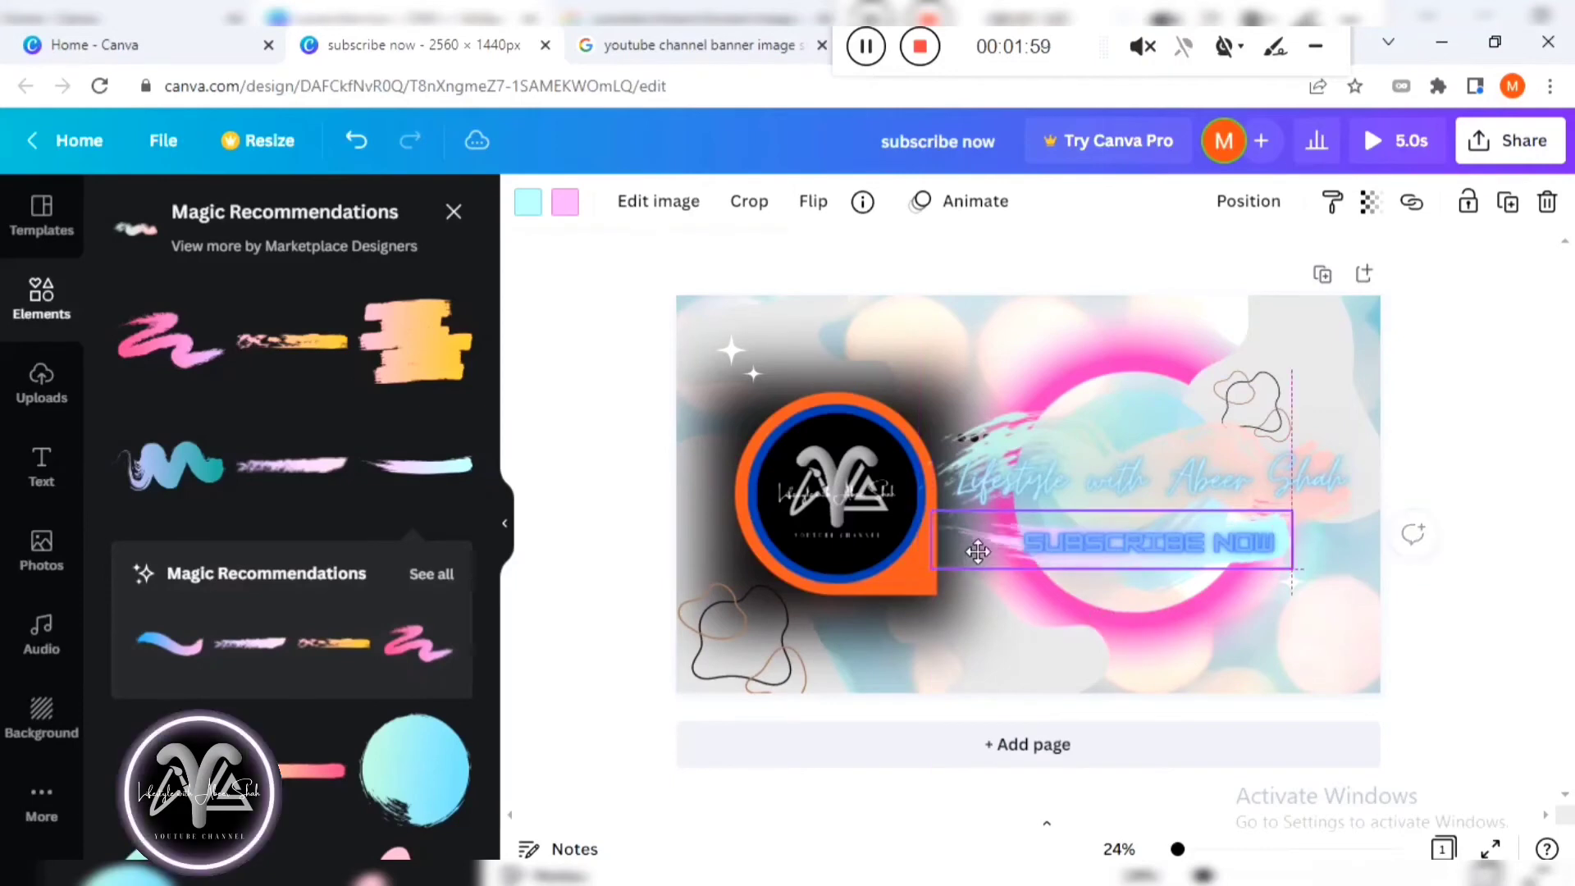
left_click(1049, 543)
left_click_drag(1014, 530, 1015, 530)
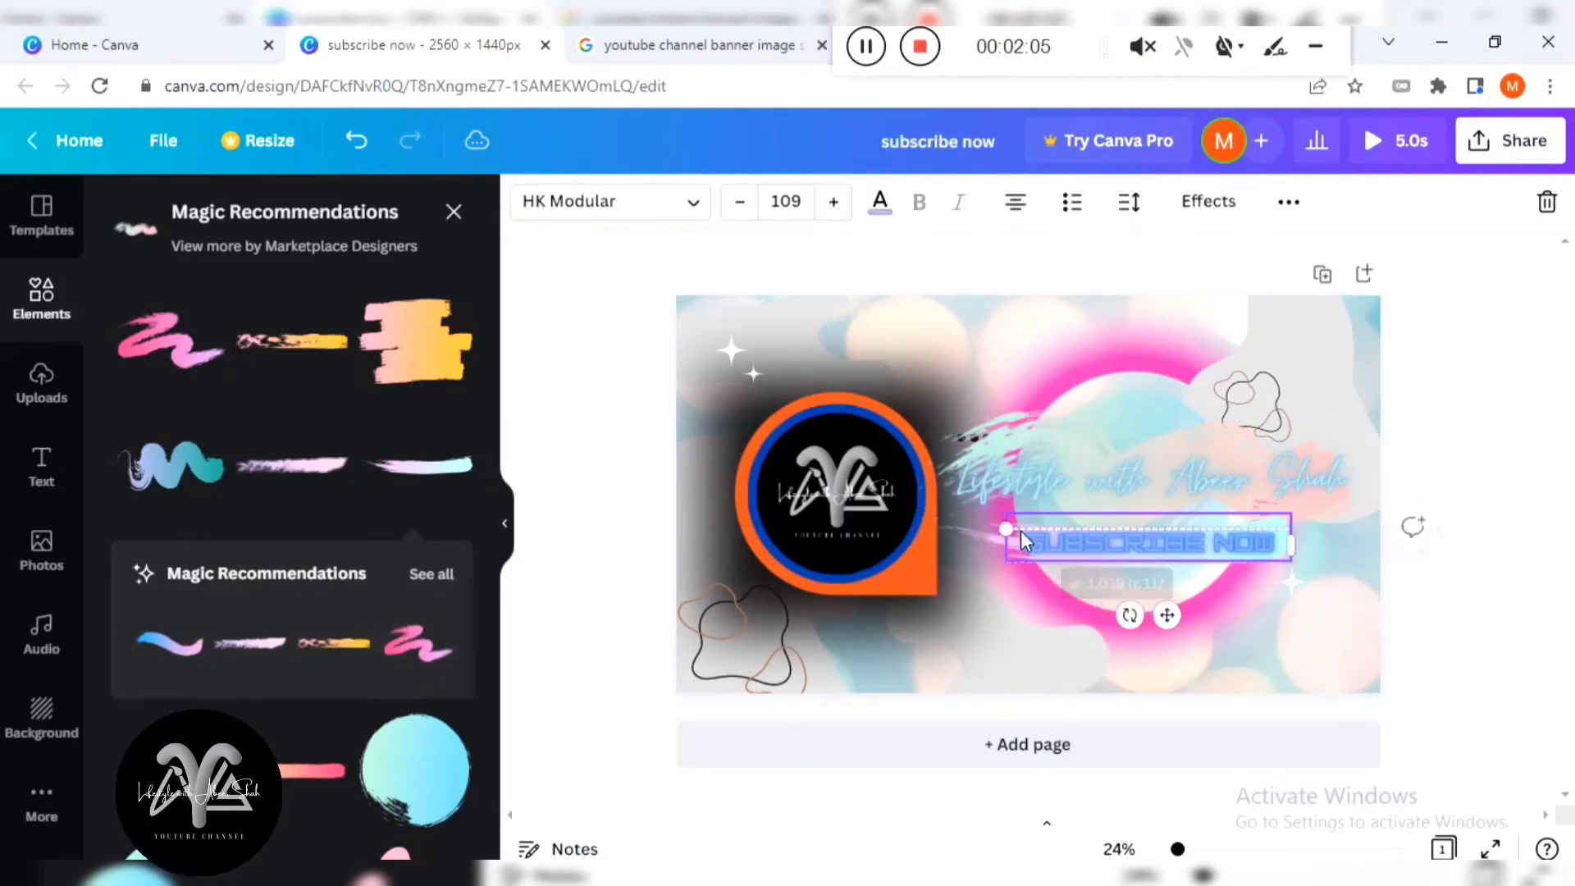
Add the neon green CHEERS! text style reworded as "SUBCRIBE NOW", widened to about 2,144 px to fit on one line.
left_click(41, 469)
left_click(283, 550)
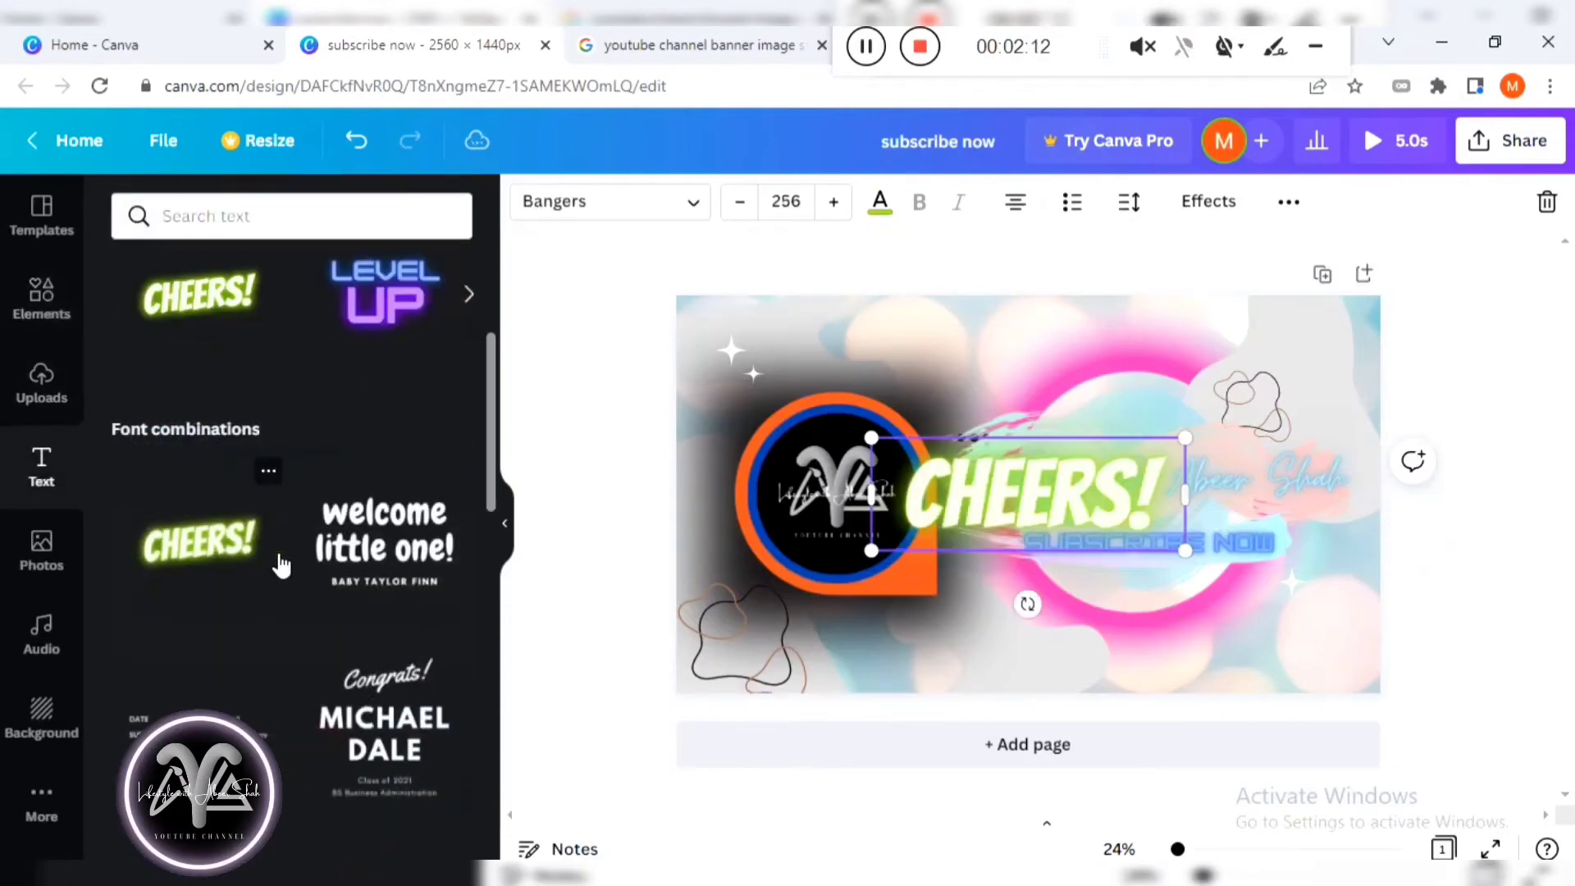
double_click(959, 502)
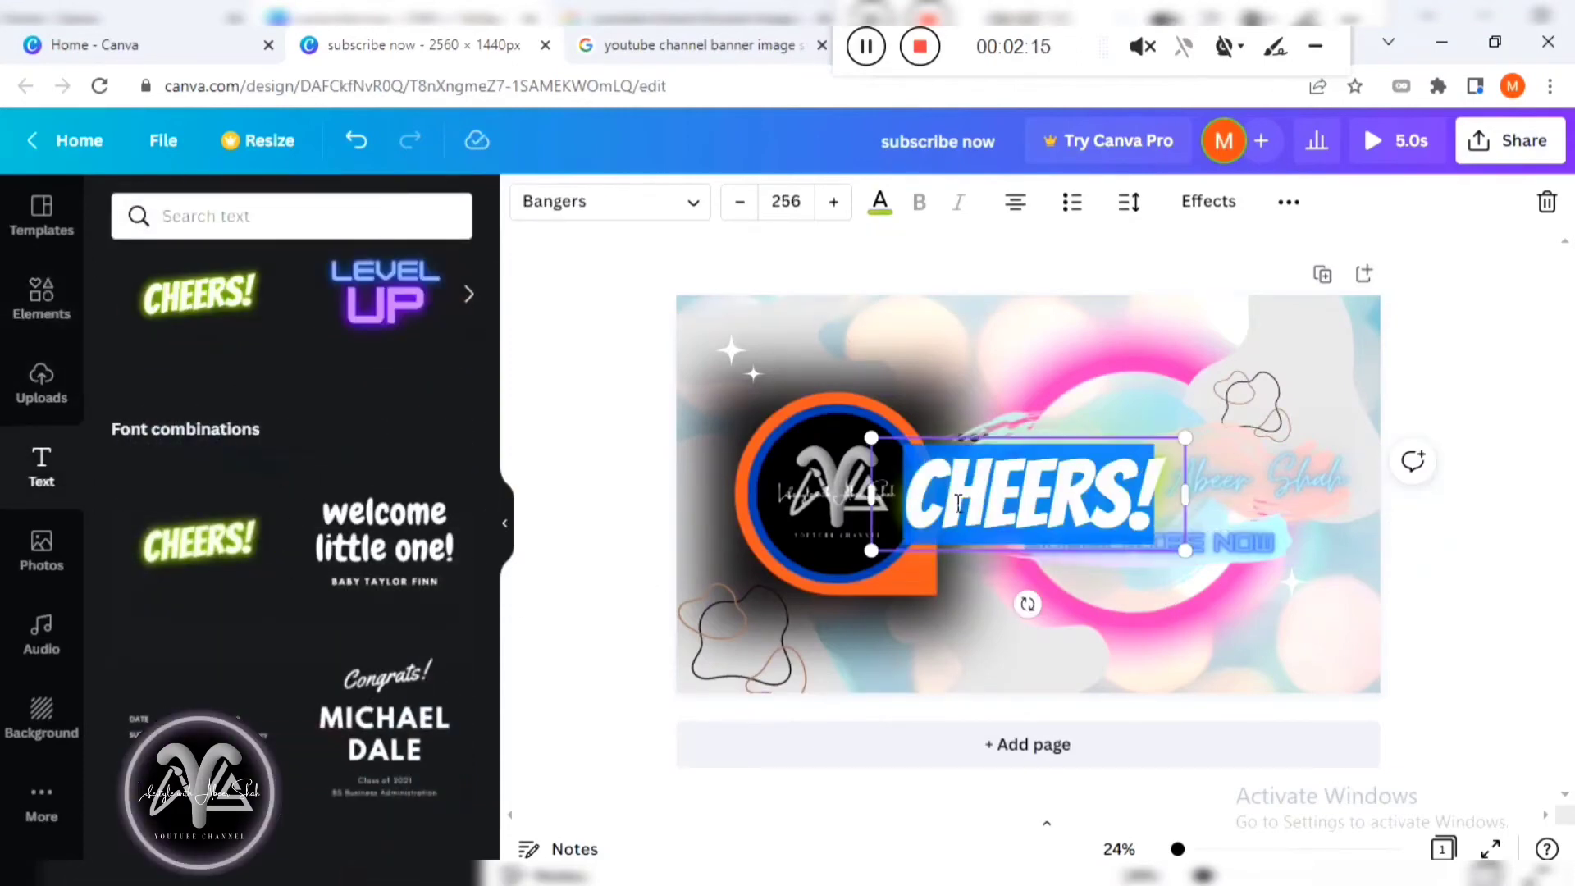
type("SUBCR")
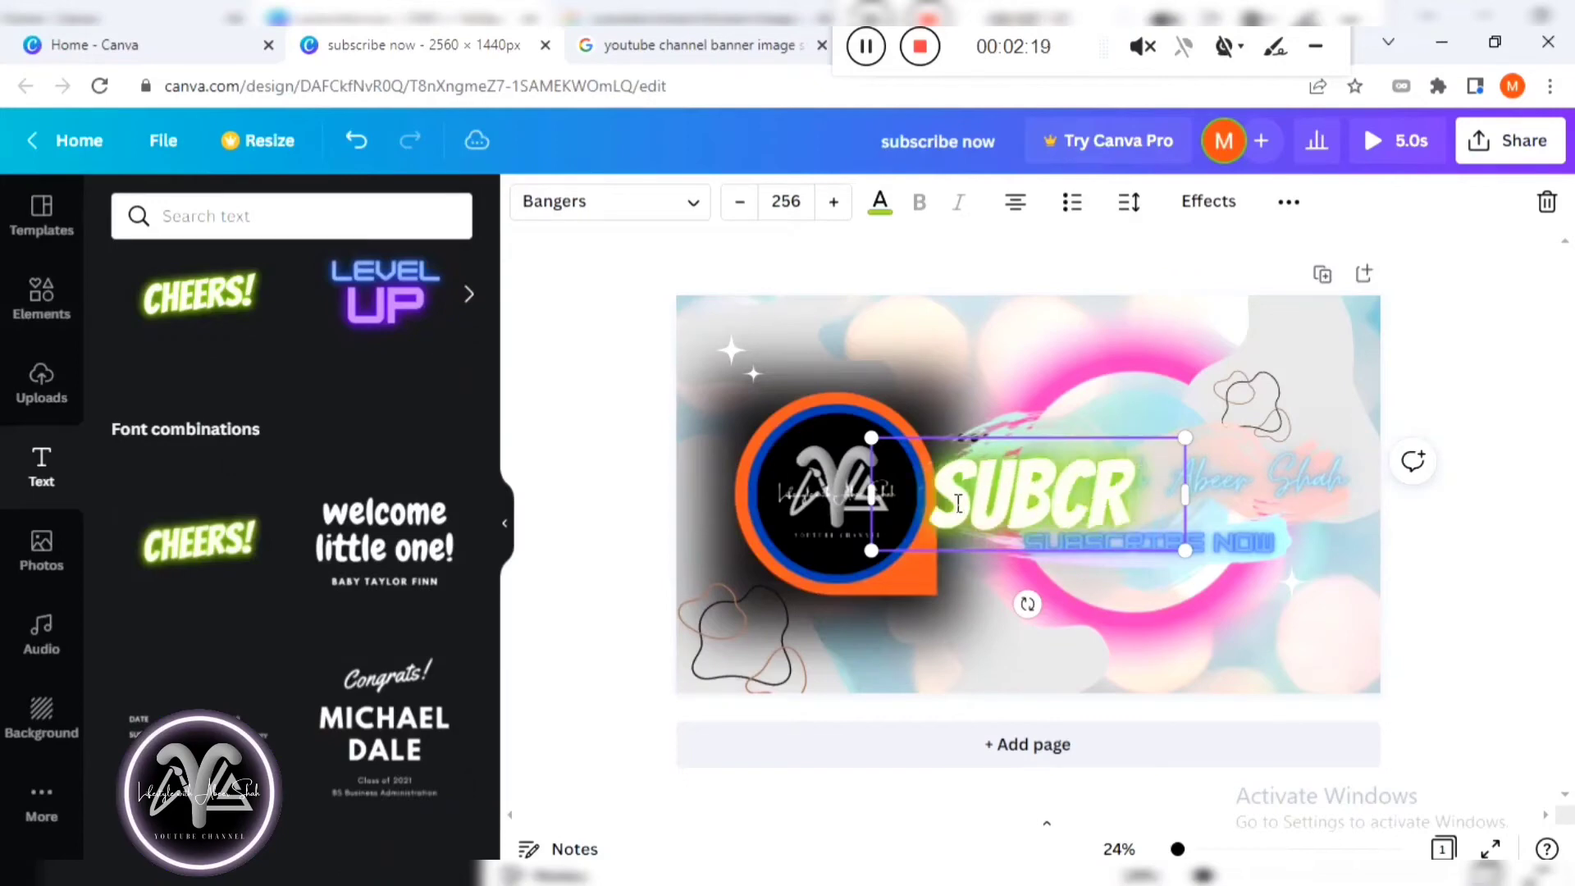
type("IBE NOW")
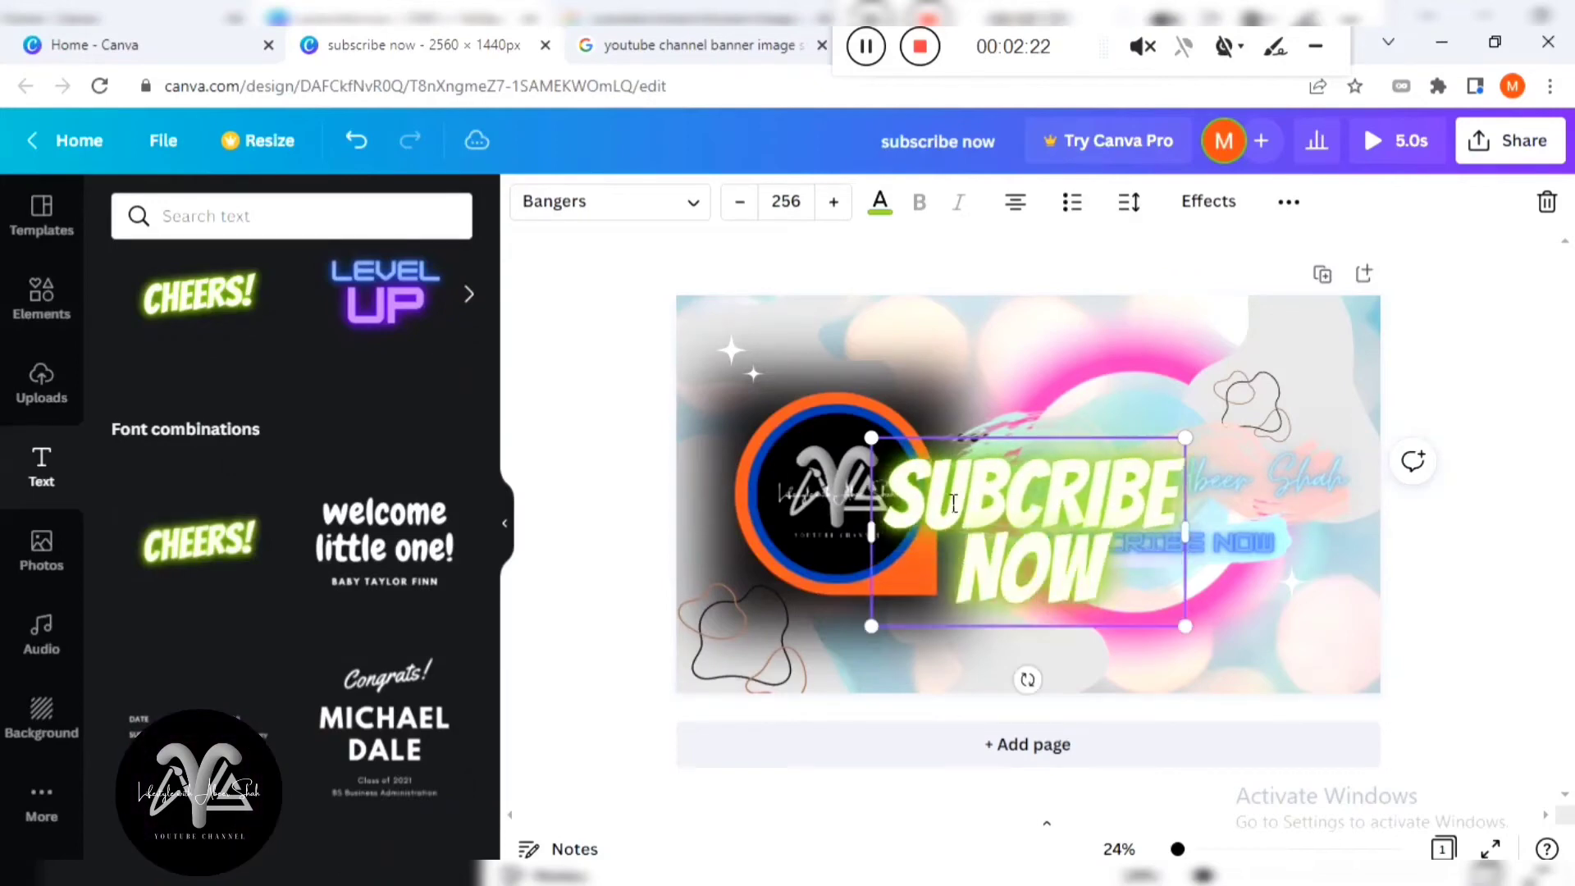
left_click_drag(871, 531, 598, 533)
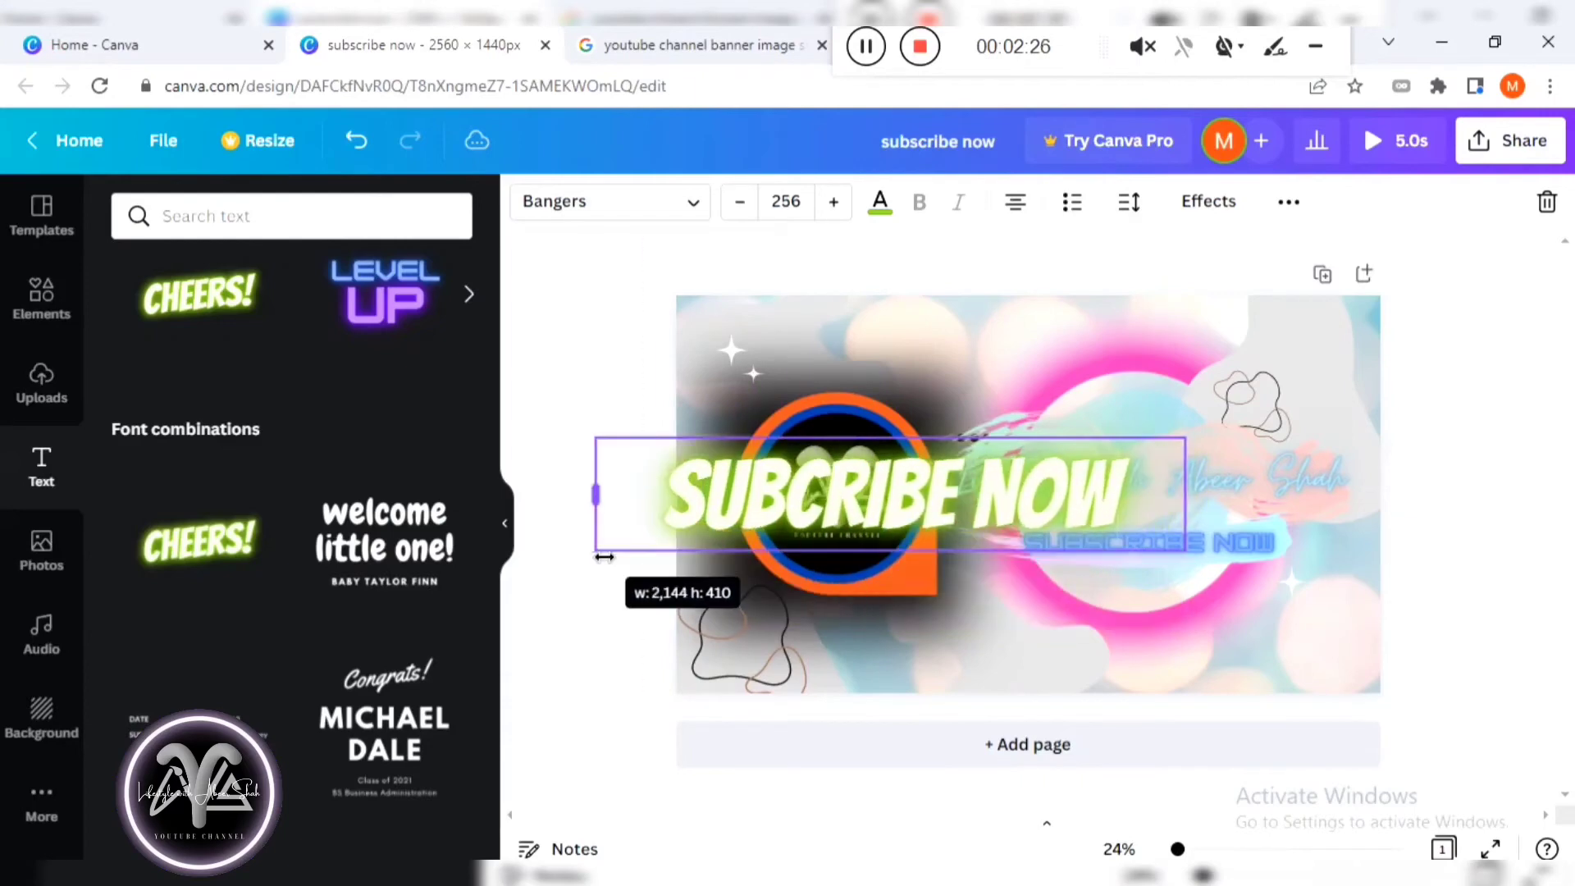
Delete the older blue SUBSCRIBE NOW text lying on the lilac-to-light-blue stroke.
left_click(1236, 549)
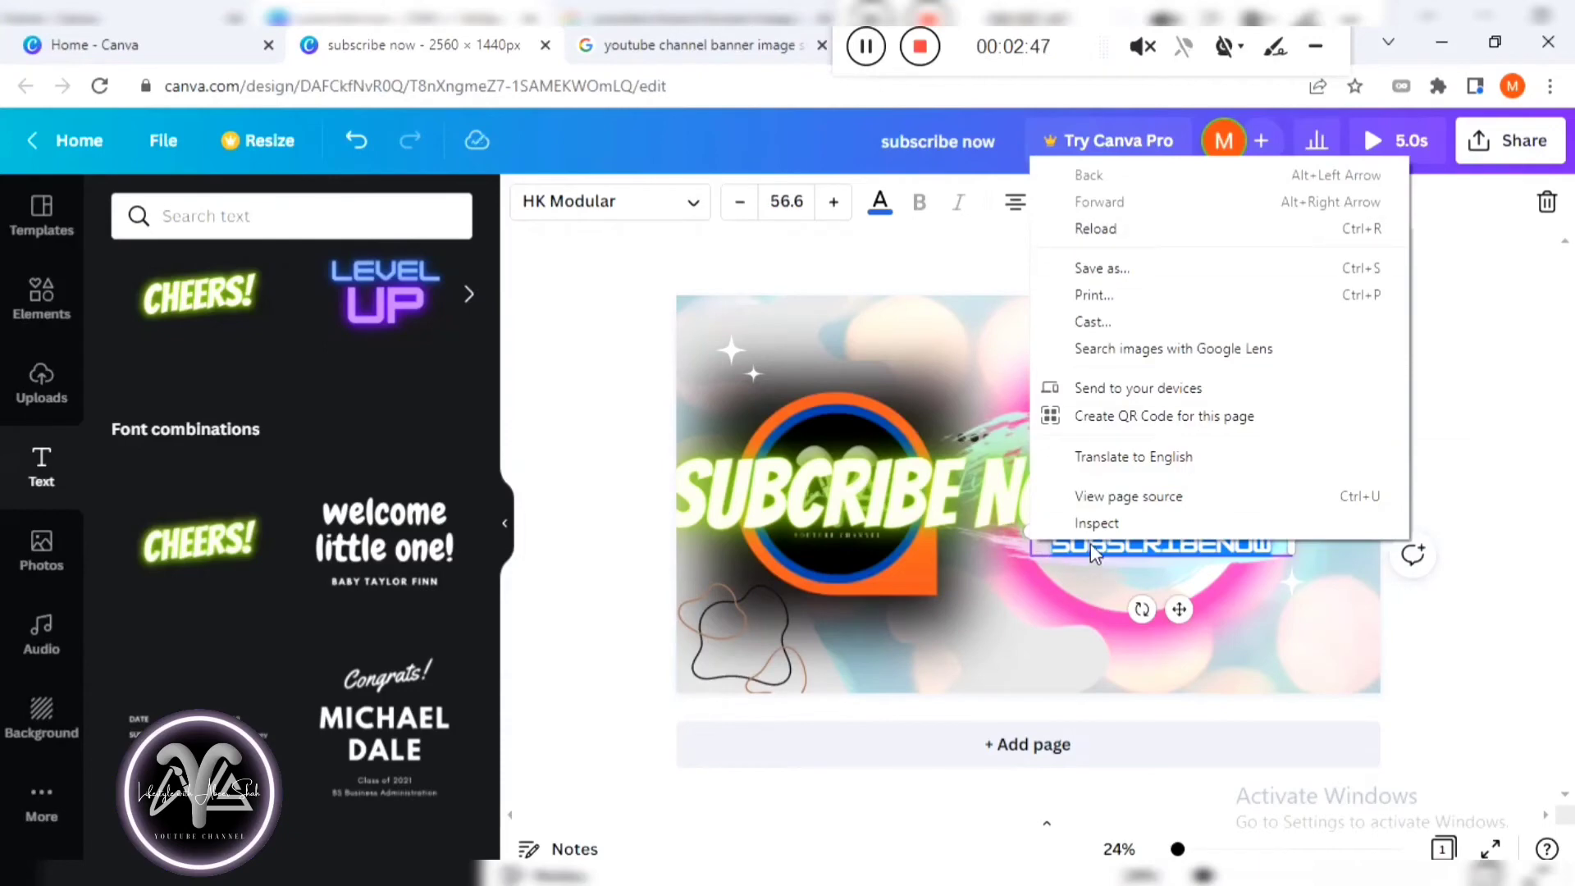
left_click(1090, 543)
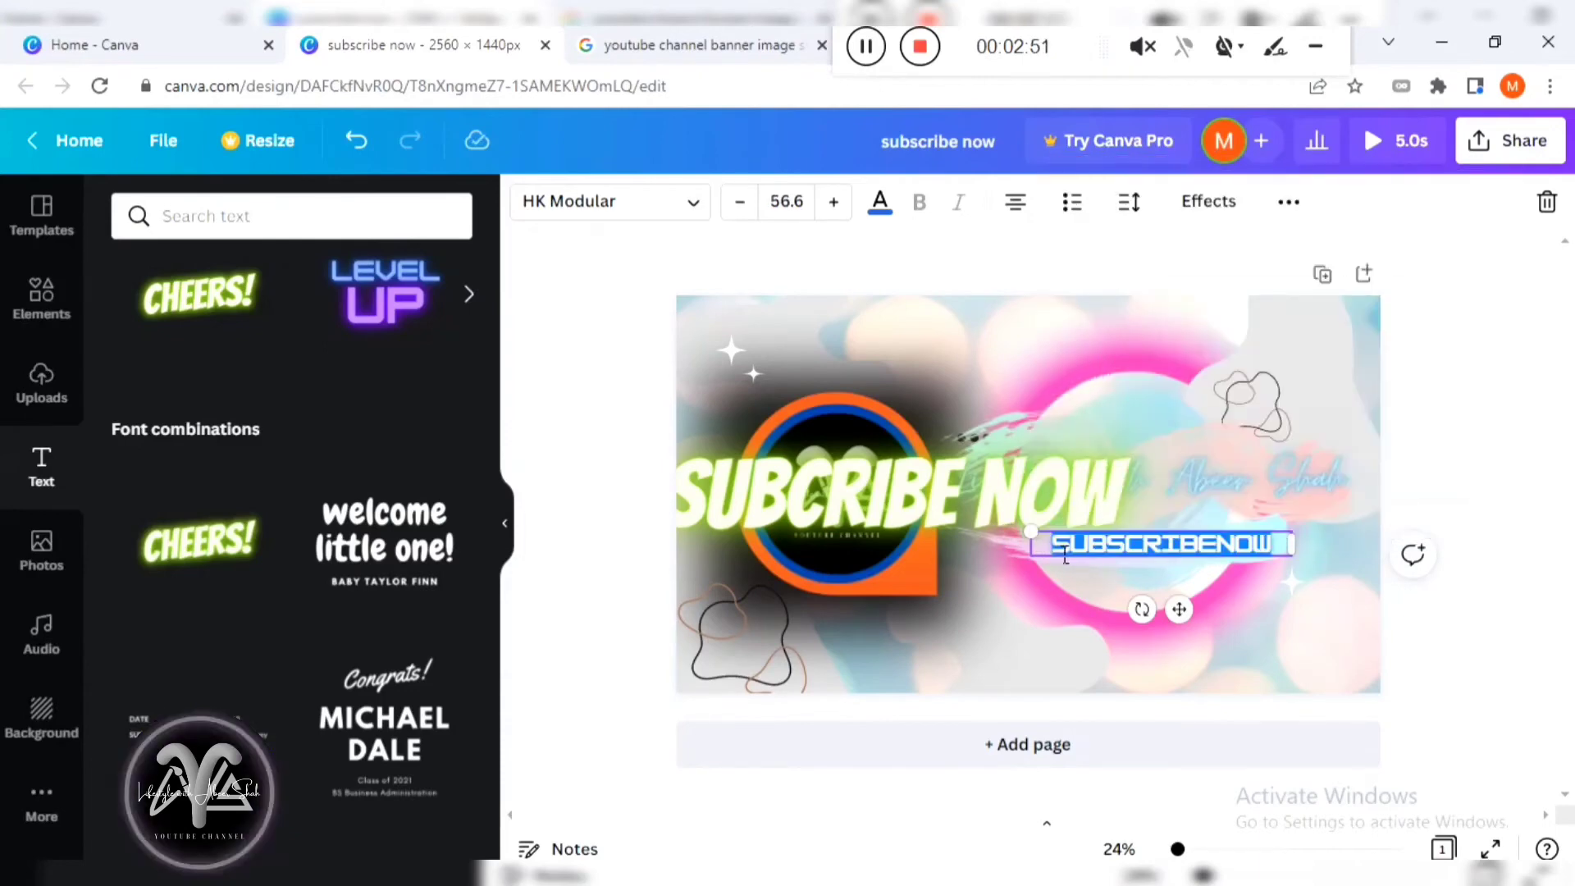
key("BackSpace")
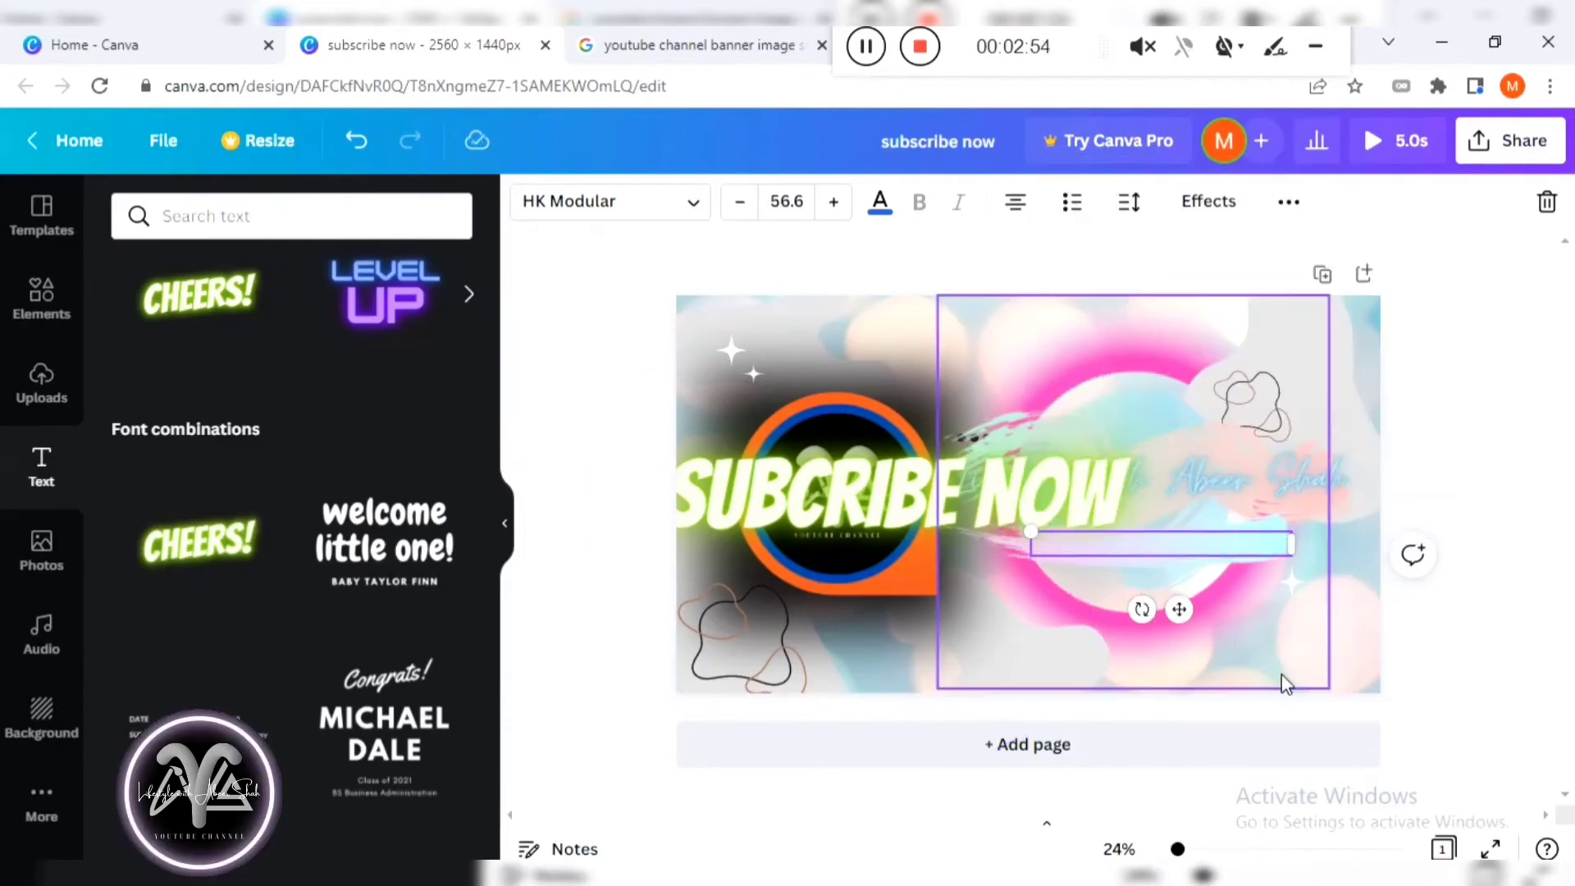
left_click(1360, 642)
Scale the neon green SUBCRIBE NOW text down to font size 95.7 and place it on the lilac-to-light-blue stroke.
left_click_drag(770, 494, 968, 579)
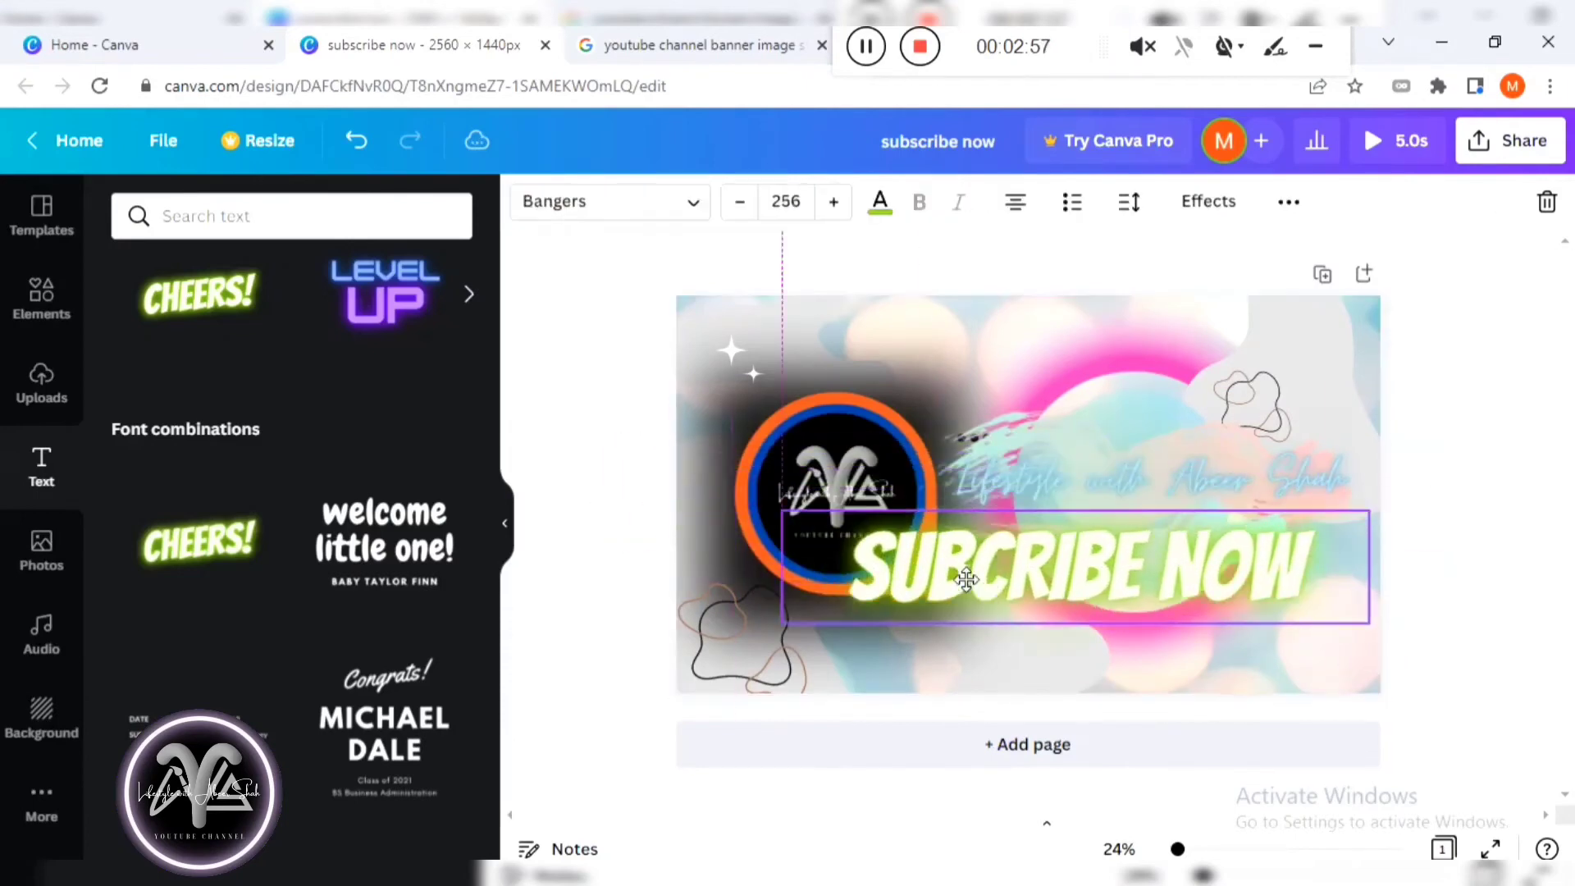
left_click(794, 509)
left_click(800, 525)
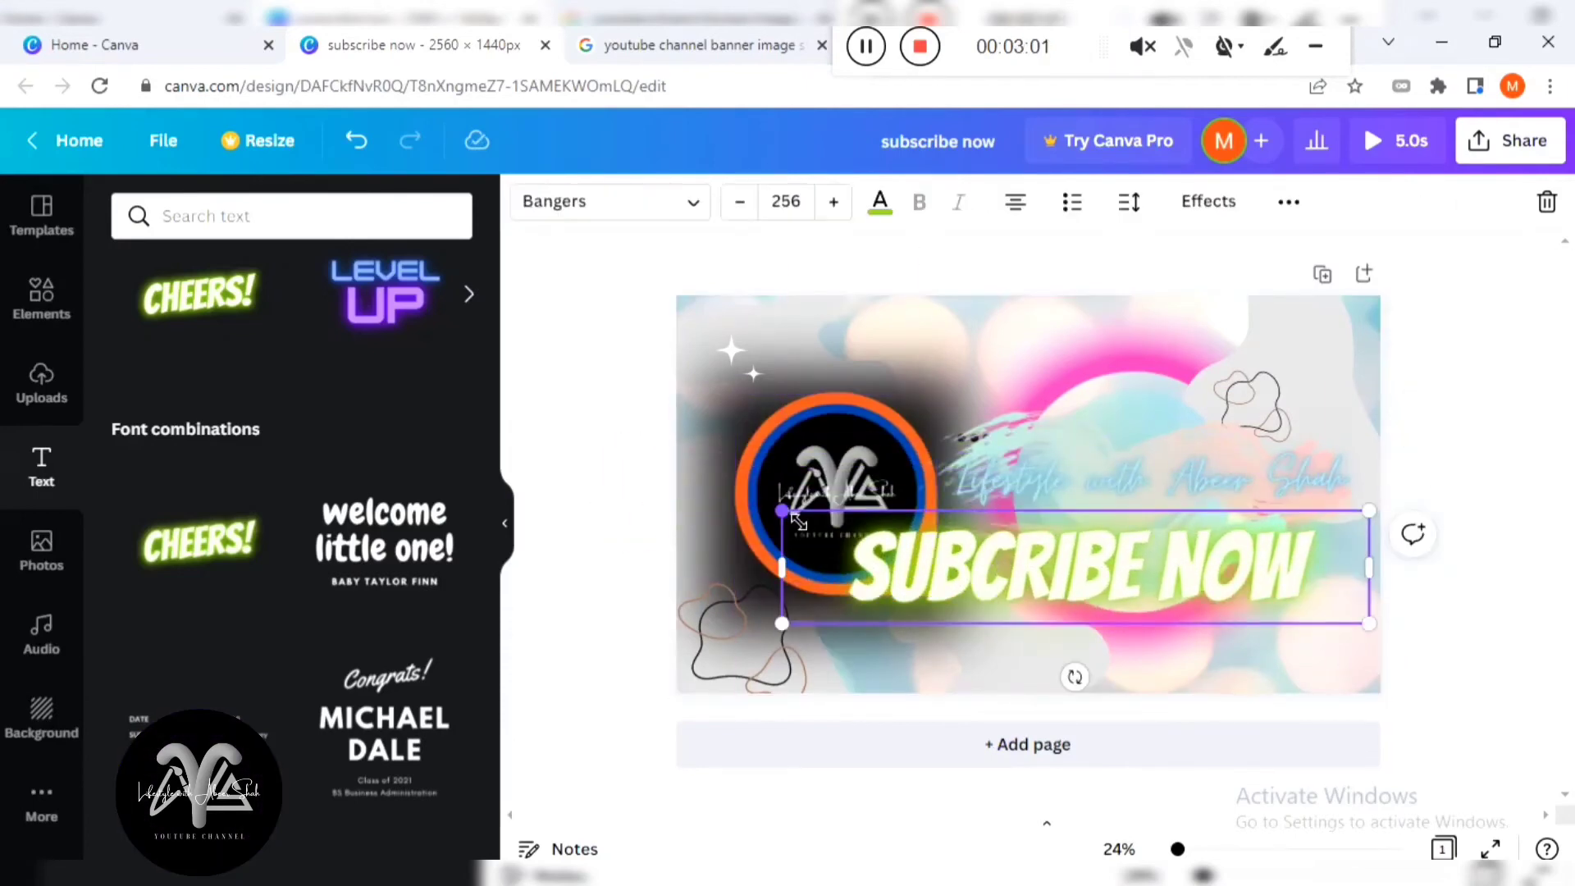
left_click_drag(781, 511, 1120, 552)
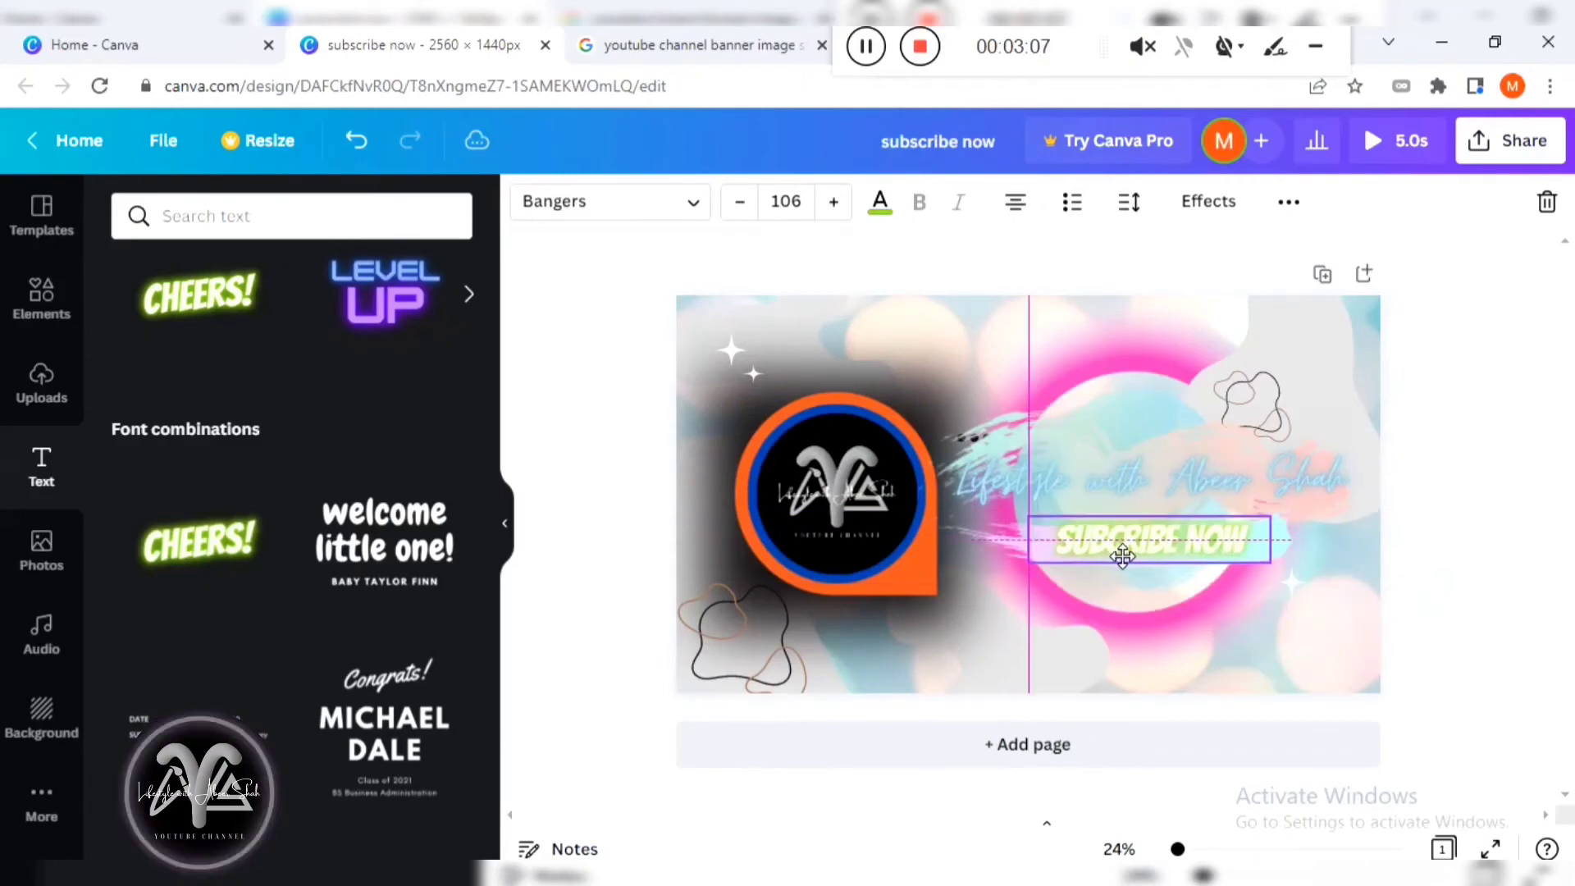
left_click_drag(1036, 515, 1055, 522)
left_click_drag(1179, 564, 1171, 567)
Try light peach, mint and green on the script title text, and settle on black from the document colors.
left_click(1076, 465)
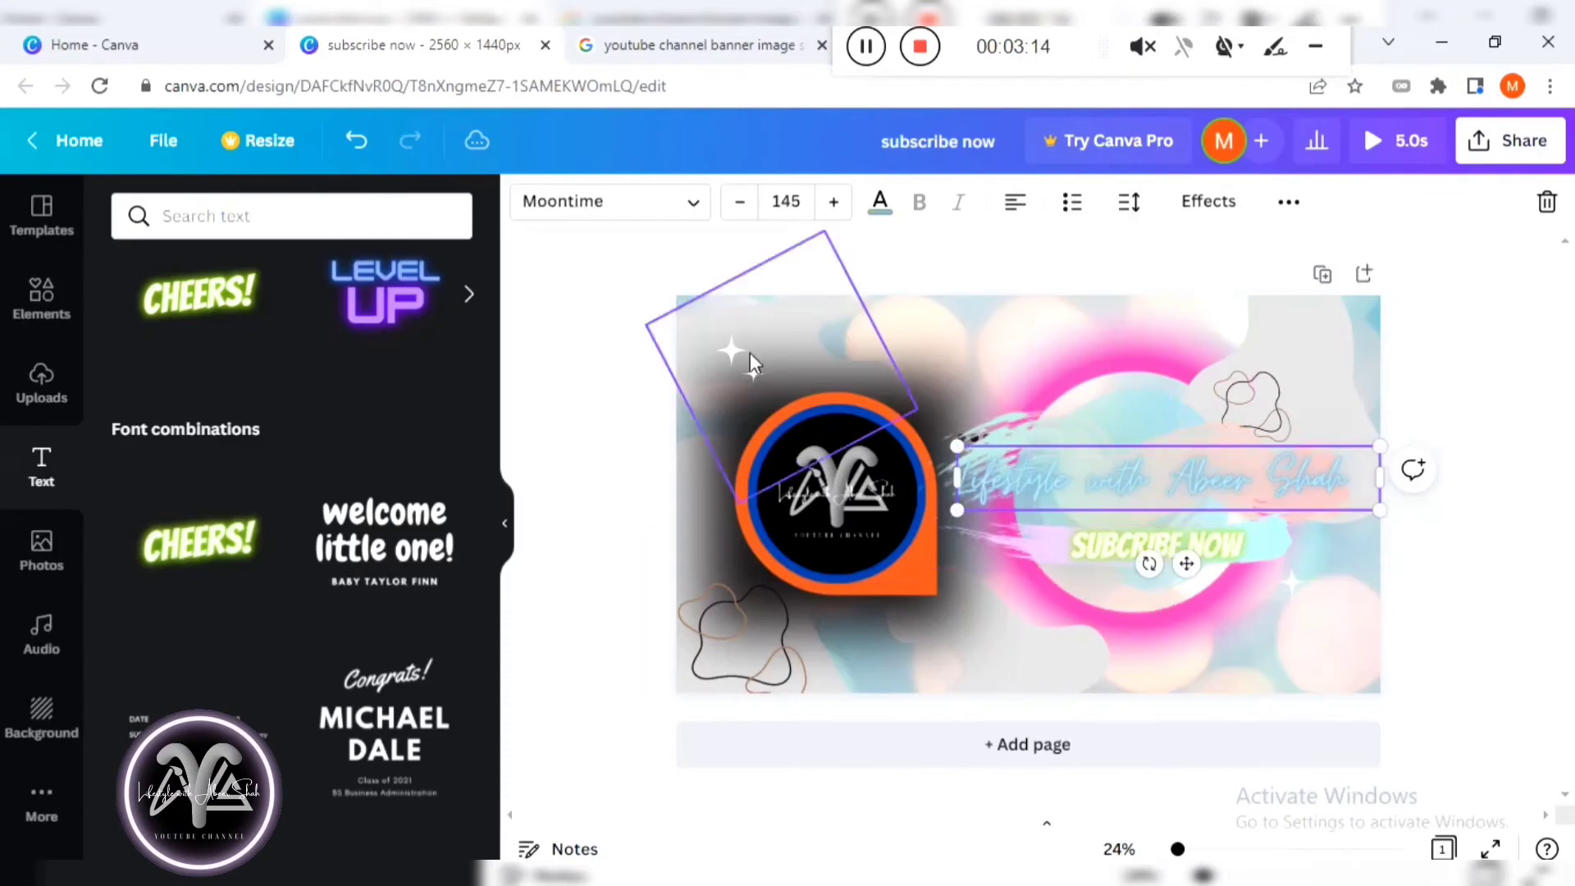
left_click(881, 204)
left_click(448, 444)
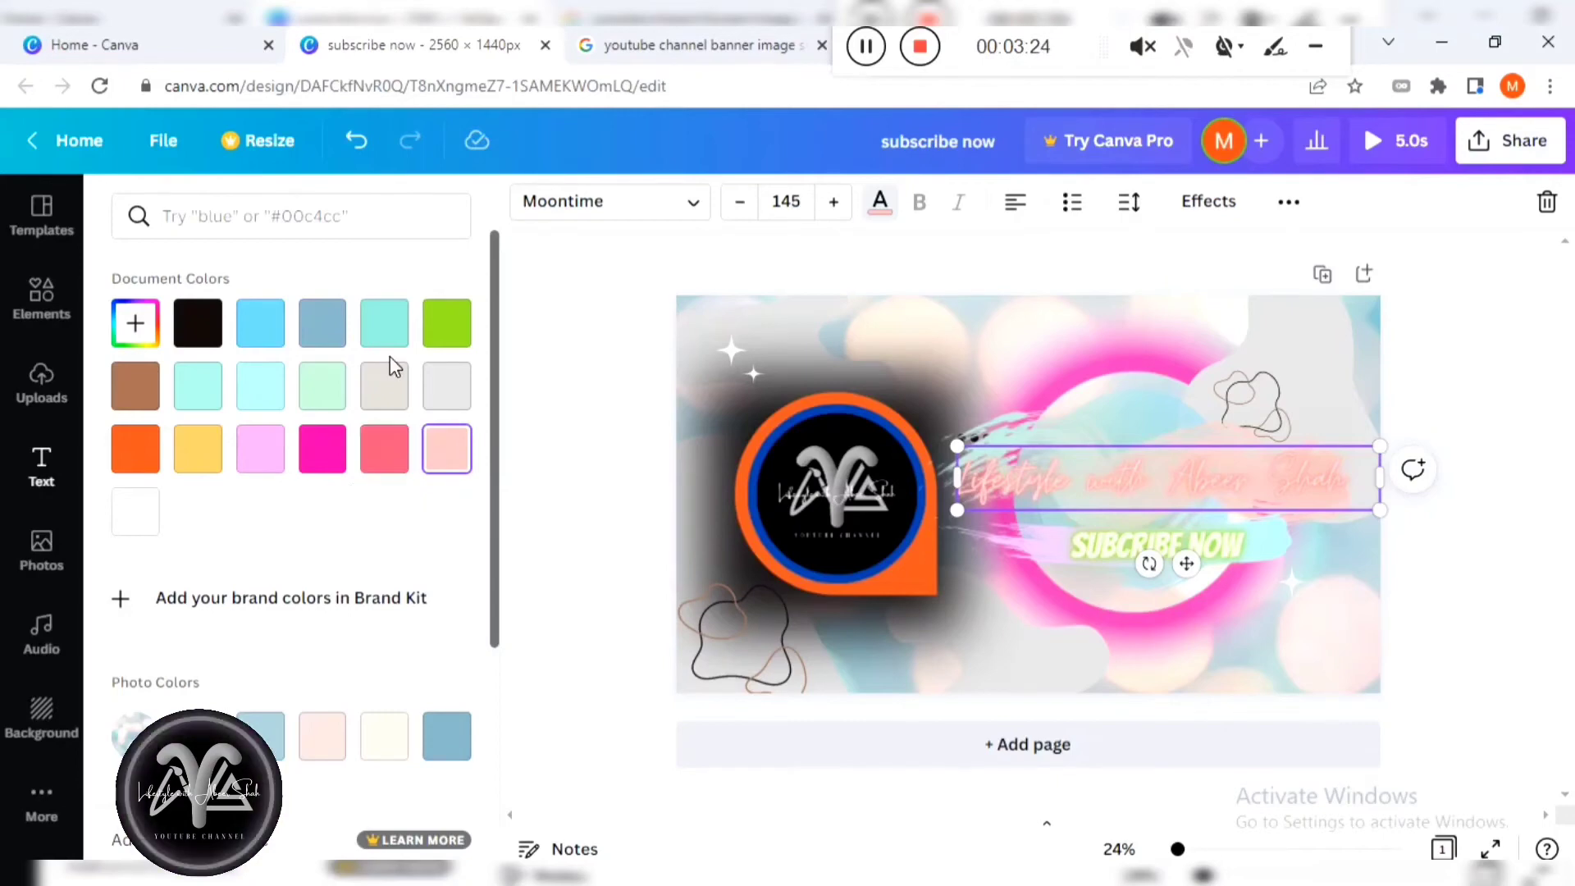
left_click(207, 343)
left_click(373, 328)
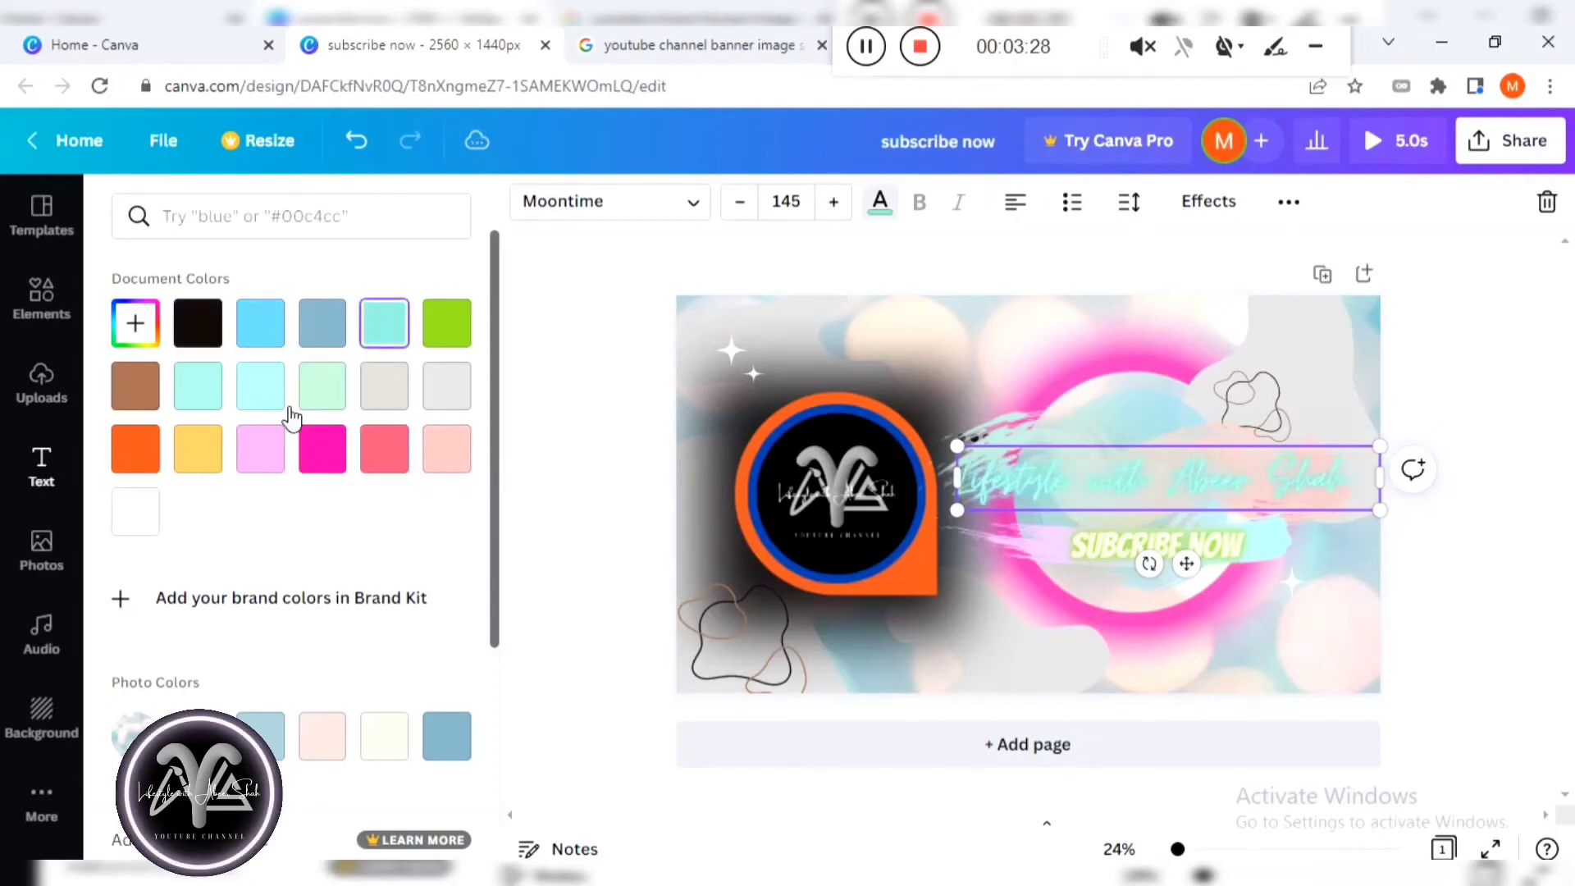
left_click(435, 316)
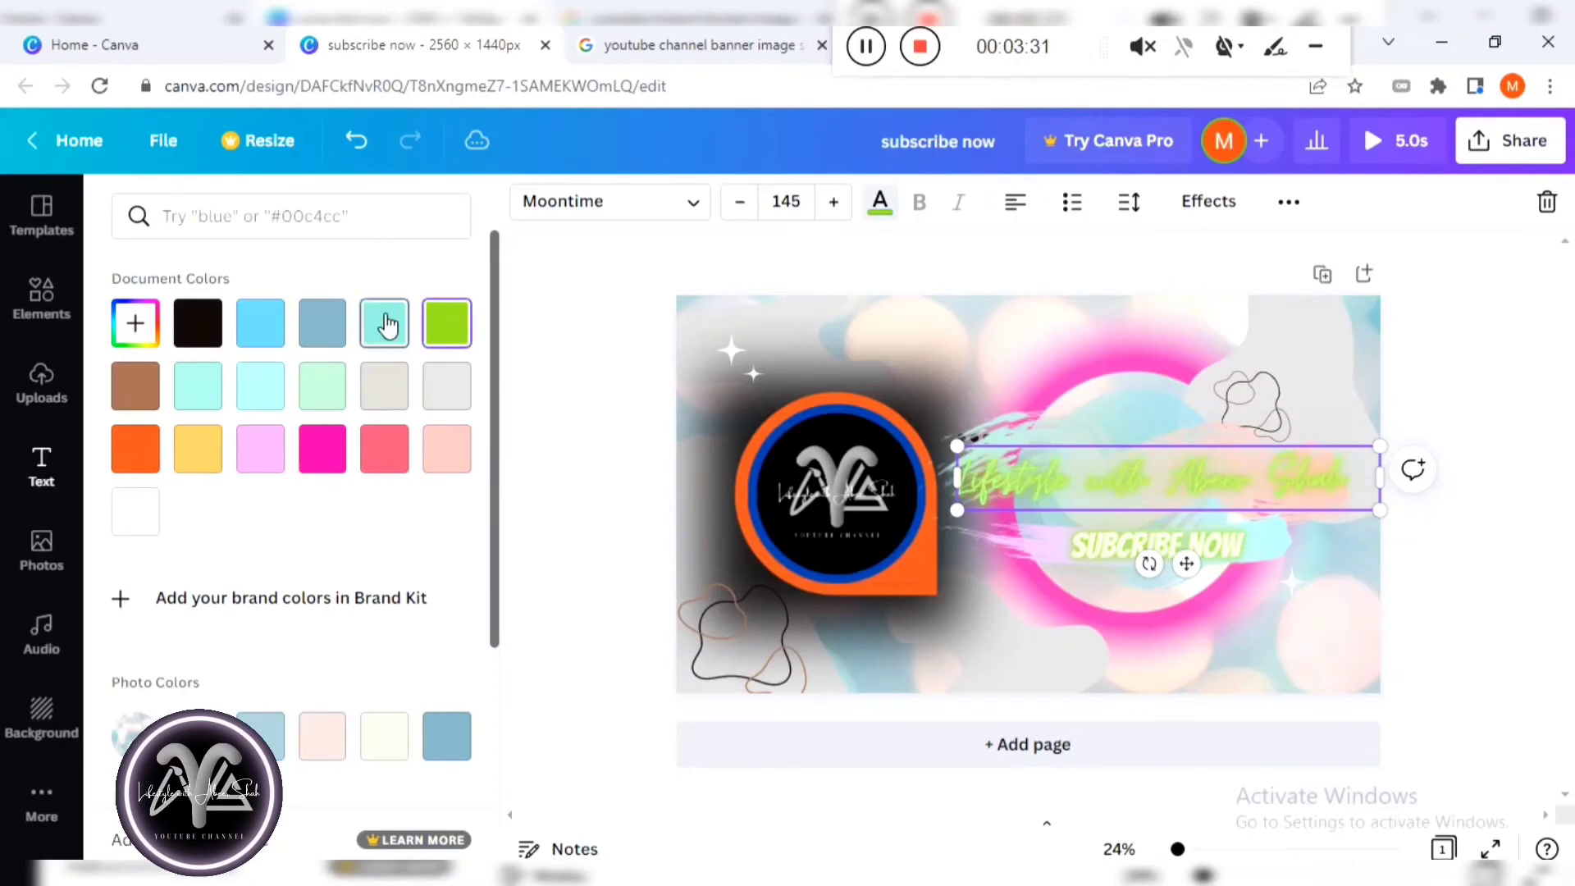
left_click(198, 323)
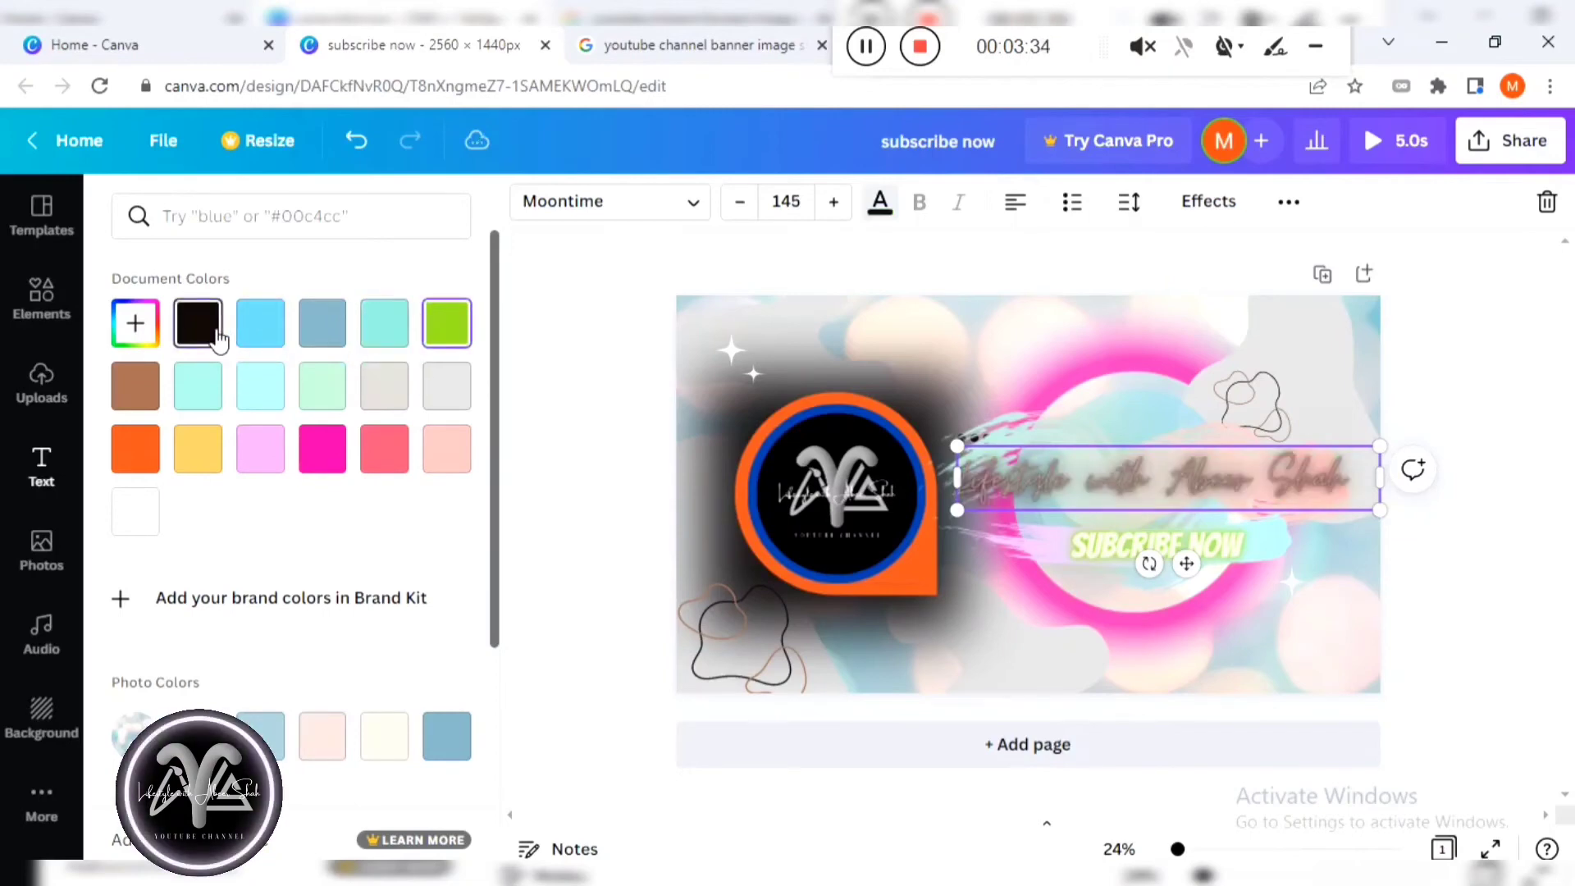
left_click(1099, 624)
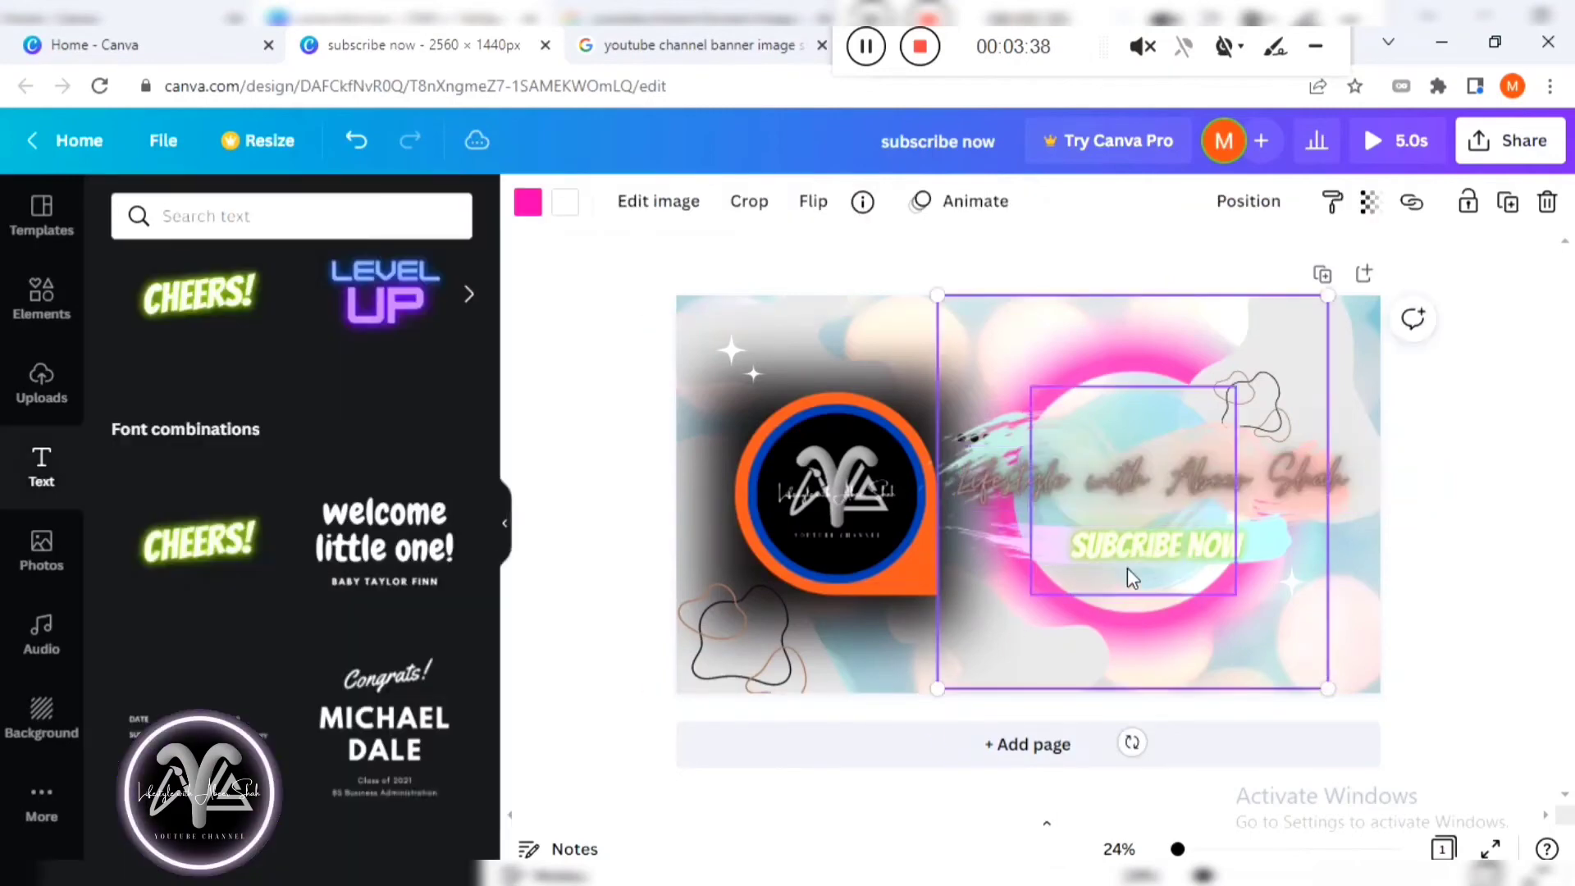
Recolor the SUBCRIBE NOW text with the black document color.
left_click(1132, 548)
left_click(879, 203)
left_click(197, 322)
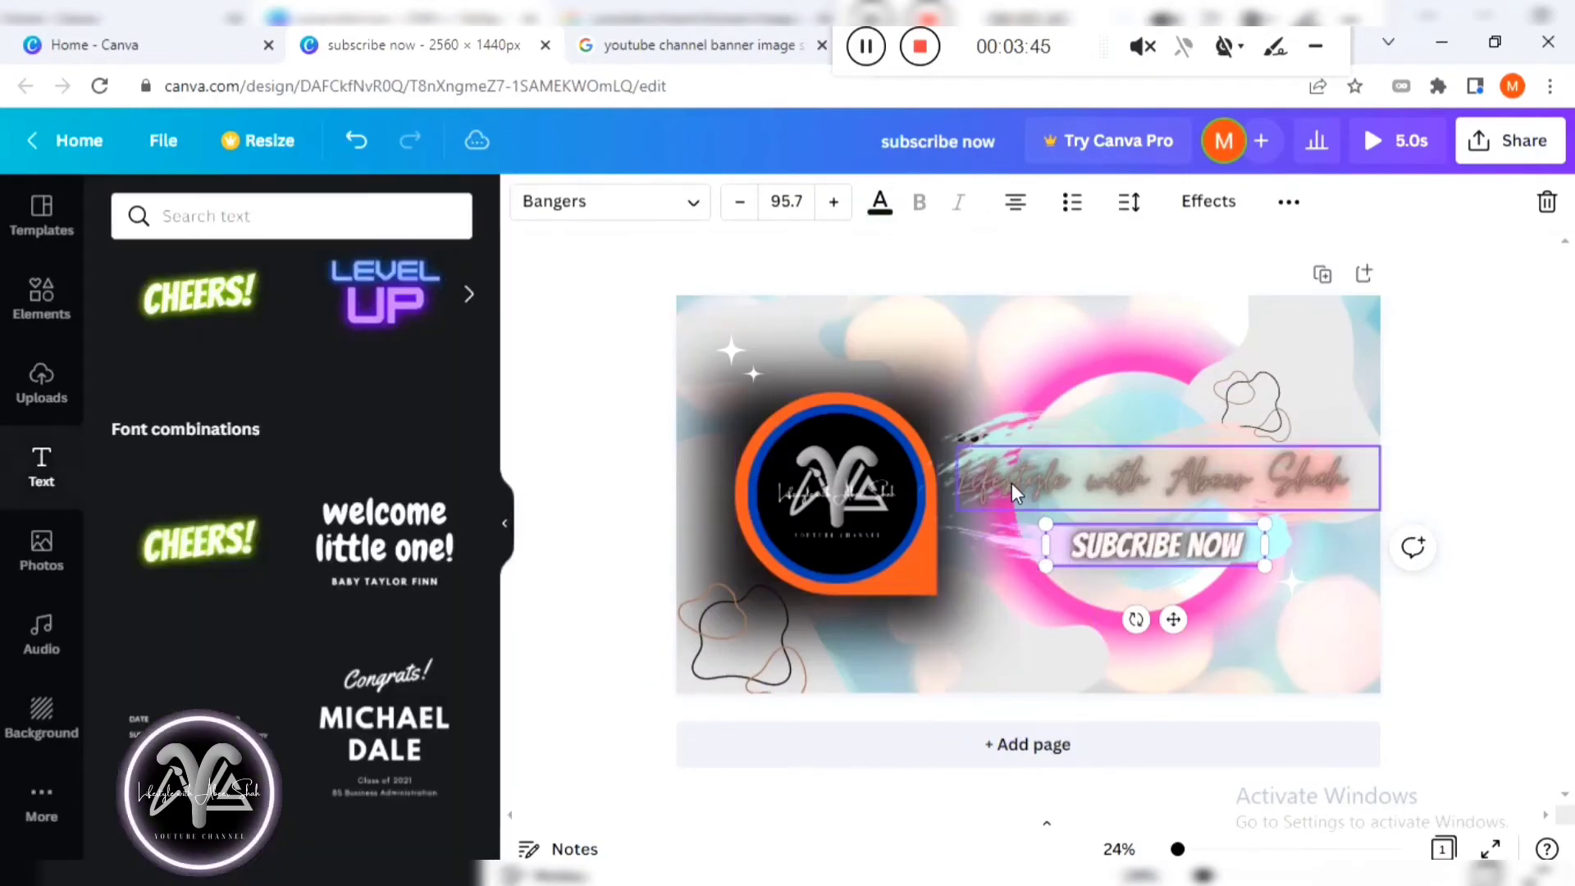
Reposition the script title text so it is centered above the SUBCRIBE NOW text.
left_click(1011, 482)
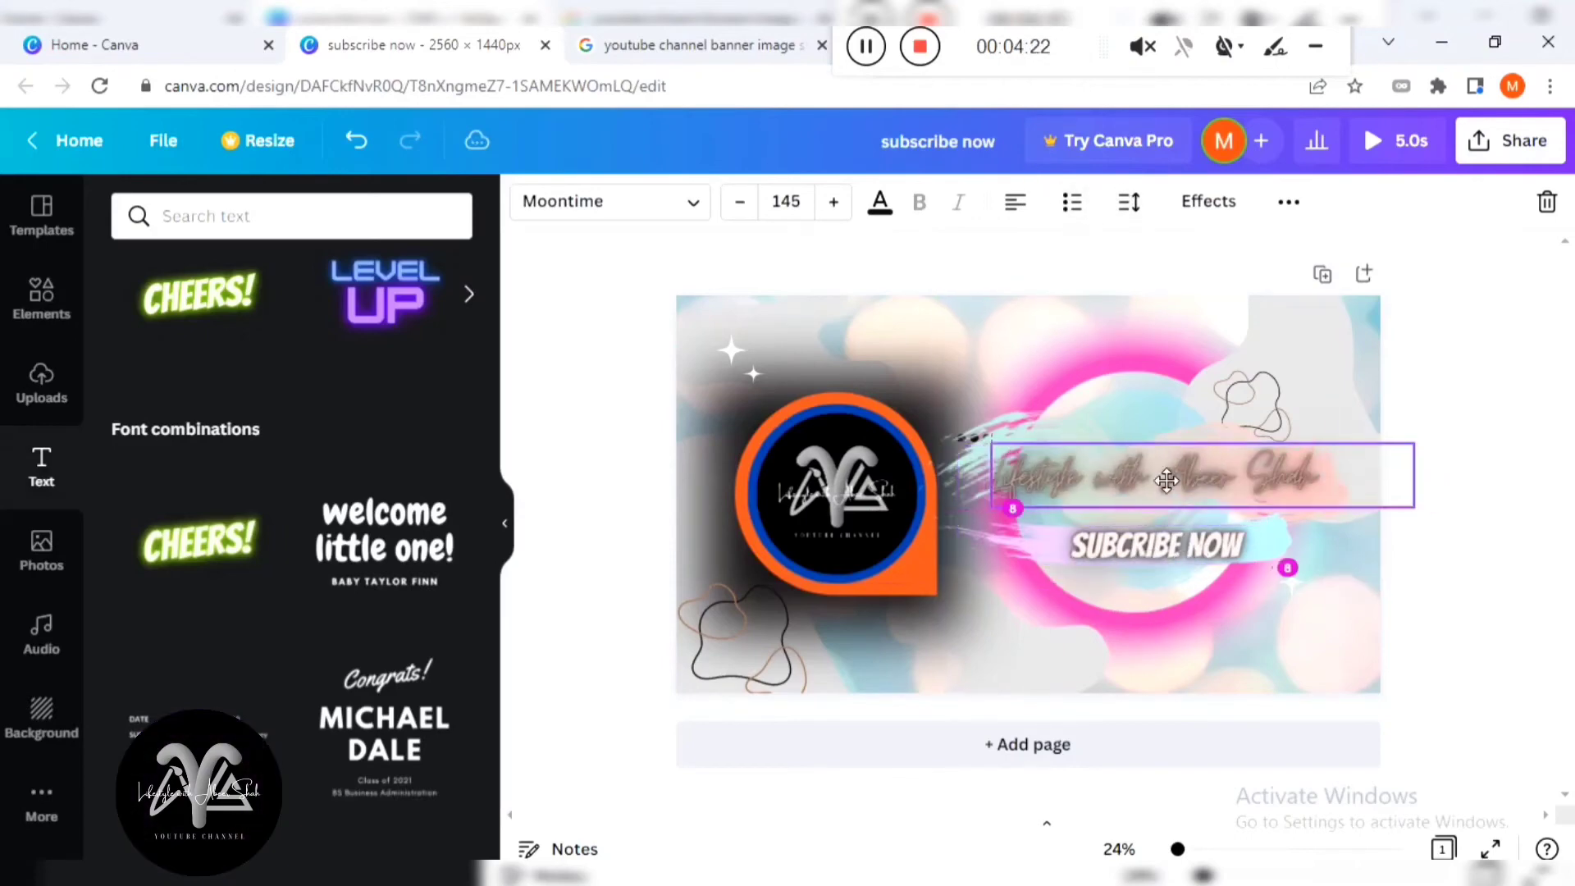
left_click_drag(1170, 485, 1146, 476)
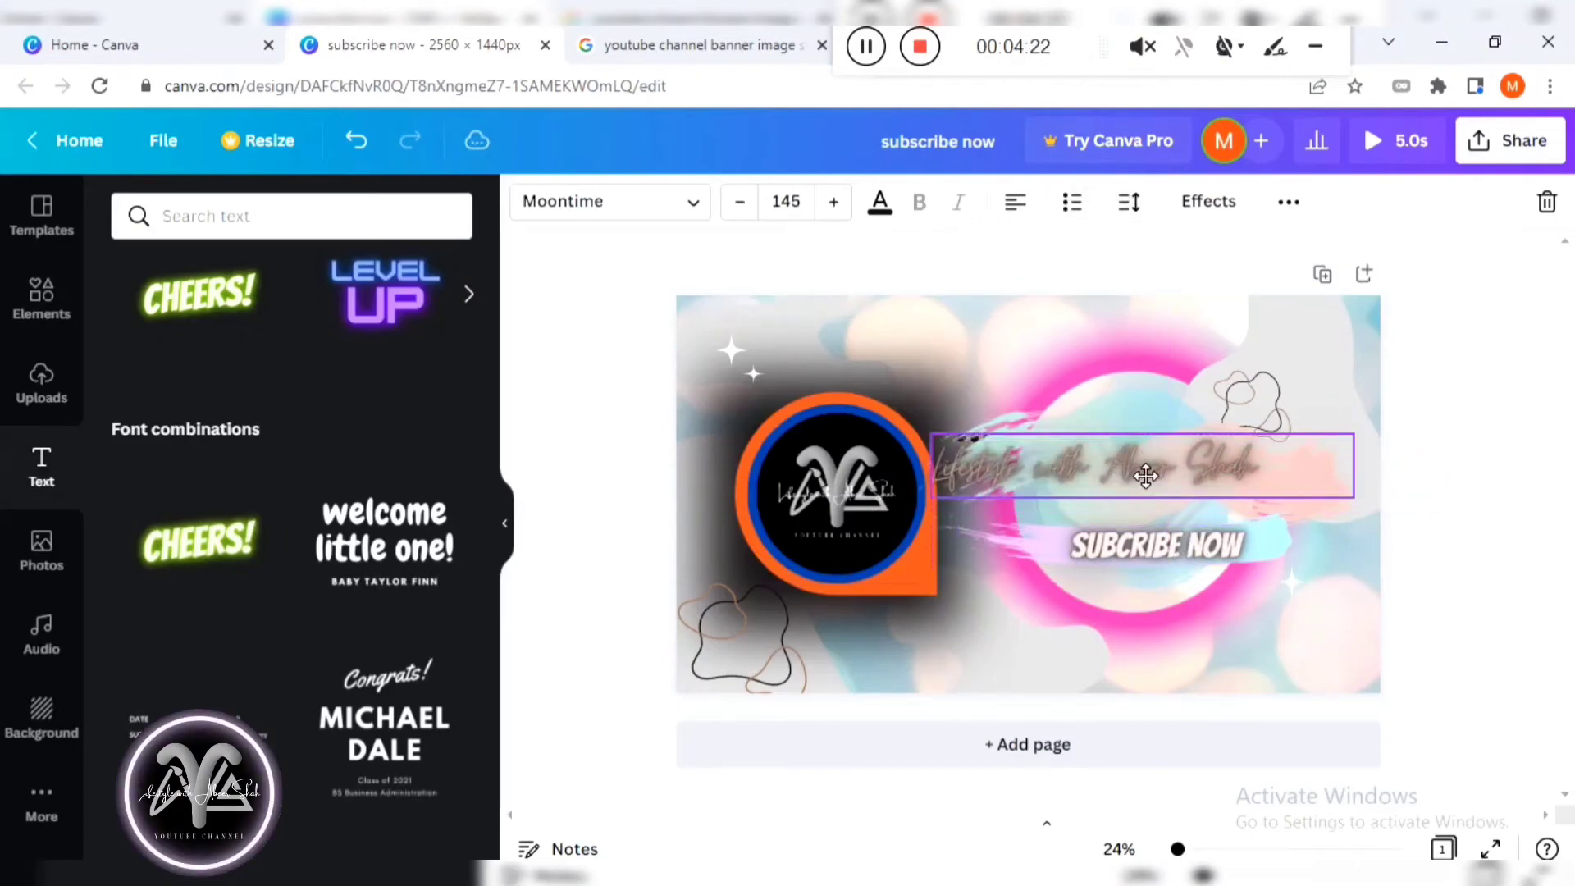
left_click(1014, 464)
Move the three black dots from the start of the title up to the top of the pink ring.
left_click(980, 435)
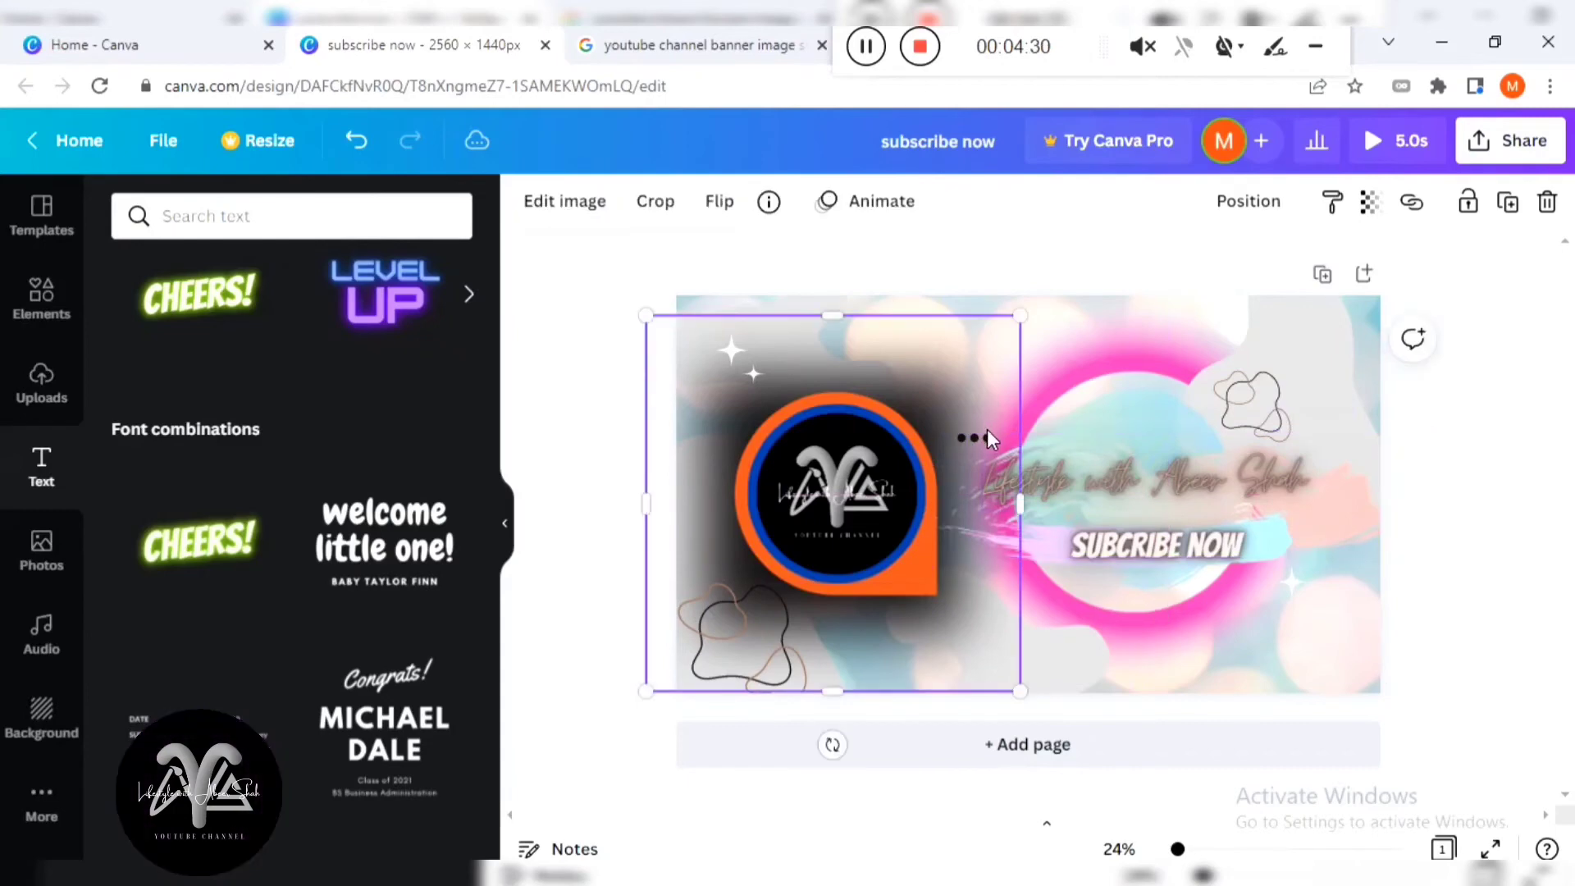
left_click(981, 436)
left_click(981, 437)
left_click(980, 434)
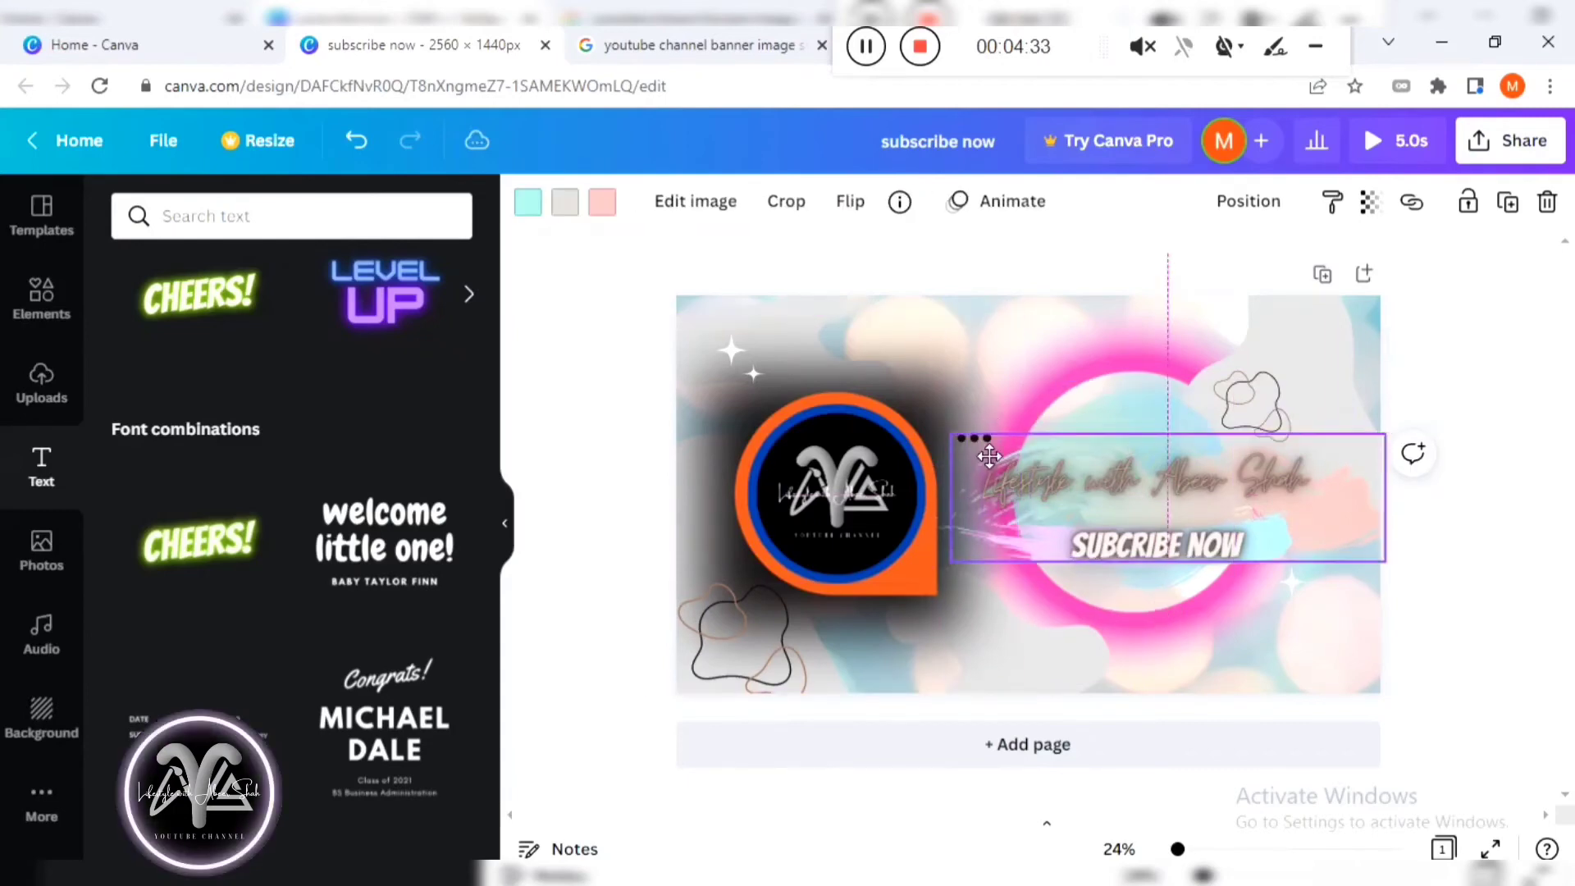
left_click_drag(981, 436, 1123, 363)
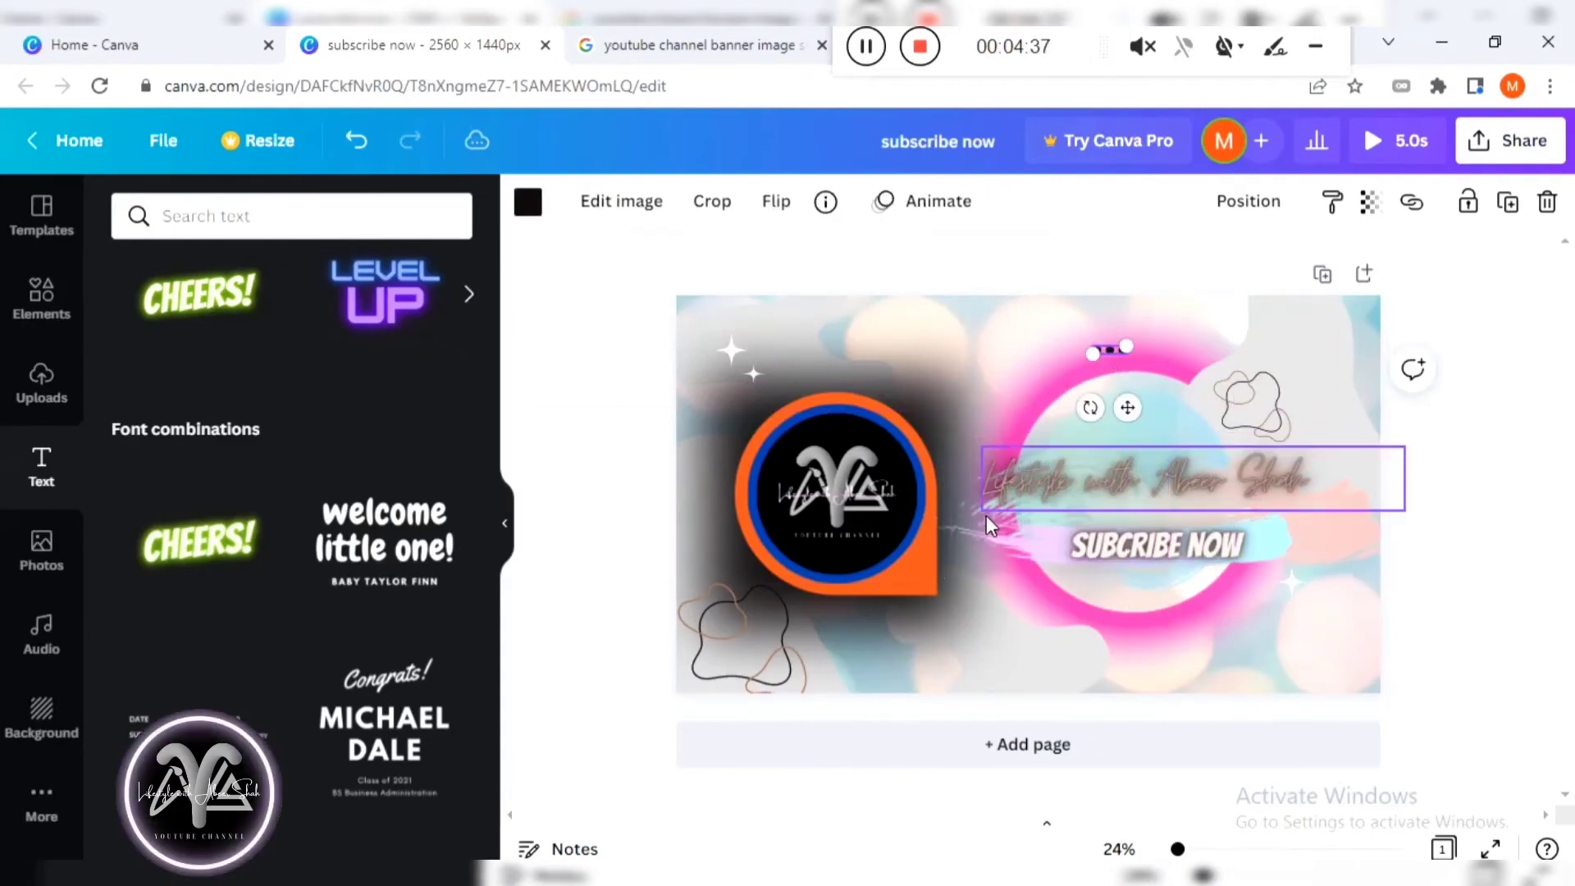
Tilt the mint-and-pink brush stroke slightly counterclockwise behind the title, and return the three black dots to the title's start.
mouse_move(1335, 550)
left_mouse_down()
mouse_move(1329, 517)
mouse_move(1309, 533)
left_mouse_up()
mouse_move(1133, 597)
left_mouse_down()
mouse_move(1149, 611)
mouse_move(1151, 596)
left_mouse_up()
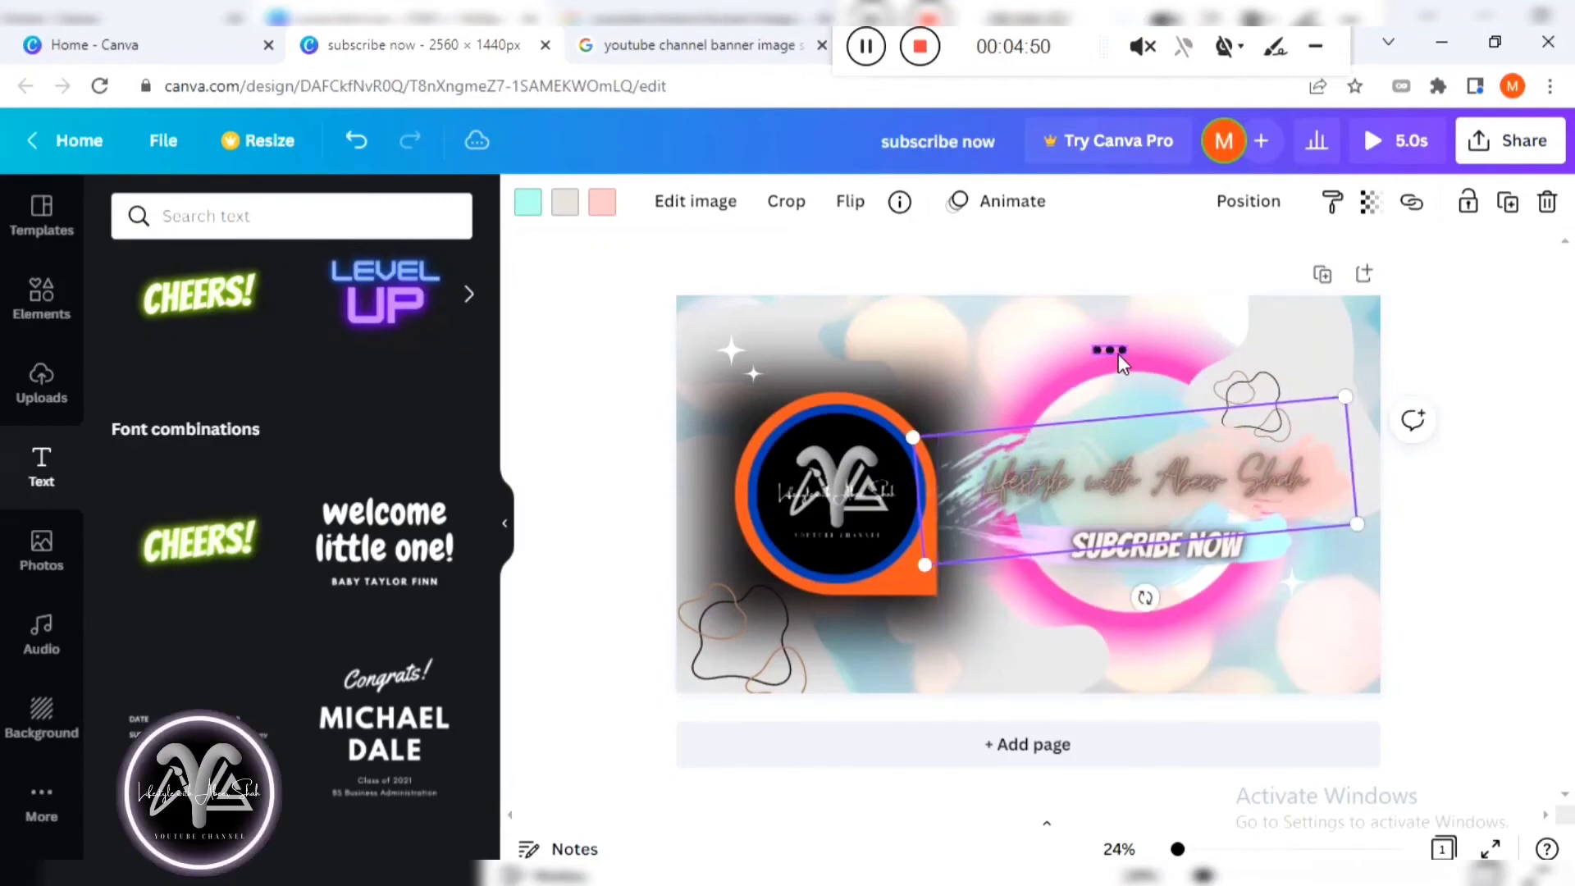
left_click(1119, 352)
Try the Fade, Rise, Pan and Fun page animations on the banner.
left_click(925, 312)
left_click(943, 203)
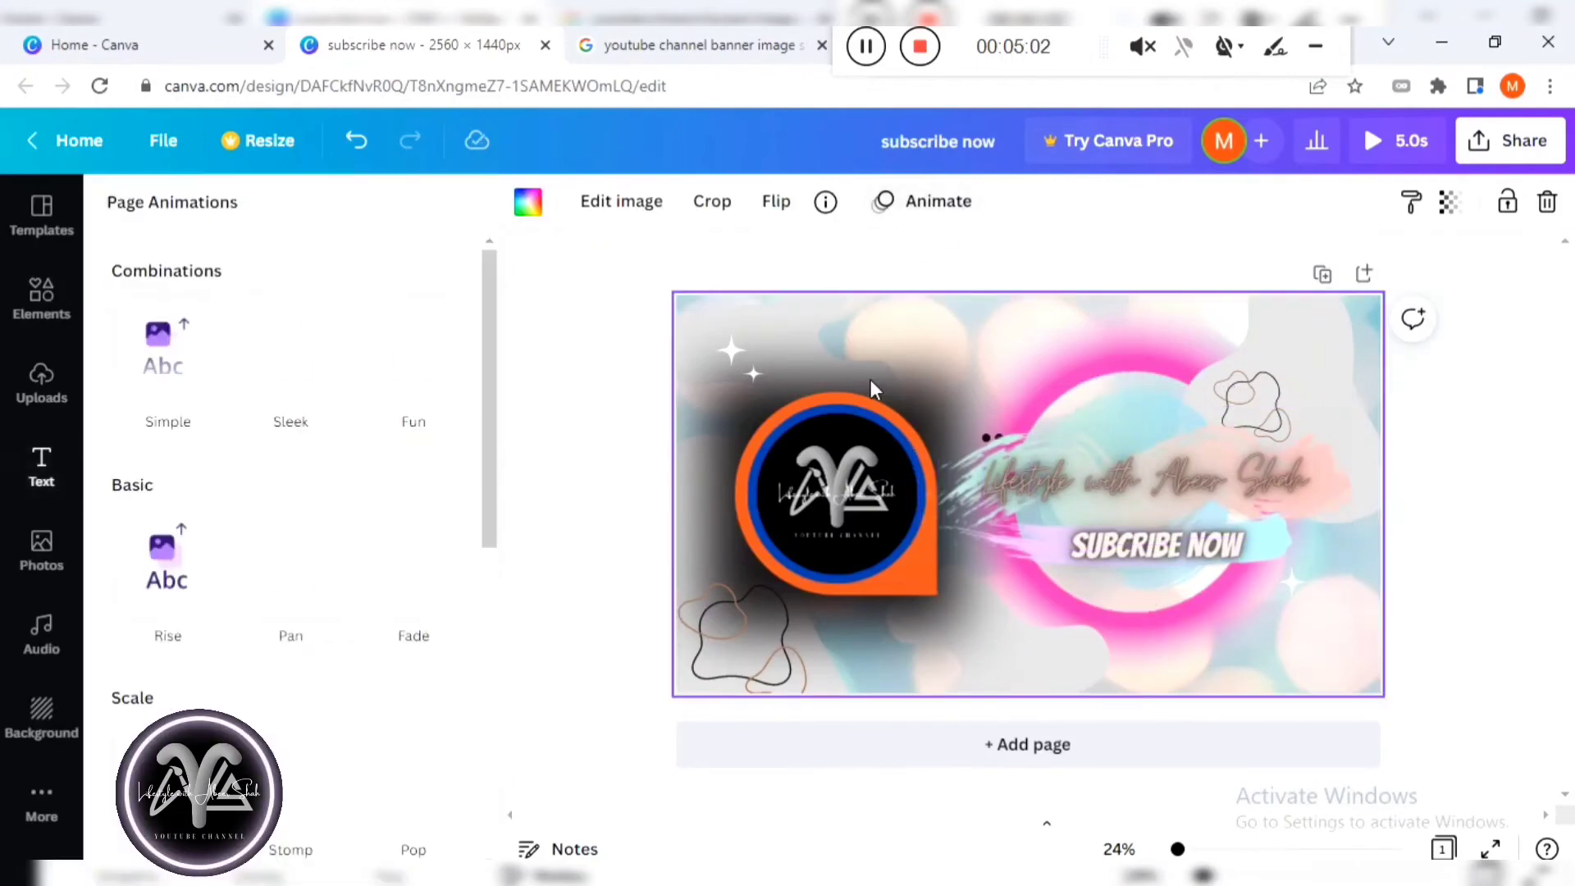
left_click(443, 558)
left_click(188, 582)
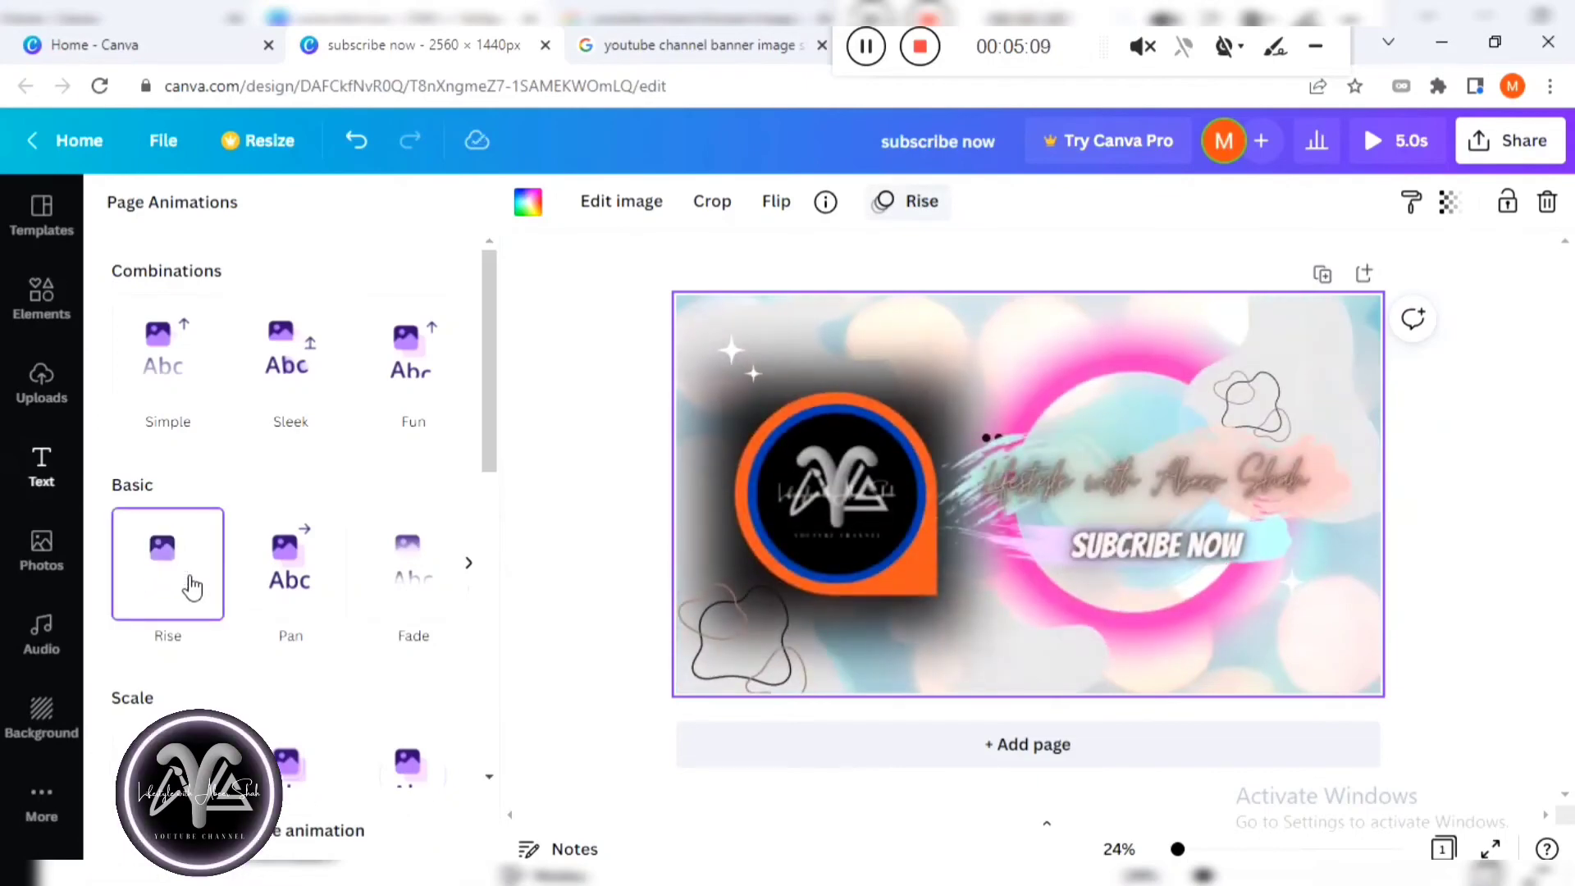
left_click(302, 565)
left_click(209, 602)
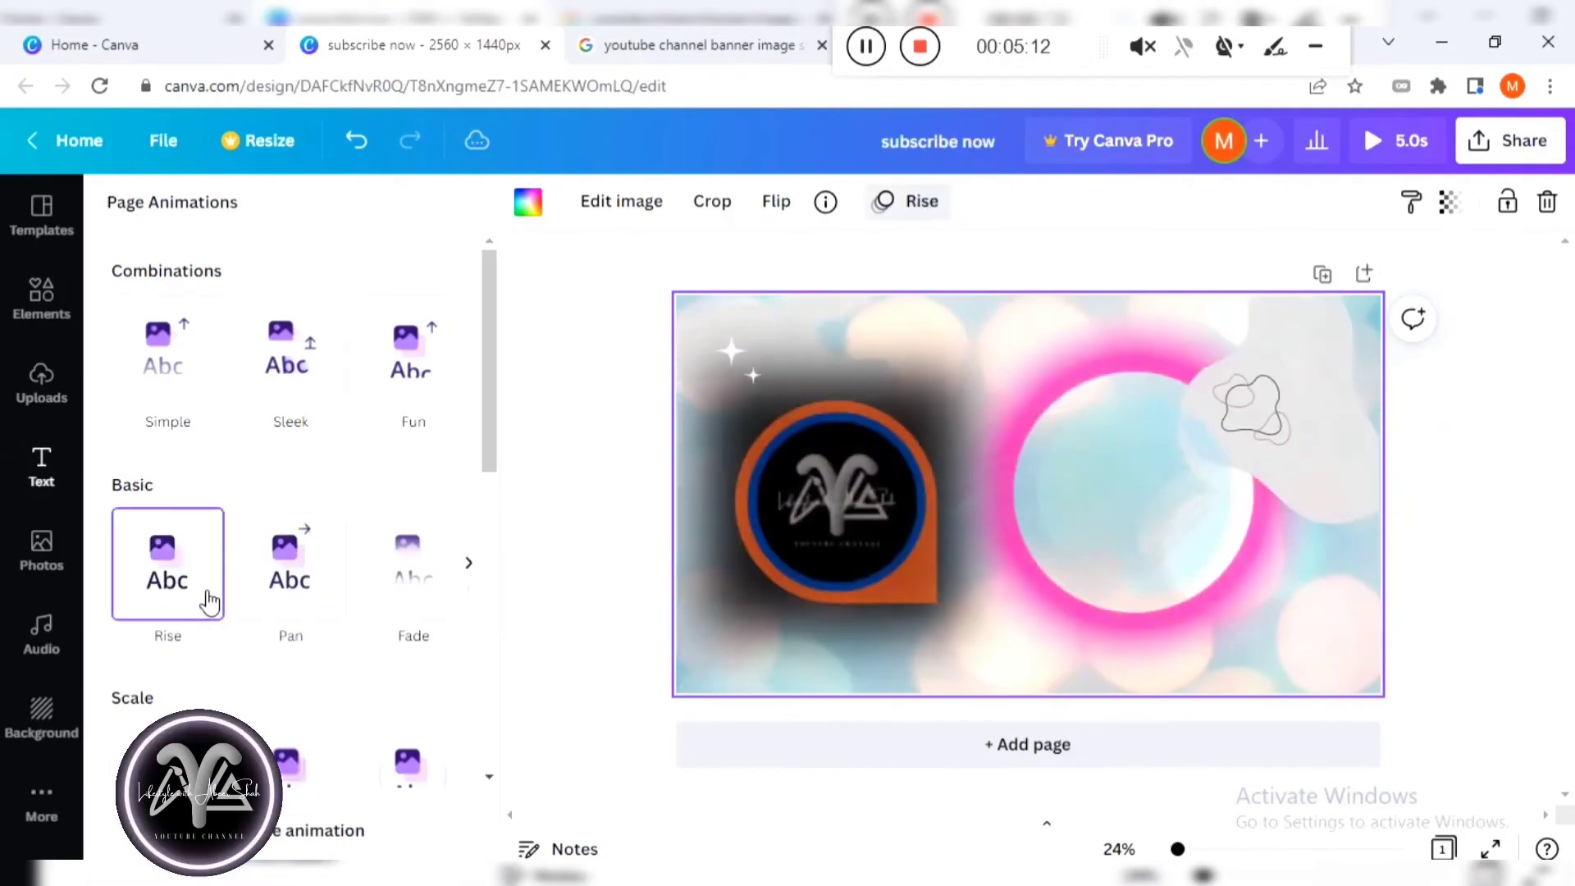
left_click(420, 579)
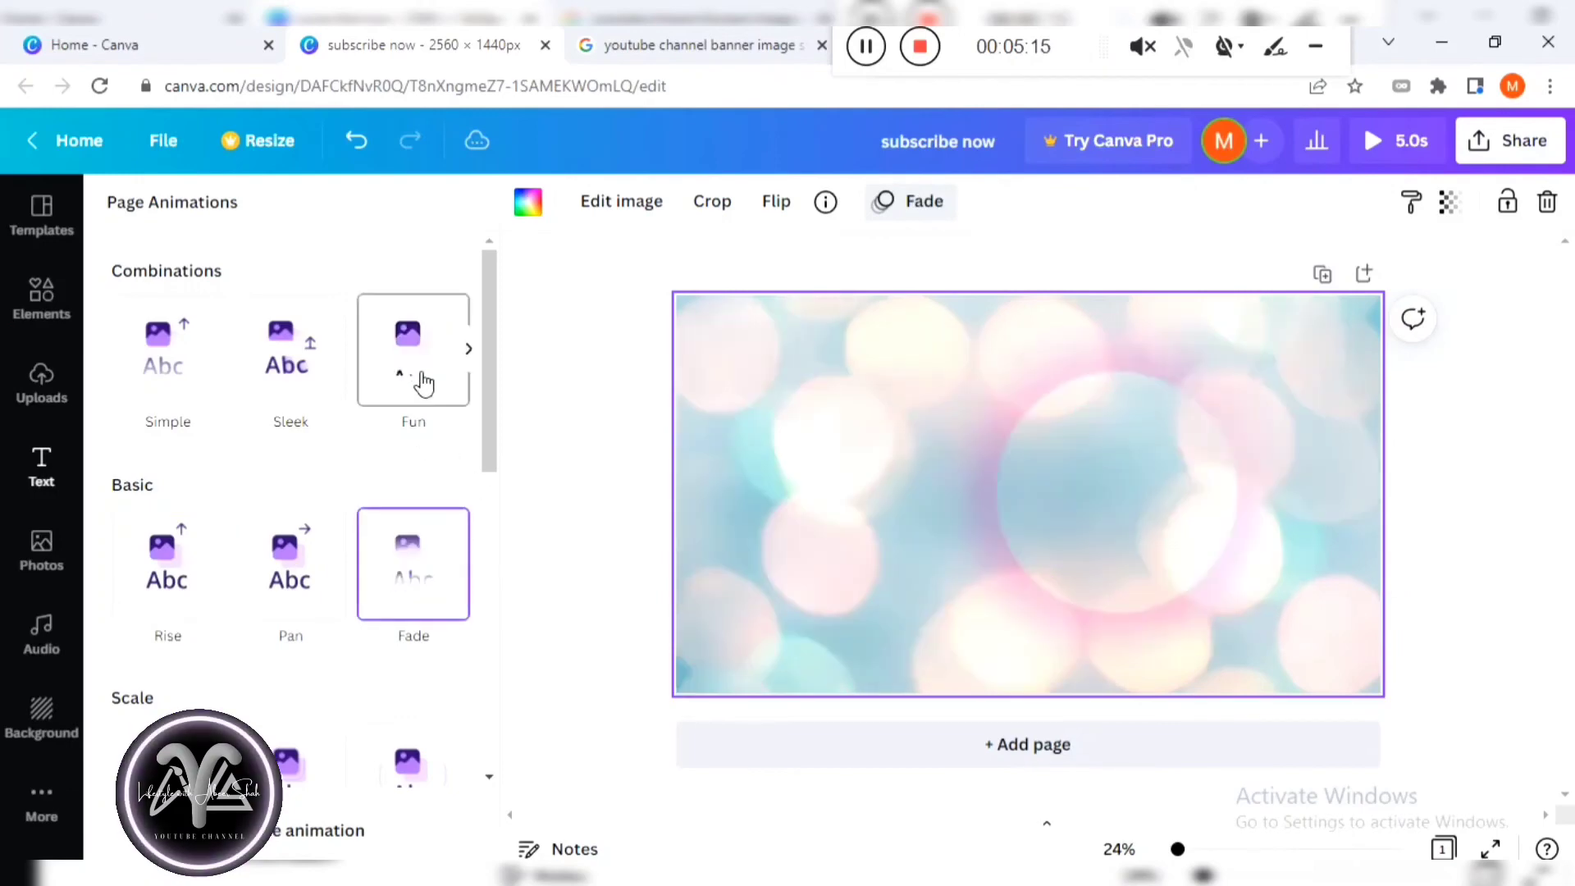
left_click(422, 382)
Apply the Neon page animation to the banner, comparing it with Tumble and Photo Rise.
scroll(164, 525, "down", 4)
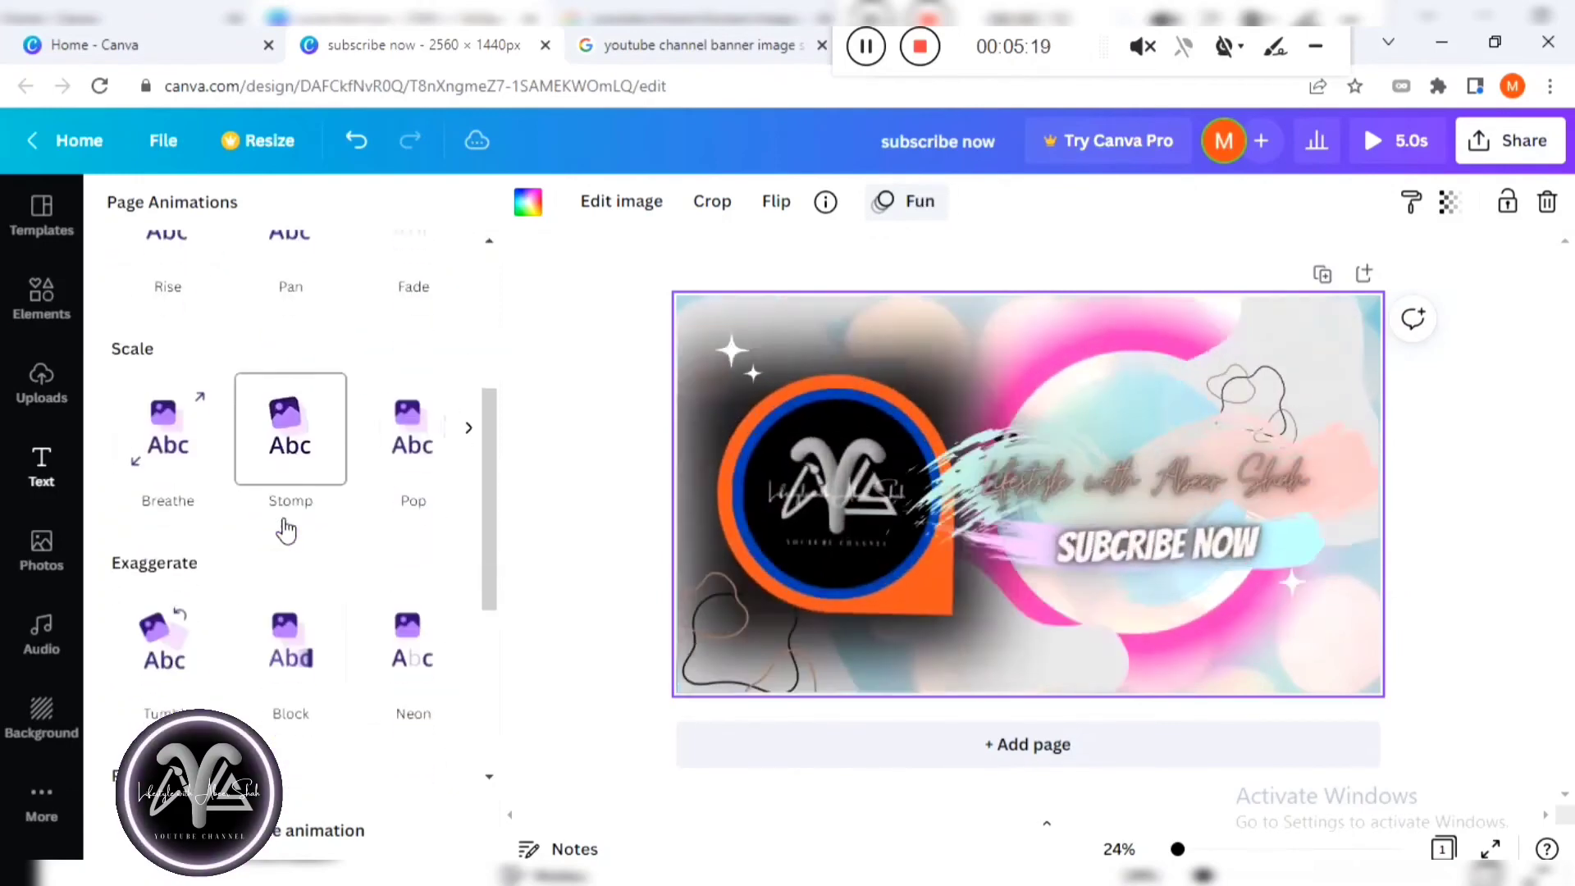
scroll(285, 531, "down", 2)
left_click(394, 543)
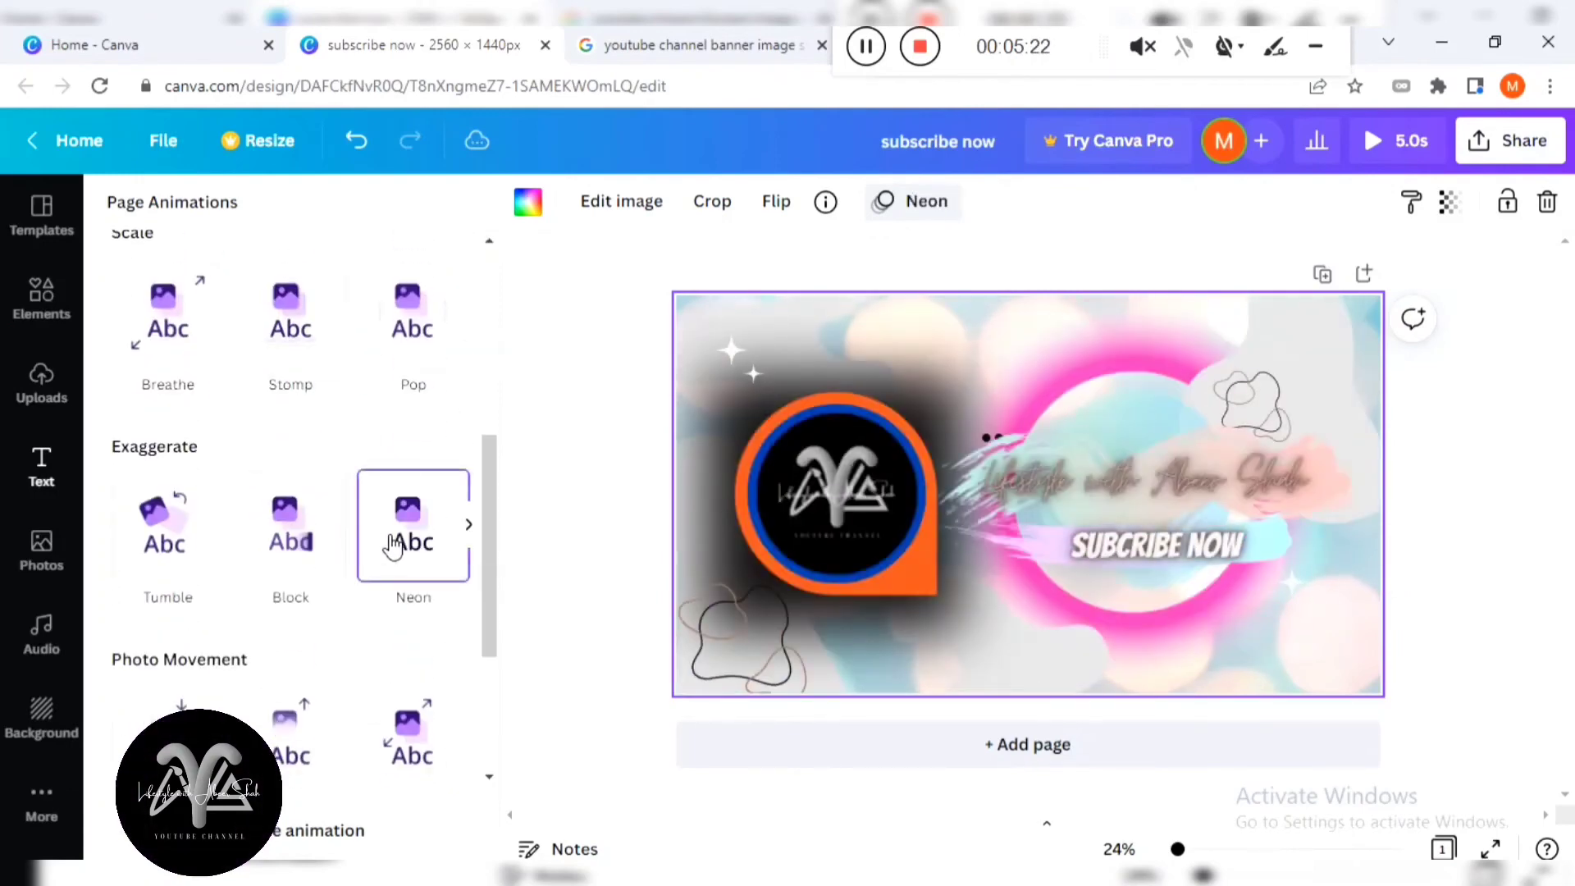
left_click(164, 533)
left_click(400, 558)
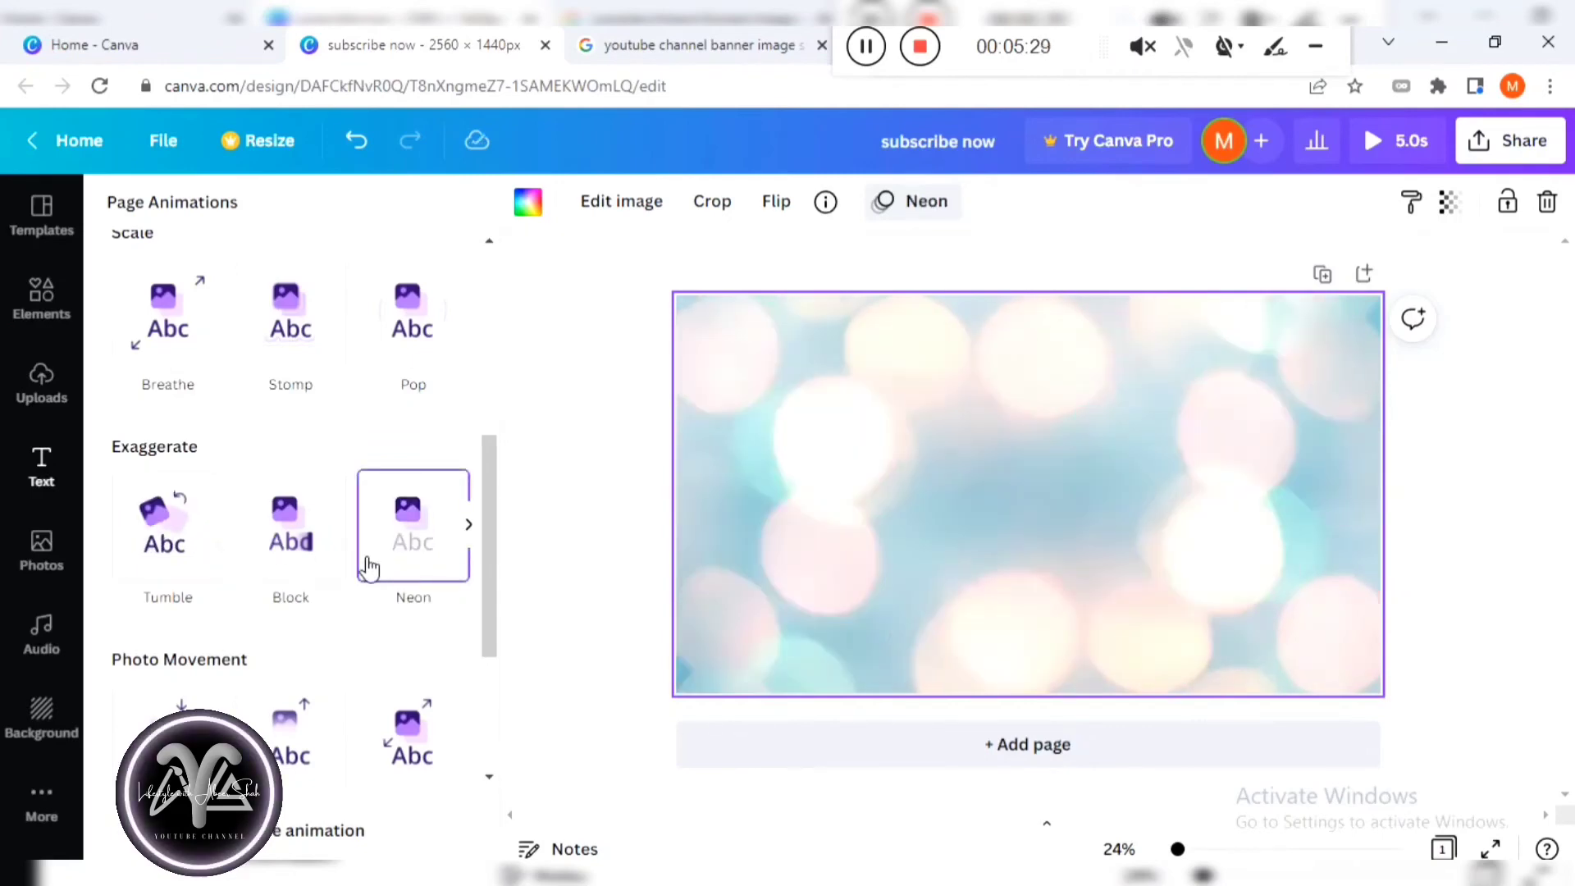
scroll(369, 566, "down", 3)
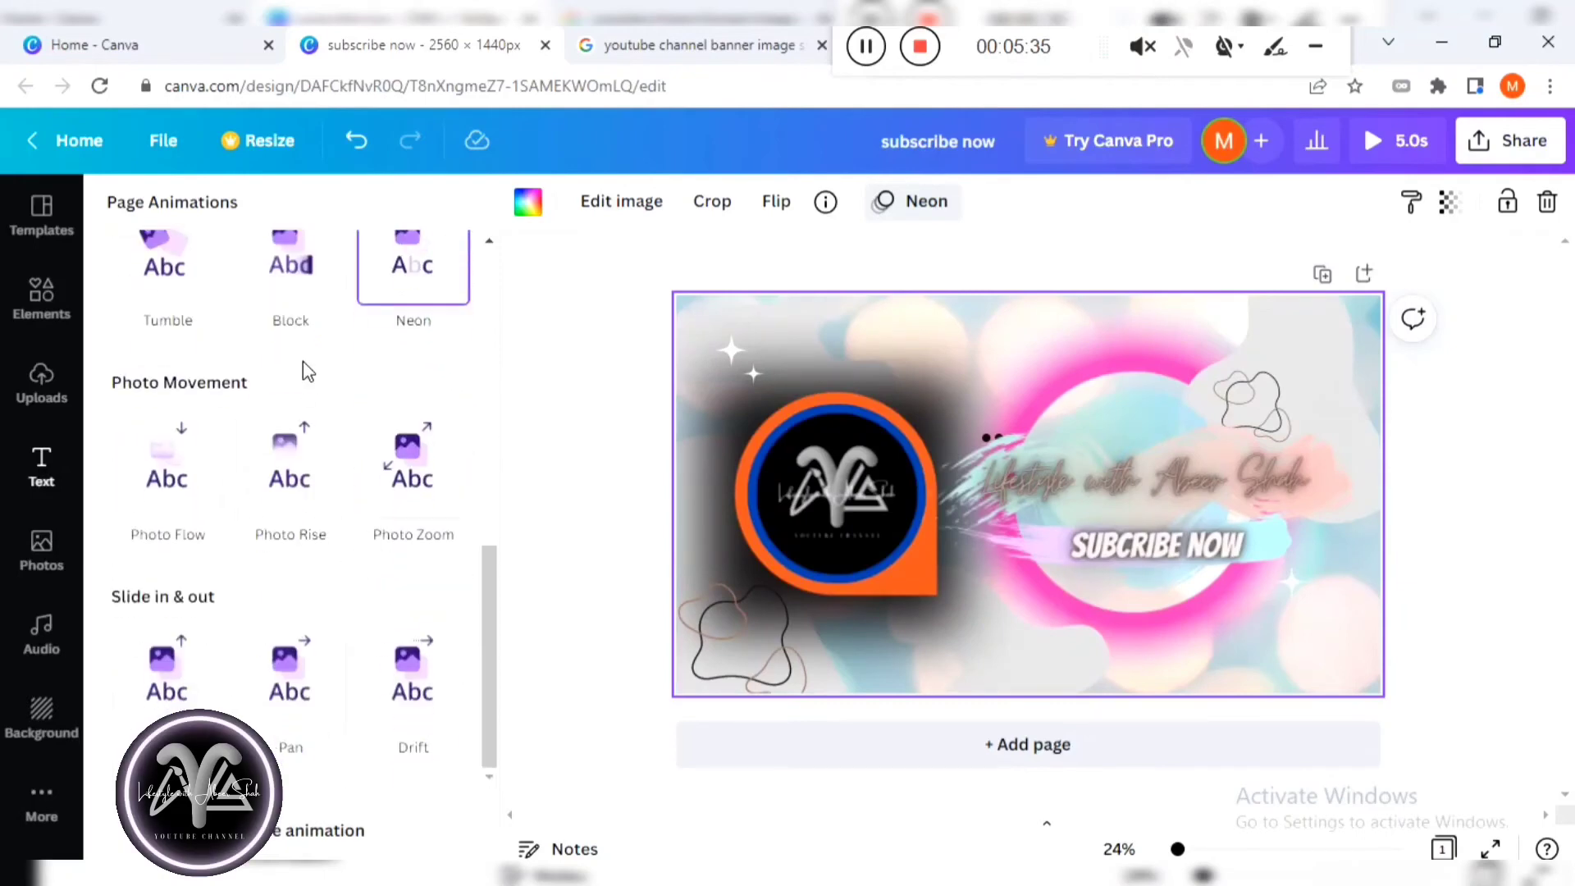
left_click(305, 451)
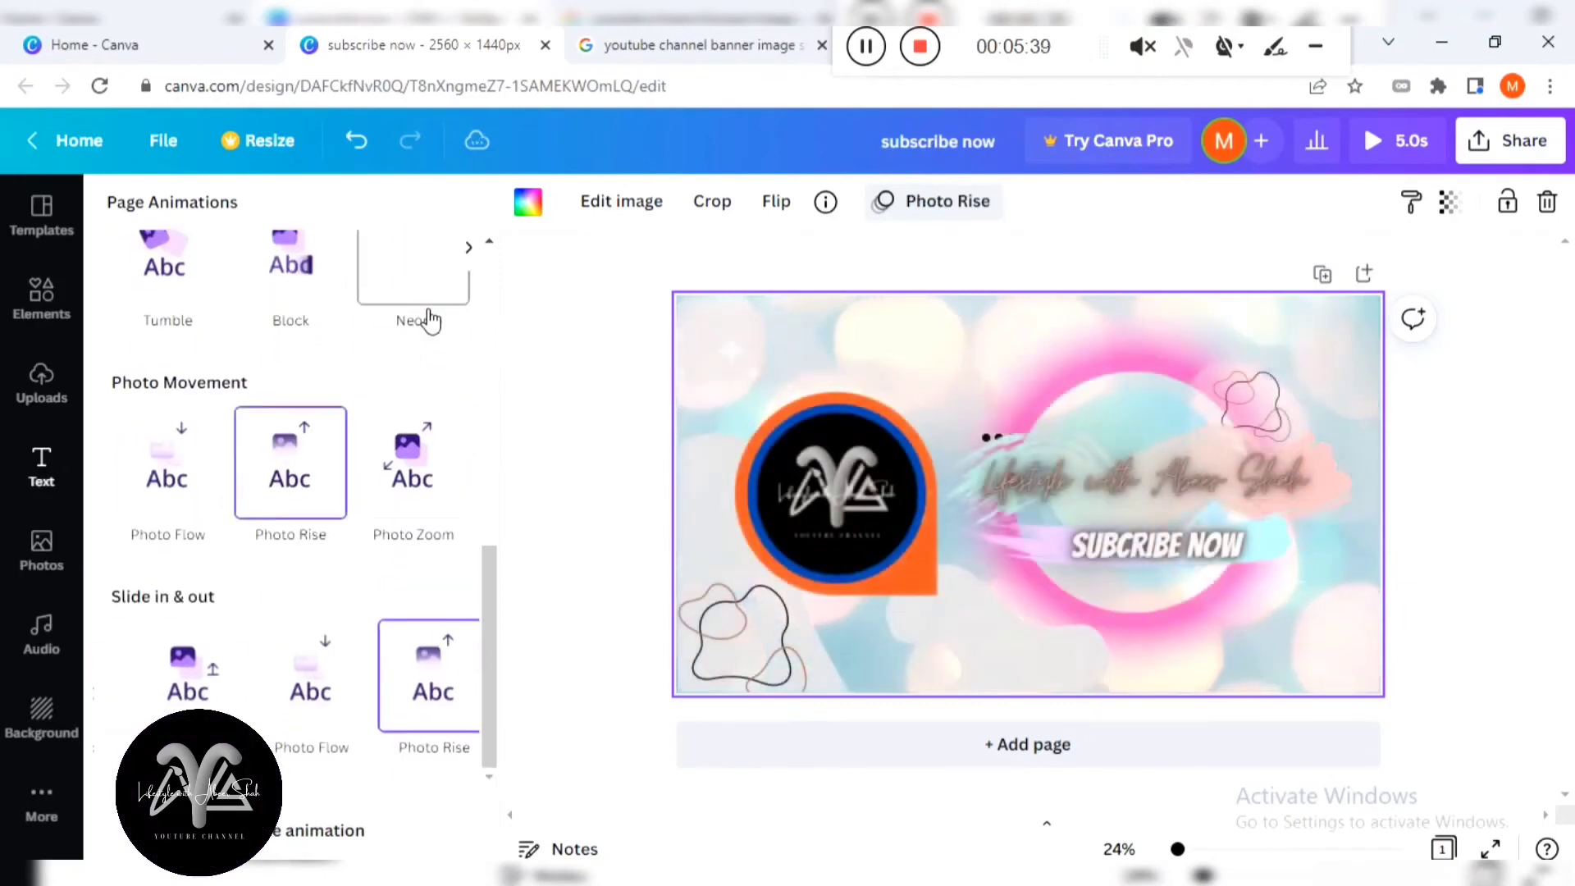
left_click(426, 316)
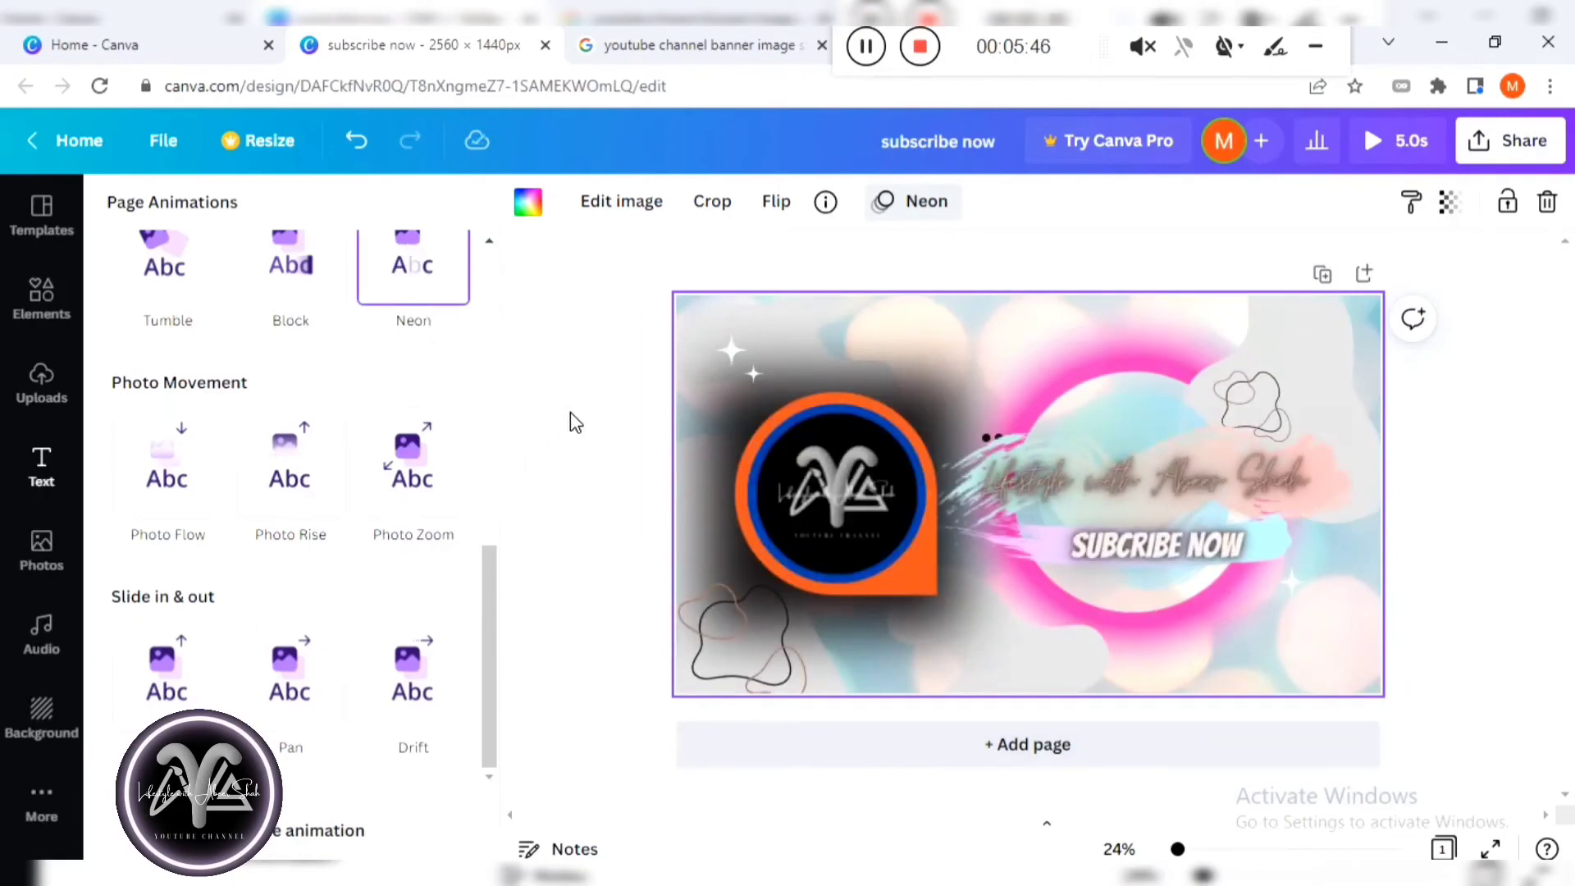
Move the small white sparkle below the subscribe text up to the end of the SUBCRIBE NOW line.
left_click(733, 355)
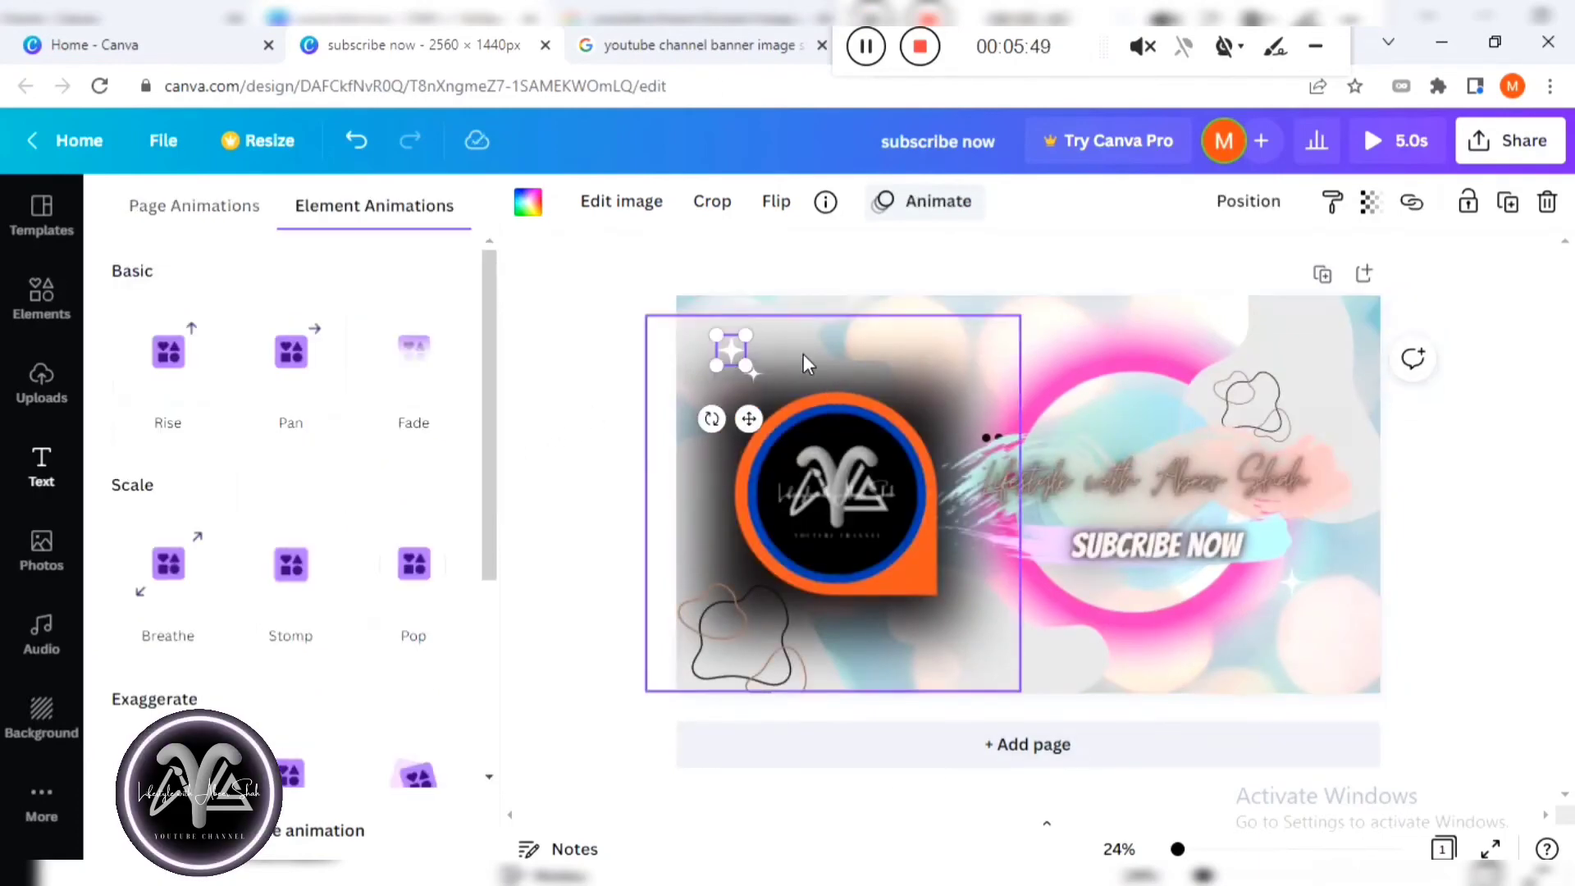
left_click_drag(1296, 579, 1264, 542)
right_click(1257, 543)
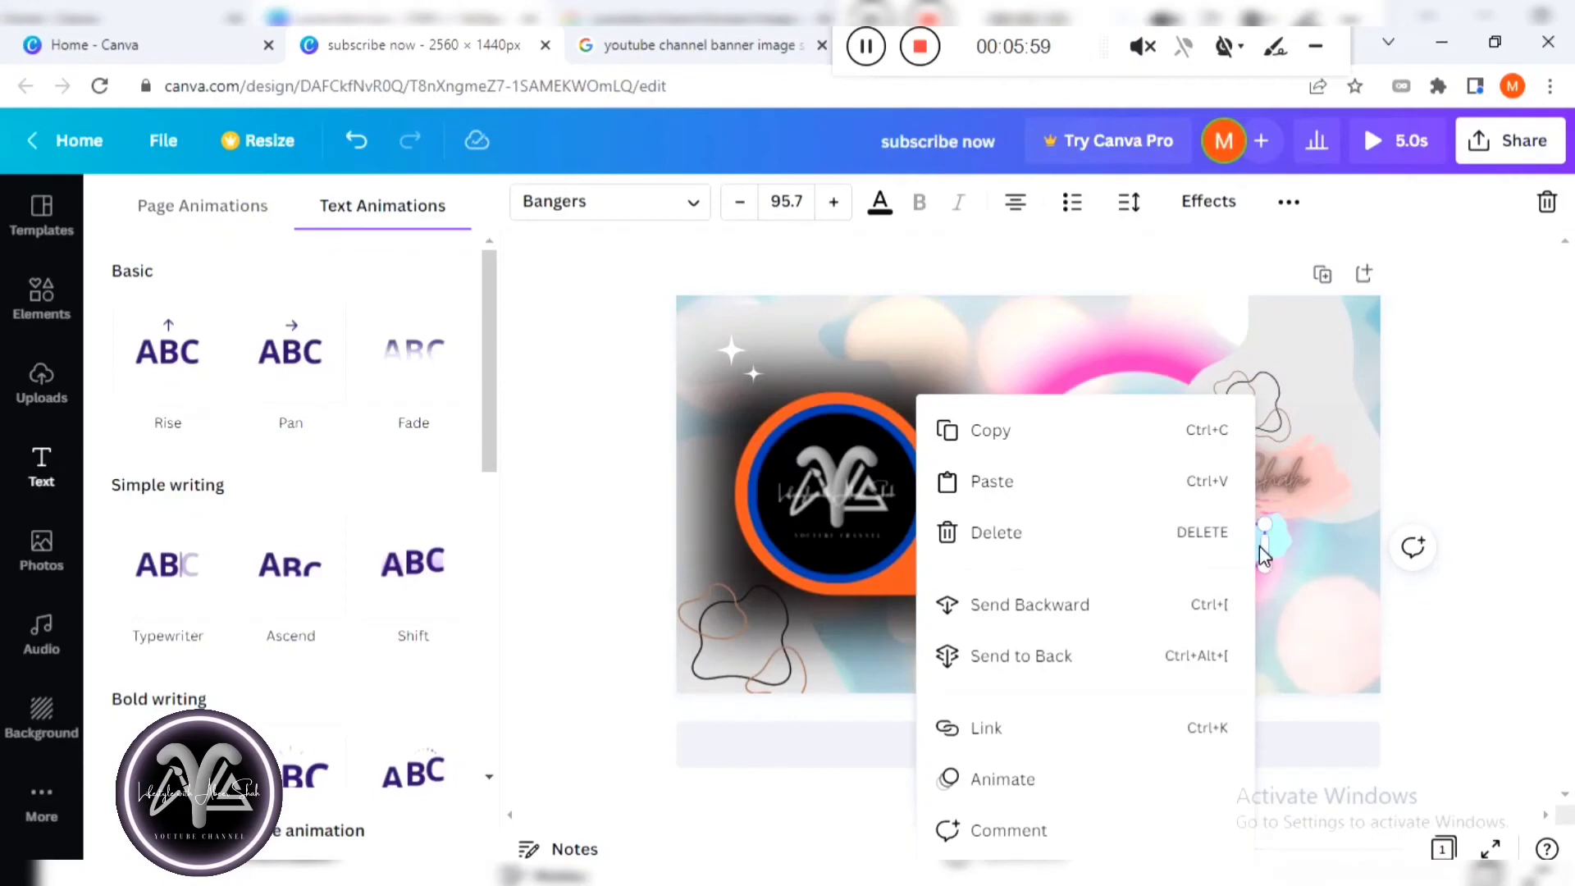
left_click(1258, 545)
left_click(1291, 546)
left_click(1254, 540)
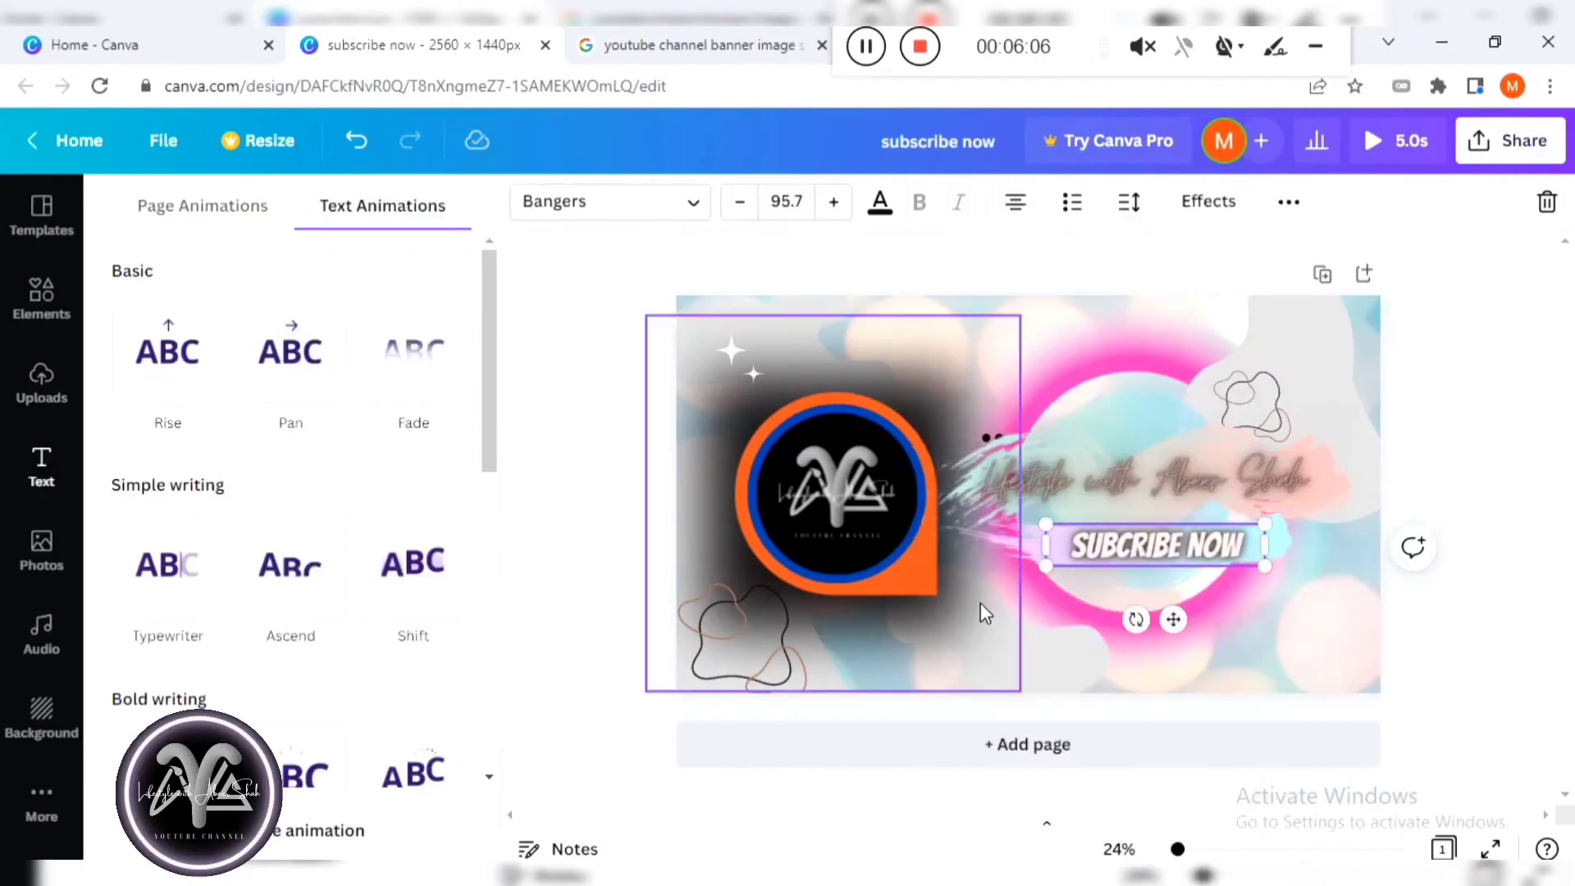
left_click(911, 327)
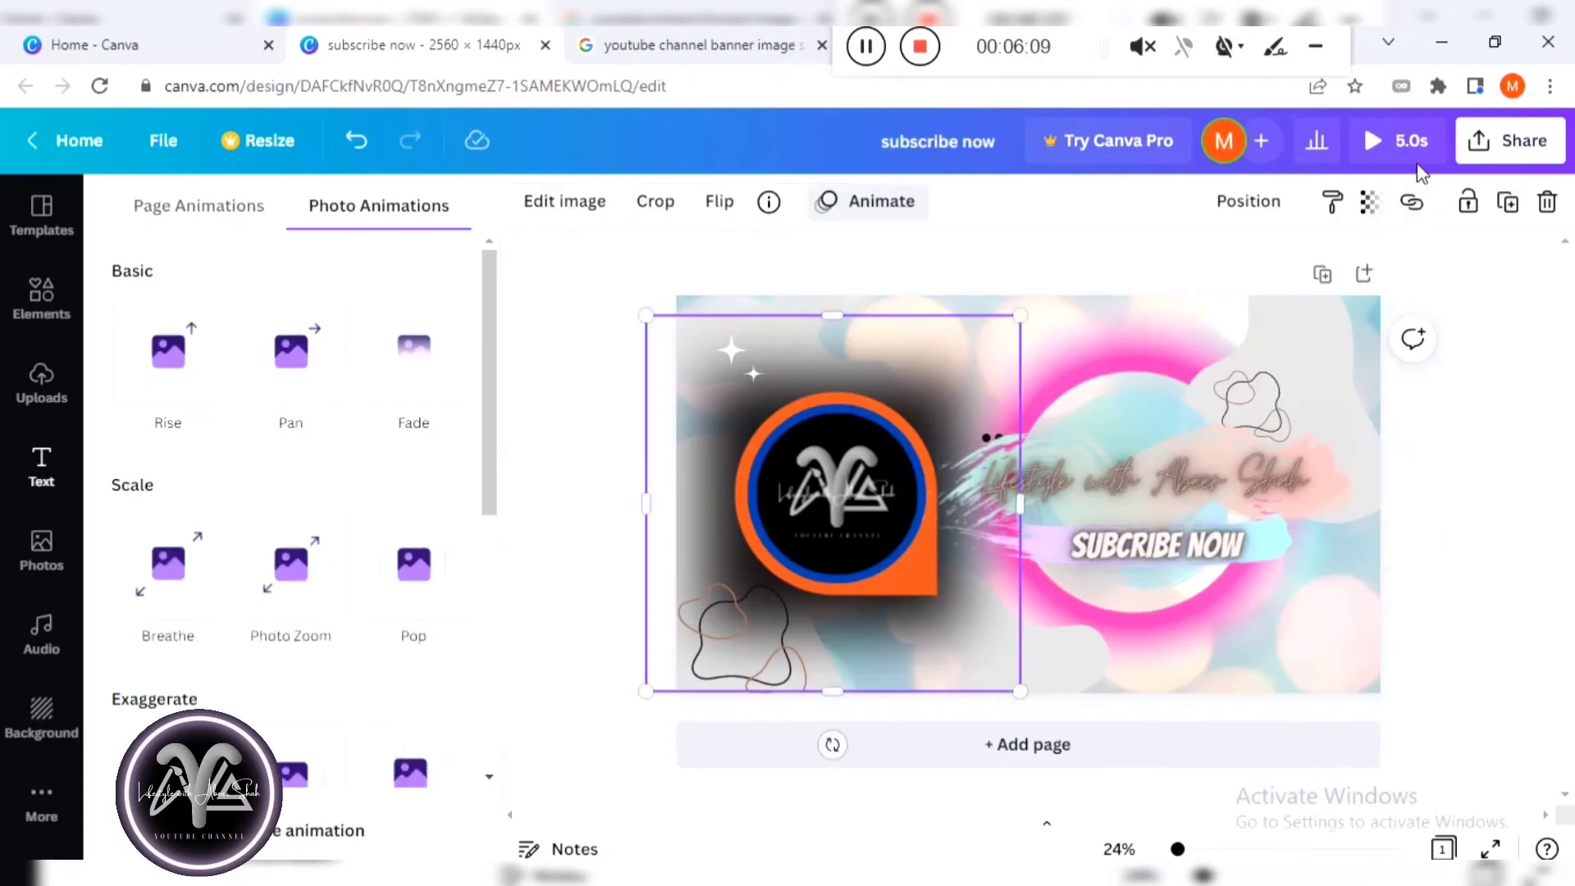
Play the animated banner preview in full screen.
left_click(1370, 140)
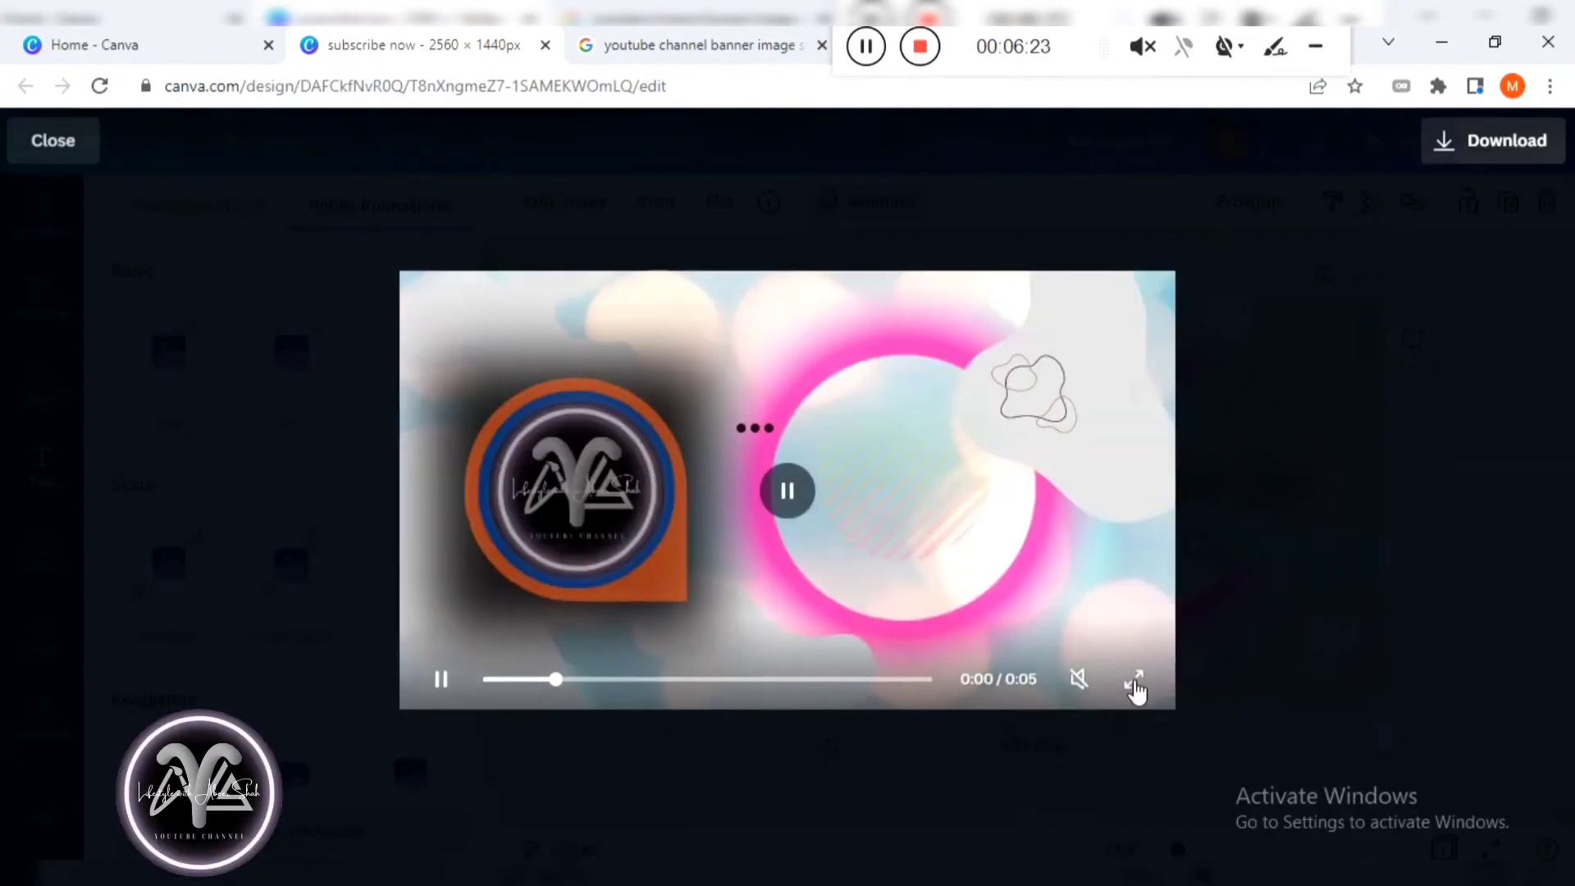
left_click(1133, 683)
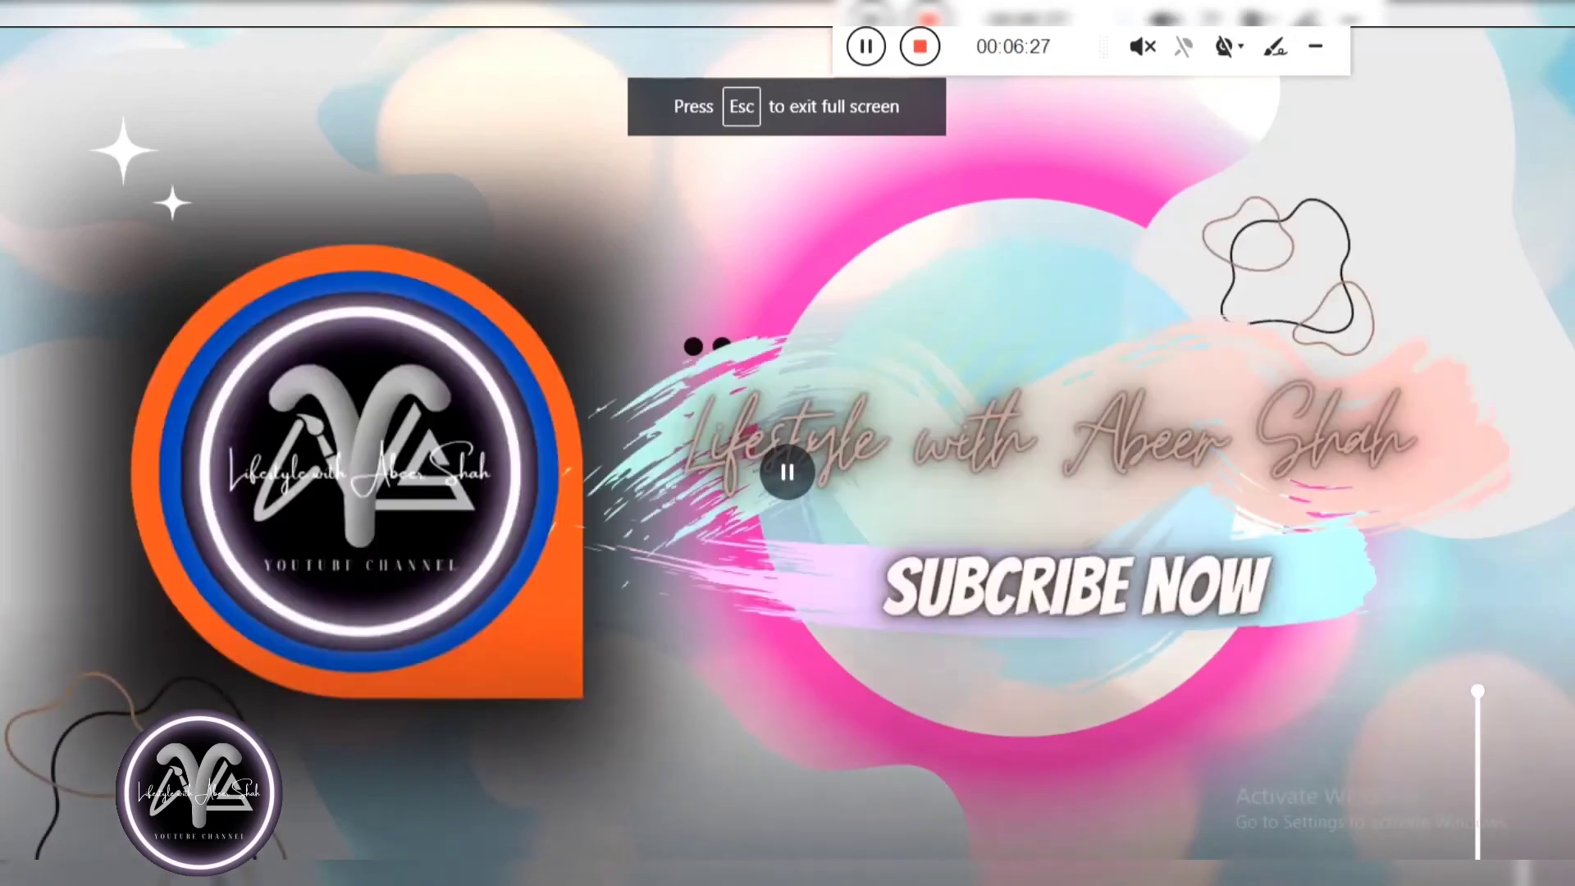
Close the full-screen preview and open the audio library for the banner.
key("Escape")
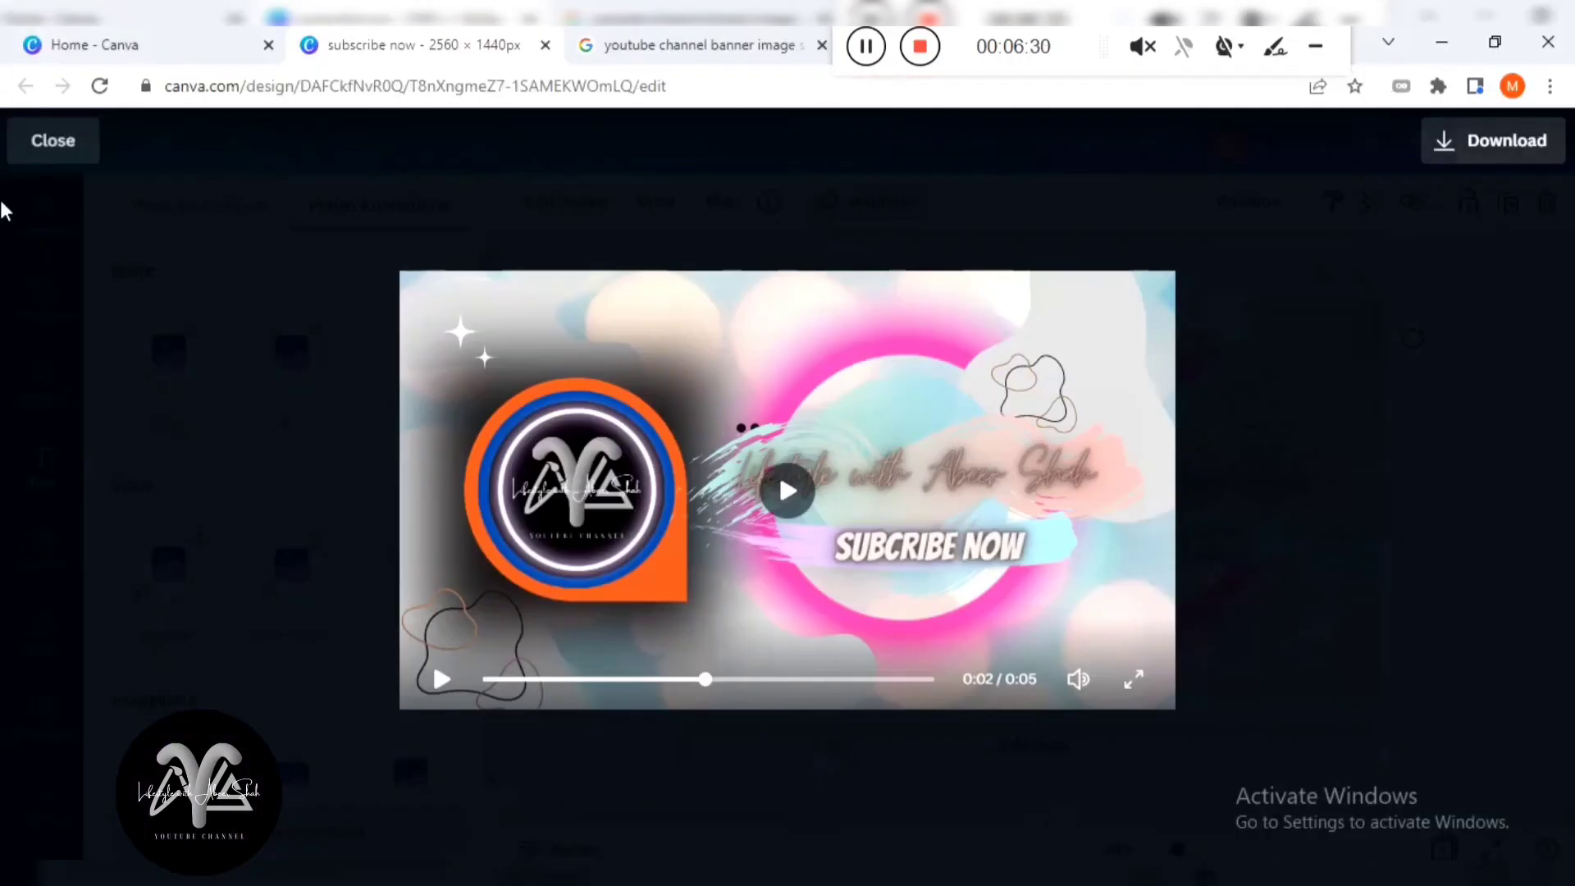
left_click(53, 140)
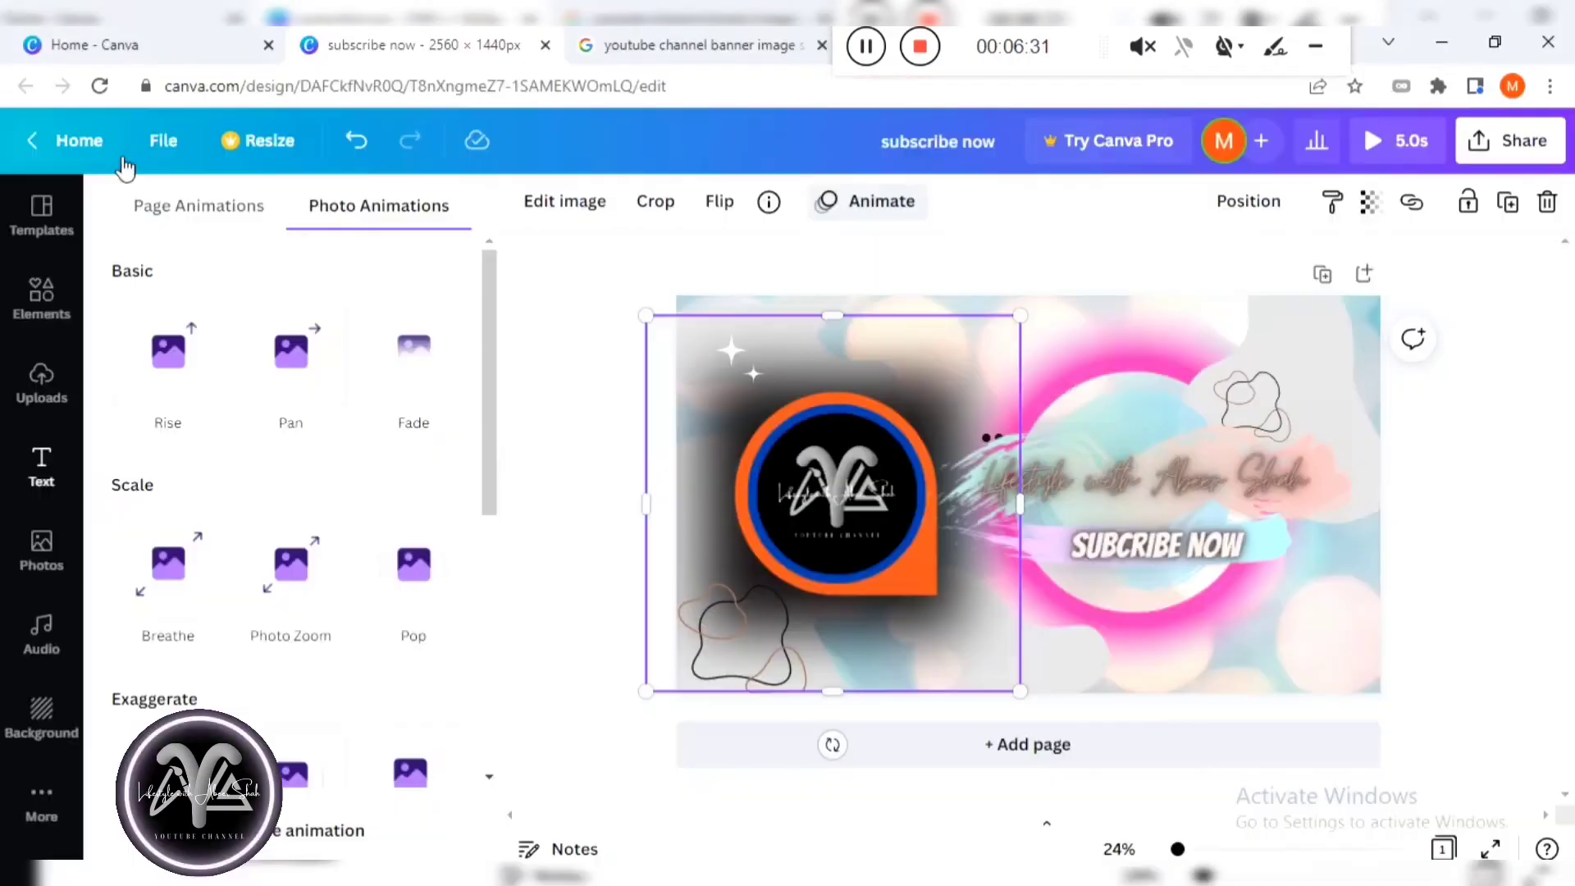
left_click(41, 800)
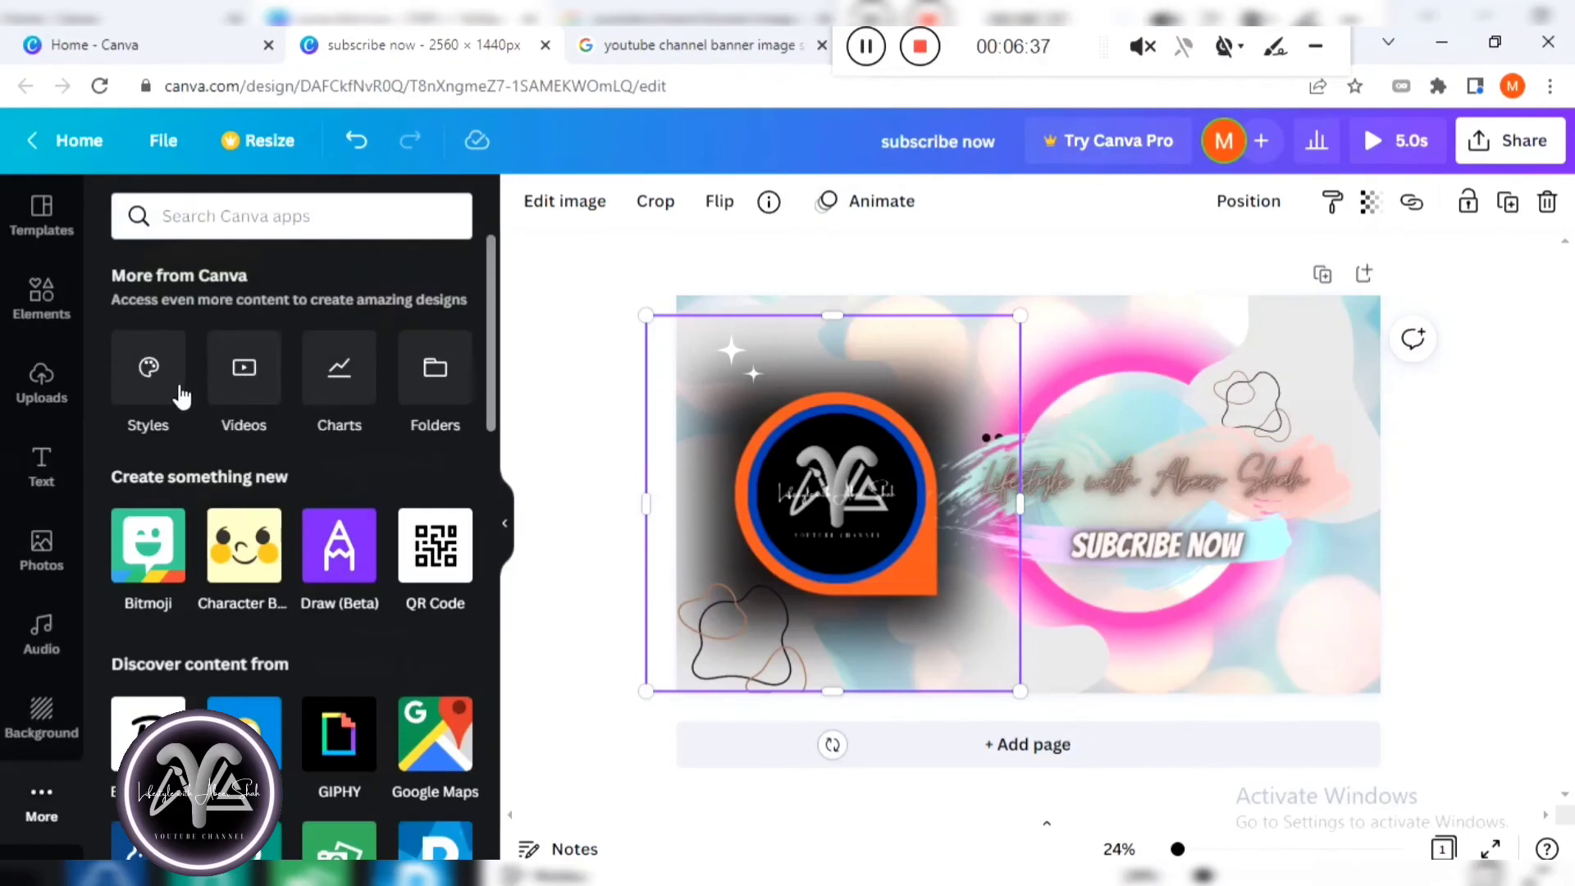
left_click(65, 641)
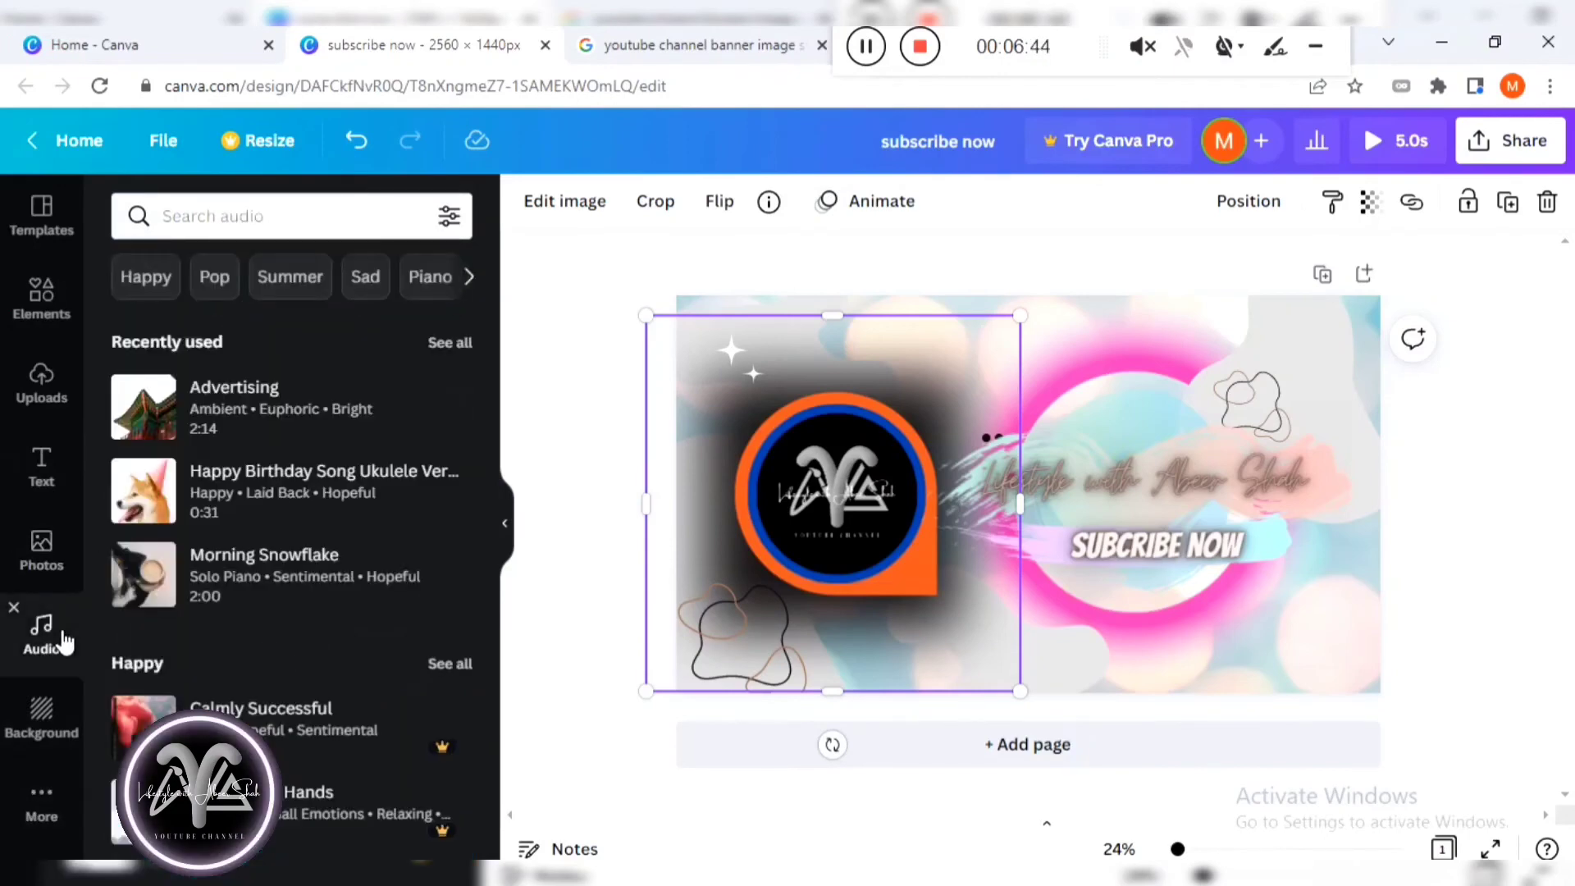
Listen to sample tracks in the audio library, including Advertising, Morning Snowflake, Nostalgic Piano and Painful Disorientation.
left_click(144, 407)
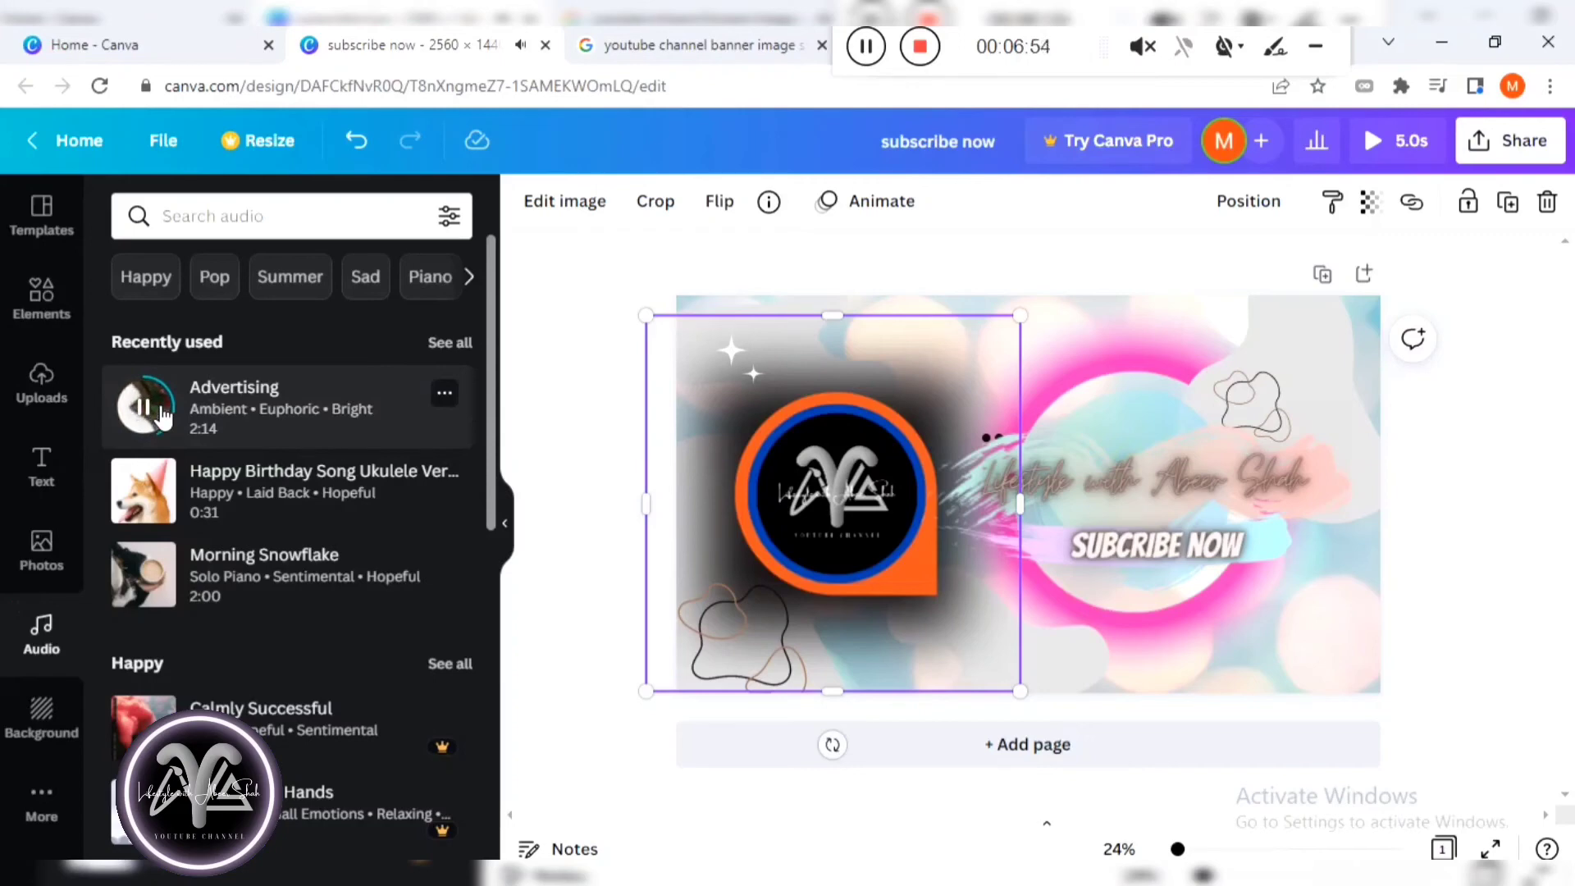
left_click(162, 416)
left_click(149, 572)
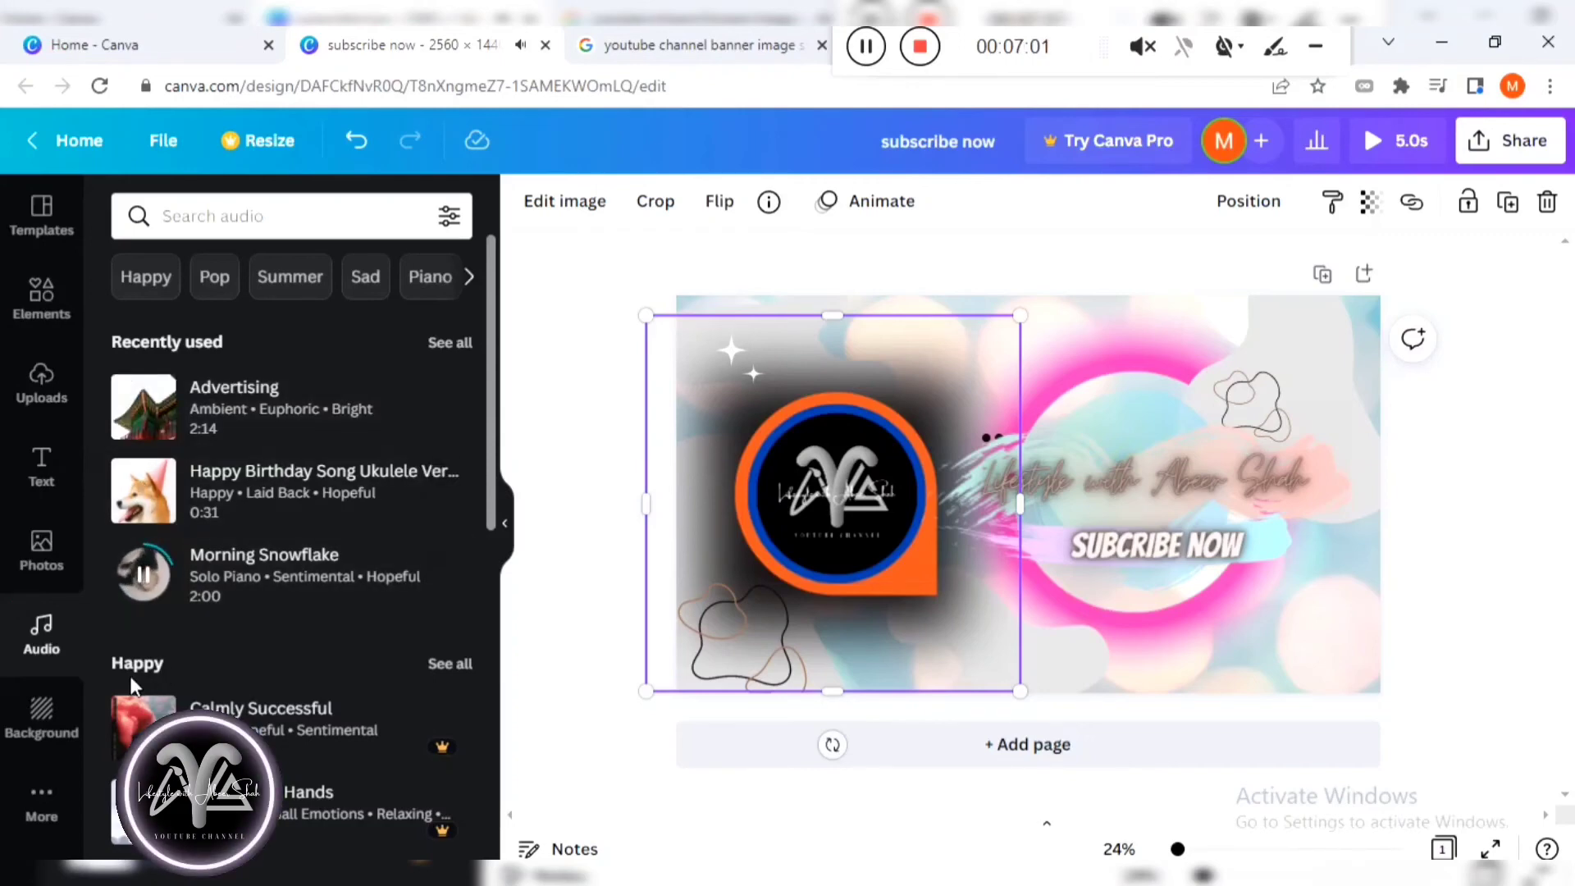
scroll(133, 686, "down", 12)
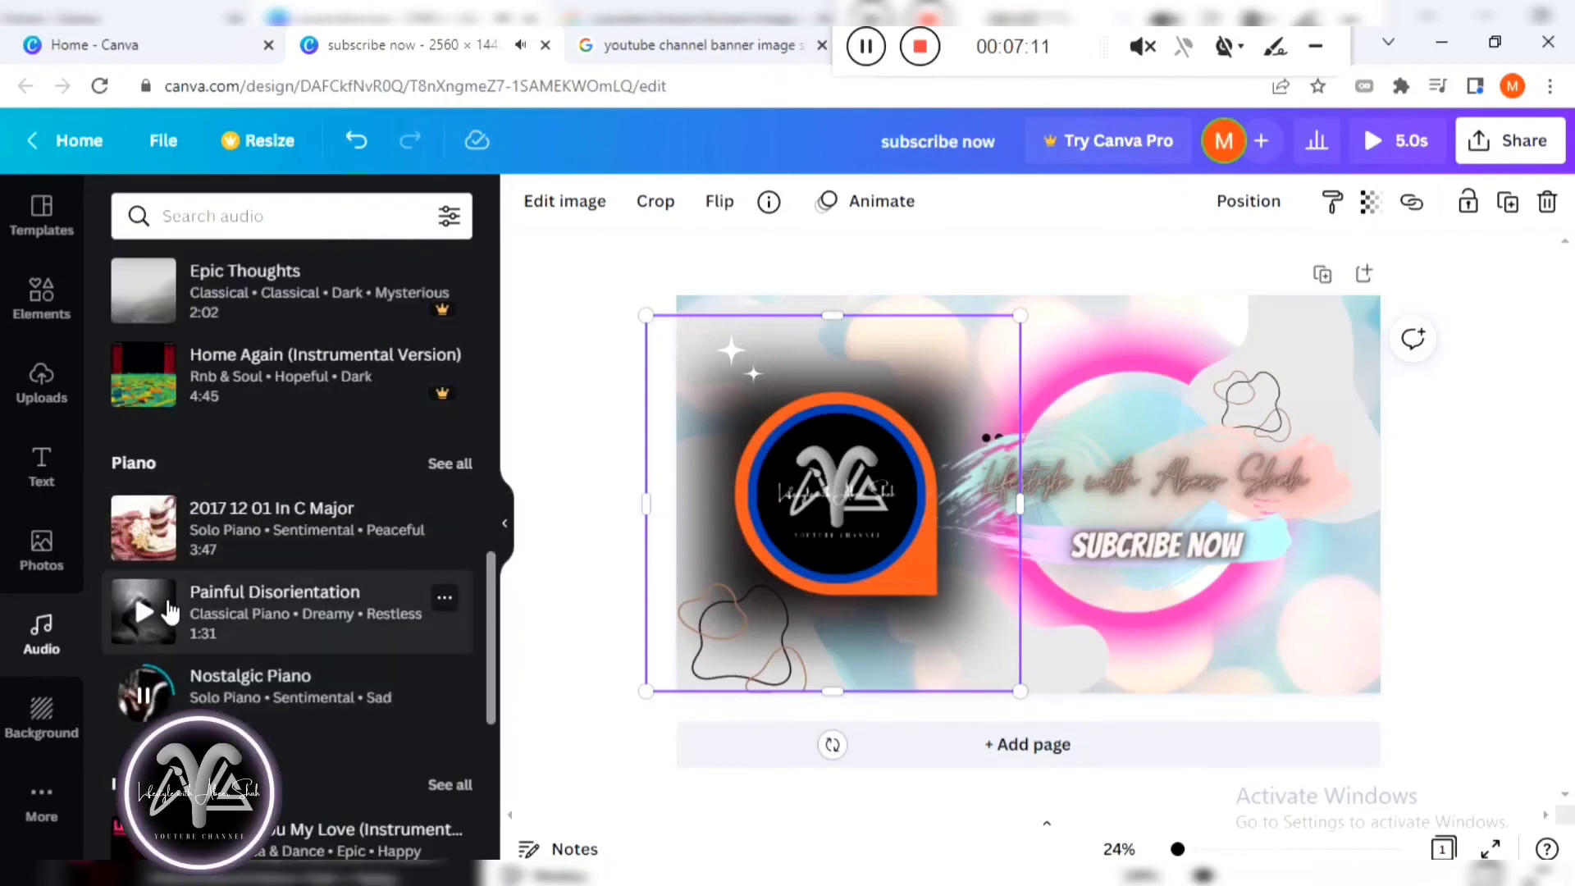
left_click(144, 612)
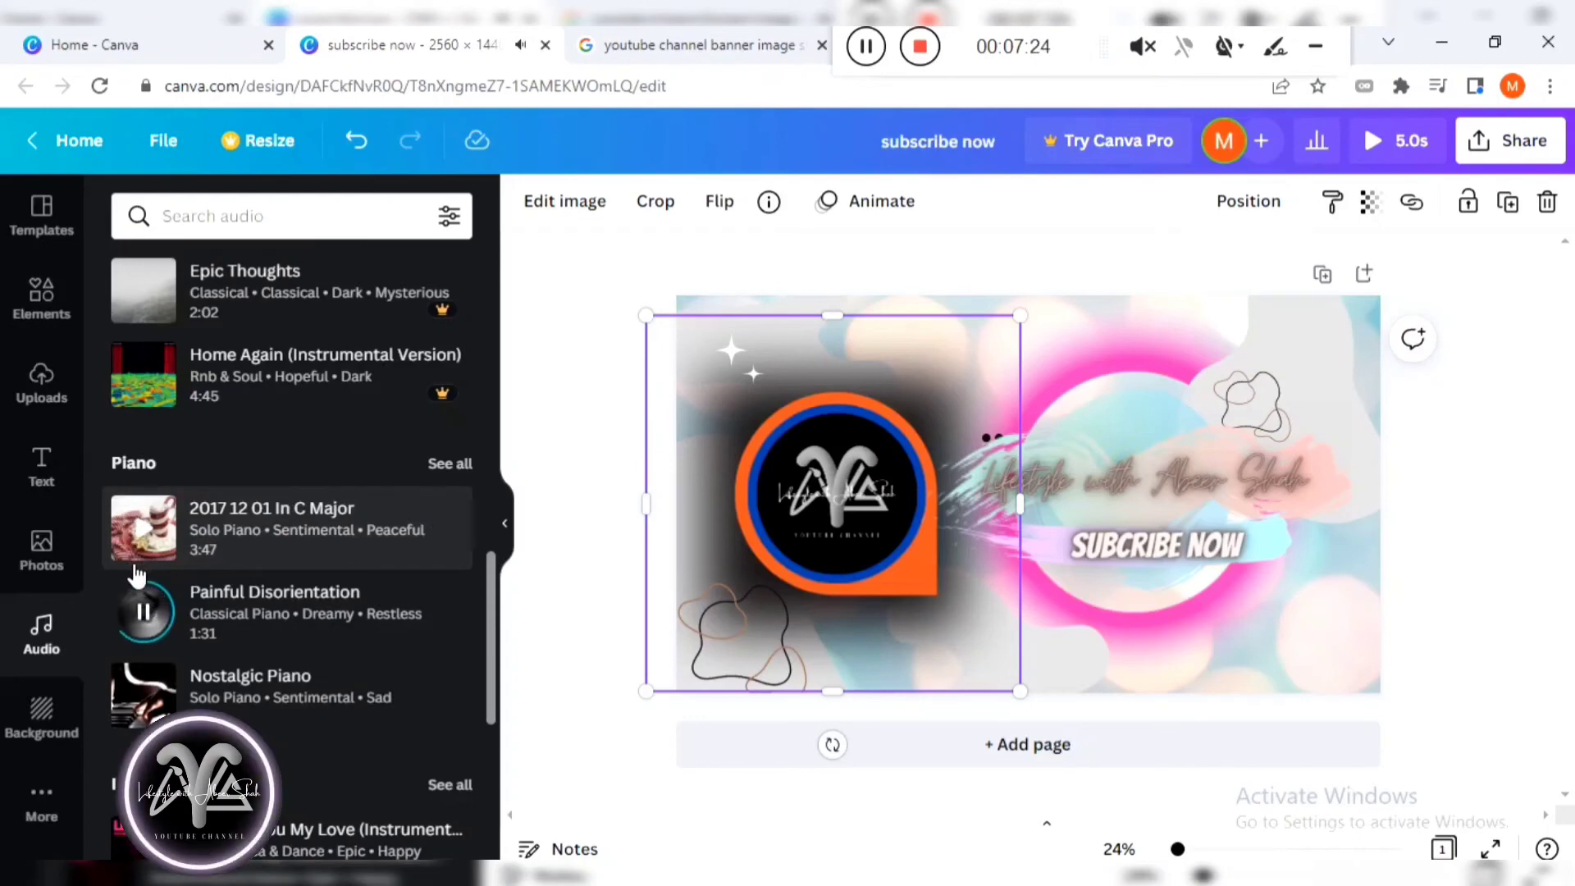
scroll(140, 574, "up", 2)
scroll(131, 570, "up", 5)
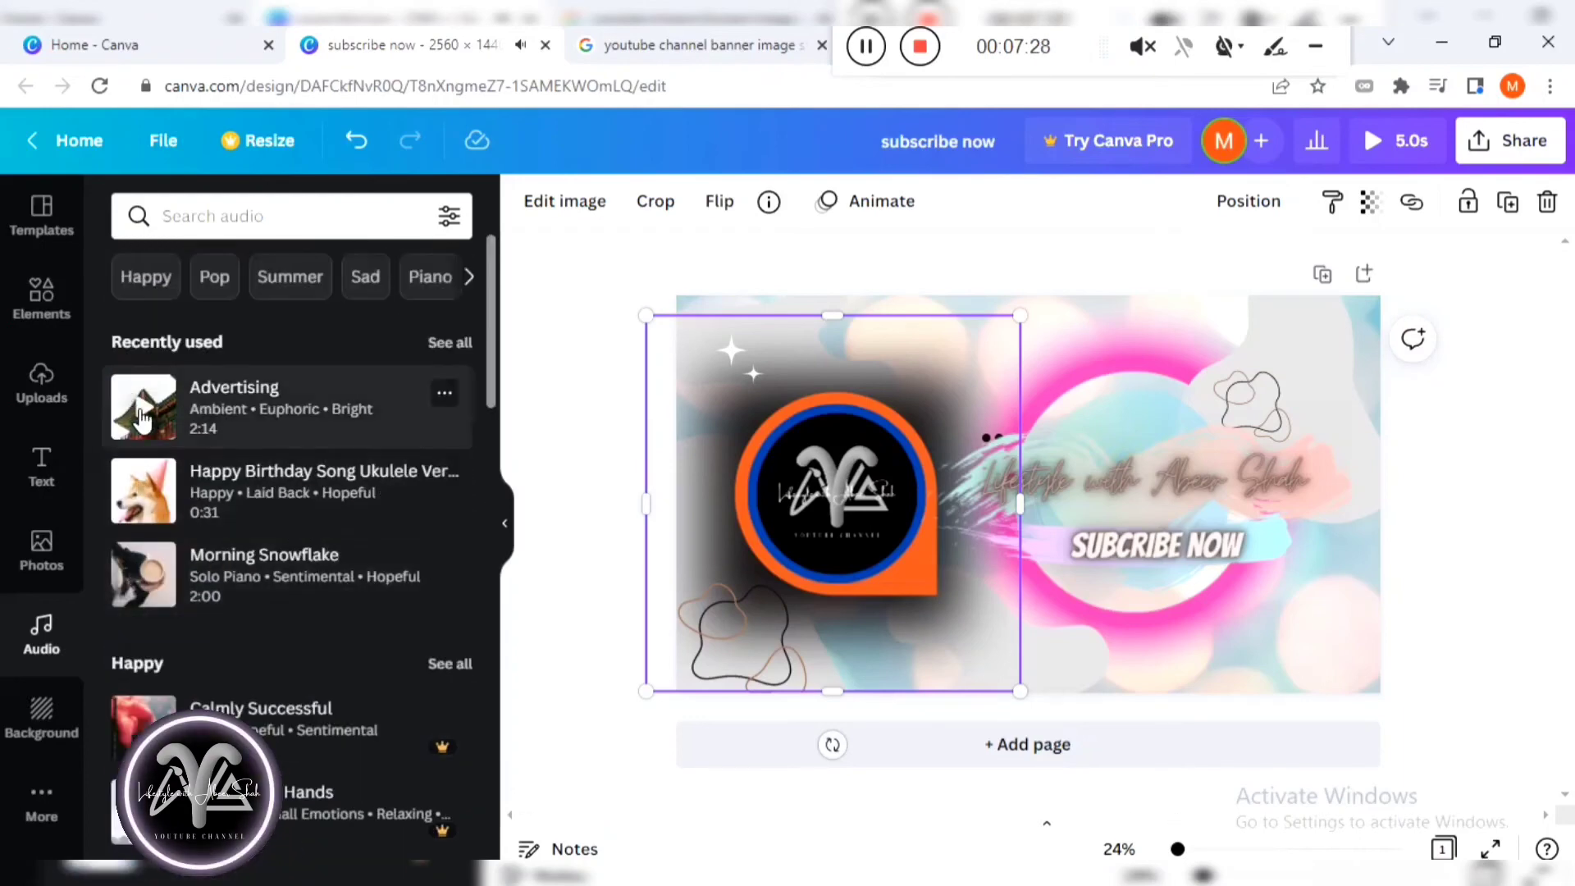
Check the details of the Advertising track and add it to the banner as background audio.
left_click(142, 408)
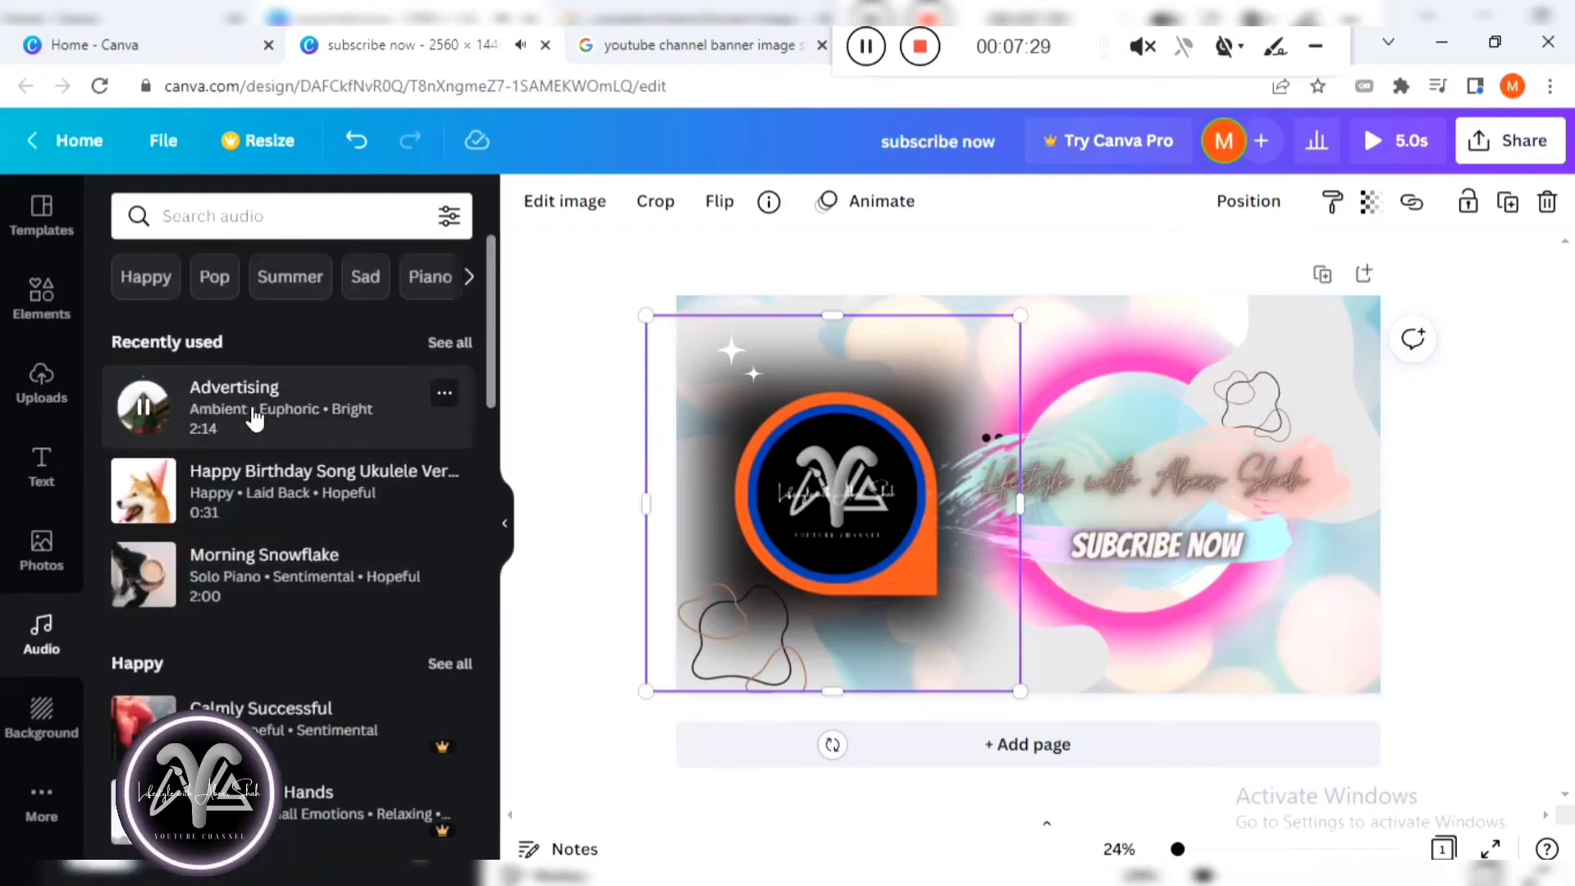
left_click(448, 394)
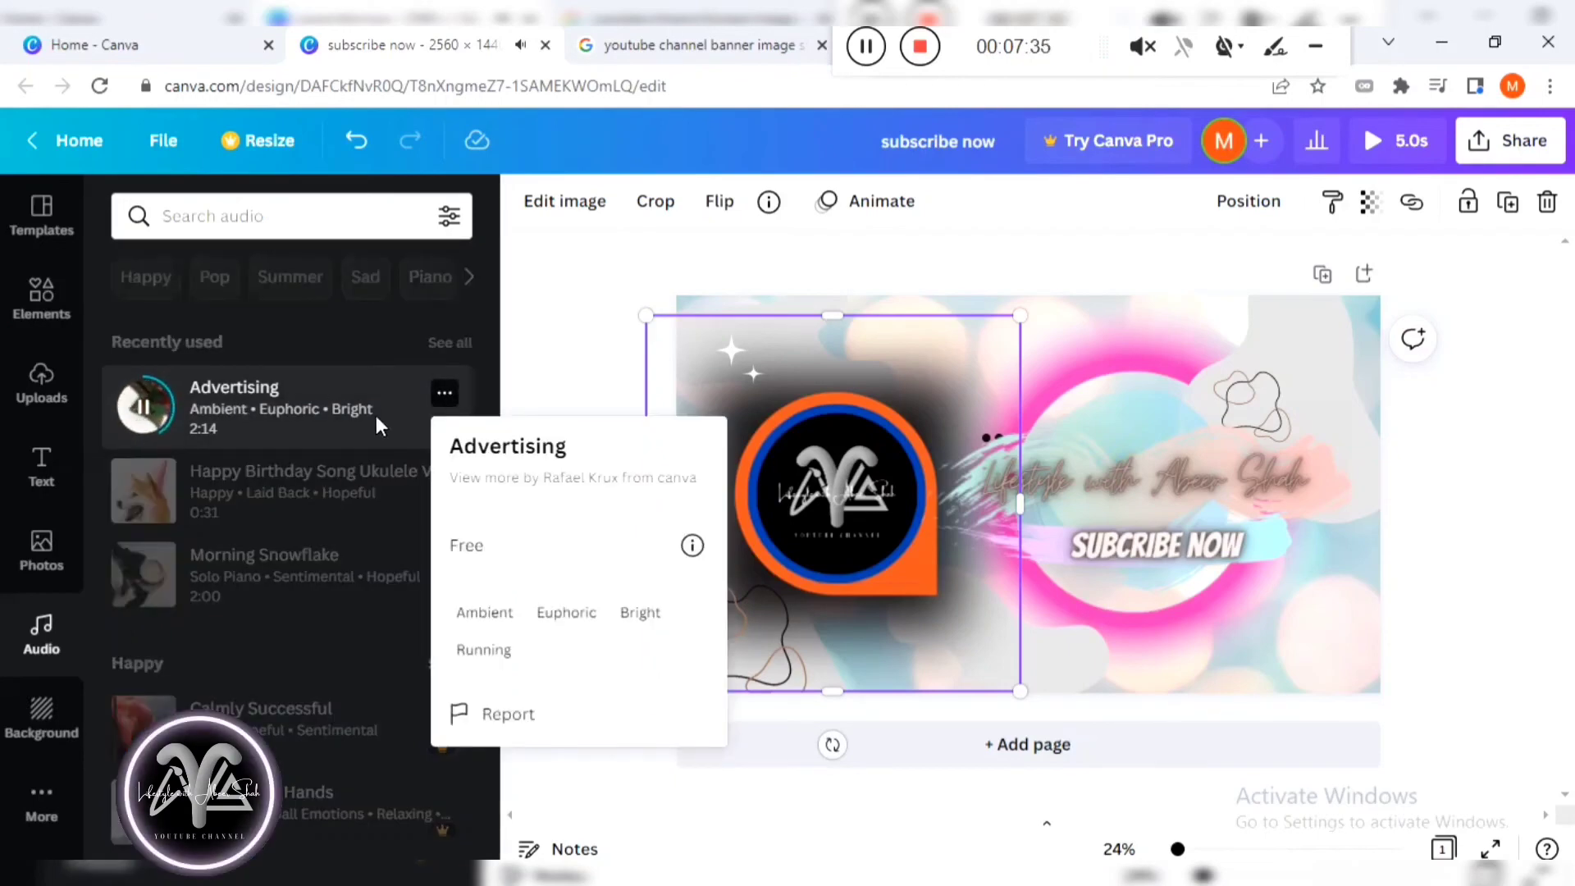
left_click(261, 406)
left_click_drag(252, 407, 1017, 475)
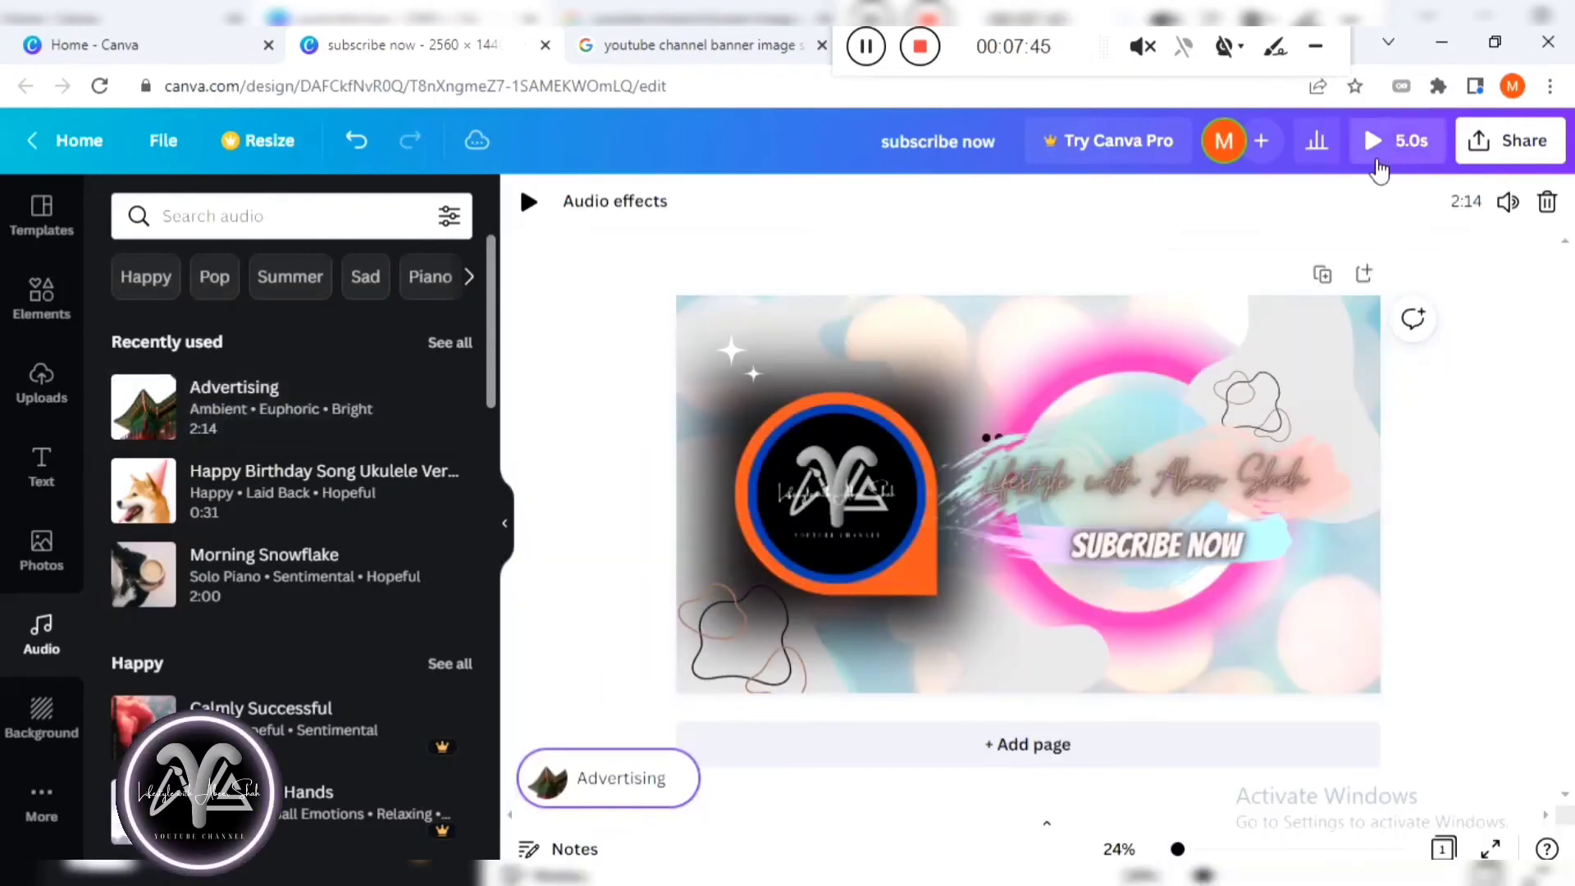
Shift the Advertising track's playing section slightly further into the song, previewing the banner before and after.
left_click(1377, 162)
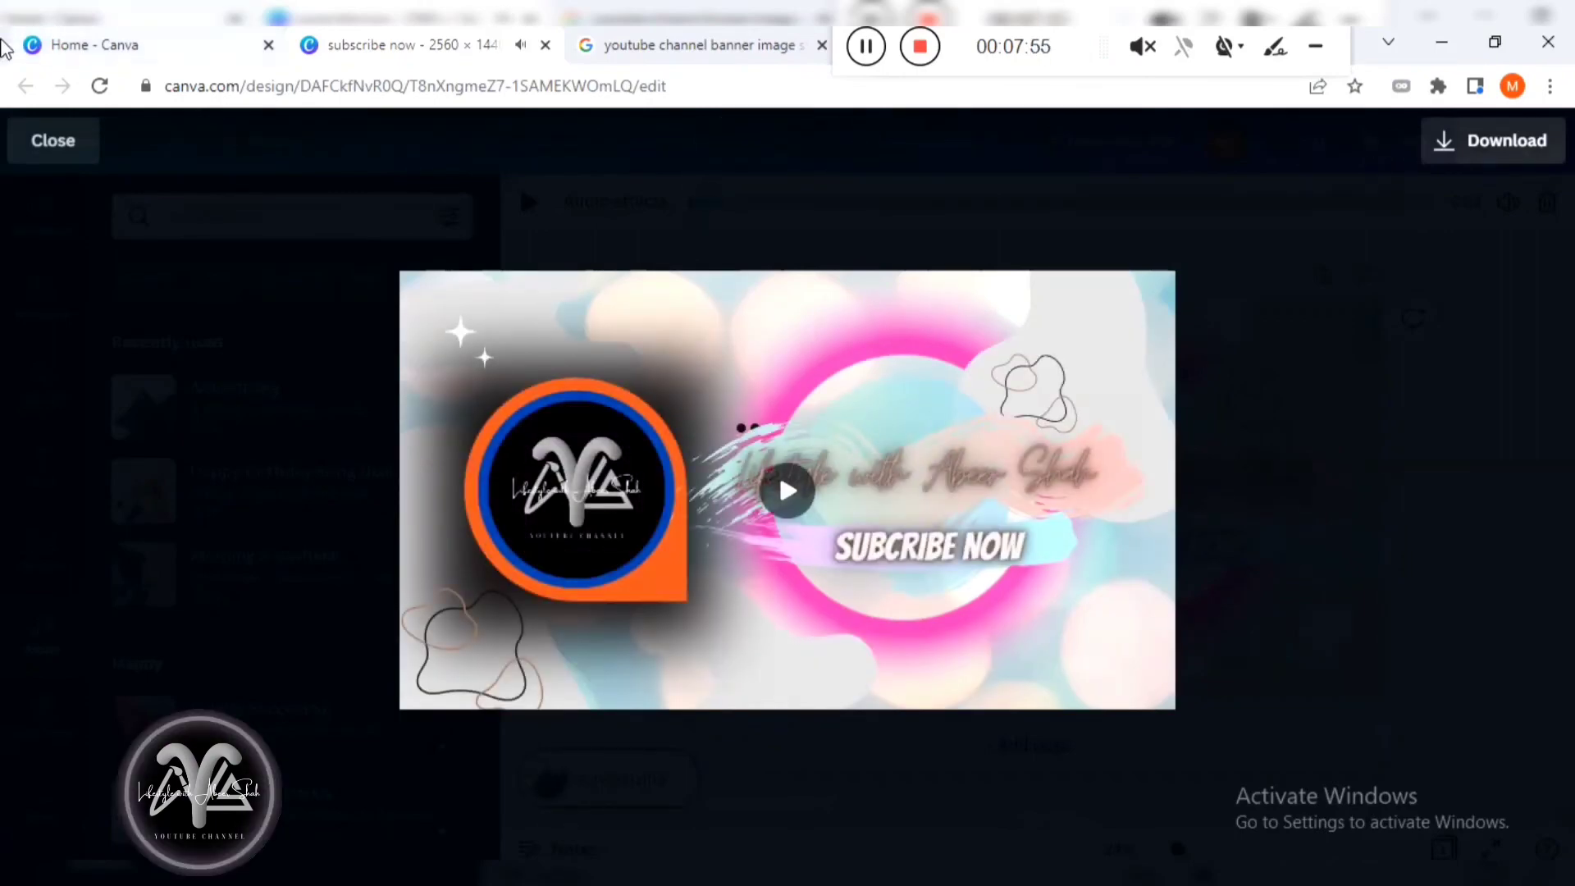
left_click(76, 140)
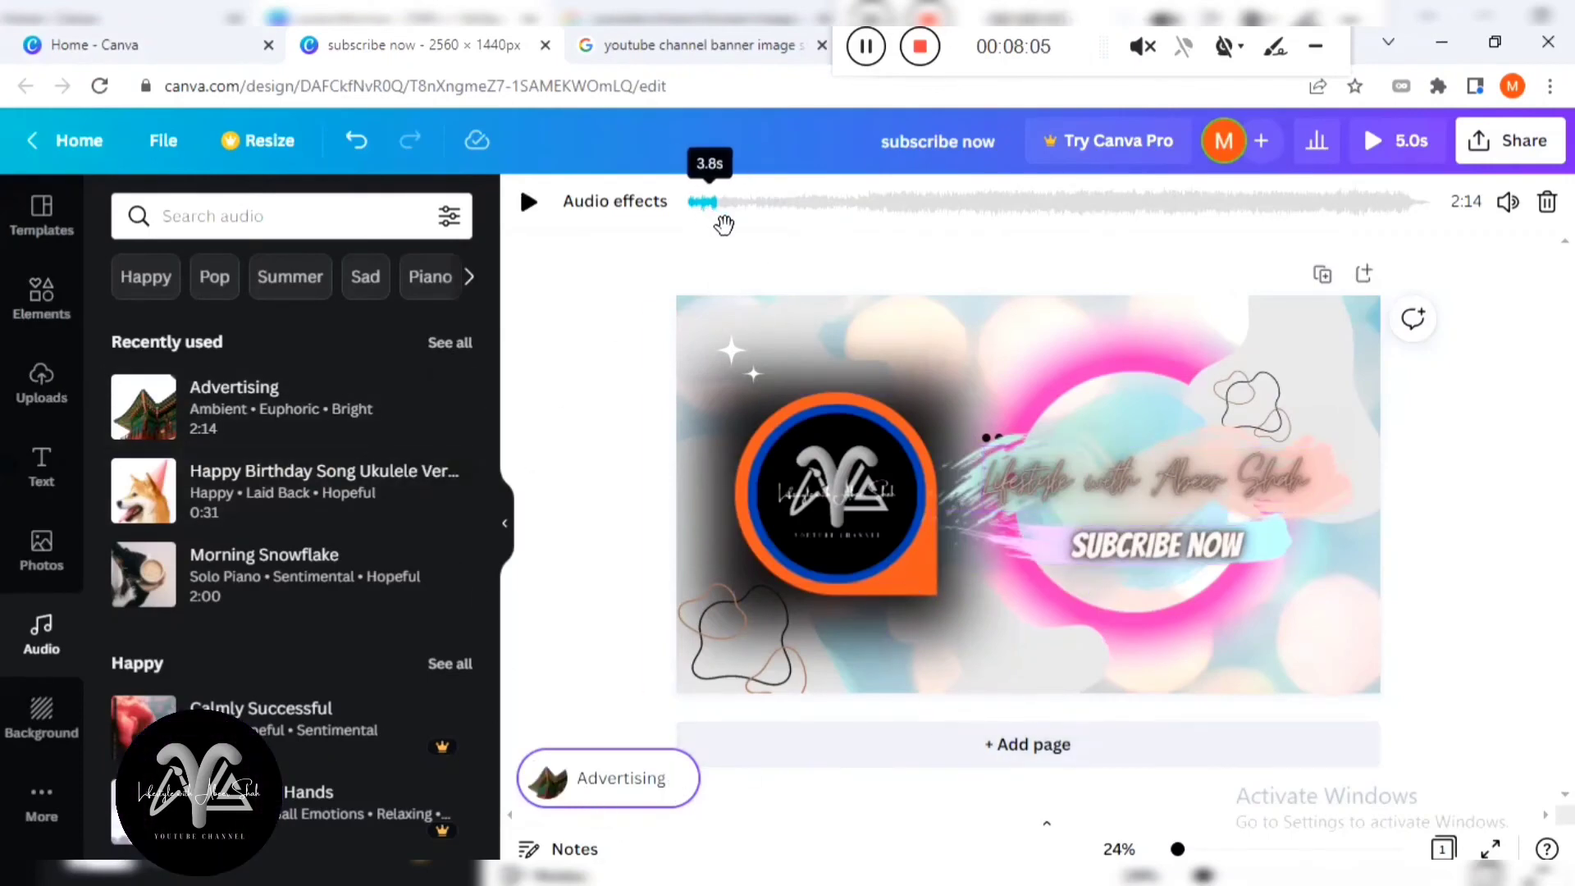
left_click_drag(723, 224, 744, 222)
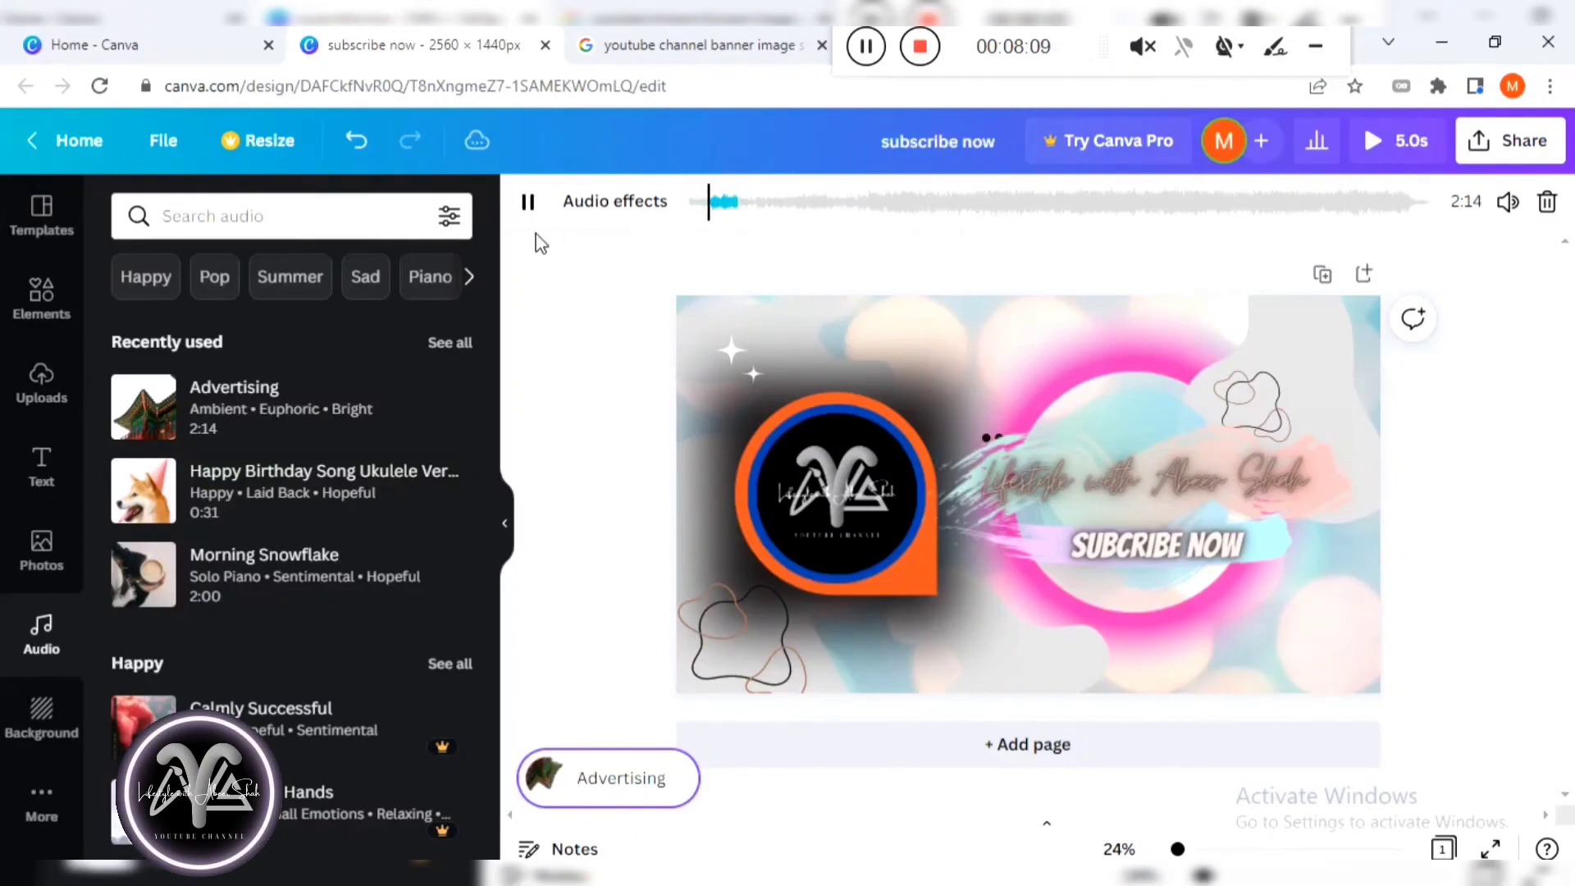
left_click(1370, 137)
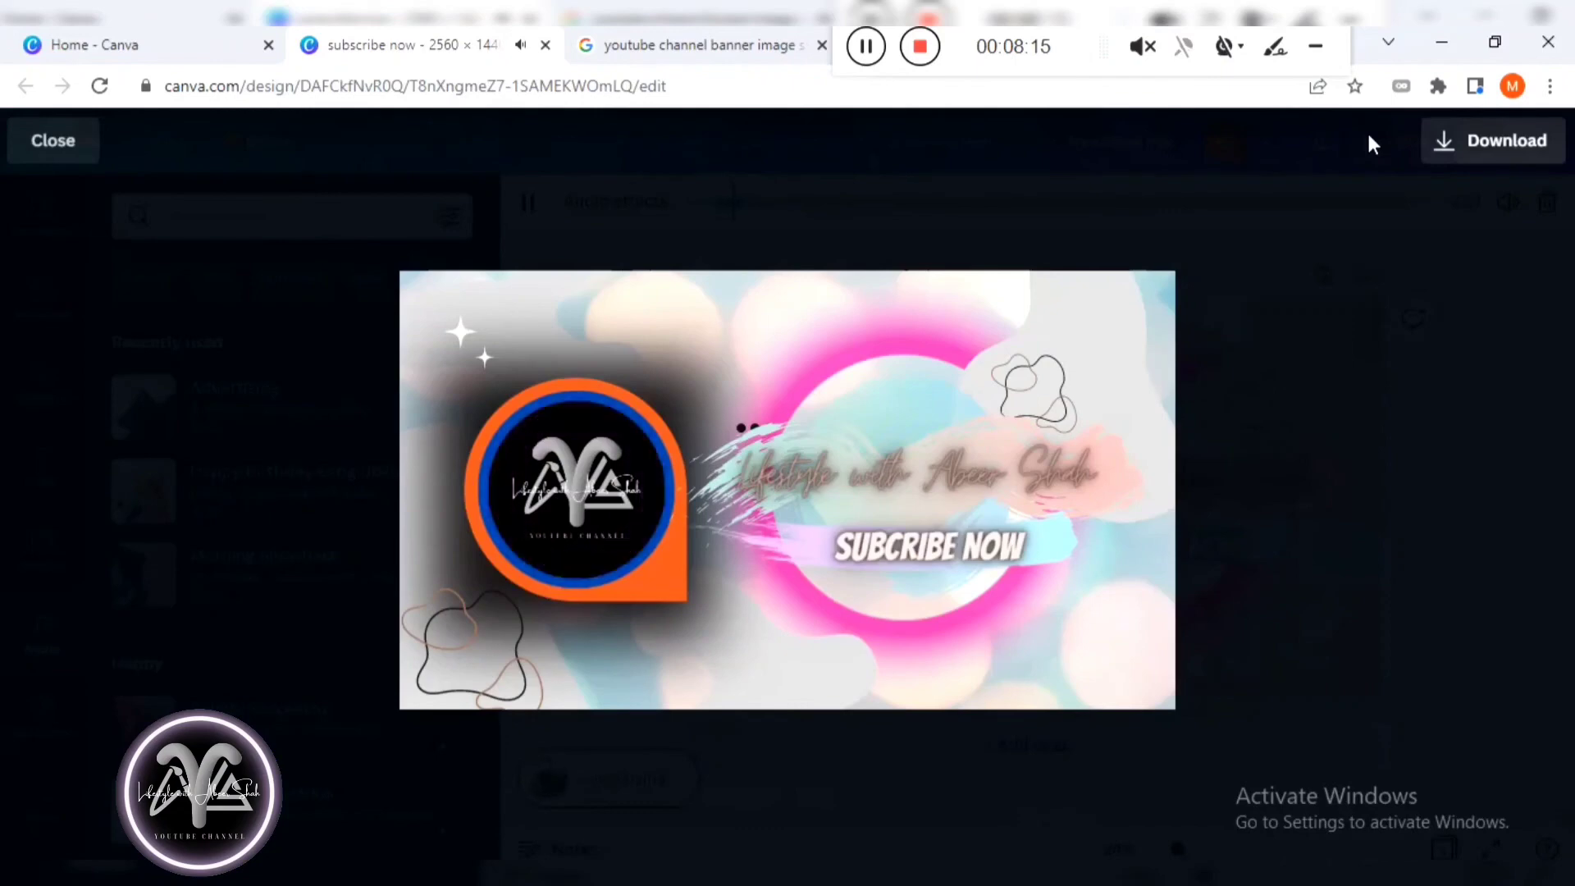
left_click(509, 680)
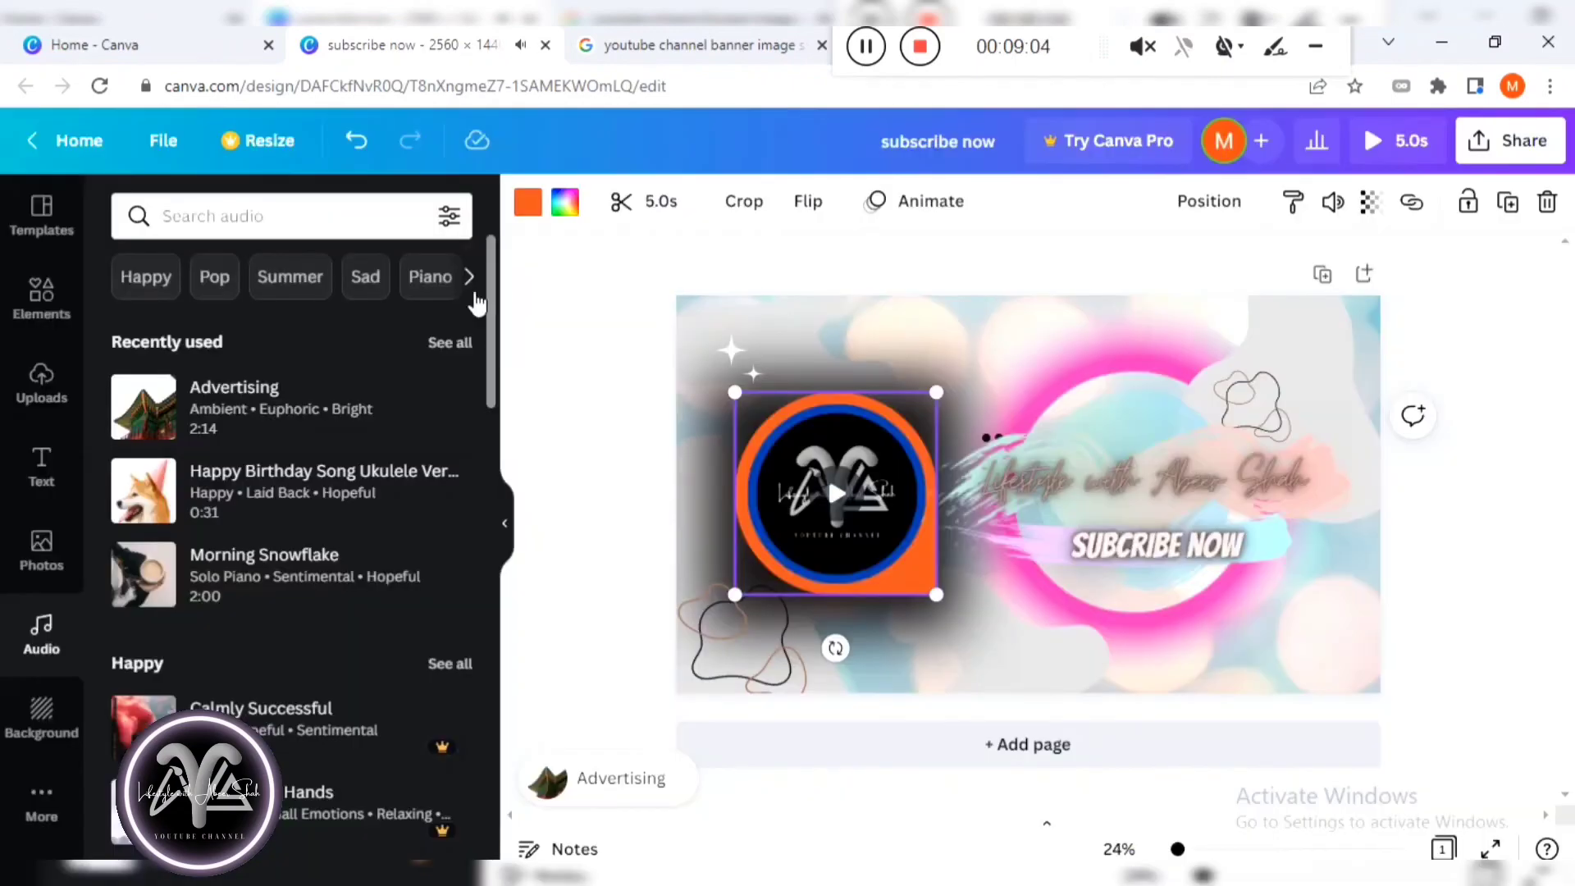
Recolor the orange outer shape of the logo frame light grey, trying black first.
left_click(527, 201)
left_click(198, 324)
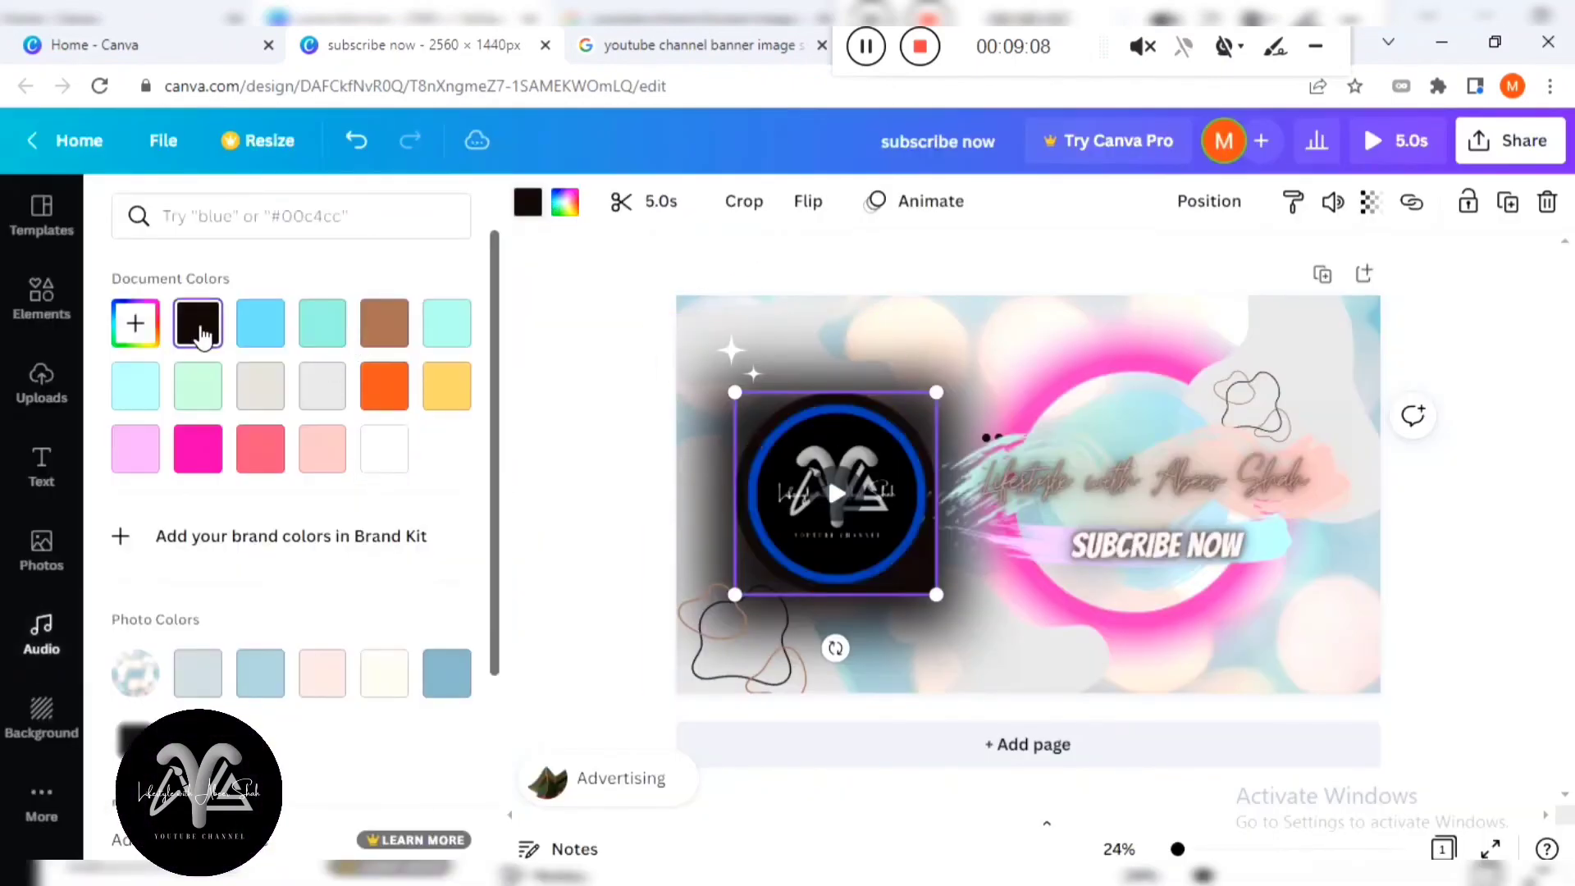
left_click(252, 404)
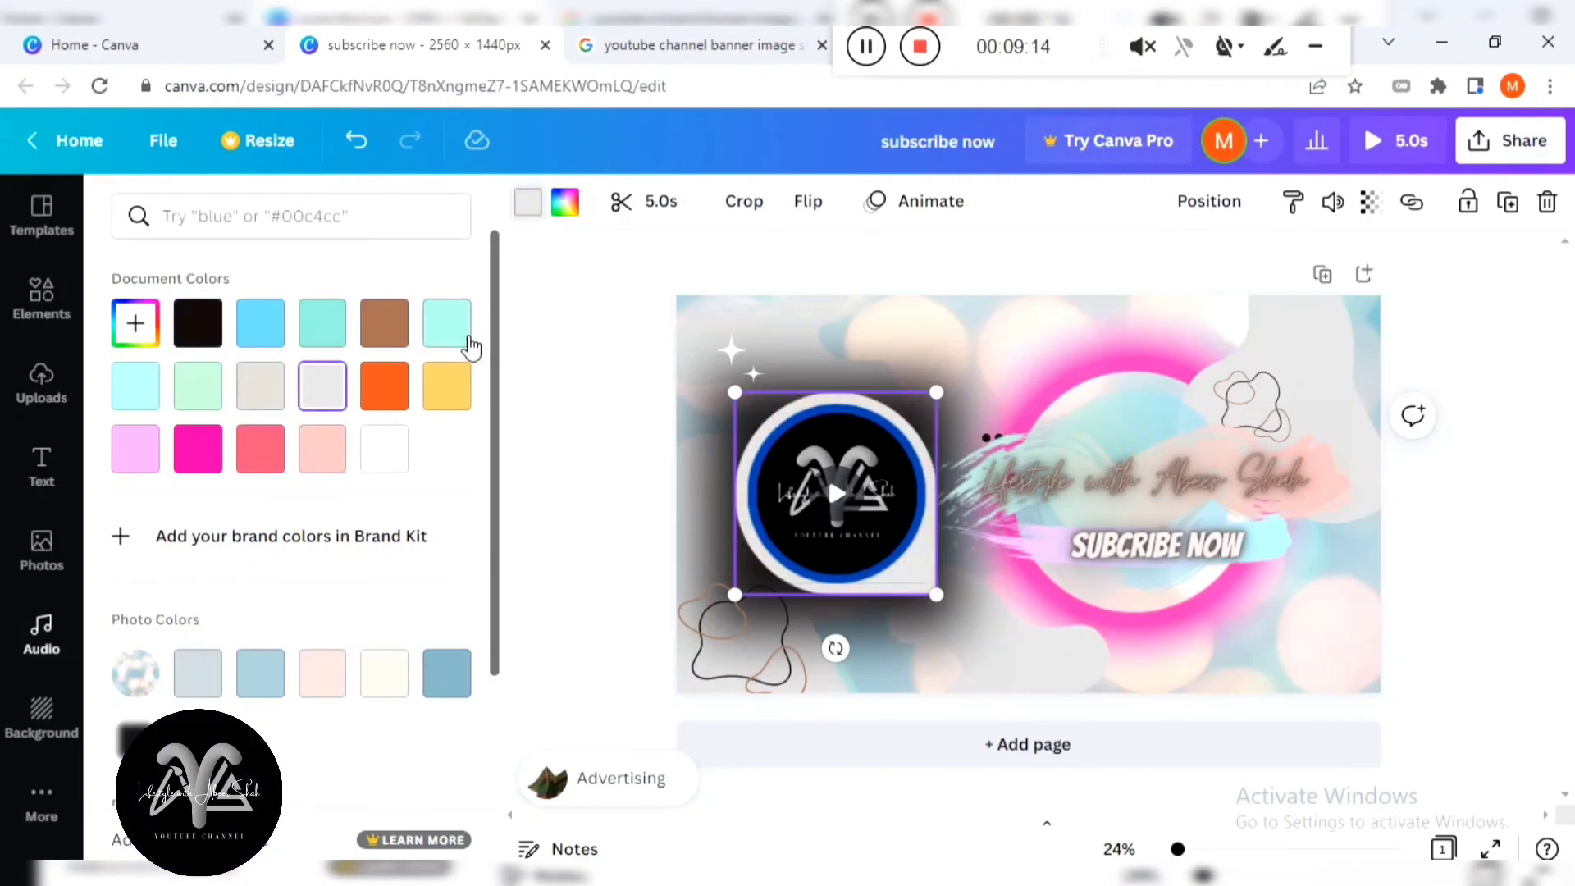
left_click(324, 392)
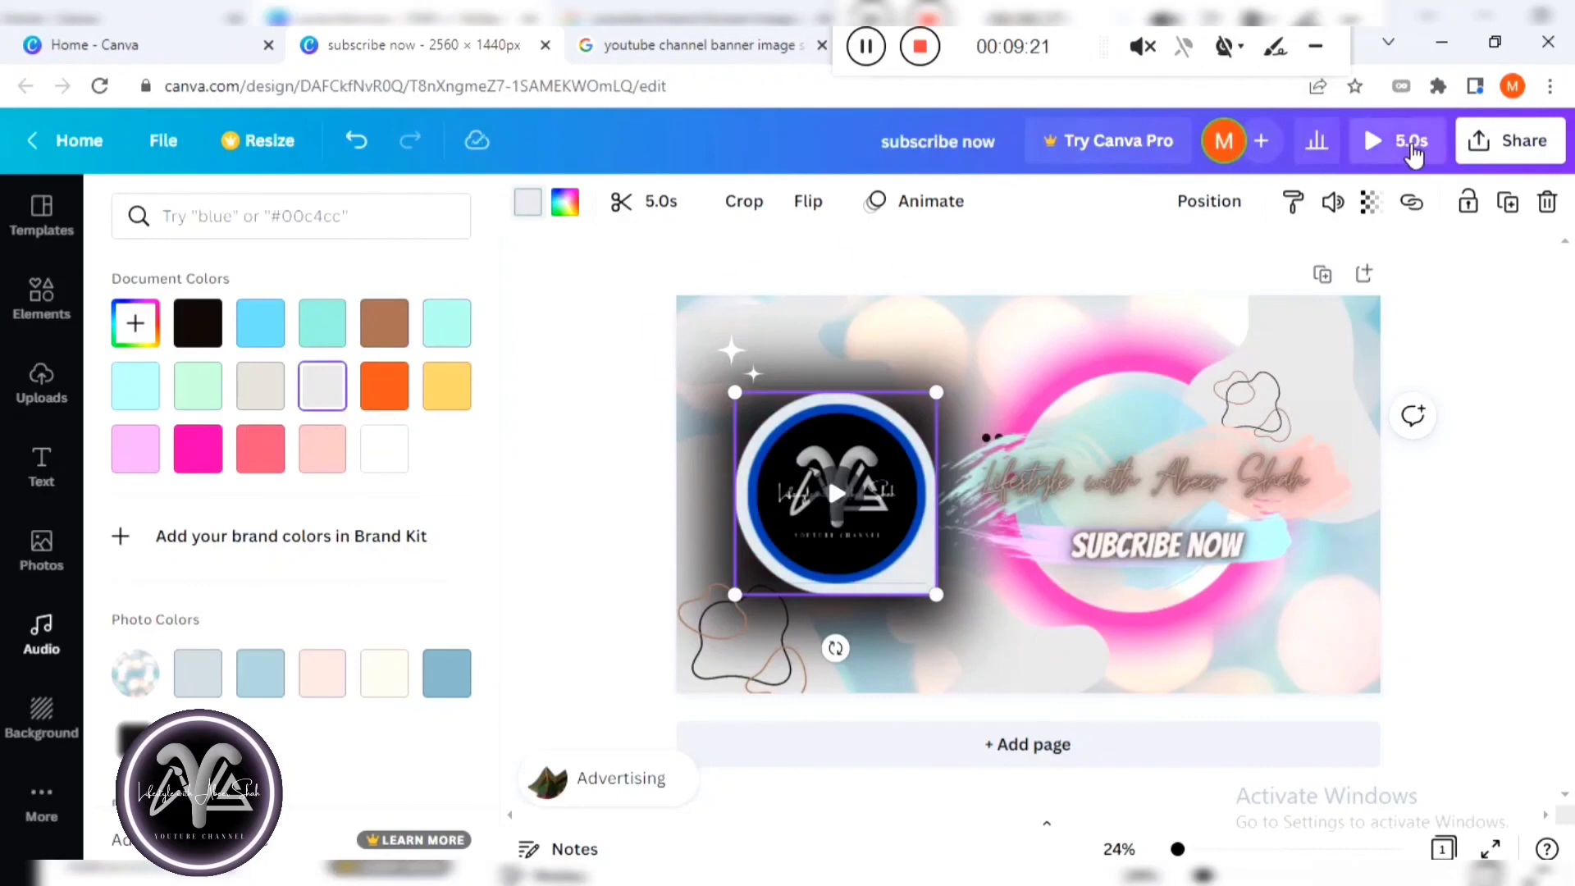
Preview the finished banner and download it as an MP4 Video.
left_click(1410, 149)
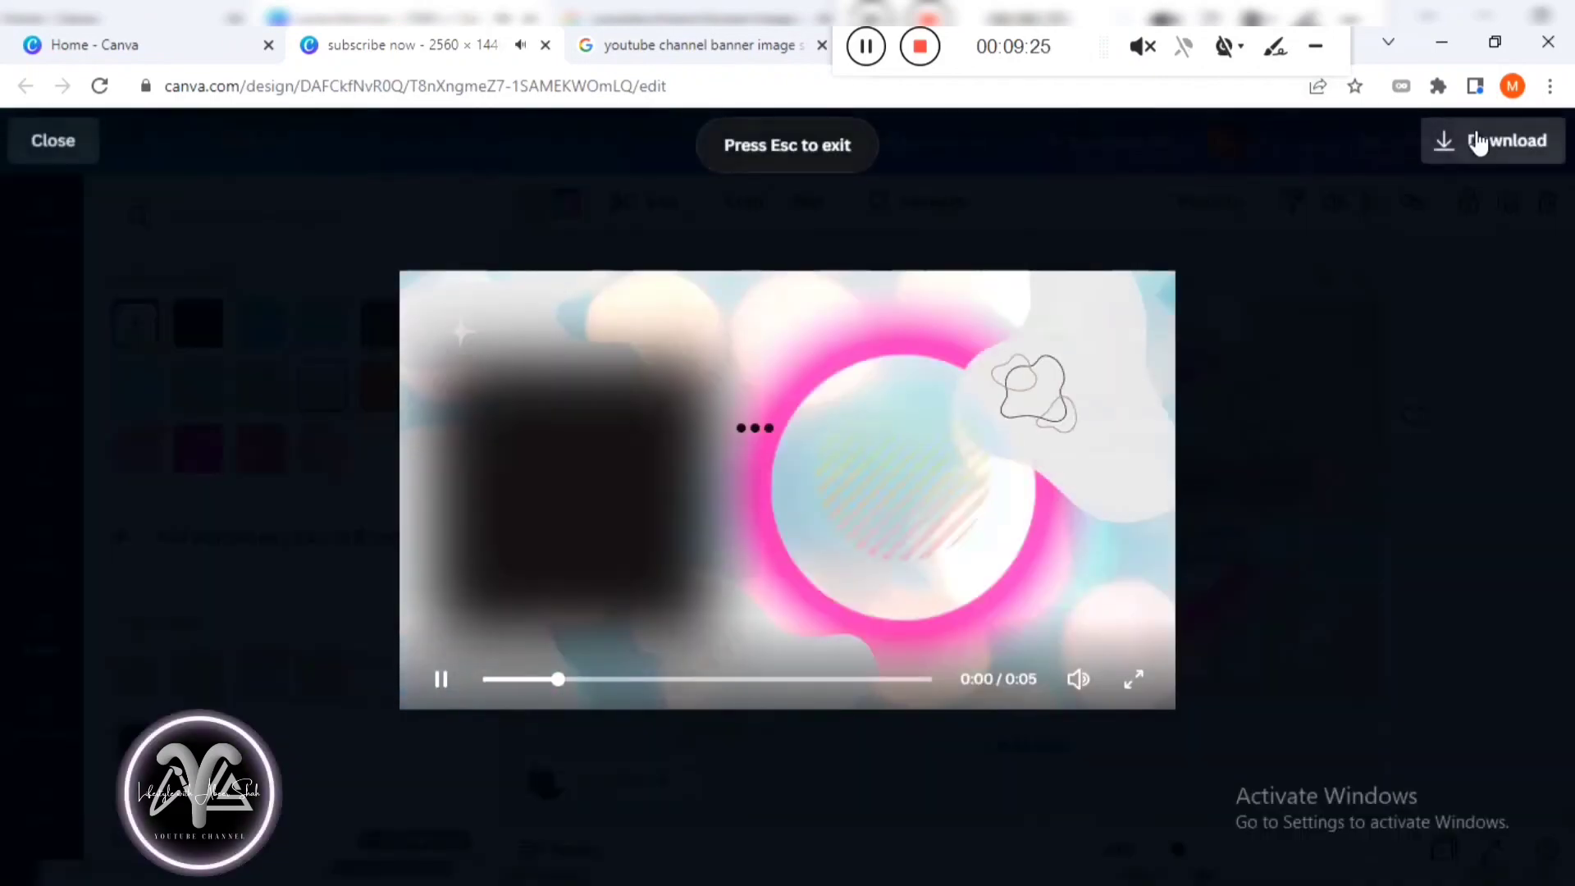
left_click(1410, 141)
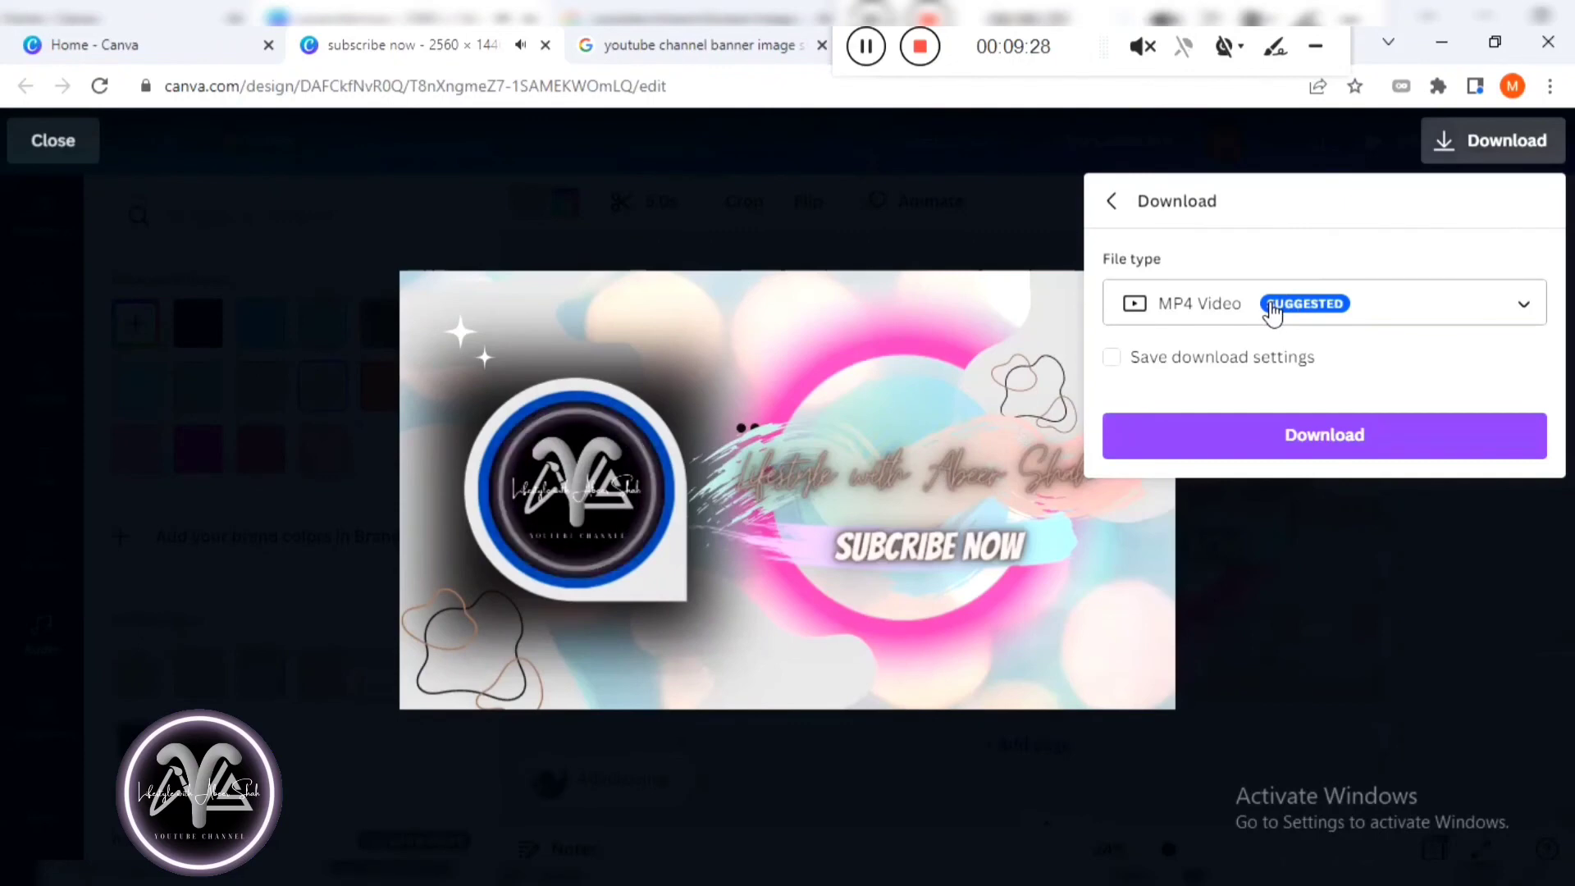
left_click(1361, 305)
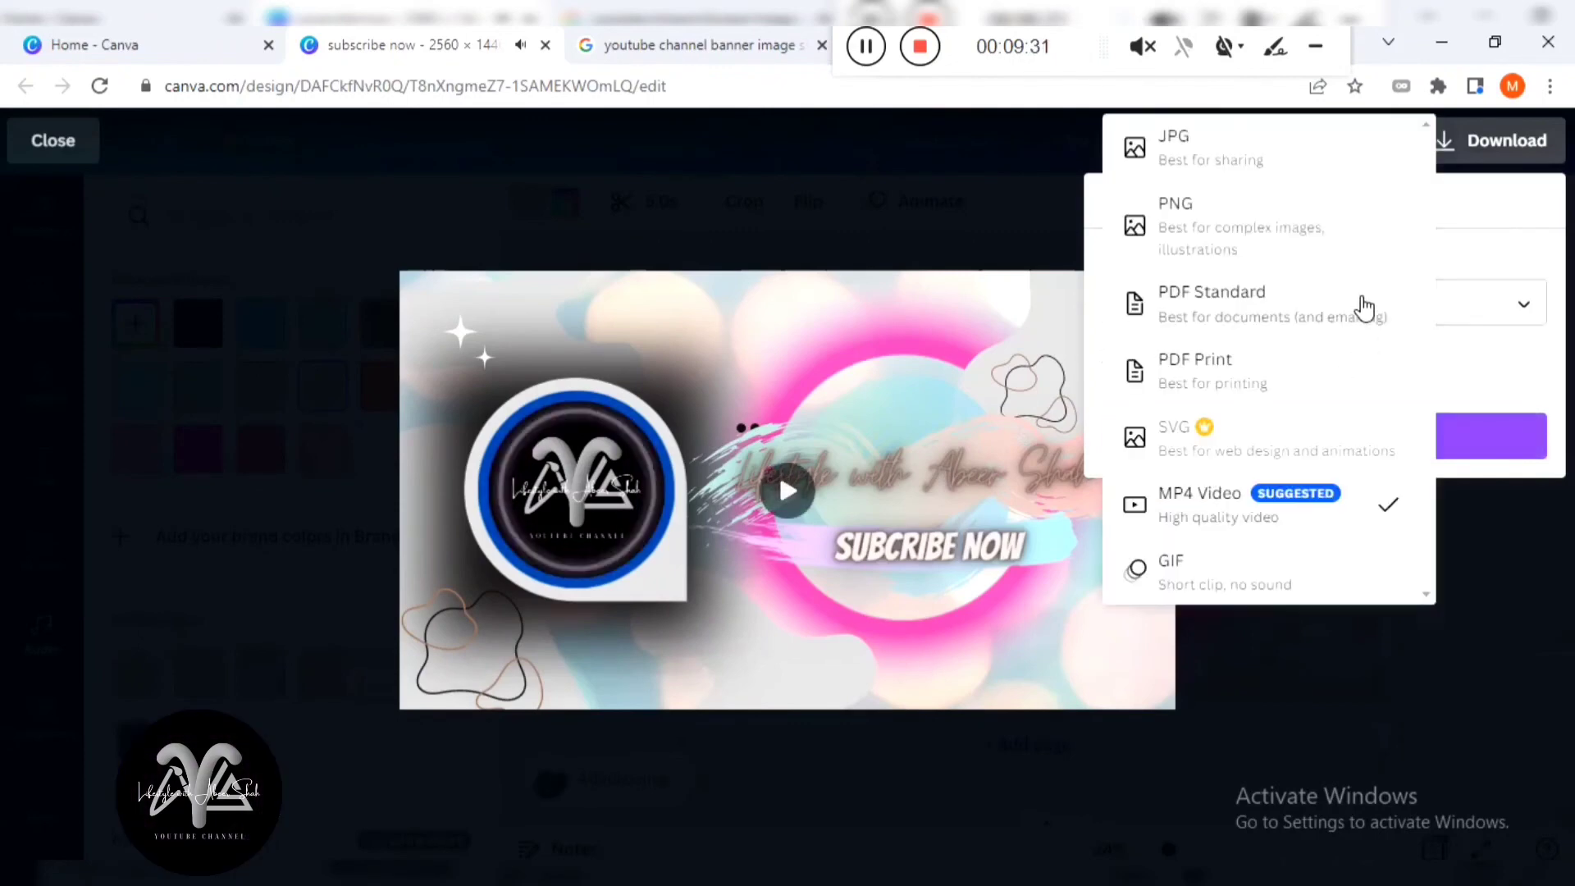
left_click(1166, 512)
left_click(1340, 441)
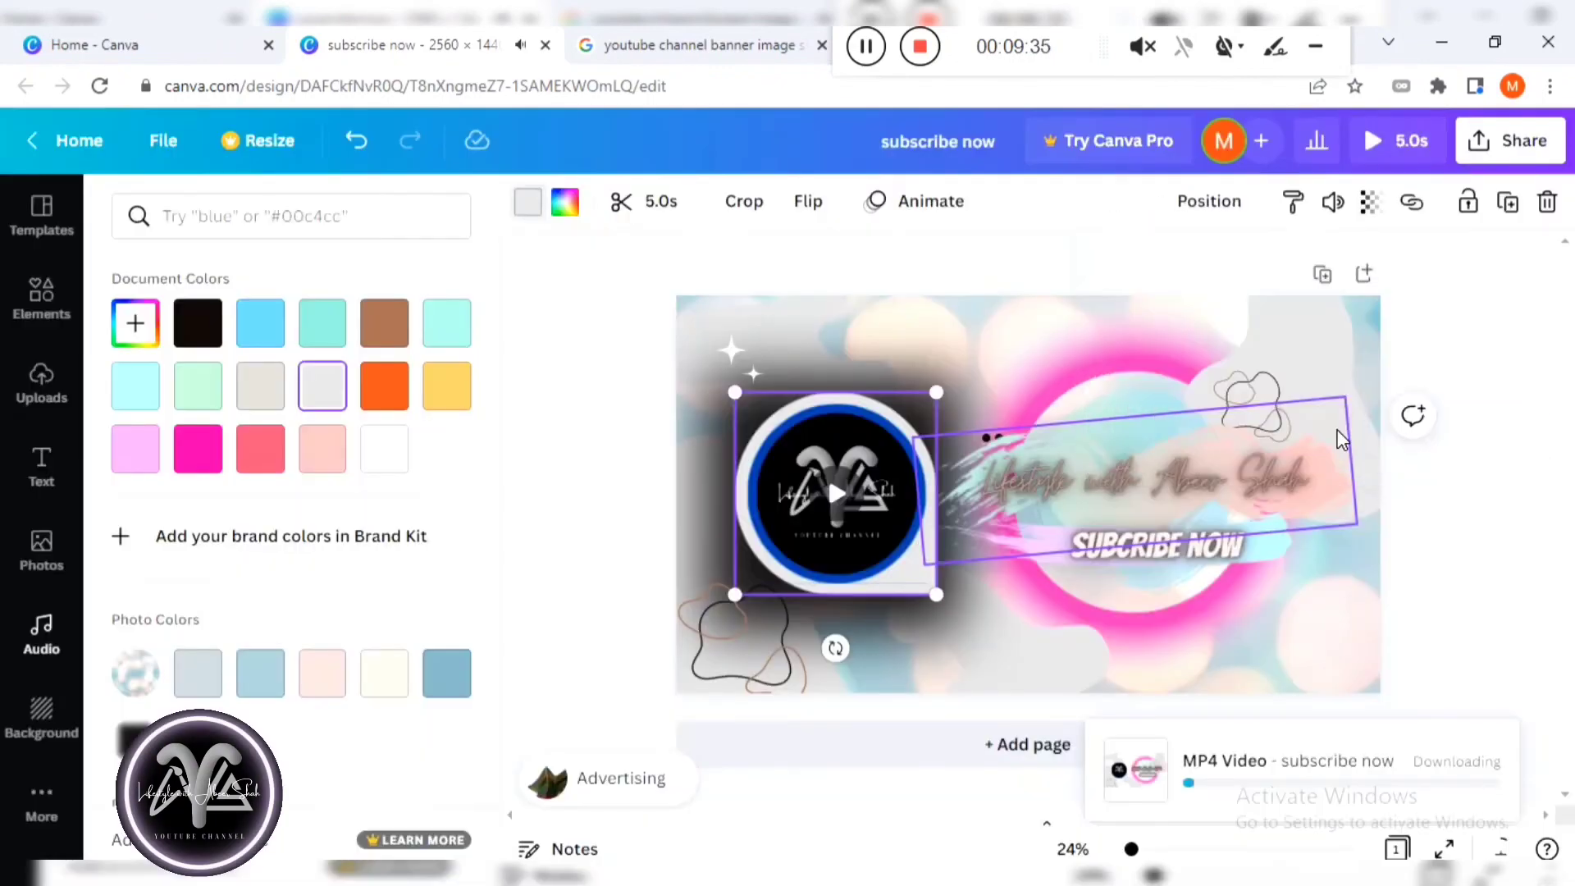